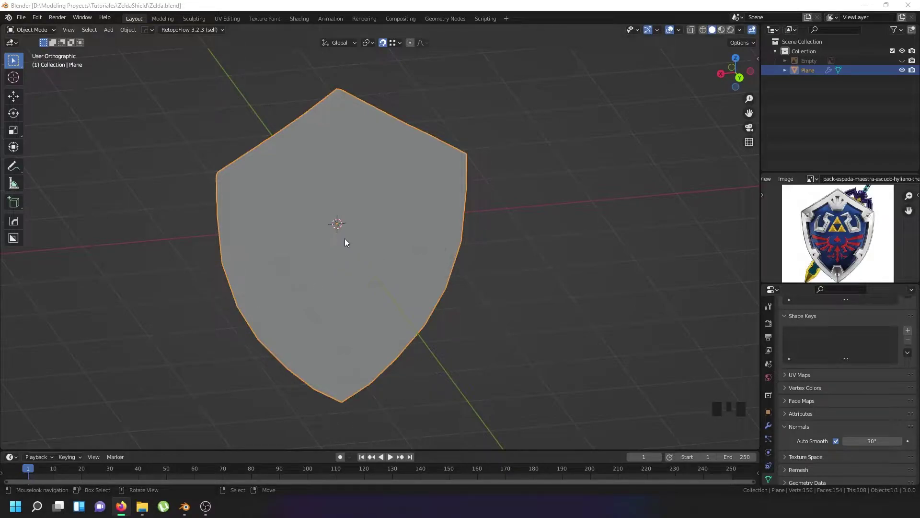
# Select all the flat back faces on the editable half of the shield.
pyautogui.moveTo(285, 225); pyautogui.dragTo(501, 214, button='middle')
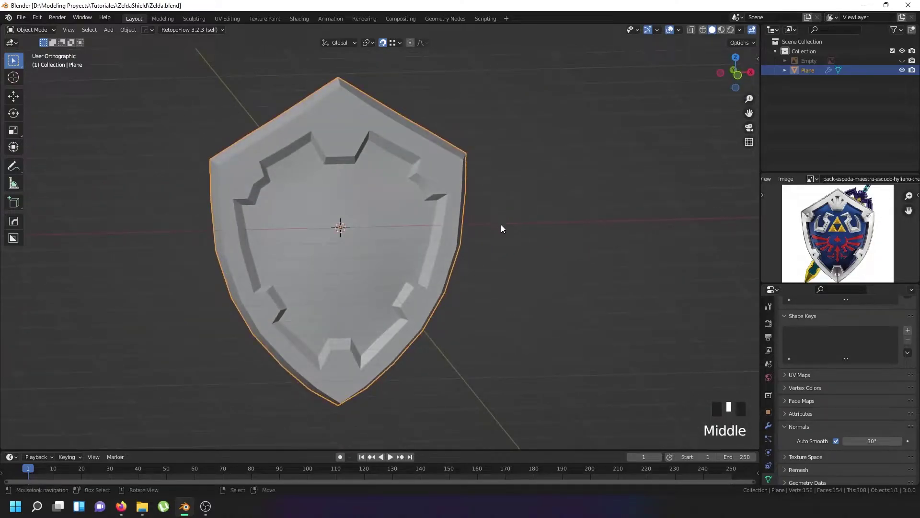
pyautogui.press('Tab')
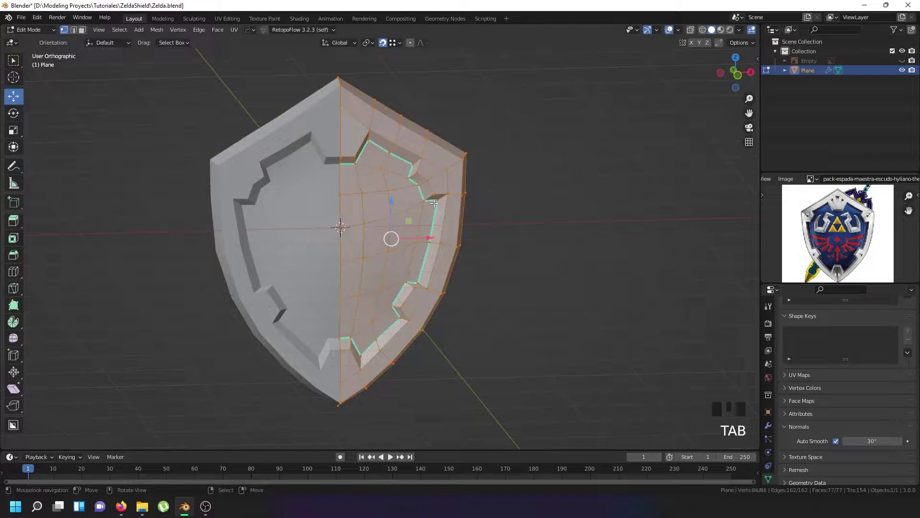
pyautogui.moveTo(452, 214); pyautogui.dragTo(240, 224, button='middle')
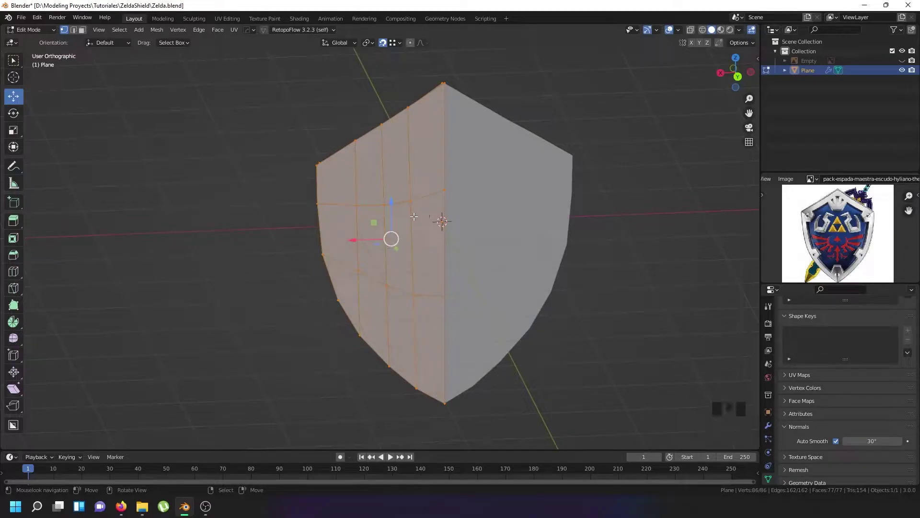
pyautogui.click(82, 30)
pyautogui.rightClick(421, 179)
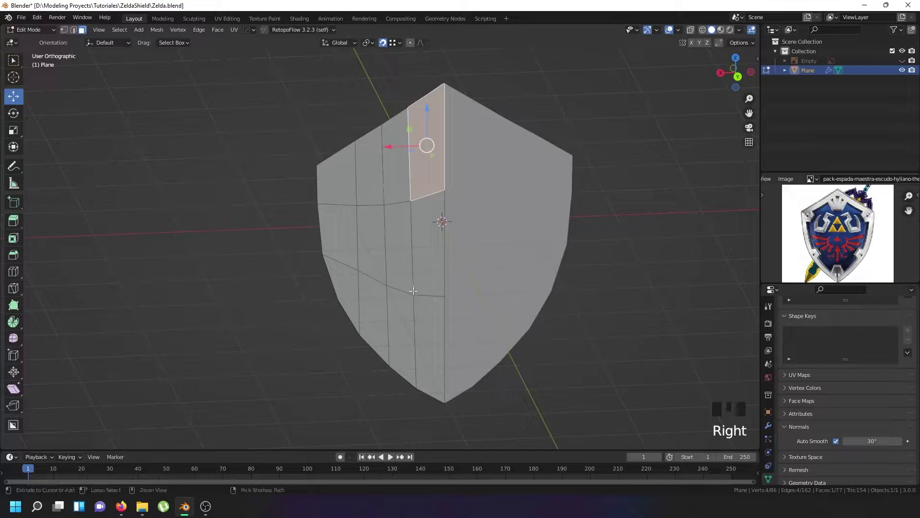
pyautogui.keyDown('ctrl'); pyautogui.keyDown('shift'); pyautogui.rightClick(353, 285); pyautogui.keyUp('shift'); pyautogui.keyUp('ctrl')
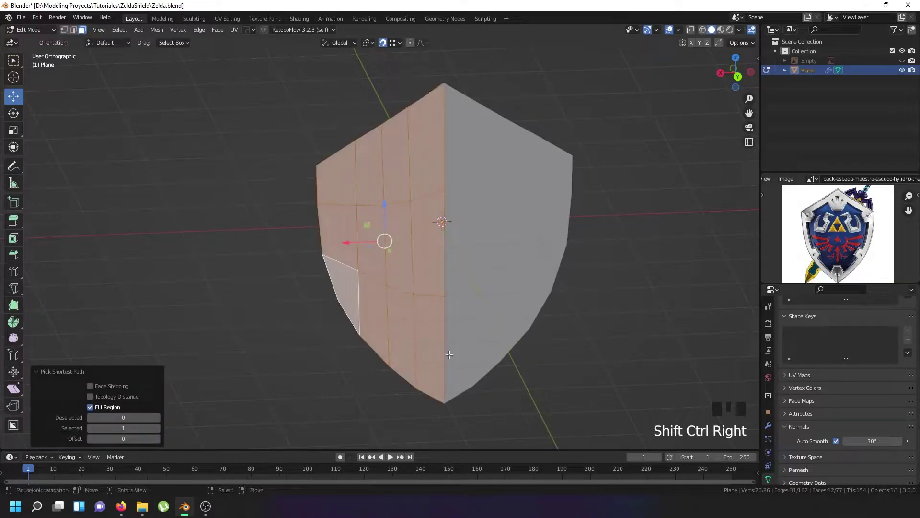
# Convert the mirrored shield object to a plain mesh.
pyautogui.press('Tab')
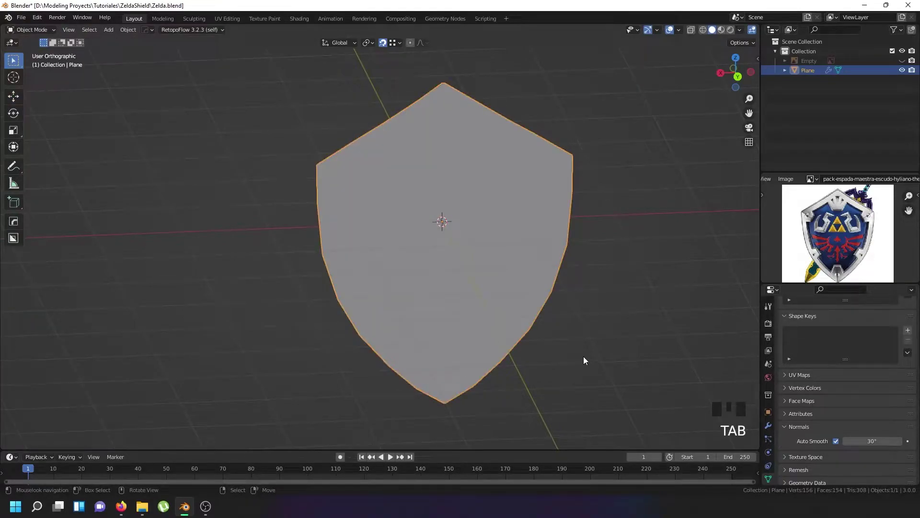
pyautogui.hotkey('alt', 'c')
pyautogui.click(533, 334)
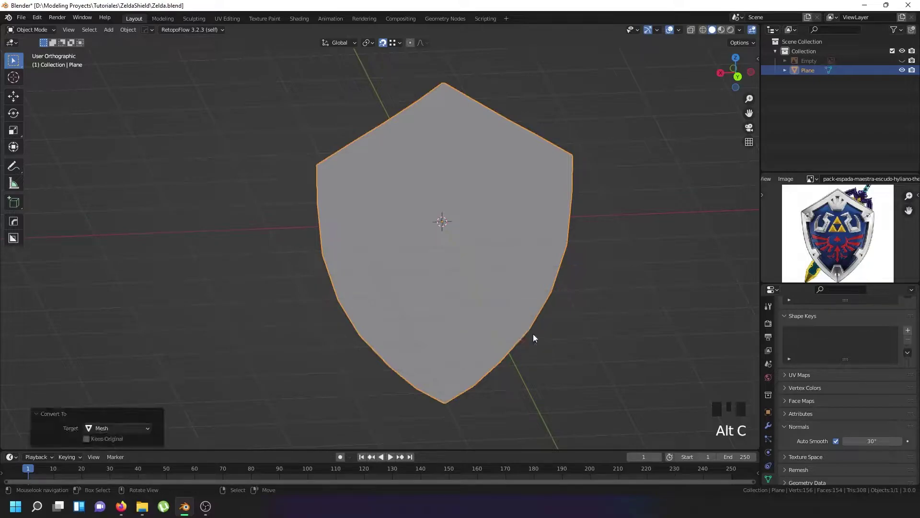
# Inset the shield's selected back faces by about 0.2466 m to form a border around the rim.
pyautogui.press('Tab')
pyautogui.moveTo(522, 297); pyautogui.dragTo(567, 300, button='middle')
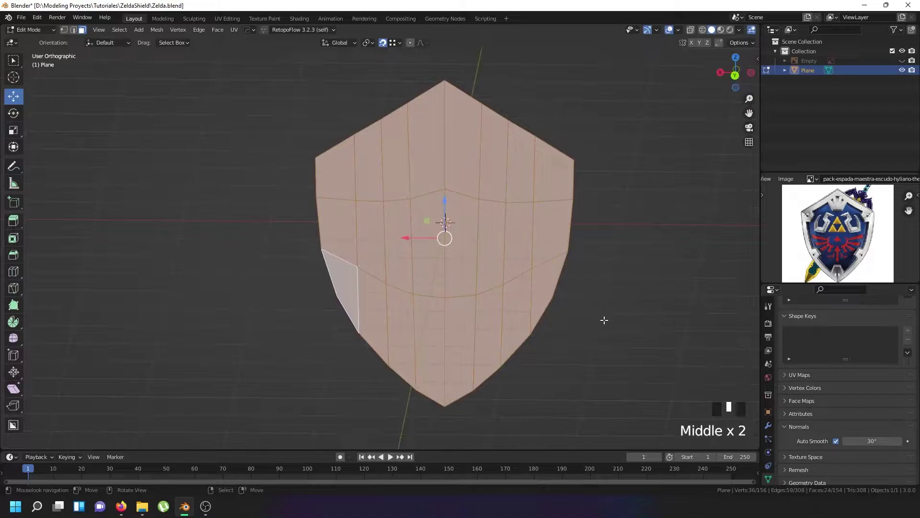
pyautogui.press('i')
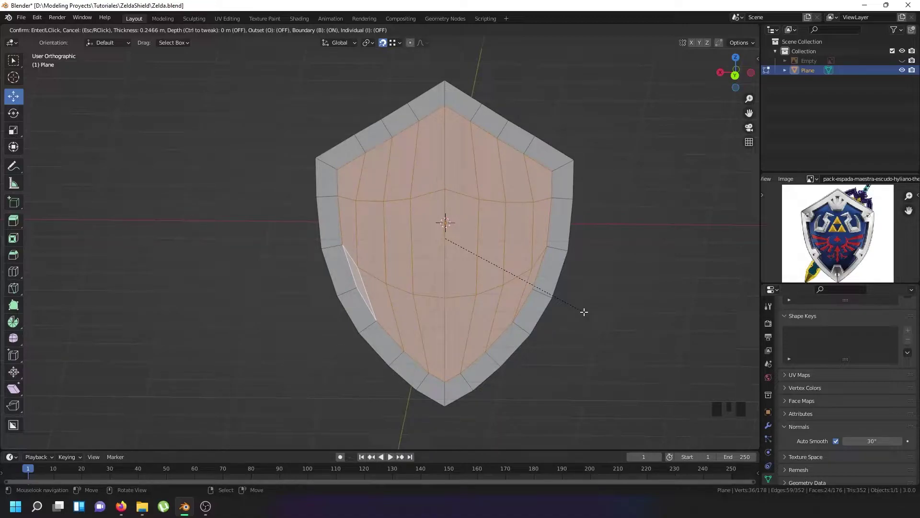
pyautogui.click(583, 312)
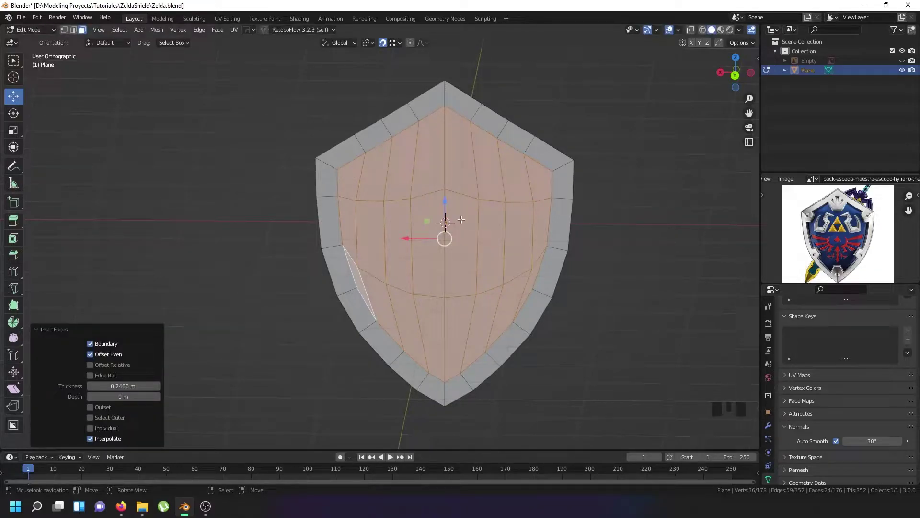
# Delete the inset inner faces so that only the rim border remains on the shield's back.
pyautogui.press('x')
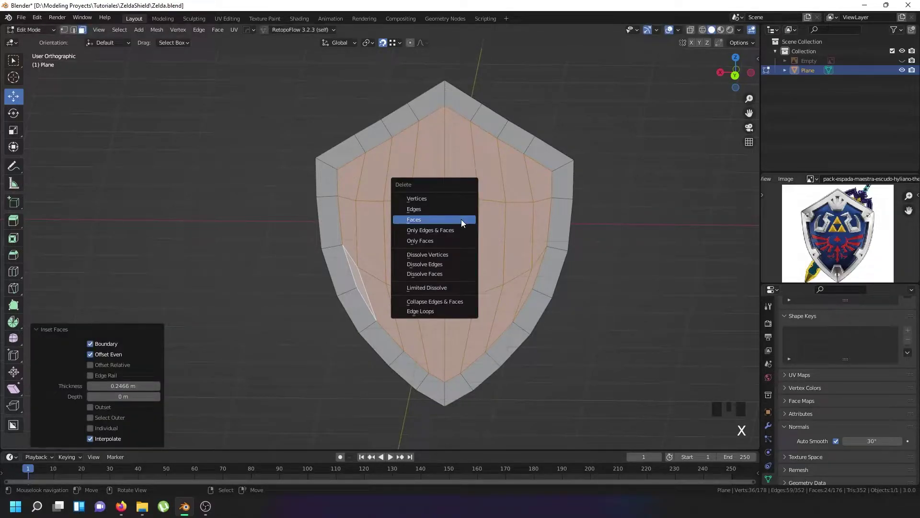
pyautogui.click(461, 219)
pyautogui.rightClick(437, 93)
pyautogui.moveTo(437, 94); pyautogui.dragTo(353, 99, button='middle')
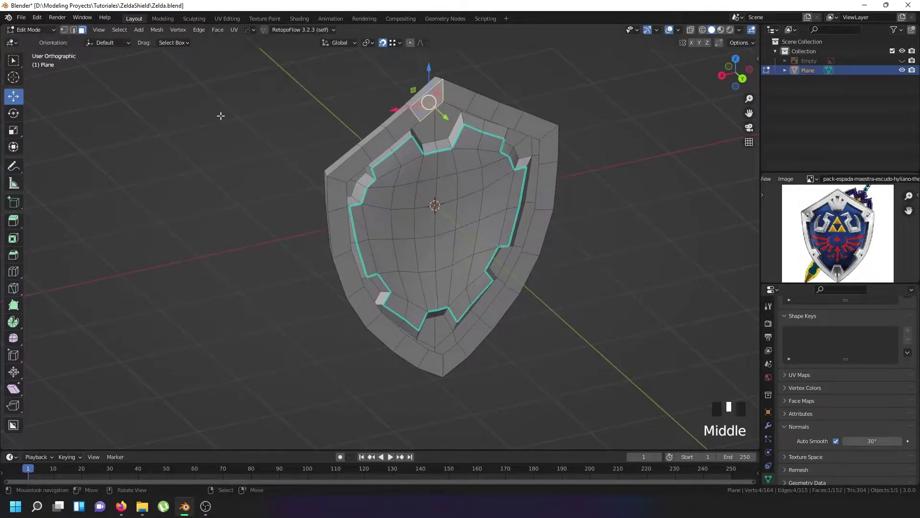
# Extrude the two inner border edges at the shield's upper tip about 0.3477 m downward along Z, with snapping off.
pyautogui.click(73, 30)
pyautogui.scroll(2, 427, 96)
pyautogui.rightClick(430, 111)
pyautogui.keyDown('shift'); pyautogui.rightClick(465, 105); pyautogui.keyUp('shift')
pyautogui.keyDown('shift'); pyautogui.moveTo(464, 106); pyautogui.dragTo(394, 142, button='middle'); pyautogui.keyUp('shift')
pyautogui.press('e')
pyautogui.press('Escape')
pyautogui.moveTo(406, 56); pyautogui.dragTo(410, 105)
pyautogui.click(385, 42)
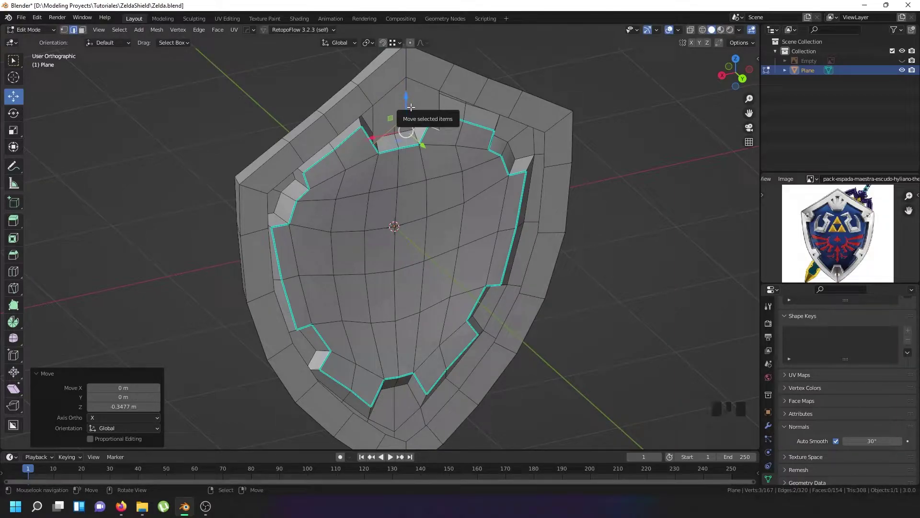
# Flatten the extruded upper edges into a level line by scaling them to 0 along Z.
pyautogui.press('s')
pyautogui.press('z')
pyautogui.press('0')
pyautogui.click(411, 107)
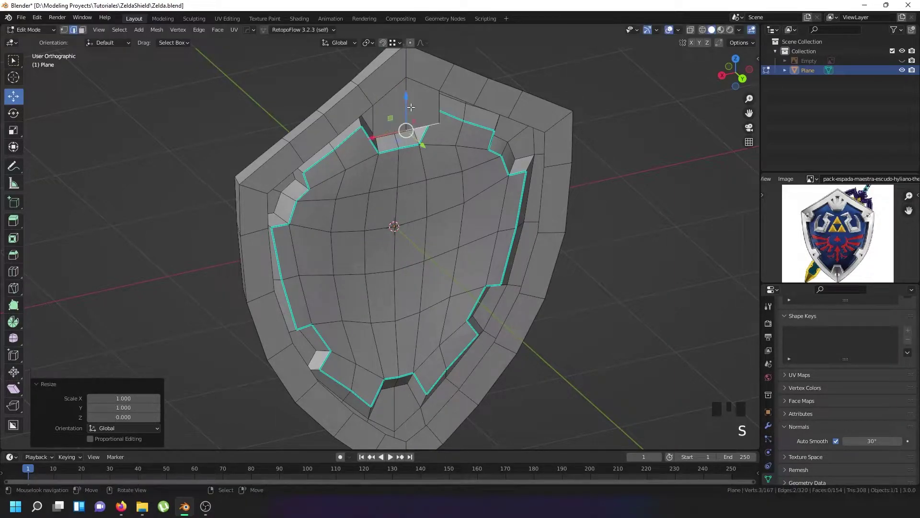
pyautogui.press('ctrl+KP_1')
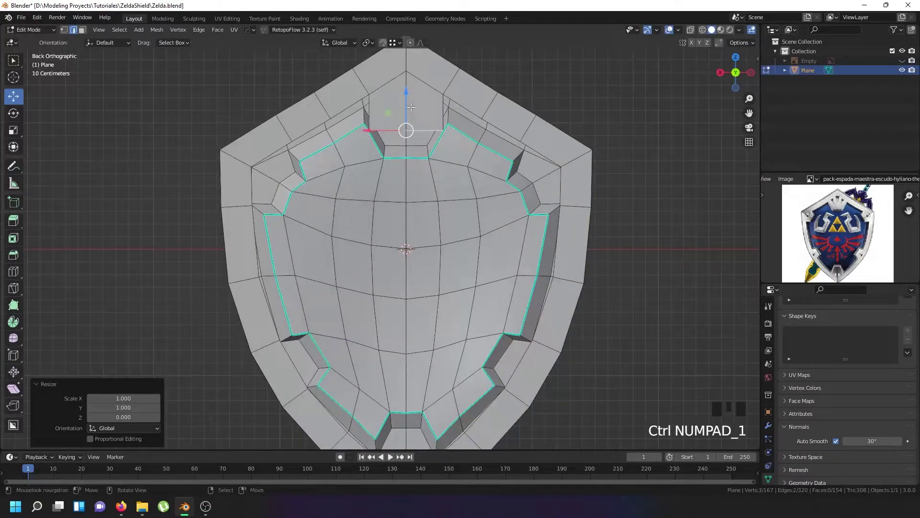
pyautogui.scroll(-2, 411, 111)
pyautogui.scroll(2, 411, 111)
pyautogui.press('Tab')
pyautogui.press('Tab')
pyautogui.press('z')
pyautogui.press('z')
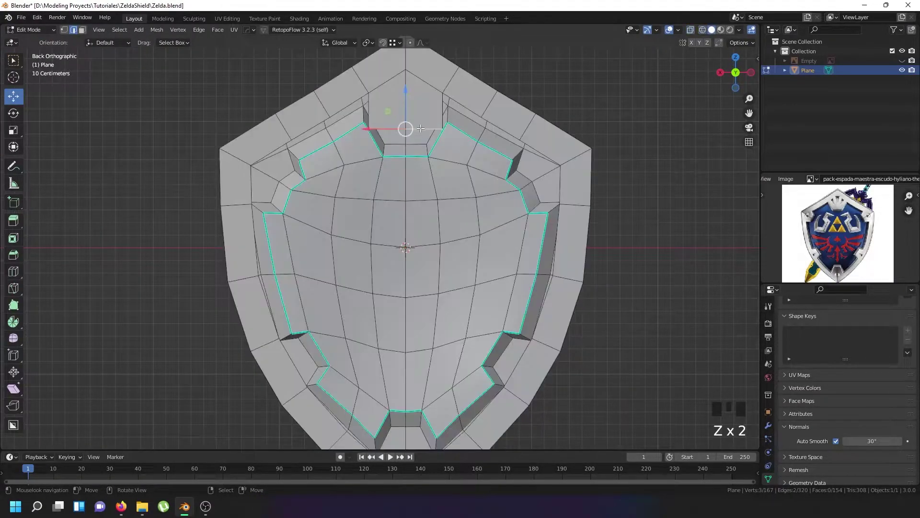
# Select the shield's front geometry in a see-through side view and hide it, leaving only the back border displayed.
pyautogui.moveTo(421, 127); pyautogui.dragTo(509, 135, button='middle')
pyautogui.scroll(-2, 509, 135)
pyautogui.scroll(-1, 509, 135)
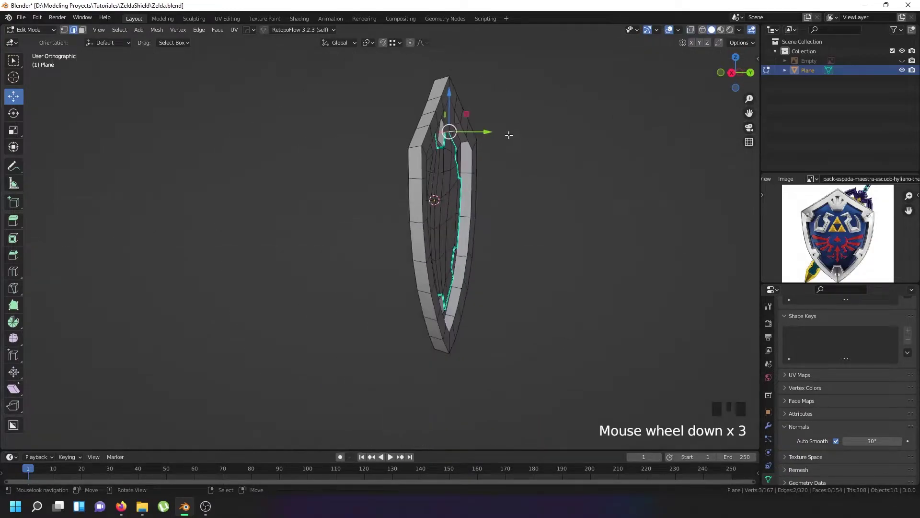
pyautogui.press('KP_3')
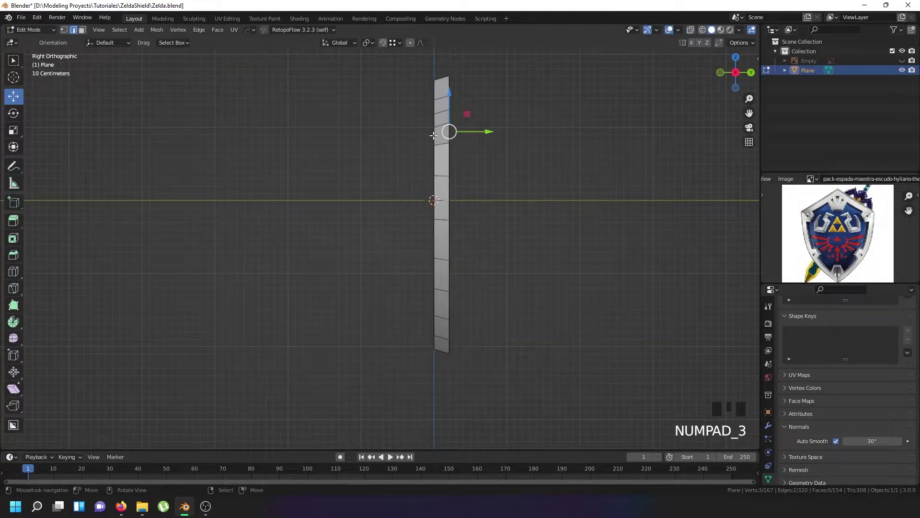
pyautogui.hotkey('alt', 'a')
pyautogui.hotkey('alt', 'z')
pyautogui.press('b')
pyautogui.moveTo(356, 72); pyautogui.dragTo(443, 361)
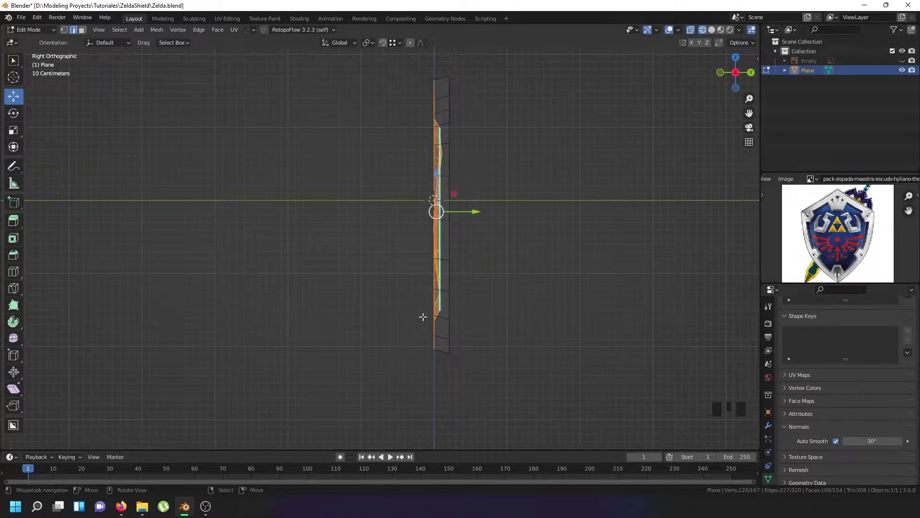
pyautogui.press('h')
pyautogui.moveTo(448, 296); pyautogui.dragTo(427, 257, button='middle')
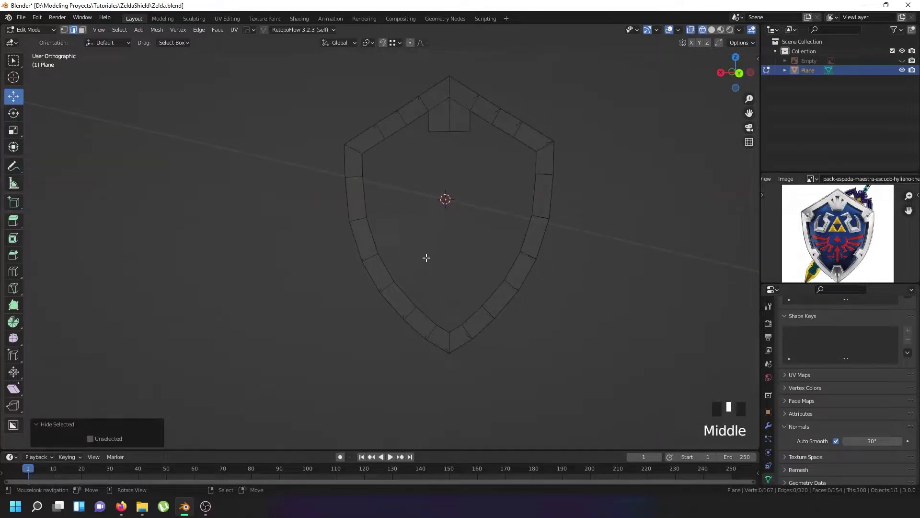
# Narrow the lower edges of the upper tab along X so the tab tapers downward.
pyautogui.press('ctrl+KP_1')
pyautogui.scroll(3, 465, 193)
pyautogui.rightClick(442, 135)
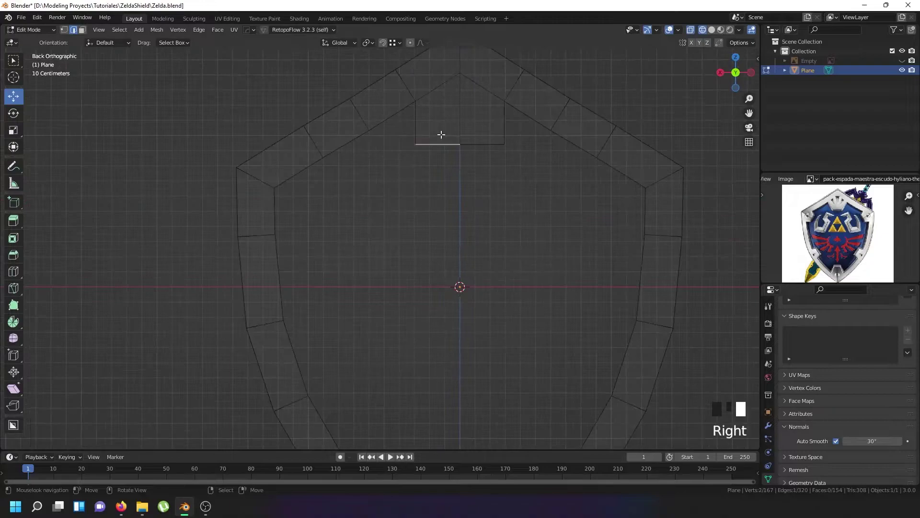
pyautogui.keyDown('shift'); pyautogui.rightClick(484, 143); pyautogui.keyUp('shift')
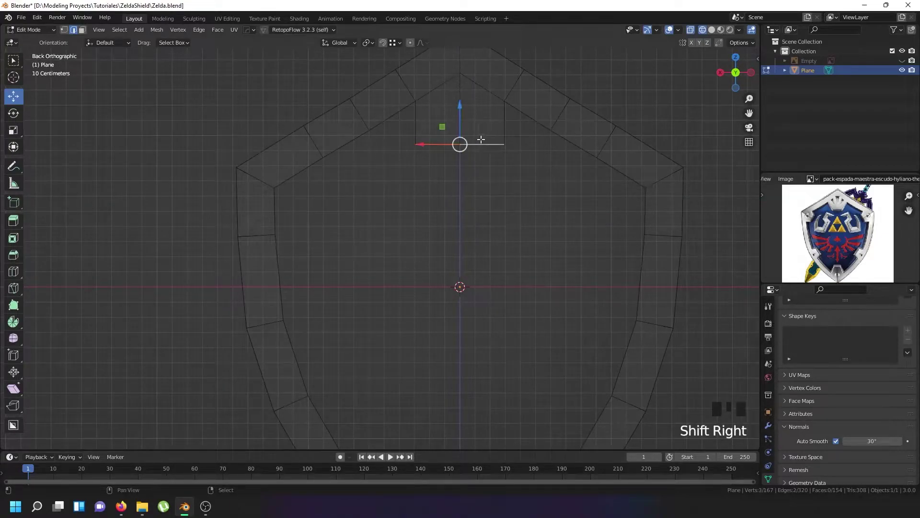
pyautogui.keyDown('shift'); pyautogui.moveTo(491, 151); pyautogui.dragTo(450, 162, button='middle'); pyautogui.keyUp('shift')
pyautogui.press('s')
pyautogui.press('x')
pyautogui.click(473, 178)
# Extrude the two inner border edges at the shield's lower tip about 0.2233 m upward along Z.
pyautogui.scroll(-2, 473, 178)
pyautogui.keyDown('shift'); pyautogui.moveTo(464, 203); pyautogui.dragTo(440, 162, button='middle'); pyautogui.keyUp('shift')
pyautogui.rightClick(413, 405)
pyautogui.keyDown('shift'); pyautogui.rightClick(415, 390); pyautogui.keyUp('shift')
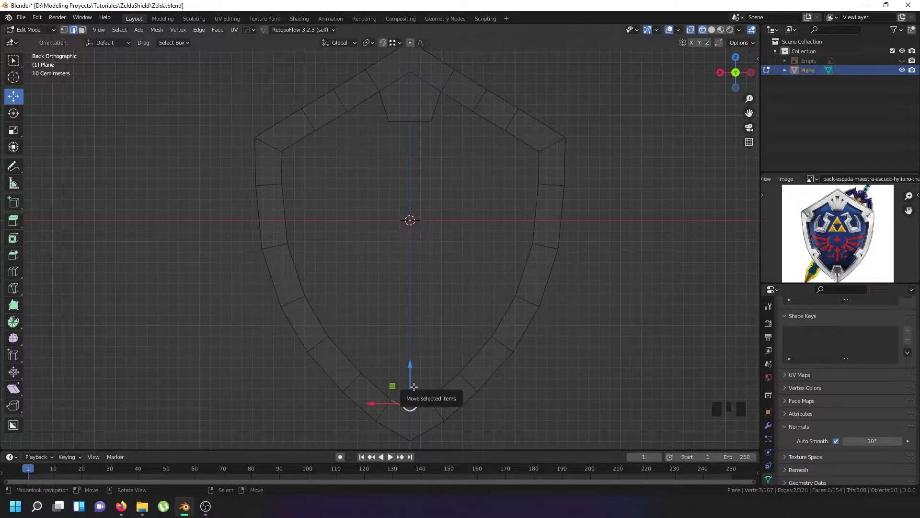
pyautogui.press('e')
pyautogui.moveTo(413, 386); pyautogui.dragTo(409, 348)
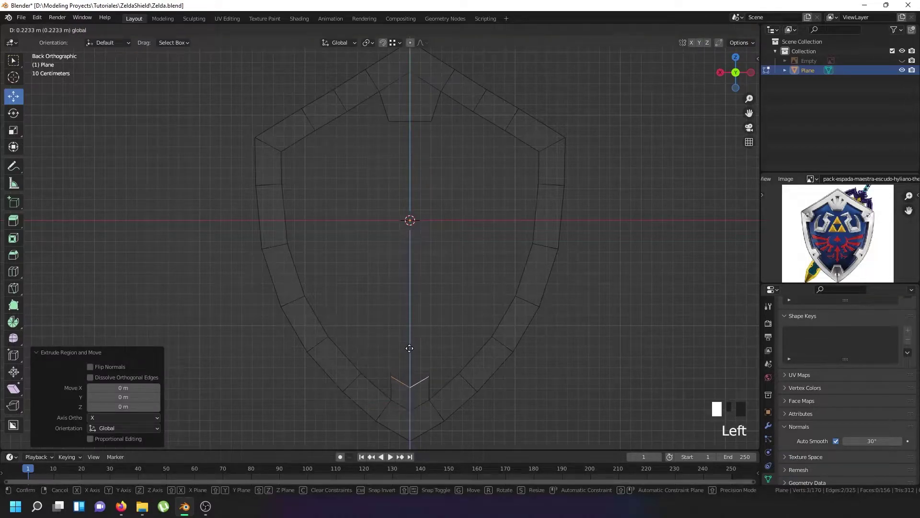
# Flatten the lower tab's extruded edges to 0 along Z and narrow them to a scale of 0.691 along X.
pyautogui.scroll(2, 409, 349)
pyautogui.press('s')
pyautogui.press('z')
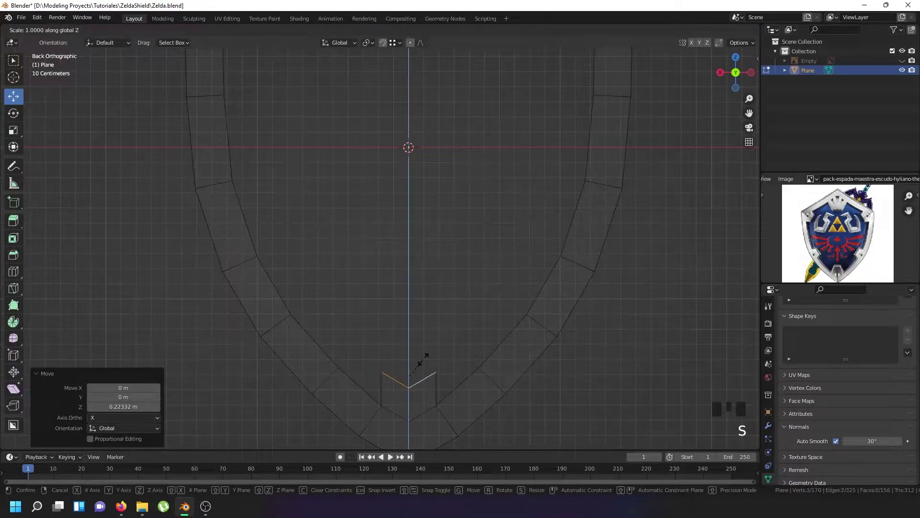
pyautogui.press('0')
pyautogui.press('Return')
pyautogui.press('s')
pyautogui.press('x')
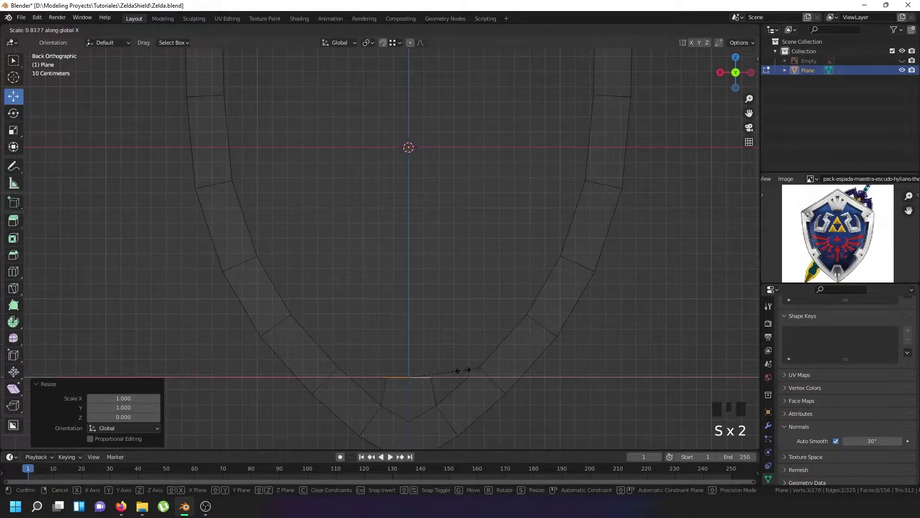
pyautogui.click(452, 370)
pyautogui.scroll(-3, 454, 369)
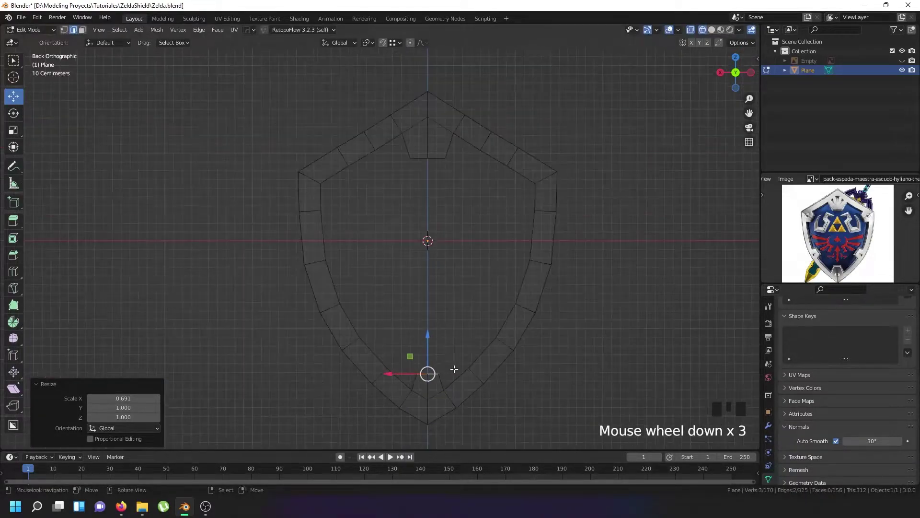
# Fill two faces between the matching edges of the upper and lower tabs to create a central strip.
pyautogui.rightClick(413, 379)
pyautogui.keyDown('shift'); pyautogui.rightClick(419, 166); pyautogui.keyUp('shift')
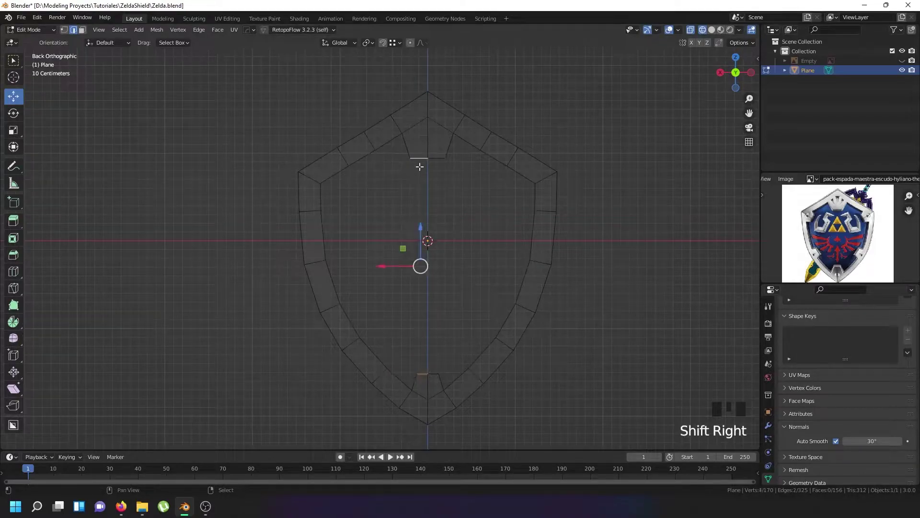
pyautogui.press('f')
pyautogui.rightClick(436, 158)
pyautogui.keyDown('shift'); pyautogui.rightClick(438, 374); pyautogui.keyUp('shift')
pyautogui.rightClick(437, 373)
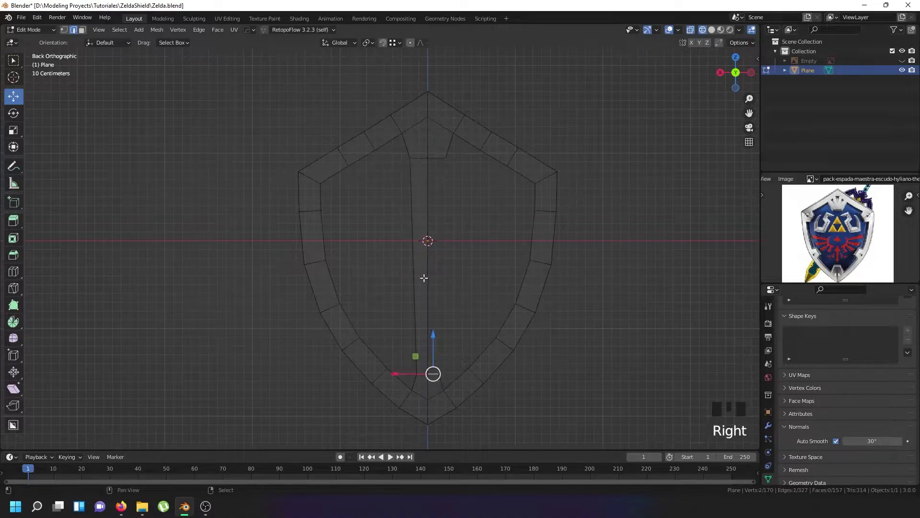
pyautogui.press('f')
# Straighten both long outer edges of the central strip by scaling each to 0 along X.
pyautogui.rightClick(414, 252)
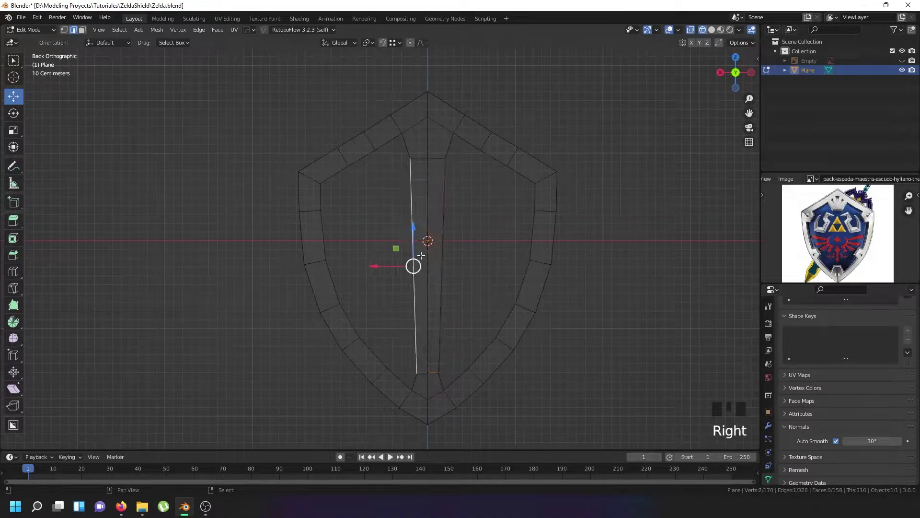
pyautogui.press('g')
pyautogui.press('x')
pyautogui.click(452, 247)
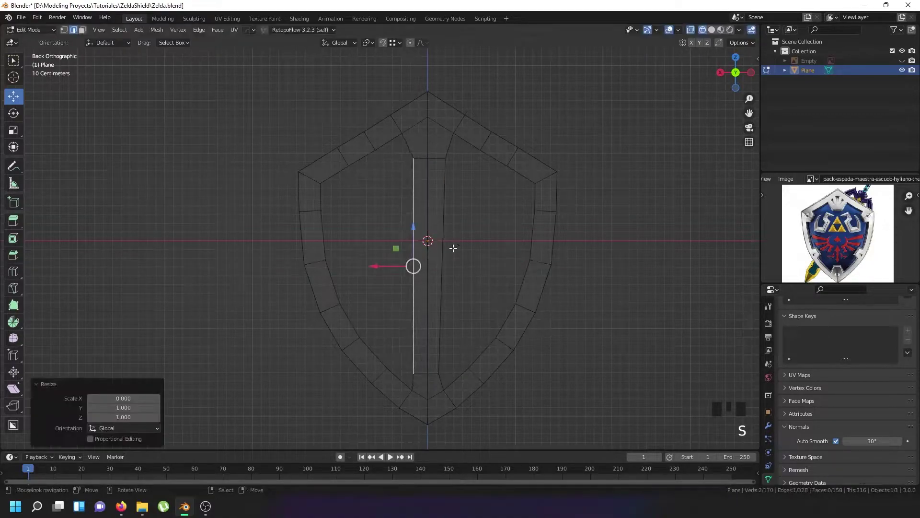
pyautogui.rightClick(452, 238)
pyautogui.press('s')
pyautogui.press('x')
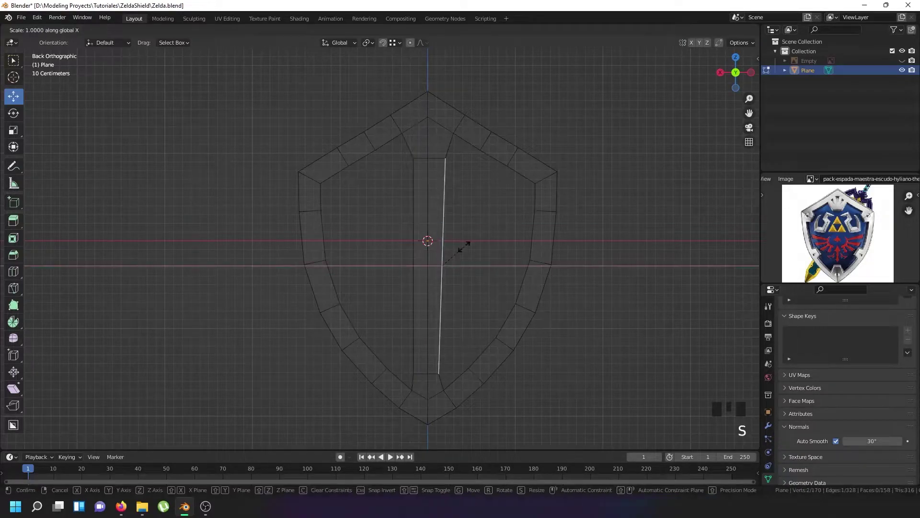
pyautogui.press('0')
pyautogui.press('Return')
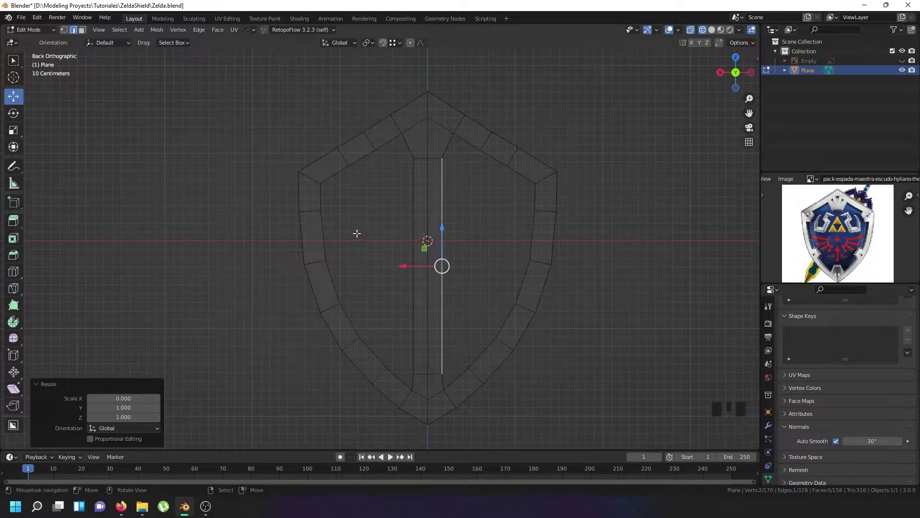
pyautogui.rightClick(335, 173)
pyautogui.keyDown('shift'); pyautogui.rightClick(328, 188); pyautogui.keyUp('shift')
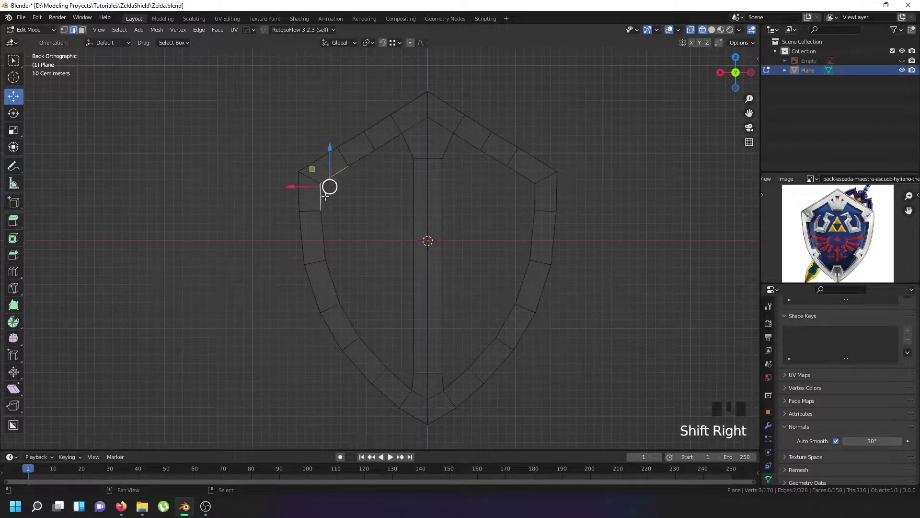
pyautogui.keyDown('shift'); pyautogui.rightClick(526, 178); pyautogui.keyUp('shift')
pyautogui.keyDown('shift'); pyautogui.rightClick(534, 195); pyautogui.keyUp('shift')
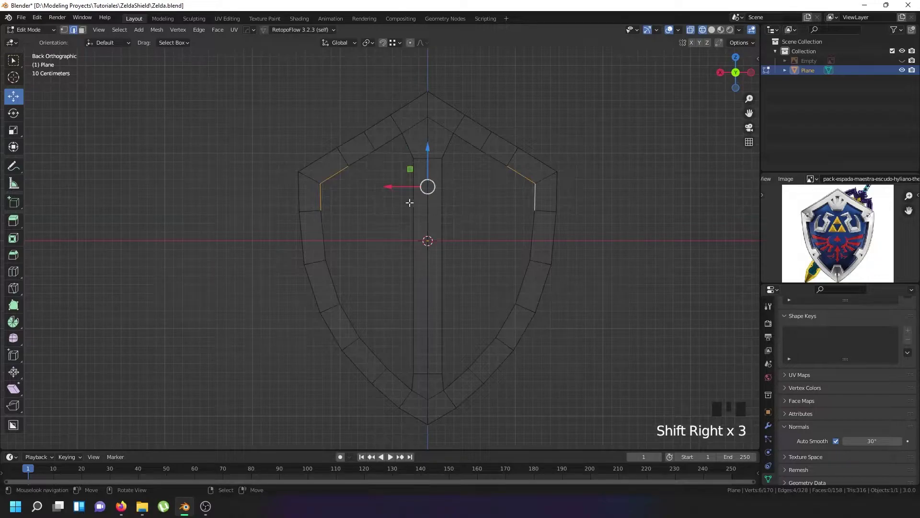
pyautogui.scroll(2, 531, 188)
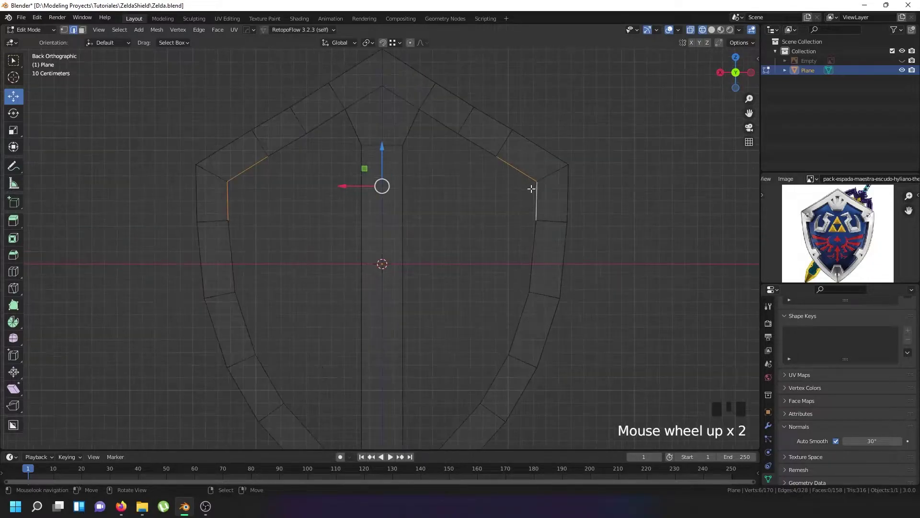
pyautogui.scroll(-2, 530, 189)
# Reveal the hidden front geometry of the shield.
pyautogui.moveTo(530, 190); pyautogui.dragTo(526, 207, button='middle')
pyautogui.hotkey('alt', 'h')
pyautogui.moveTo(436, 214); pyautogui.dragTo(503, 202, button='middle')
pyautogui.rightClick(501, 196)
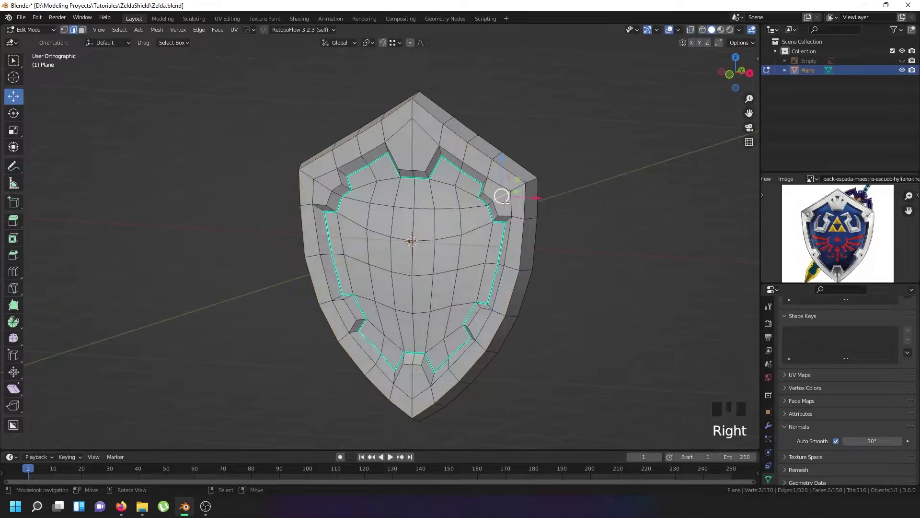
# Duplicate the two corner faces of the front rim on the +X side and move the copy about 0.52 m along Y.
pyautogui.scroll(3, 501, 194)
pyautogui.click(82, 29)
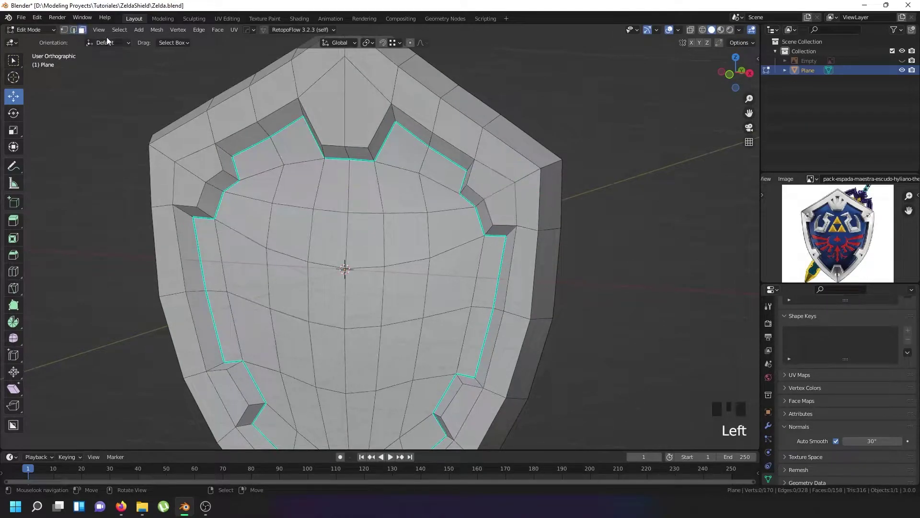
pyautogui.rightClick(485, 181)
pyautogui.keyDown('shift'); pyautogui.rightClick(505, 202); pyautogui.keyUp('shift')
pyautogui.moveTo(507, 195)
pyautogui.mouseDown(button='middle')
pyautogui.moveTo(493, 195)
pyautogui.moveTo(492, 205)
pyautogui.mouseUp(button='middle')
pyautogui.hotkey('shift', 'd')
pyautogui.rightClick(561, 203)
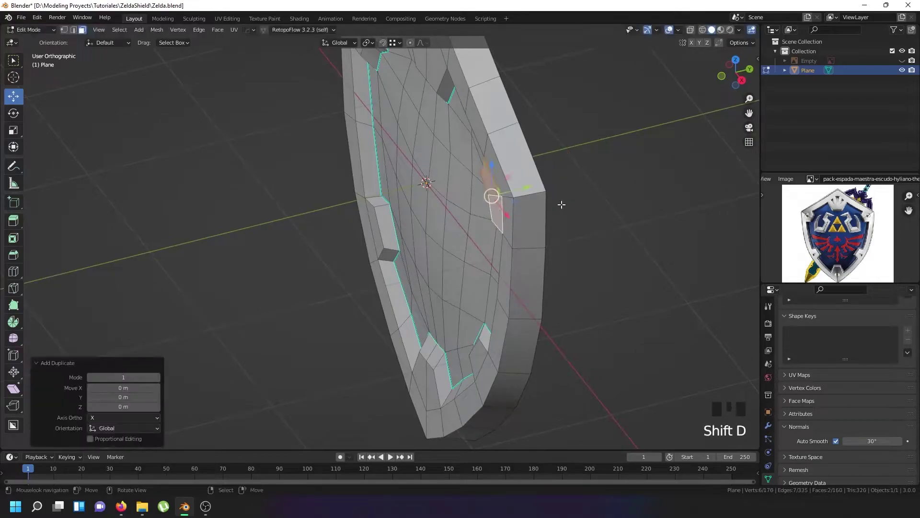
pyautogui.moveTo(526, 194); pyautogui.dragTo(594, 177)
# Turn on snapping and snap the duplicated corner faces along Y into the plane of the shield's back border.
pyautogui.moveTo(594, 177); pyautogui.dragTo(288, 162, button='middle')
pyautogui.click(384, 43)
pyautogui.moveTo(374, 191); pyautogui.dragTo(354, 214, button='middle')
pyautogui.scroll(2, 354, 214)
pyautogui.press('g')
pyautogui.press('y')
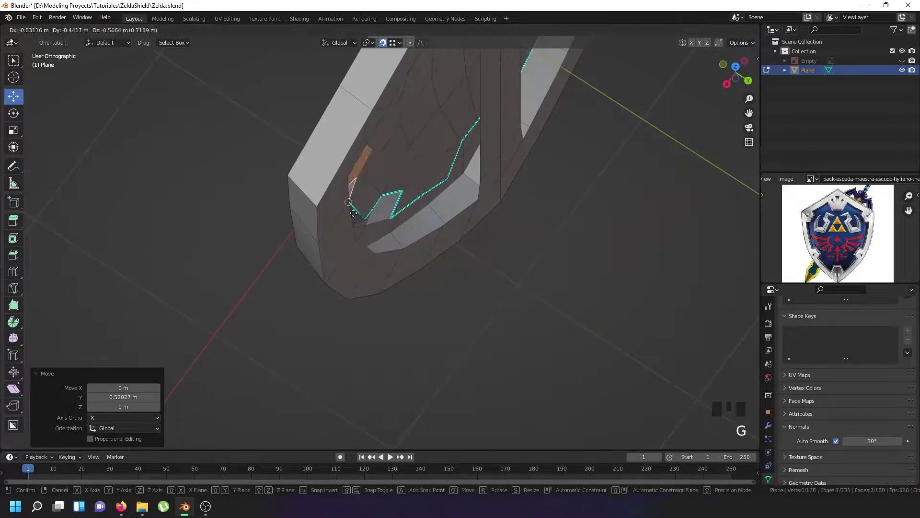
pyautogui.click(347, 211)
pyautogui.moveTo(346, 211); pyautogui.dragTo(341, 144, button='middle')
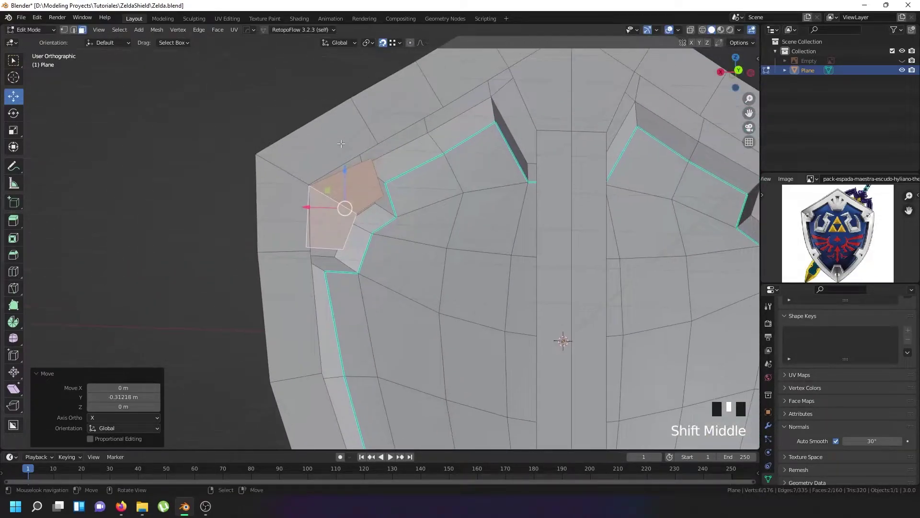
# Snap the two outer end vertices of the duplicated corner faces onto the adjacent inner border vertices.
pyautogui.click(65, 30)
pyautogui.rightClick(309, 249)
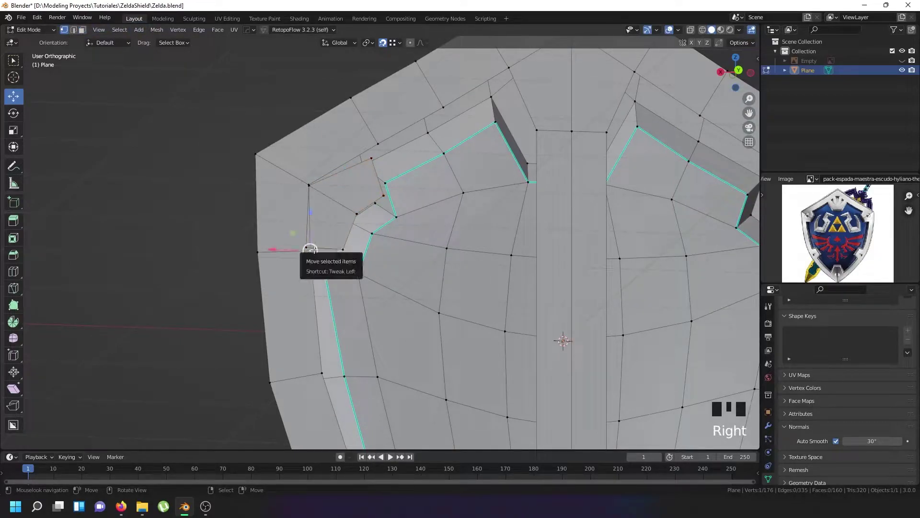
pyautogui.press('g')
pyautogui.click(299, 245)
pyautogui.press('g')
pyautogui.click(372, 156)
pyautogui.scroll(-6, 370, 162)
# Merge all vertices of the shield by distance, using 0.0001 m.
pyautogui.moveTo(369, 163); pyautogui.dragTo(418, 200, button='middle')
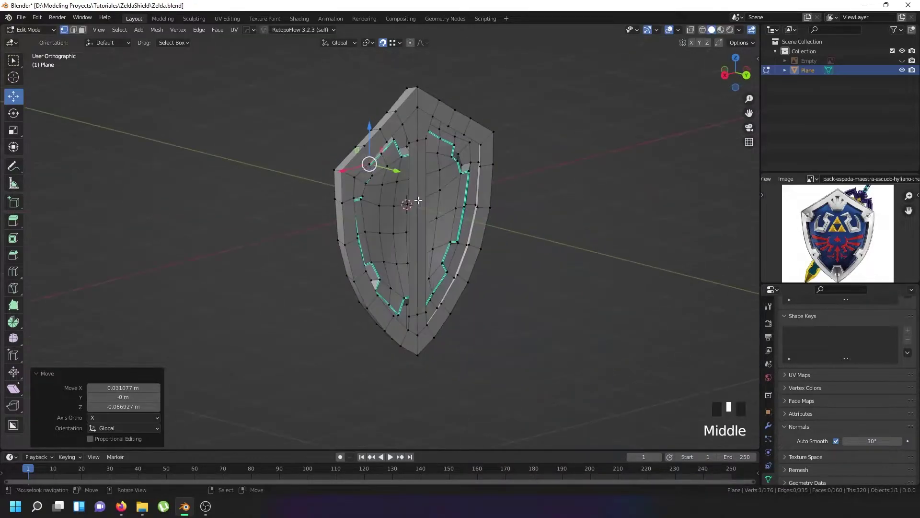
pyautogui.press('a')
pyautogui.press('a')
pyautogui.press('a')
pyautogui.press('w')
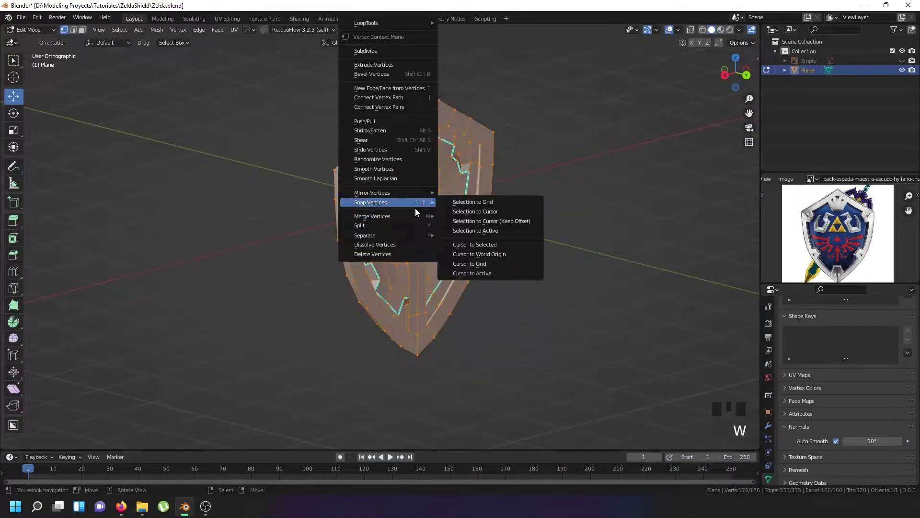
pyautogui.moveTo(412, 216)
pyautogui.click(466, 253)
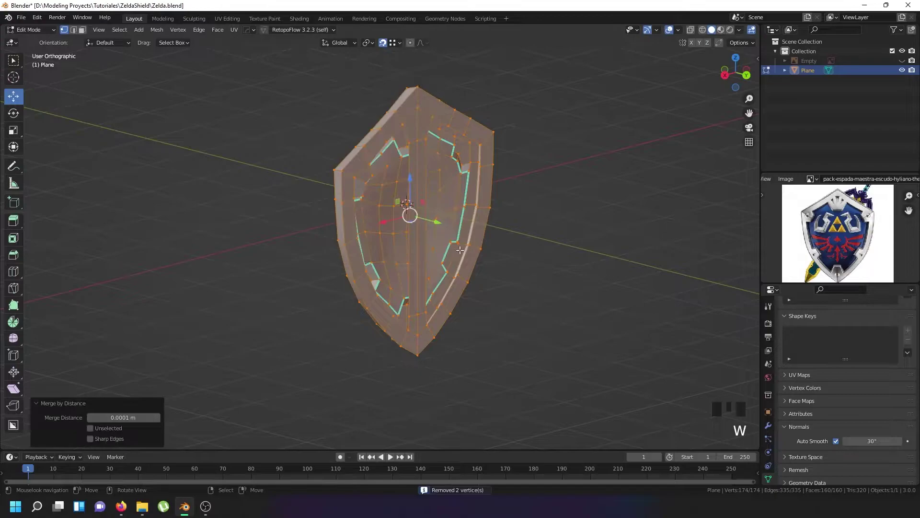
# Try deleting the vertices of the shield's -X half in wireframe back view, and undo the deletion.
pyautogui.press('KP_3')
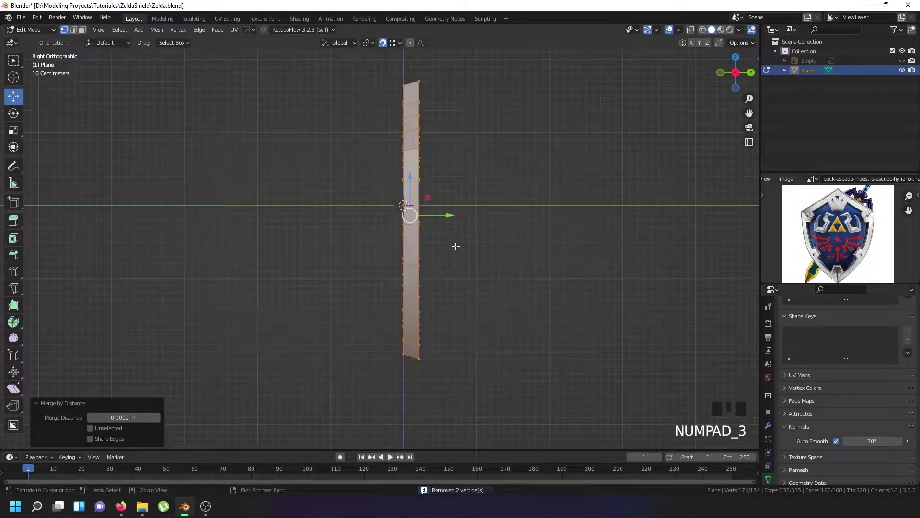
pyautogui.press('ctrl+KP_1')
pyautogui.hotkey('alt', 'z')
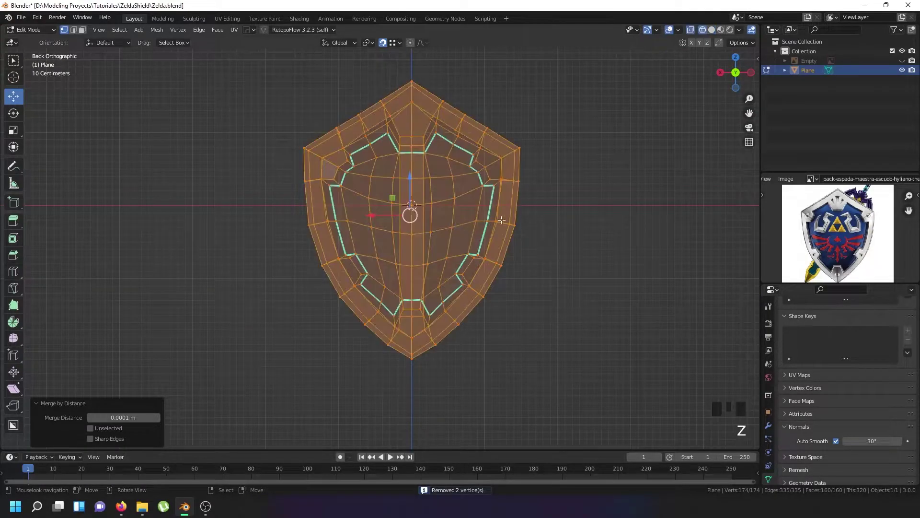
pyautogui.hotkey('alt', 'a')
pyautogui.press('b')
pyautogui.moveTo(603, 36); pyautogui.dragTo(413, 404)
pyautogui.press('x')
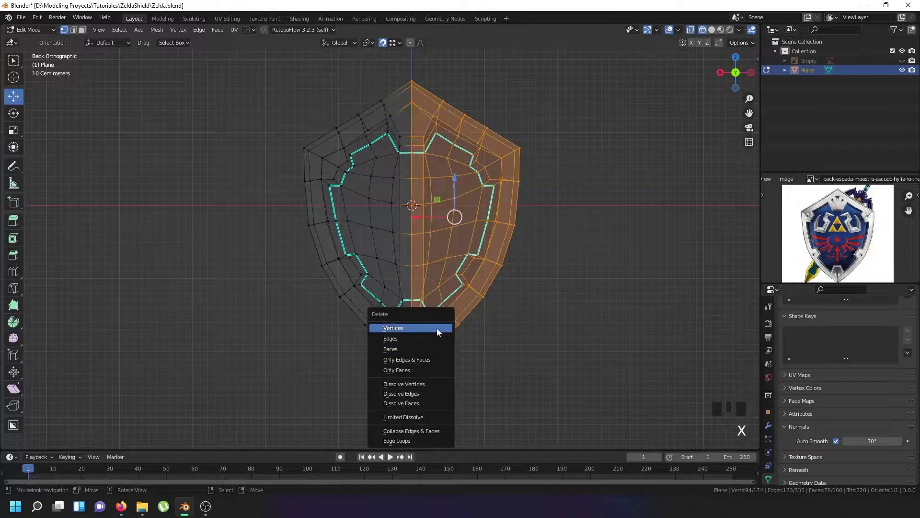
pyautogui.click(434, 327)
pyautogui.hotkey('ctrl', 'z')
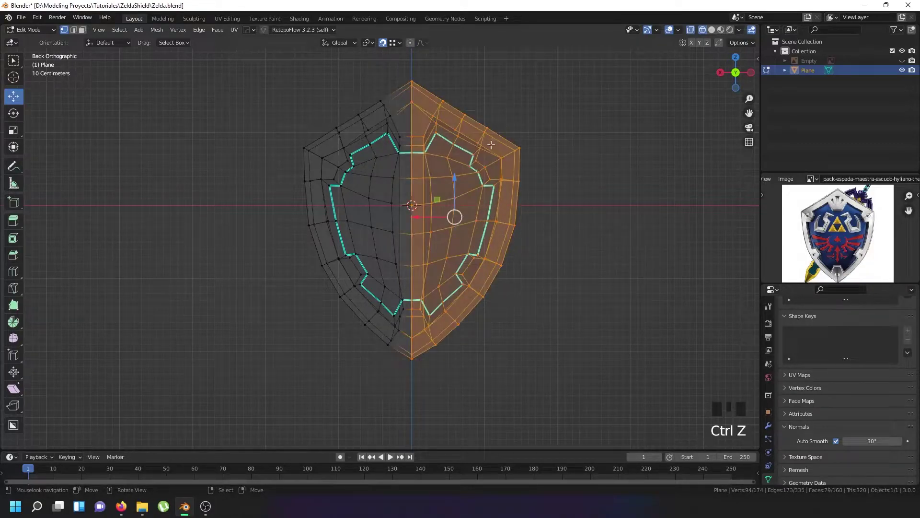
# Symmetrize the whole shield mesh with the direction +X to -X.
pyautogui.press('a')
pyautogui.press('a')
pyautogui.press('a')
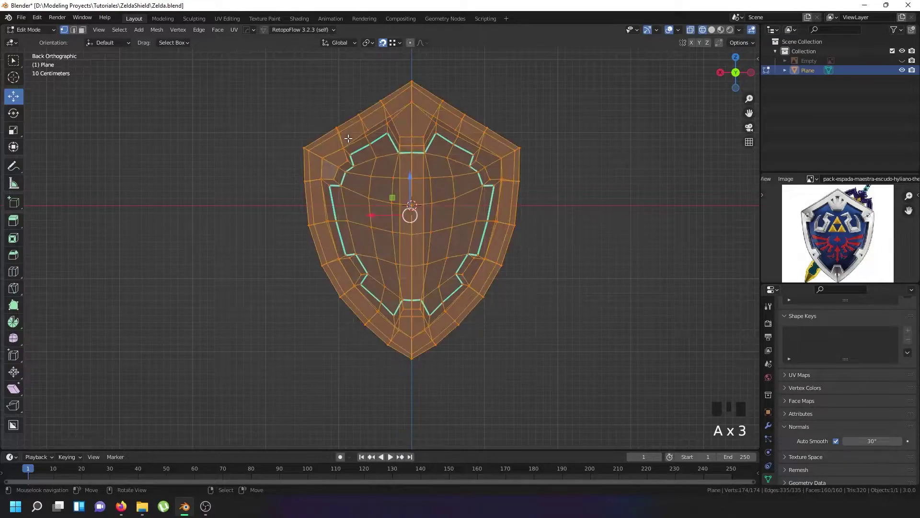
pyautogui.click(158, 29)
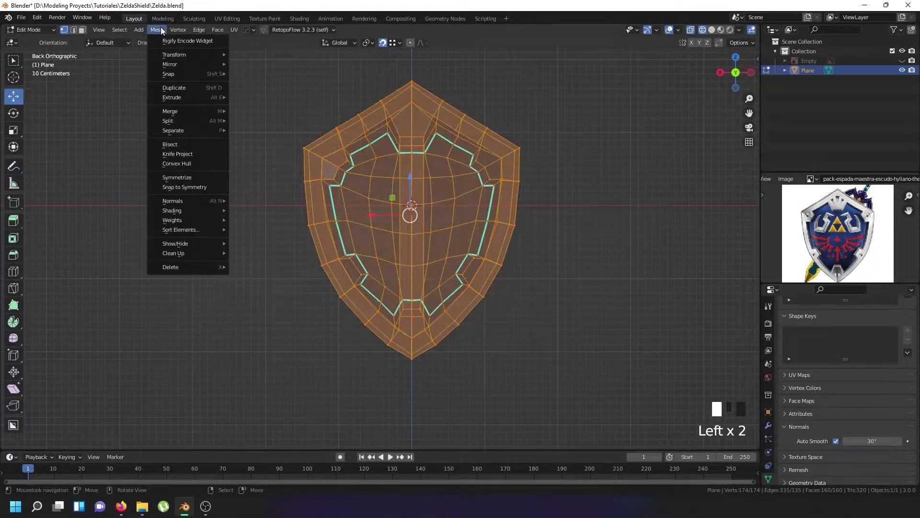
pyautogui.click(191, 178)
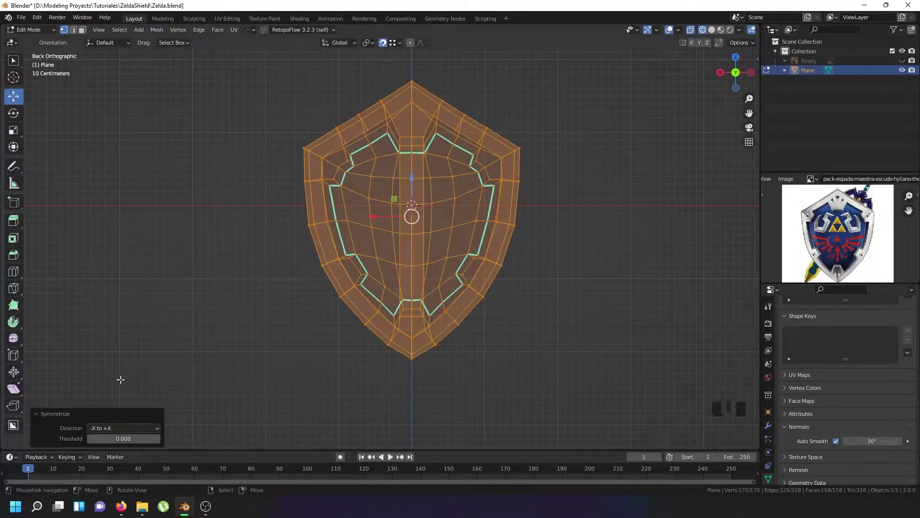
pyautogui.click(123, 430)
pyautogui.click(124, 416)
pyautogui.click(115, 426)
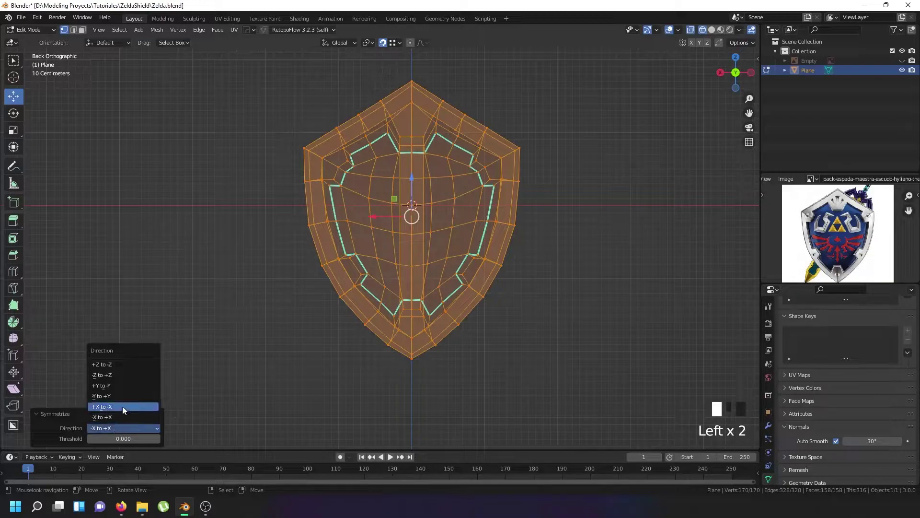
pyautogui.click(123, 407)
# Try extruding the inner border loop of the +X opening along Y, turn snapping off and scale the extruded loop.
pyautogui.moveTo(421, 201); pyautogui.dragTo(440, 146, button='middle')
pyautogui.scroll(4, 409, 318)
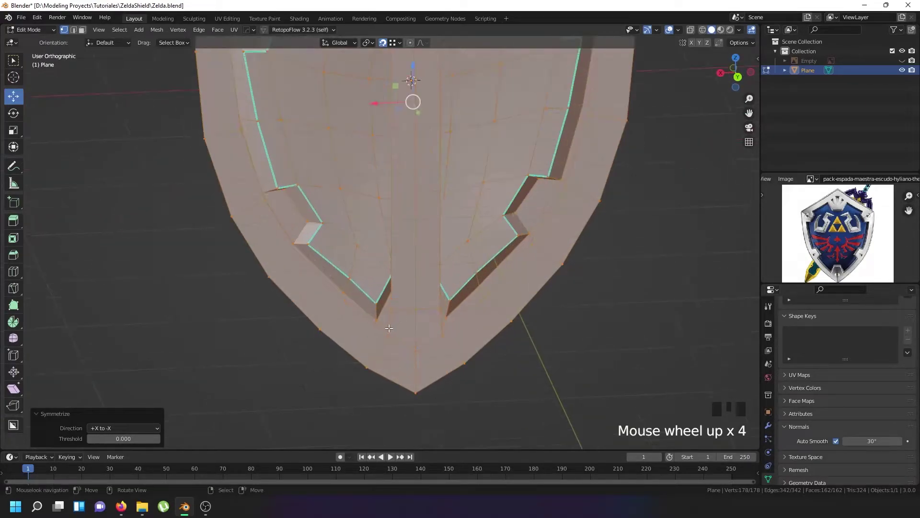
pyautogui.rightClick(389, 328)
pyautogui.keyDown('alt'); pyautogui.keyDown('shift'); pyautogui.rightClick(343, 299); pyautogui.keyUp('shift'); pyautogui.keyUp('alt')
pyautogui.scroll(-3, 355, 326)
pyautogui.keyDown('shift'); pyautogui.moveTo(355, 326); pyautogui.dragTo(370, 308, button='middle'); pyautogui.keyUp('shift')
pyautogui.scroll(1, 353, 262)
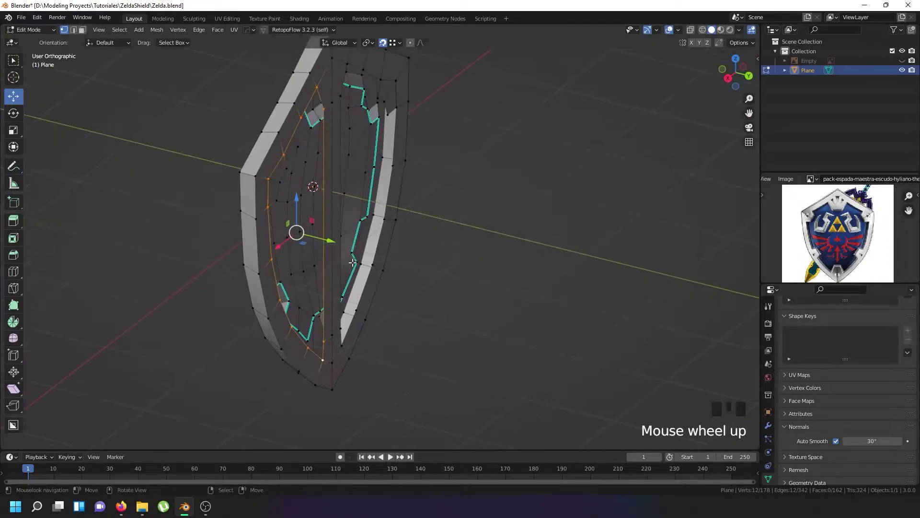
pyautogui.press('e')
pyautogui.moveTo(334, 240); pyautogui.dragTo(379, 309)
pyautogui.click(383, 43)
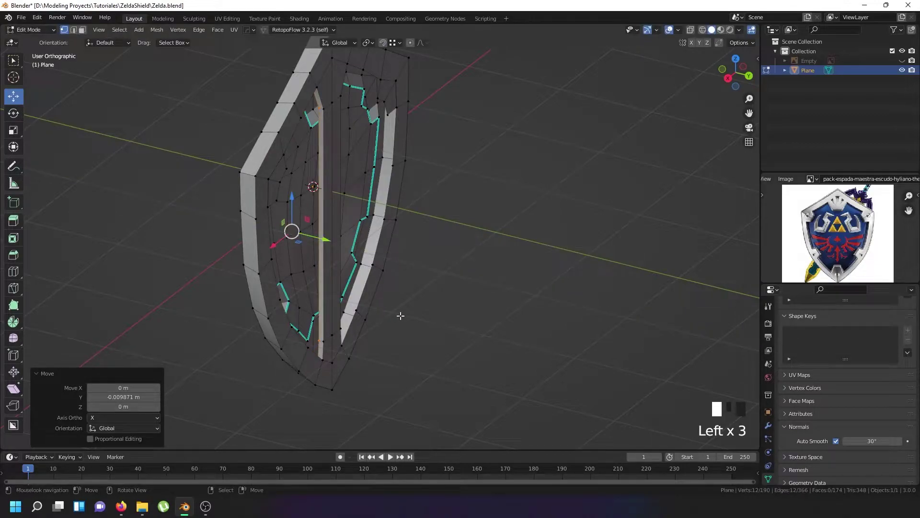
pyautogui.press('s')
pyautogui.click(384, 297)
# Undo the extrusion, move and scaling of the border loop.
pyautogui.moveTo(384, 295); pyautogui.dragTo(316, 228, button='middle')
pyautogui.hotkey('ctrl', 'z')
pyautogui.hotkey('ctrl', 'z')
pyautogui.hotkey('ctrl', 'z')
pyautogui.hotkey('ctrl', 'z')
pyautogui.hotkey('ctrl', 'z')
pyautogui.hotkey('ctrl', 'z')
pyautogui.hotkey('ctrl', 'z')
# Select the entire symmetrized mesh and merge its vertices by distance at 0.0001 m.
pyautogui.scroll(2, 238, 168)
pyautogui.press('a')
pyautogui.press('a')
pyautogui.press('a')
pyautogui.press('w')
pyautogui.moveTo(268, 216)
pyautogui.click(317, 253)
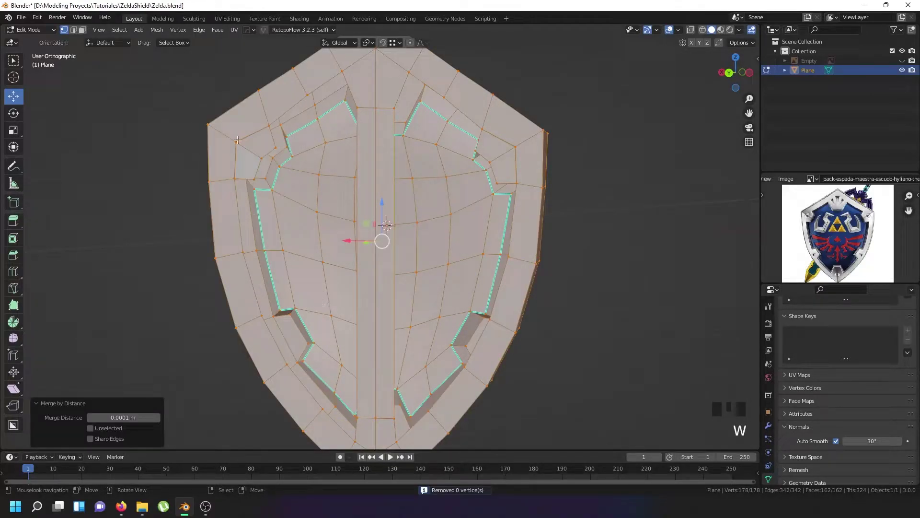
# Merge the two nearly overlapping vertices at the inner border's upper corner on the +X side at their center.
pyautogui.scroll(9, 238, 139)
pyautogui.rightClick(249, 220)
pyautogui.rightClick(250, 219)
pyautogui.keyDown('shift'); pyautogui.rightClick(250, 220); pyautogui.keyUp('shift')
pyautogui.press('w')
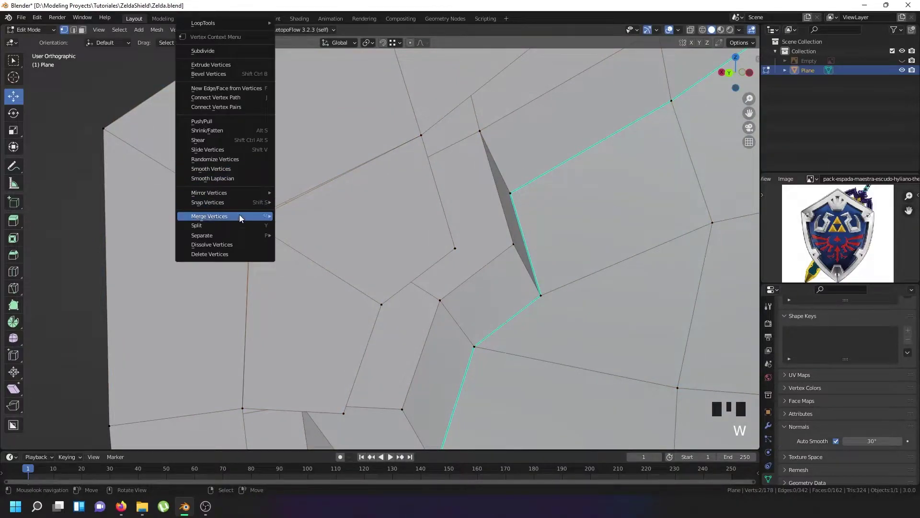
pyautogui.moveTo(240, 215)
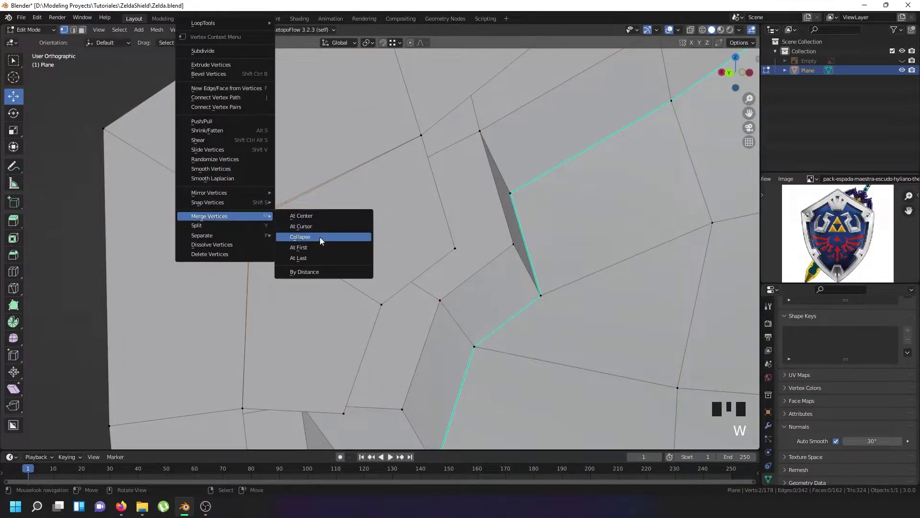
pyautogui.click(323, 217)
# Extrude the inner border loop of the +X opening, including the corner faces' inner vertices, and push it into the shield along Y.
pyautogui.scroll(-12, 297, 231)
pyautogui.scroll(3, 299, 266)
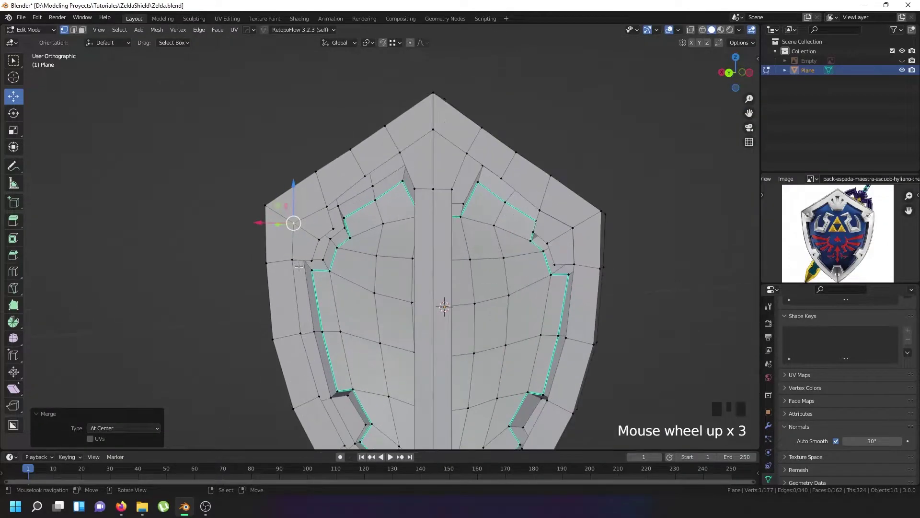
pyautogui.rightClick(293, 260)
pyautogui.keyDown('alt'); pyautogui.keyDown('shift'); pyautogui.rightClick(296, 260); pyautogui.keyUp('shift'); pyautogui.keyUp('alt')
pyautogui.scroll(-3, 297, 261)
pyautogui.scroll(1, 341, 280)
pyautogui.moveTo(341, 282); pyautogui.dragTo(364, 306, button='middle')
pyautogui.scroll(2, 375, 319)
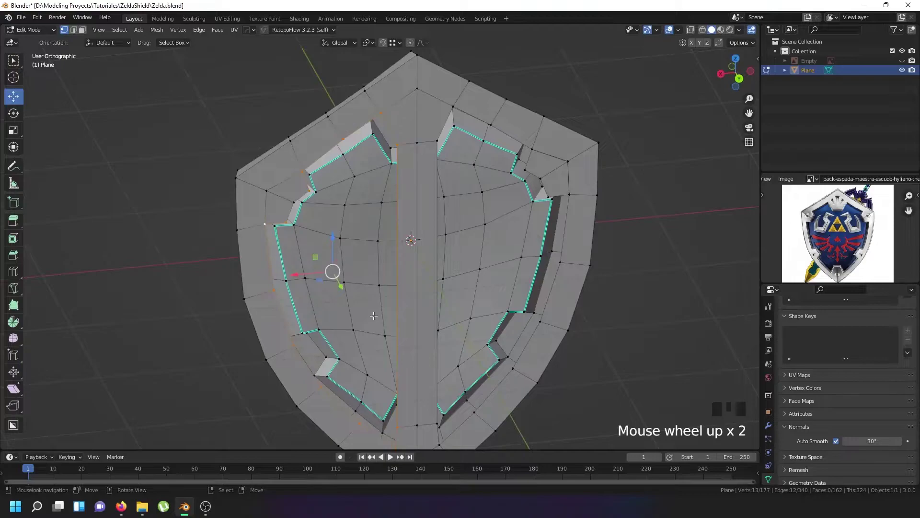
pyautogui.keyDown('shift'); pyautogui.rightClick(293, 204); pyautogui.keyUp('shift')
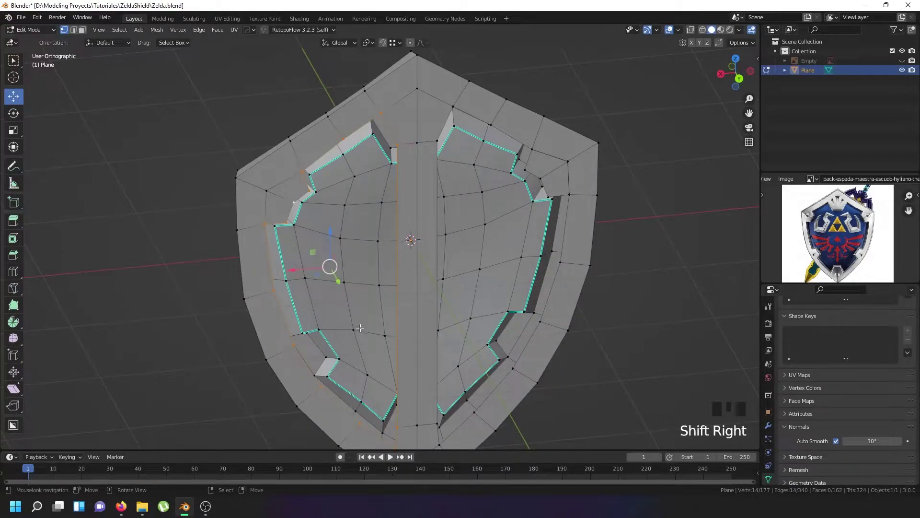
pyautogui.moveTo(361, 328); pyautogui.dragTo(389, 321, button='middle')
pyautogui.press('e')
pyautogui.rightClick(389, 321)
pyautogui.moveTo(344, 280); pyautogui.dragTo(338, 268)
# Scale the extruded border loop to 0.894 and move it about 0.05 m along Y.
pyautogui.press('s')
pyautogui.click(414, 308)
pyautogui.moveTo(412, 307); pyautogui.dragTo(313, 313, button='middle')
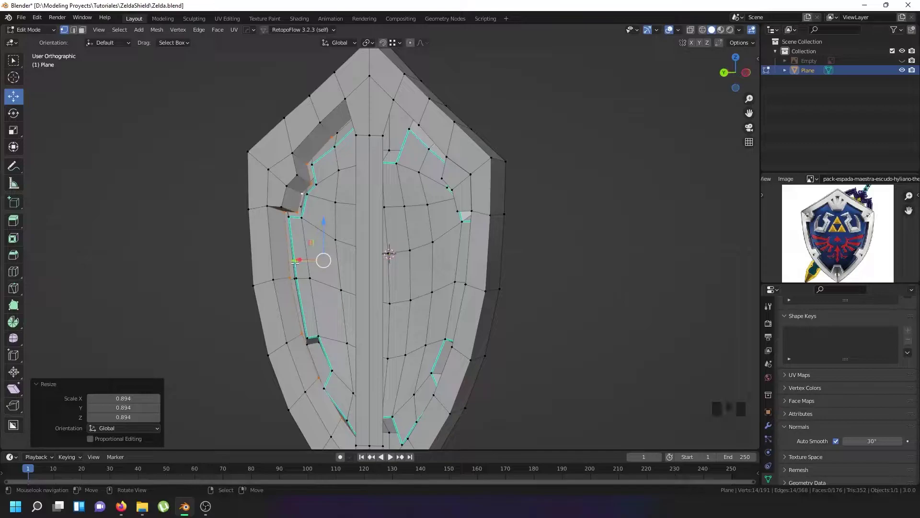
pyautogui.moveTo(305, 258); pyautogui.dragTo(303, 284, button='middle')
pyautogui.moveTo(298, 269); pyautogui.dragTo(295, 271)
pyautogui.moveTo(296, 270); pyautogui.dragTo(365, 259, button='middle')
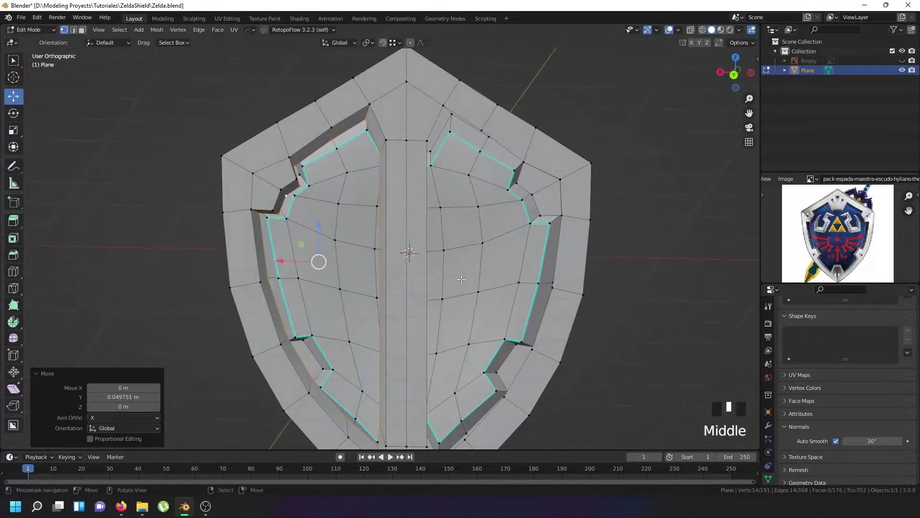
# Scale the extruded border loop to 0.928 and move it about 0.031 m along Y.
pyautogui.press('s')
pyautogui.click(373, 300)
pyautogui.moveTo(374, 300); pyautogui.dragTo(324, 301, button='middle')
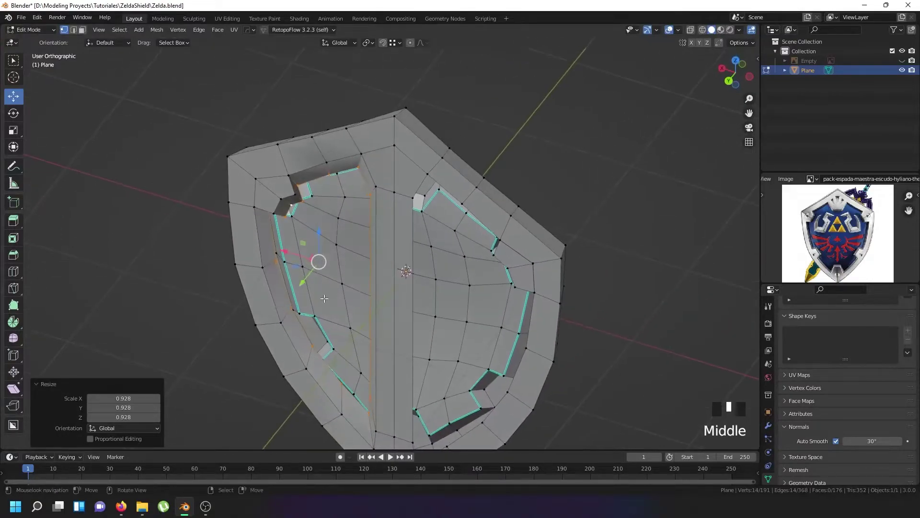
pyautogui.moveTo(309, 283); pyautogui.dragTo(307, 278)
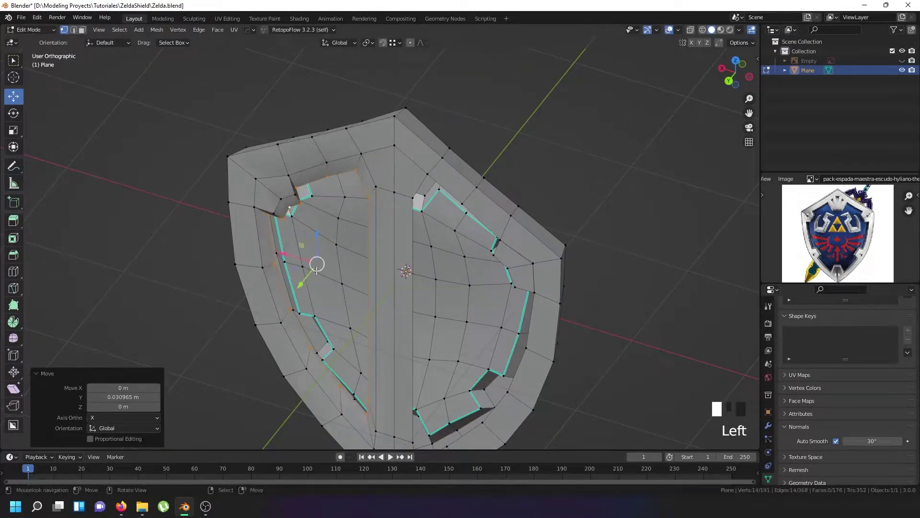
pyautogui.moveTo(307, 278); pyautogui.dragTo(345, 238, button='middle')
pyautogui.press('KP_1')
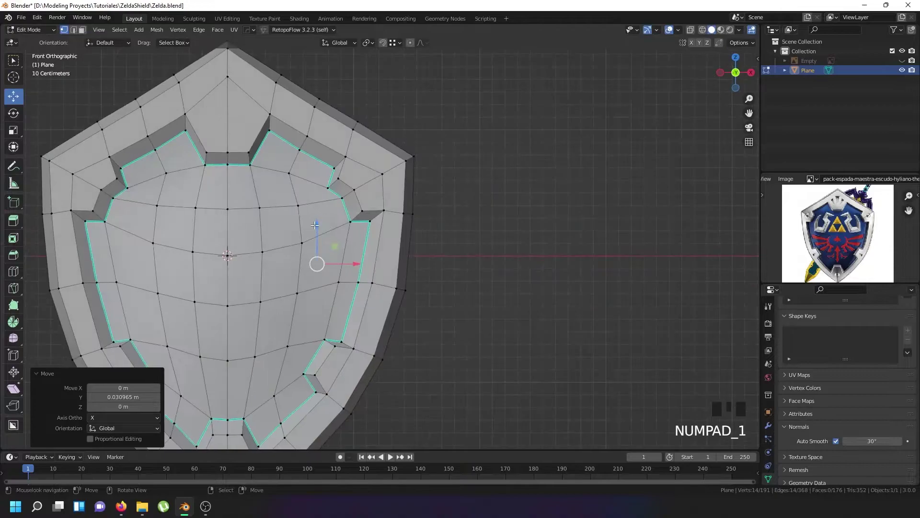
pyautogui.press('ctrl+KP_1')
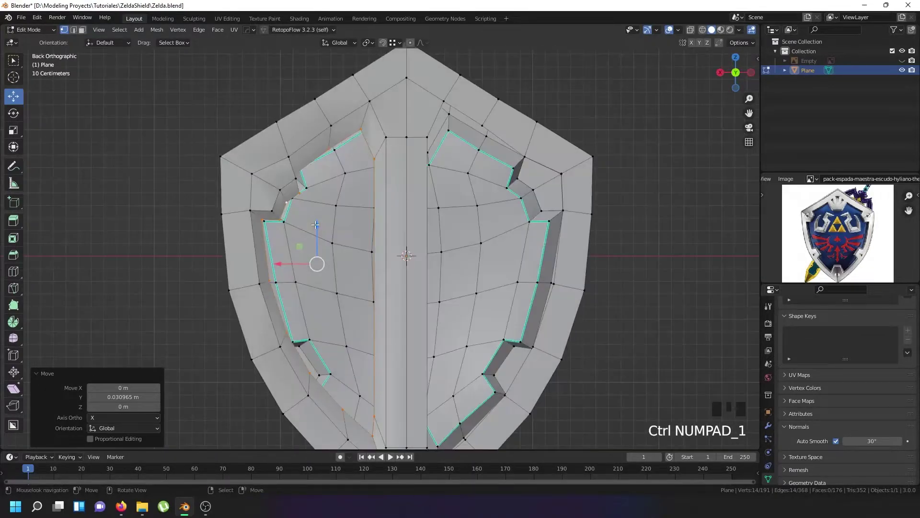
# Nudge the extruded loop's upper side corner vertex on the +X side by about -0.003 m in X and -0.006 m in Z.
pyautogui.scroll(5, 314, 226)
pyautogui.rightClick(292, 223)
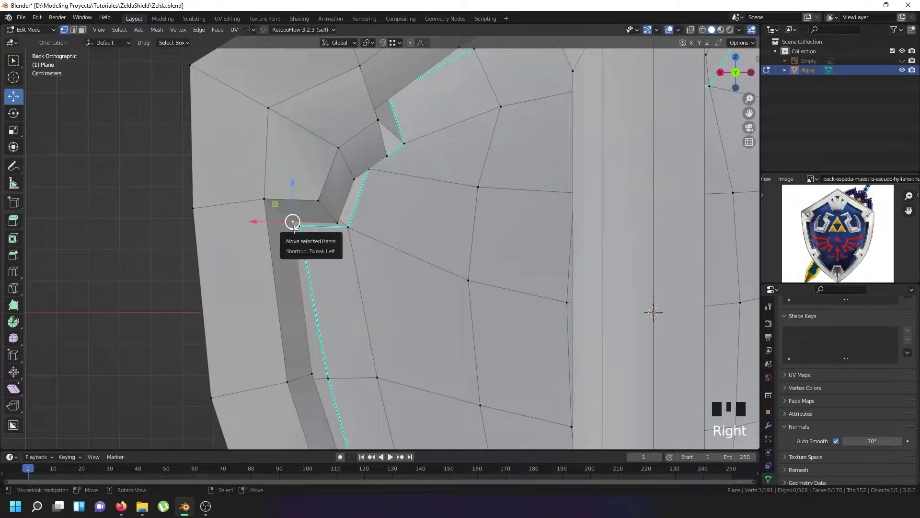
pyautogui.moveTo(293, 222); pyautogui.dragTo(293, 223)
pyautogui.hotkey('shift', 'z')
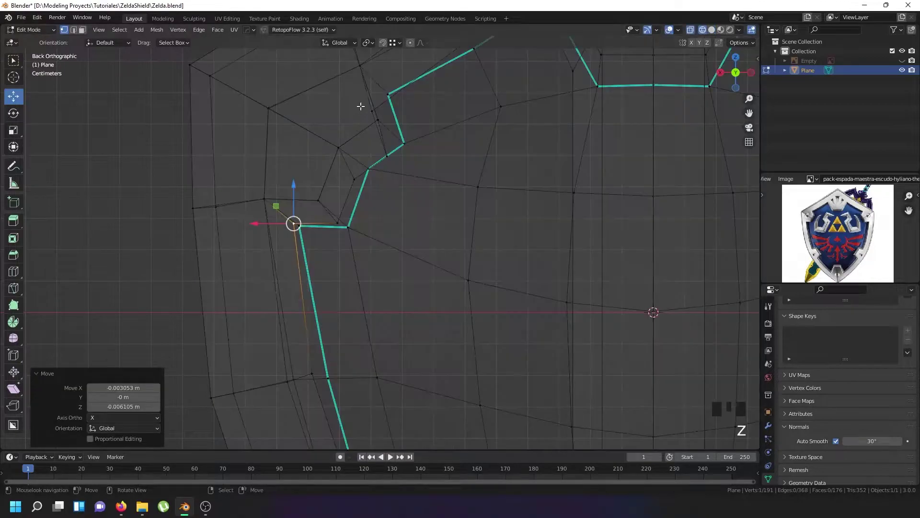
# Move the loop's two vertices at the upper notch of the +X opening onto the matching corners of the front mesh.
pyautogui.rightClick(372, 111)
pyautogui.hotkey('shift', 'z')
pyautogui.keyDown('shift'); pyautogui.moveTo(374, 109); pyautogui.dragTo(310, 174, button='middle'); pyautogui.keyUp('shift')
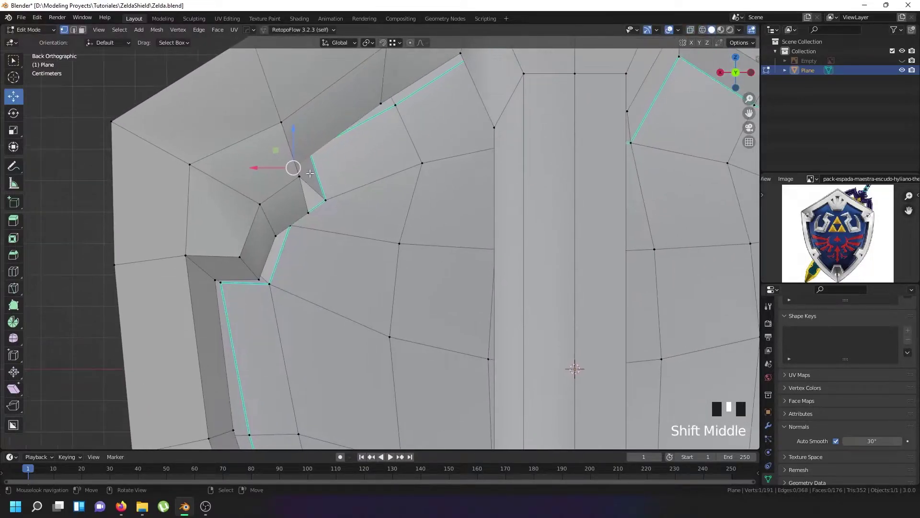
pyautogui.press('g')
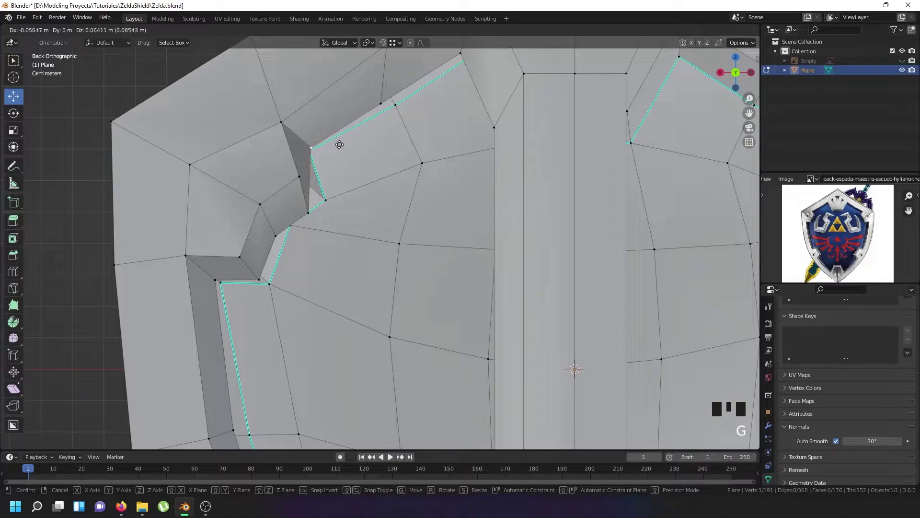
pyautogui.click(337, 147)
pyautogui.rightClick(324, 199)
pyautogui.press('g')
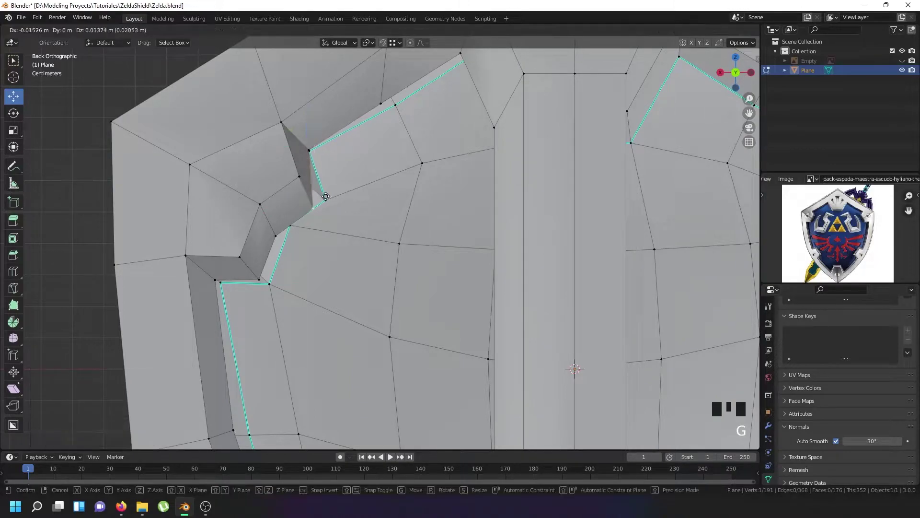
pyautogui.click(334, 189)
# Align the next two loop vertices below the upper notch with the front mesh's outline on the +X side.
pyautogui.scroll(-5, 335, 190)
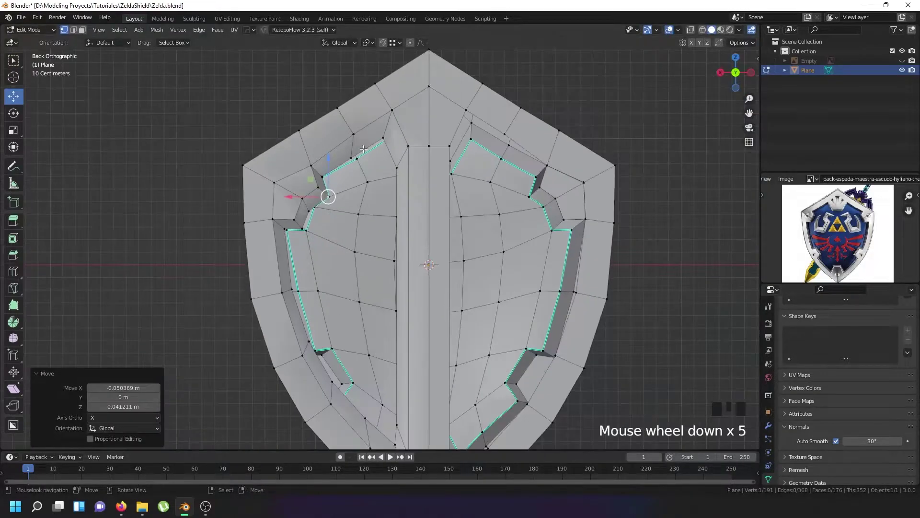
pyautogui.scroll(4, 343, 220)
pyautogui.rightClick(311, 199)
pyautogui.press('g')
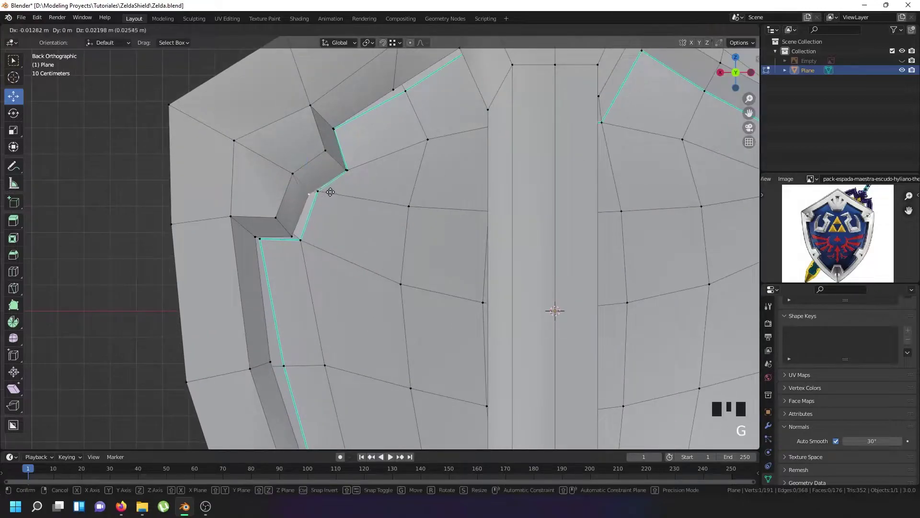
pyautogui.click(334, 192)
pyautogui.rightClick(300, 229)
pyautogui.press('g')
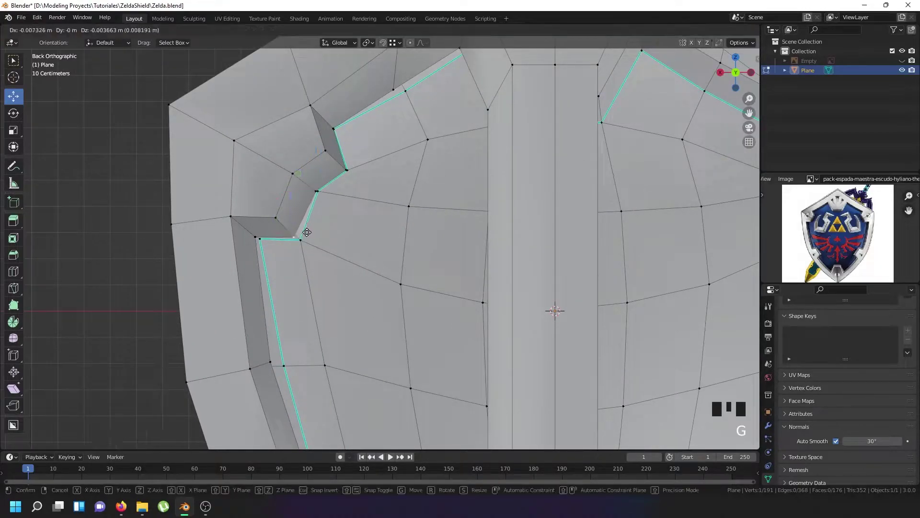
pyautogui.click(299, 236)
# Place the loop's upper side corner and mid-side vertices on the front mesh's outline on the +X side.
pyautogui.rightClick(260, 239)
pyautogui.rightClick(259, 238)
pyautogui.rightClick(258, 238)
pyautogui.press('g')
pyautogui.scroll(-3, 263, 245)
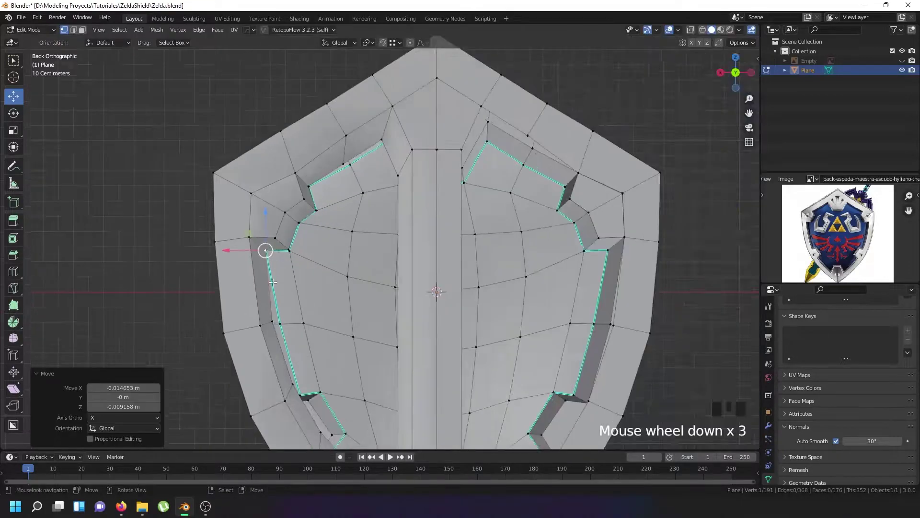
pyautogui.scroll(3, 263, 249)
pyautogui.click(289, 319)
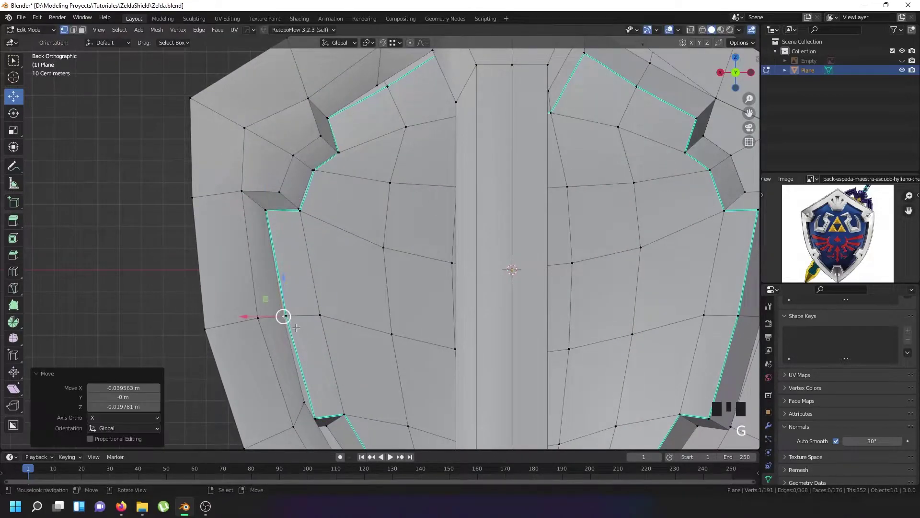
# Move the loop's lower side corner vertex onto the front outline's corner and refine the mid-side vertex's position.
pyautogui.keyDown('shift'); pyautogui.moveTo(290, 319); pyautogui.dragTo(224, 213, button='middle'); pyautogui.keyUp('shift')
pyautogui.rightClick(250, 308)
pyautogui.press('g')
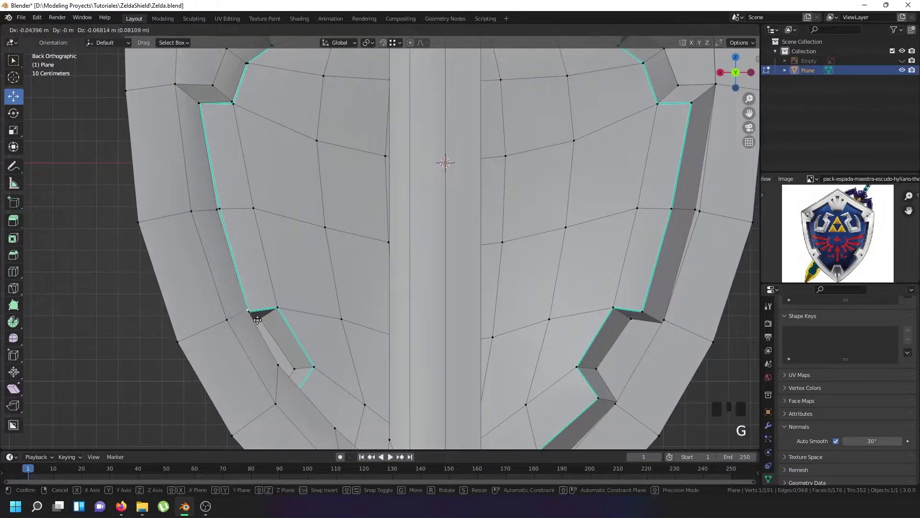
pyautogui.click(252, 314)
pyautogui.rightClick(218, 208)
pyautogui.rightClick(218, 210)
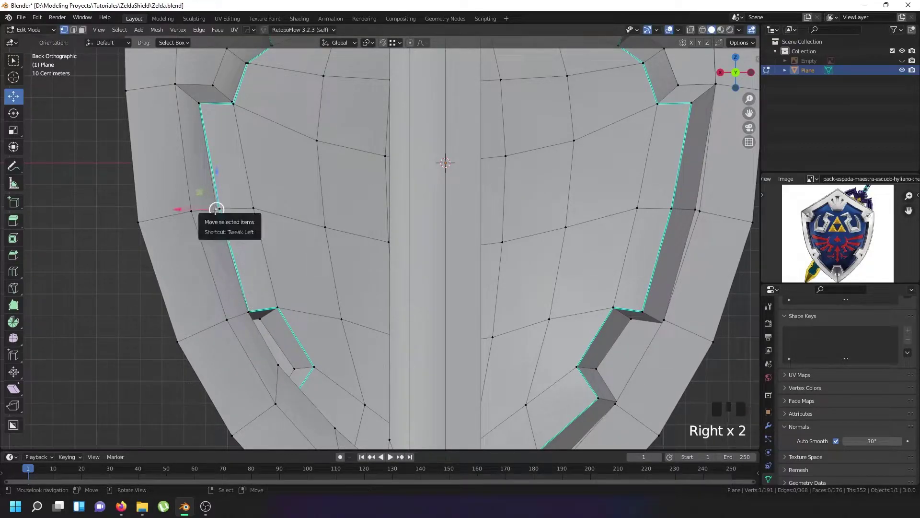
pyautogui.press('g')
pyautogui.click(218, 211)
# Move the loop's two vertices below the lower notch on the +X side onto the front mesh's lower outline.
pyautogui.scroll(-2, 220, 211)
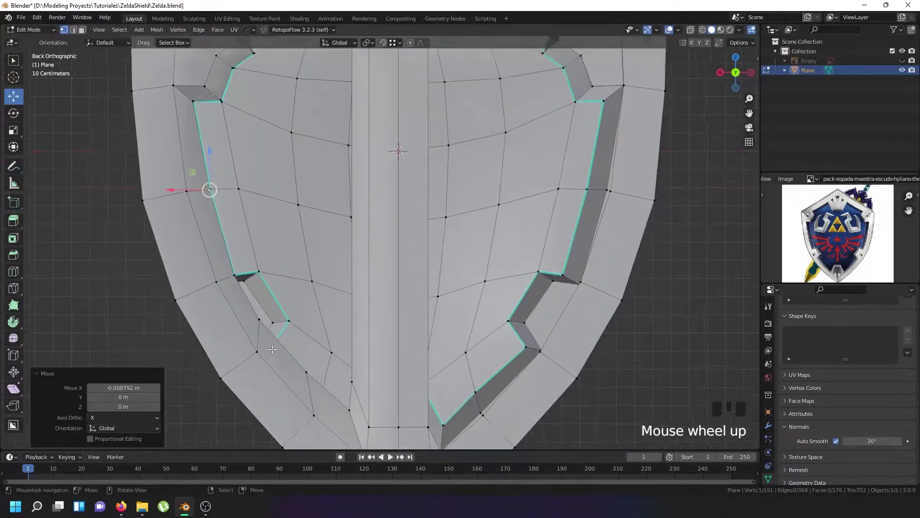
pyautogui.scroll(3, 256, 302)
pyautogui.rightClick(256, 302)
pyautogui.press('g')
pyautogui.click(282, 345)
pyautogui.scroll(-2, 274, 341)
pyautogui.rightClick(314, 374)
pyautogui.press('g')
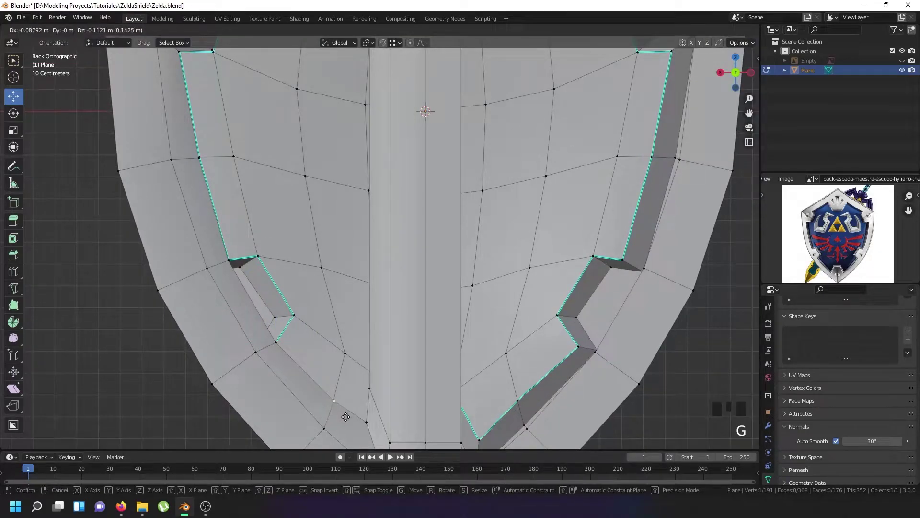
pyautogui.click(344, 415)
# Fill the +X opening with three long faces, working outward from the two loop vertices beside the central strip.
pyautogui.scroll(-4, 344, 414)
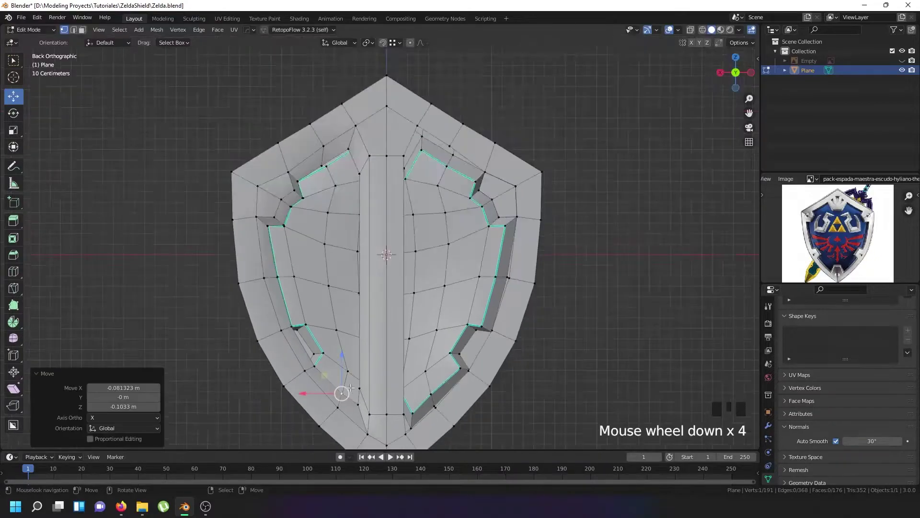
pyautogui.moveTo(341, 186); pyautogui.dragTo(335, 335, button='middle')
pyautogui.scroll(3, 357, 398)
pyautogui.rightClick(356, 407)
pyautogui.keyDown('shift'); pyautogui.rightClick(356, 407); pyautogui.keyUp('shift')
pyautogui.scroll(-2, 343, 397)
pyautogui.moveTo(327, 149); pyautogui.dragTo(330, 157, button='middle')
pyautogui.moveTo(330, 159); pyautogui.dragTo(328, 165, button='middle')
pyautogui.rightClick(356, 387)
pyautogui.keyDown('shift'); pyautogui.rightClick(356, 387); pyautogui.keyUp('shift')
pyautogui.rightClick(357, 387)
pyautogui.keyDown('shift'); pyautogui.rightClick(357, 132); pyautogui.keyUp('shift')
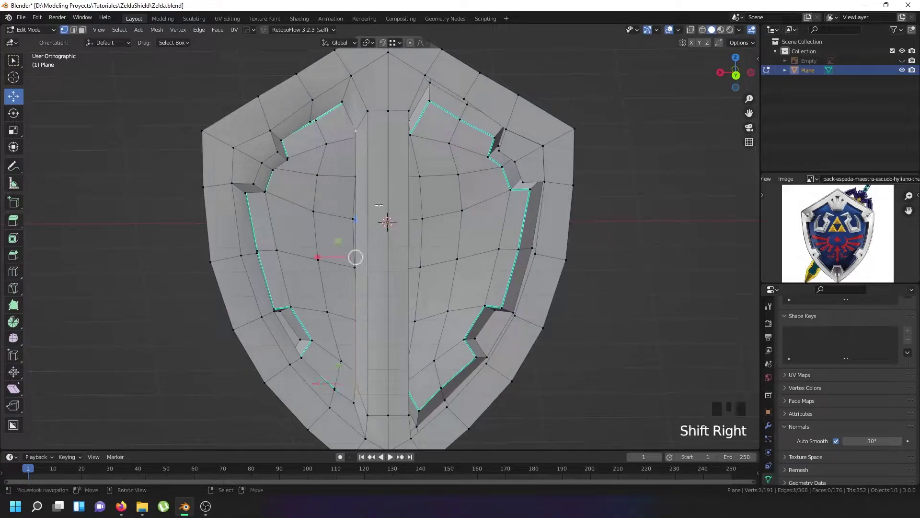
pyautogui.press('f')
pyautogui.press('f')
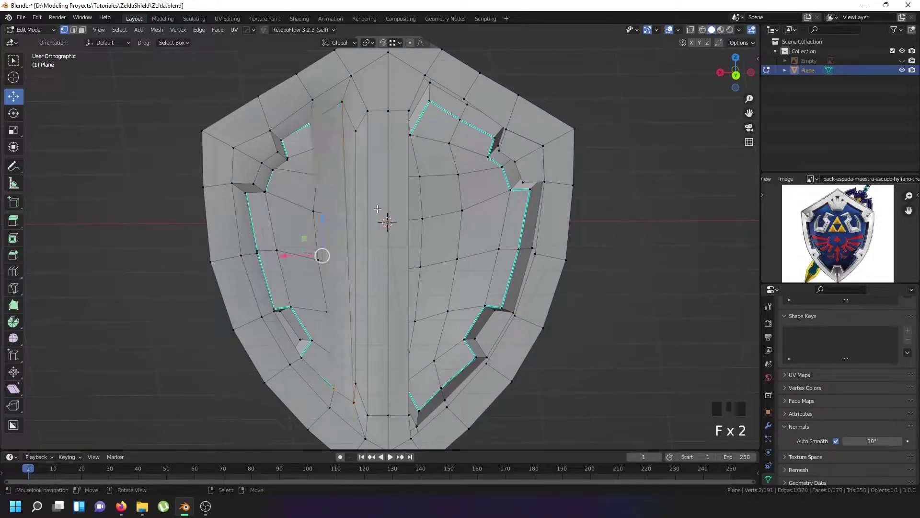
pyautogui.press('f')
# Add a loop cut near the top of the long faces with factor 0.653 and snap its outer vertex to the notch corner.
pyautogui.scroll(2, 298, 175)
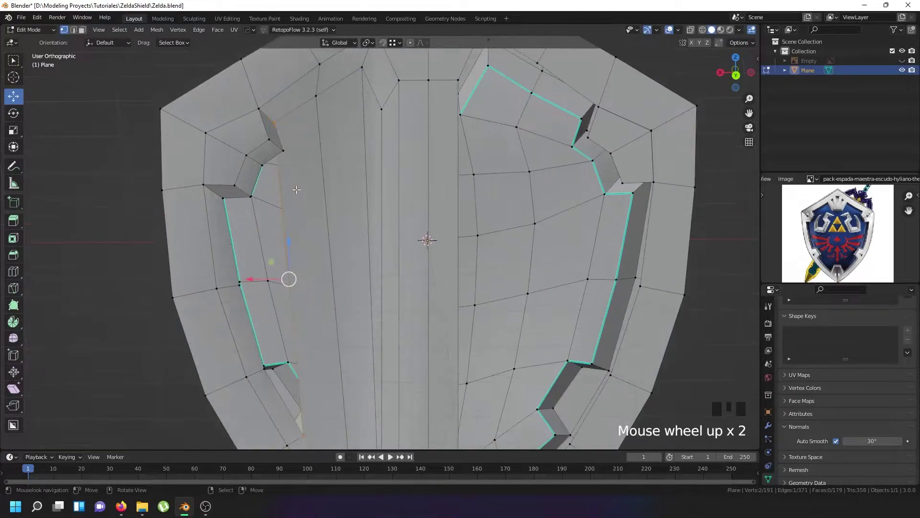
pyautogui.hotkey('ctrl', 'r')
pyautogui.click(294, 182)
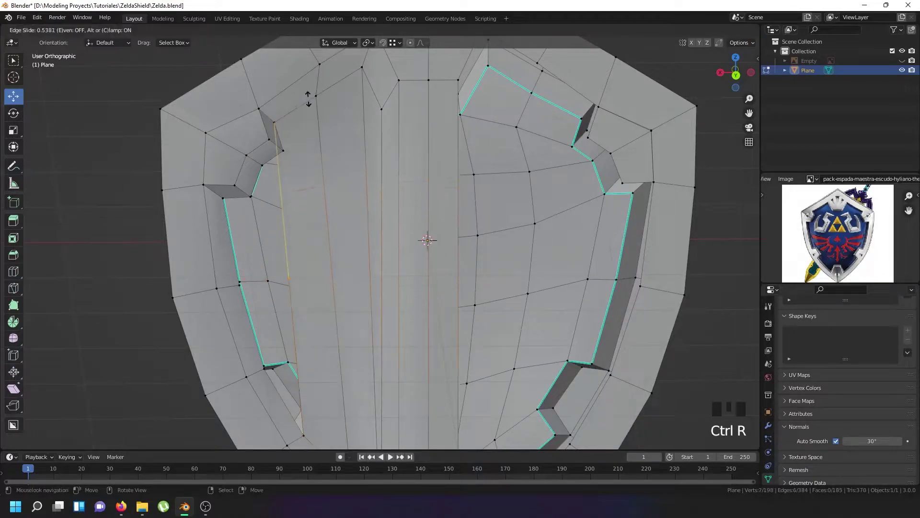
pyautogui.click(309, 83)
pyautogui.click(383, 44)
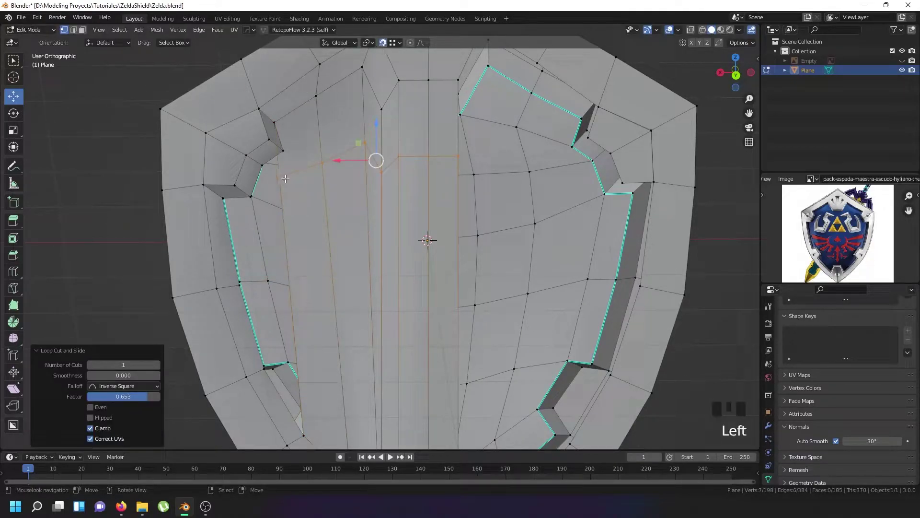
pyautogui.rightClick(279, 176)
pyautogui.press('g')
pyautogui.click(295, 149)
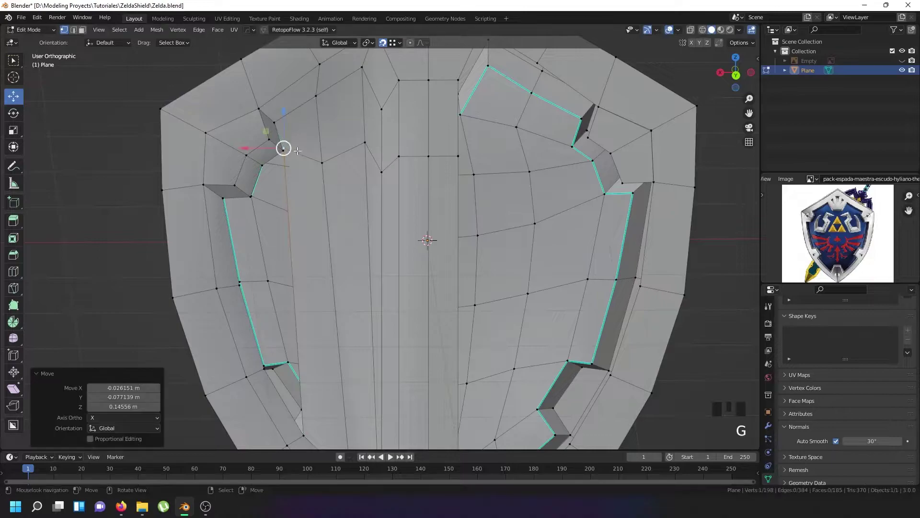
# Select the whole mesh and merge its overlapping vertices by distance.
pyautogui.scroll(5, 286, 144)
pyautogui.scroll(-6, 307, 182)
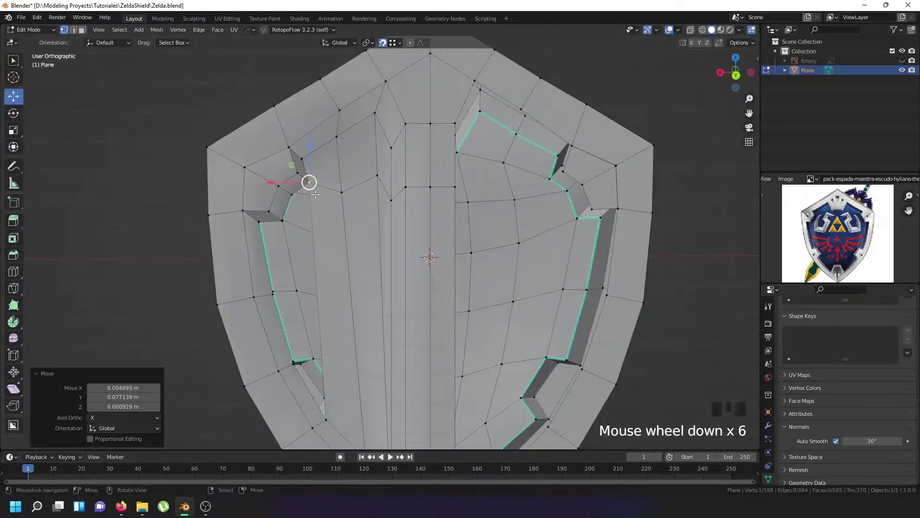
pyautogui.press('a')
pyautogui.press('a')
pyautogui.press('a')
pyautogui.press('w')
pyautogui.moveTo(307, 217)
pyautogui.click(364, 253)
pyautogui.rightClick(307, 186)
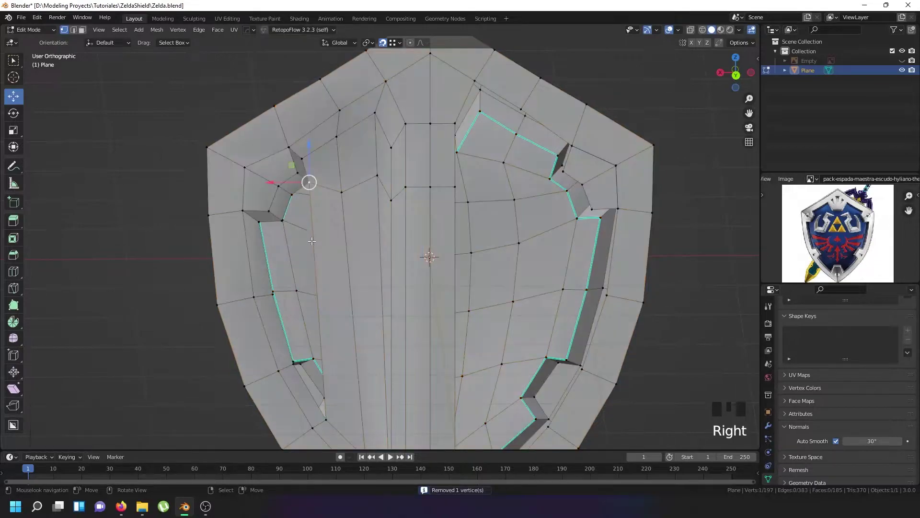
# Add another loop cut across the long faces and, with snapping off, slide it upward by a factor of 0.660.
pyautogui.keyDown('shift'); pyautogui.moveTo(307, 186); pyautogui.dragTo(323, 140, button='middle'); pyautogui.keyUp('shift')
pyautogui.hotkey('ctrl', 'r')
pyautogui.click(336, 177)
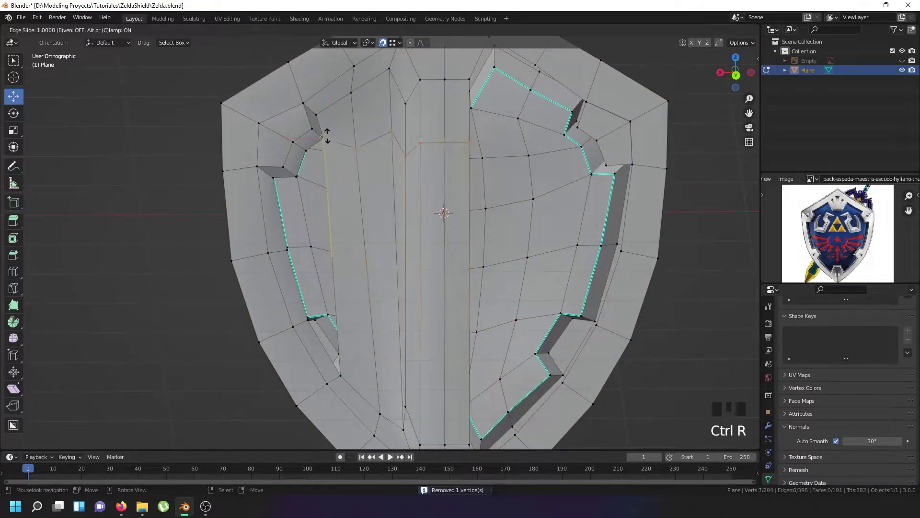
pyautogui.click(325, 178)
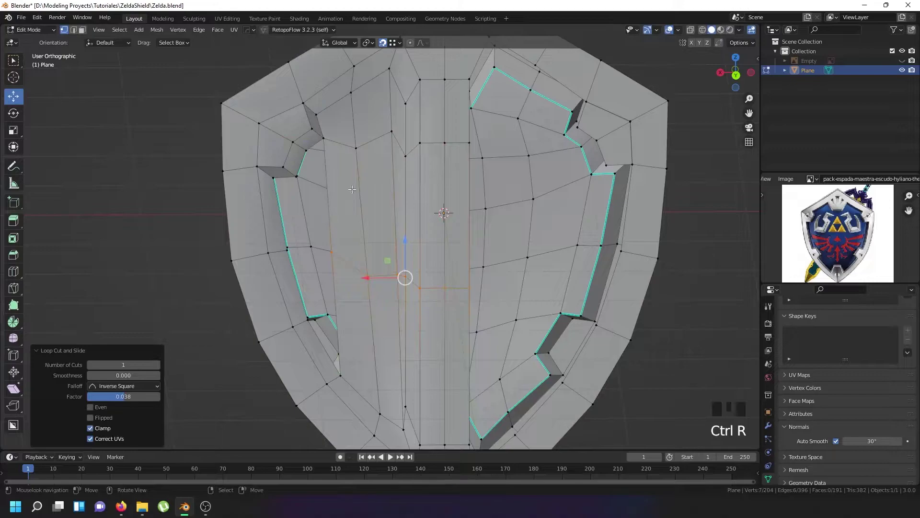
pyautogui.click(383, 43)
pyautogui.press('g')
pyautogui.press('g')
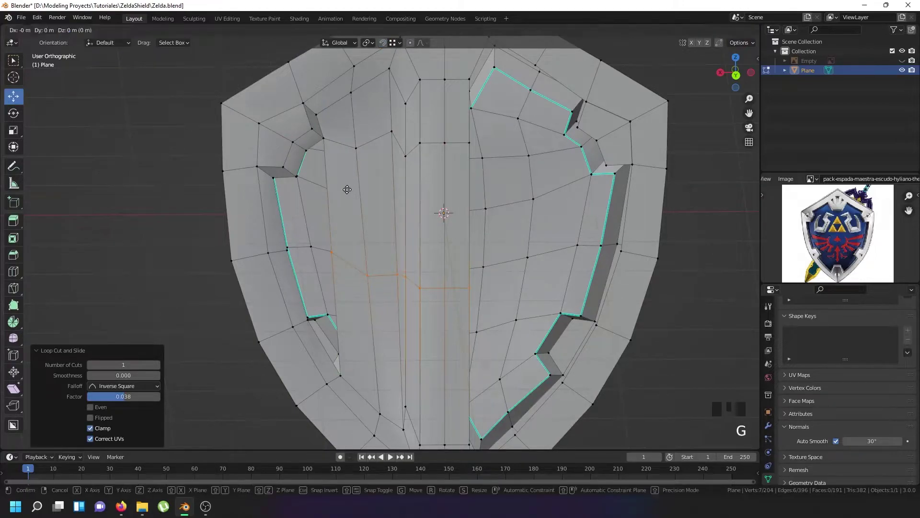
pyautogui.click(342, 101)
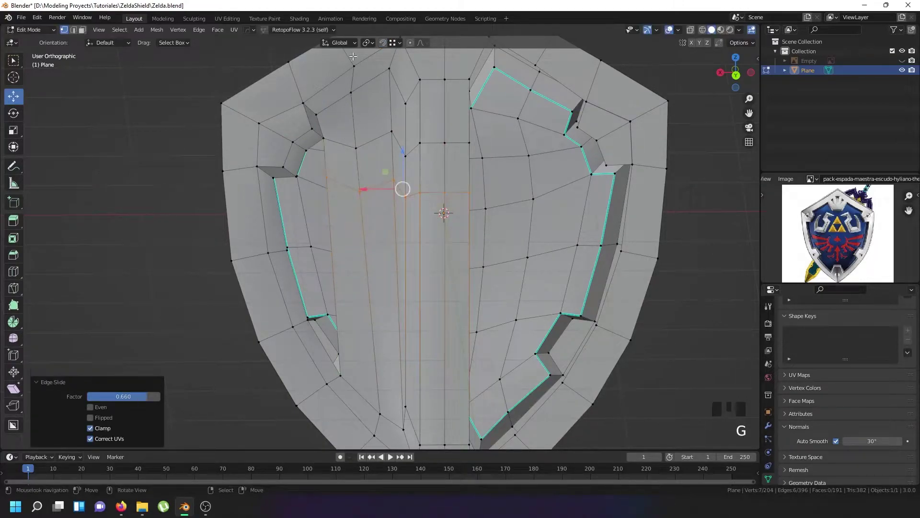
# Turn snapping on and snap the new cut's outer vertex to the inner corner of the upper tab on the +X side.
pyautogui.click(383, 43)
pyautogui.rightClick(325, 176)
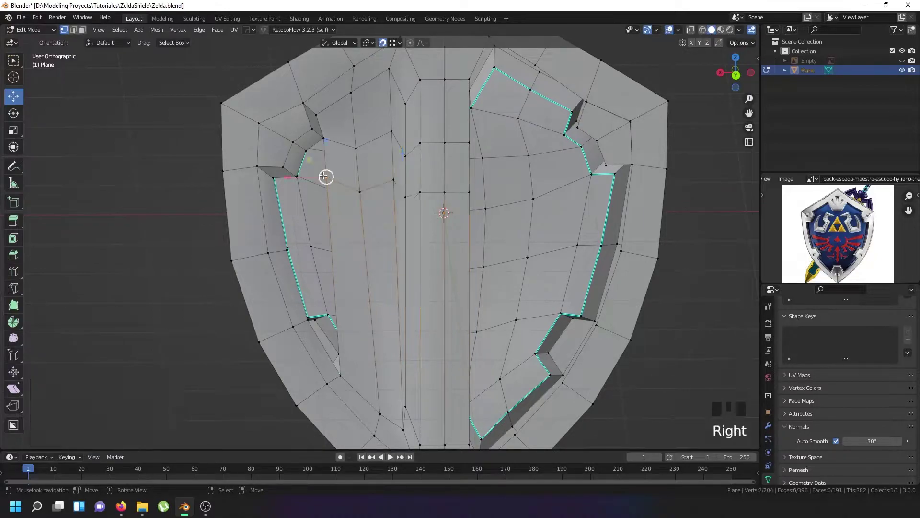
pyautogui.press('g')
pyautogui.click(287, 175)
pyautogui.scroll(4, 288, 179)
pyautogui.moveTo(281, 180)
pyautogui.mouseDown(button='middle')
pyautogui.moveTo(273, 202)
pyautogui.moveTo(282, 180)
pyautogui.mouseUp(button='middle')
pyautogui.scroll(-3, 291, 190)
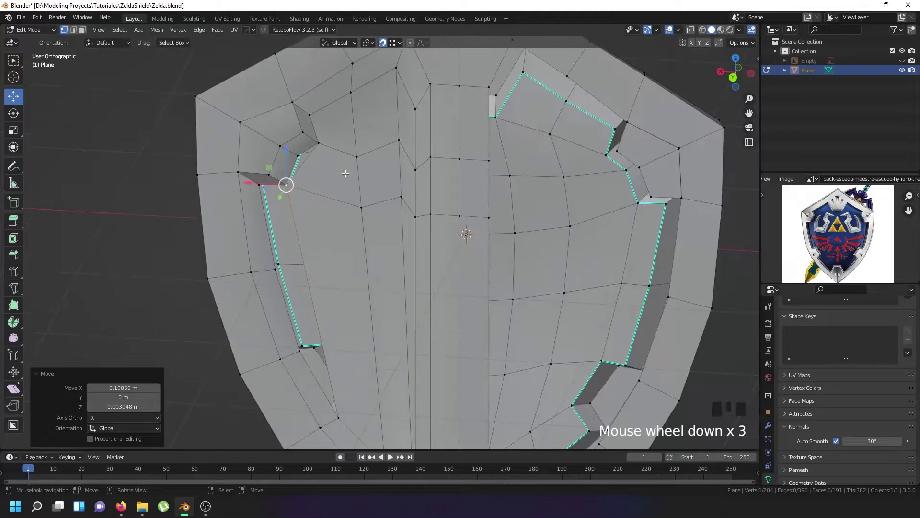
# Add a centered loop cut between the two upper cuts and snap its outer vertex to the border vertex beside it.
pyautogui.hotkey('ctrl', 'r')
pyautogui.click(346, 180)
pyautogui.rightClick(345, 180)
pyautogui.rightClick(301, 163)
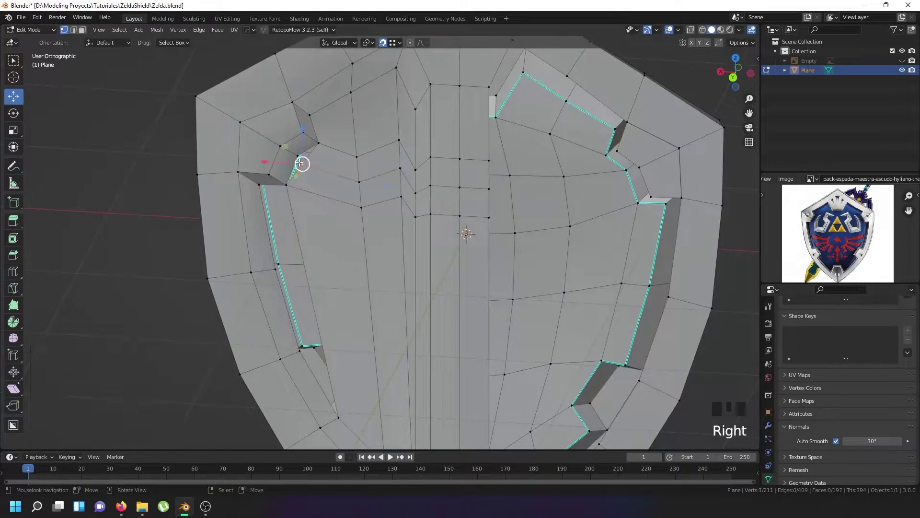
pyautogui.scroll(3, 301, 163)
pyautogui.press('g')
pyautogui.click(296, 149)
# Merge all of the mesh's overlapping vertices by distance at 0.0001 m to weld the newly snapped cut ends.
pyautogui.scroll(-5, 322, 212)
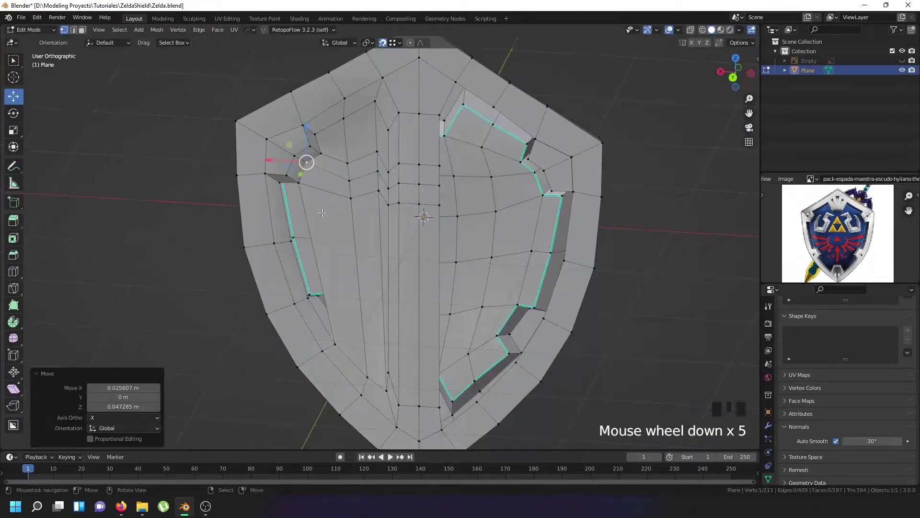
pyautogui.scroll(1, 306, 226)
pyautogui.rightClick(341, 370)
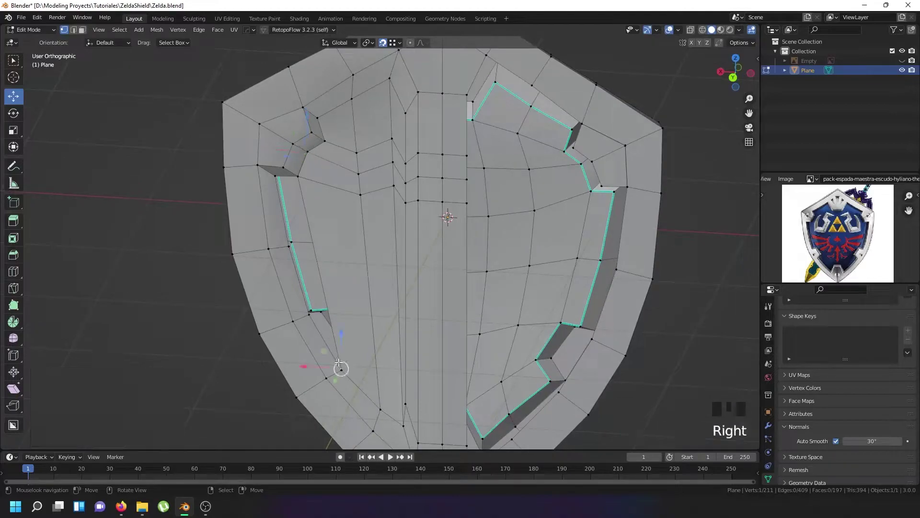
pyautogui.press('a')
pyautogui.press('a')
pyautogui.press('a')
pyautogui.press('w')
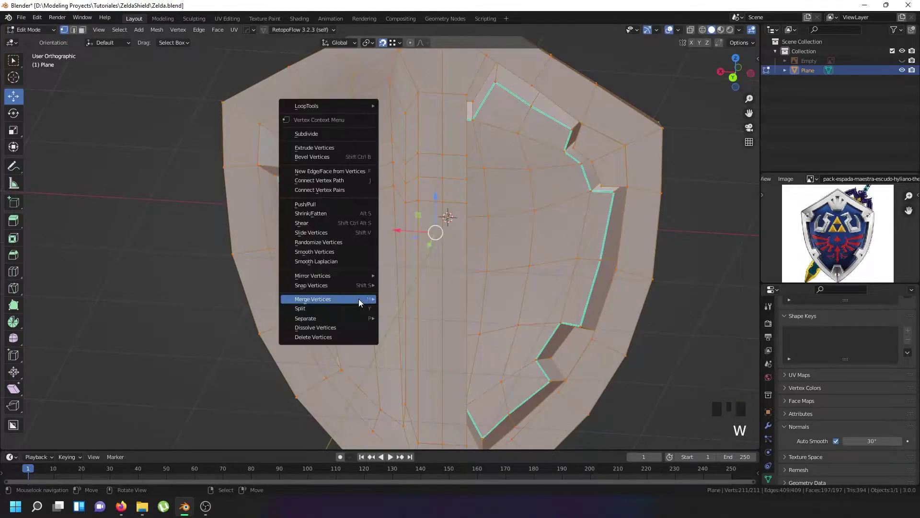
pyautogui.moveTo(359, 300)
pyautogui.click(407, 334)
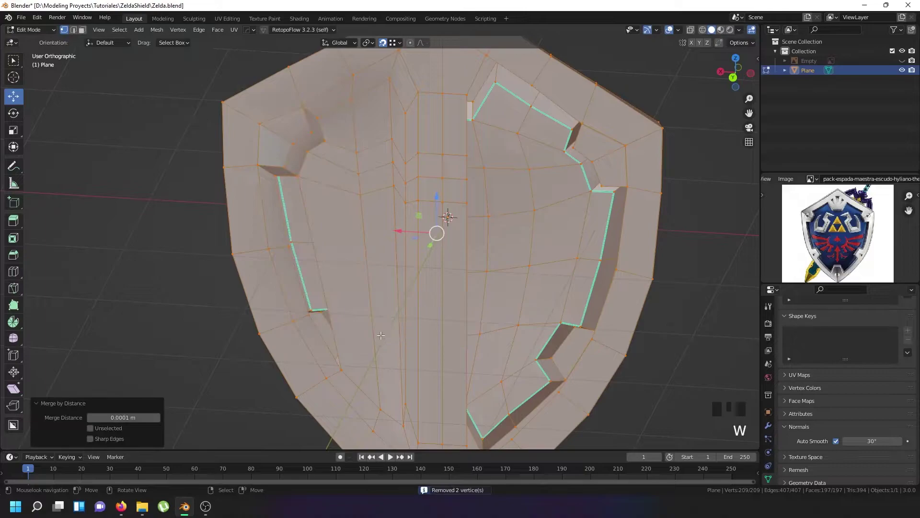
# Add a loop cut low across the long faces at factor -0.382 and snap its outer vertex to the lower border corner on the +X side.
pyautogui.hotkey('ctrl', 'r')
pyautogui.click(337, 337)
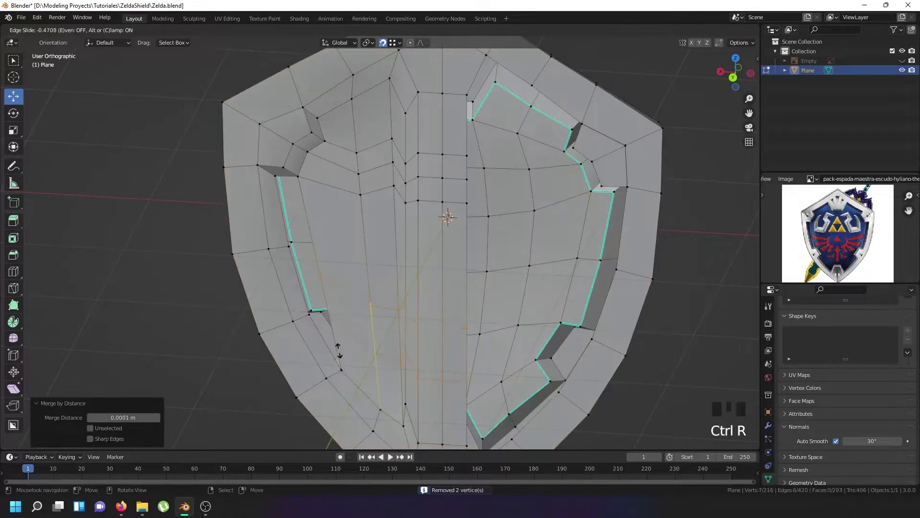
pyautogui.click(302, 314)
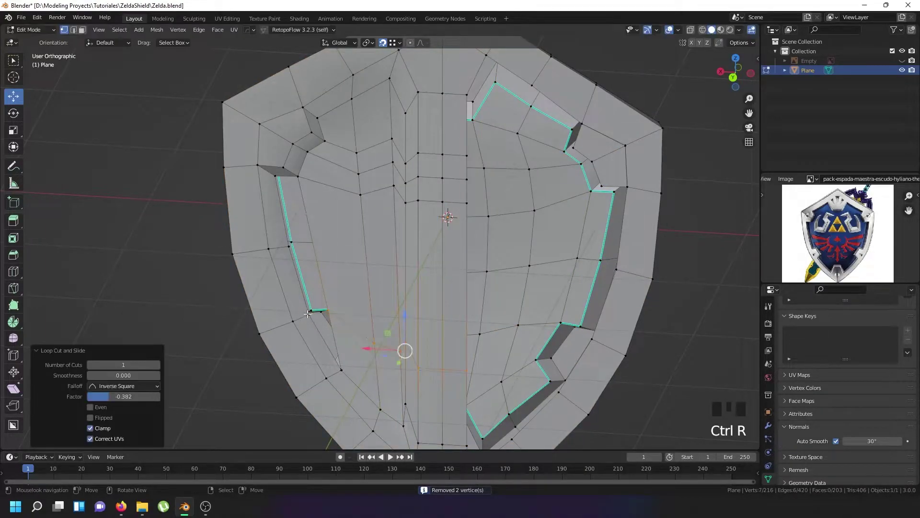
pyautogui.rightClick(320, 311)
pyautogui.moveTo(326, 312); pyautogui.dragTo(304, 317, button='middle')
pyautogui.scroll(3, 343, 300)
pyautogui.scroll(2, 343, 301)
pyautogui.rightClick(336, 303)
pyautogui.press('g')
pyautogui.click(298, 315)
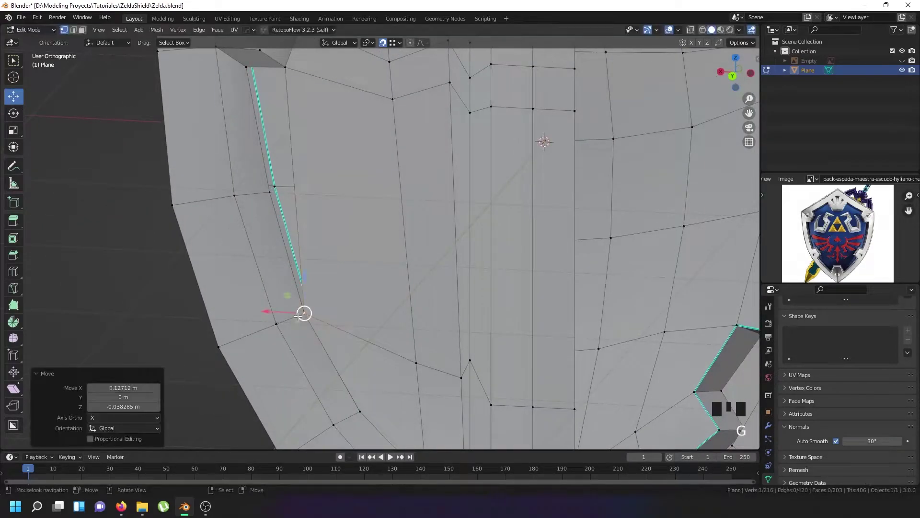
# Add a loop cut between the lowest cut and the upper tab at factor 0.022 and snap its outer vertex to the middle border vertex.
pyautogui.hotkey('ctrl', 'r')
pyautogui.scroll(-4, 313, 209)
pyautogui.moveTo(326, 182); pyautogui.dragTo(330, 180, button='middle')
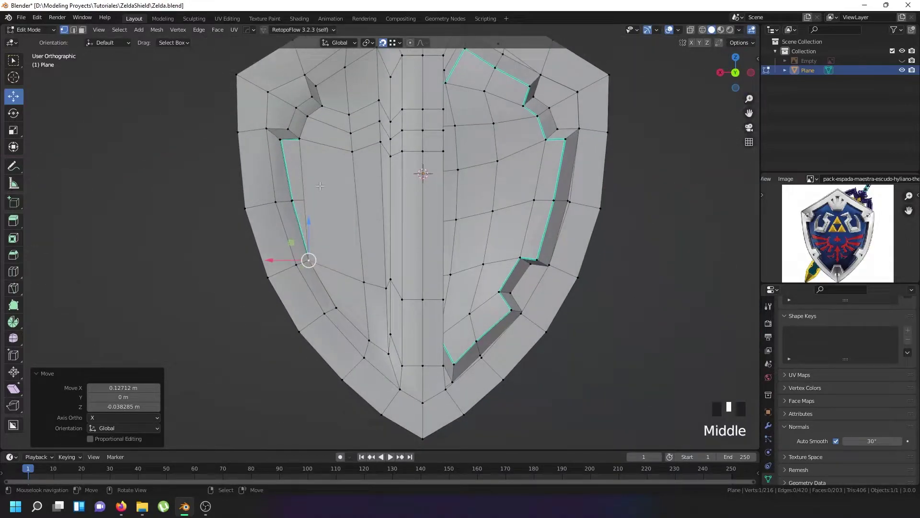
pyautogui.hotkey('ctrl', 'r')
pyautogui.click(317, 204)
pyautogui.click(318, 203)
pyautogui.scroll(4, 312, 206)
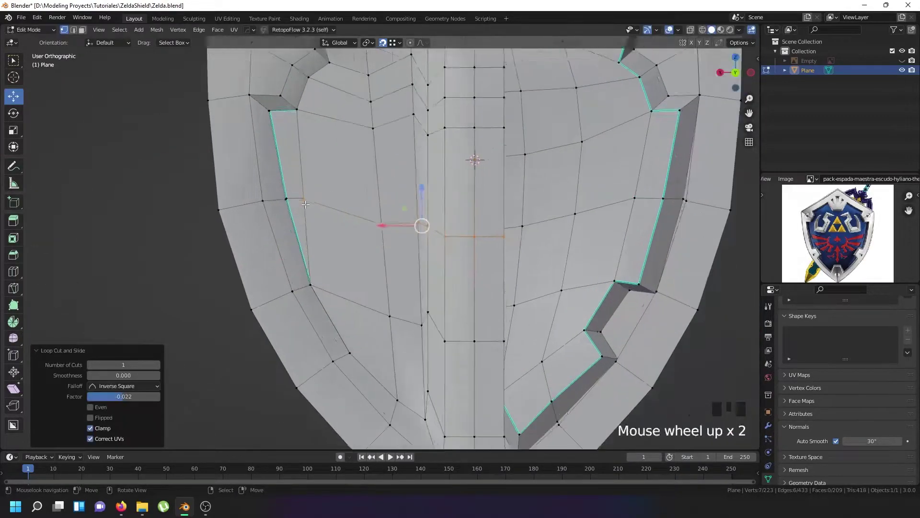
pyautogui.rightClick(306, 195)
pyautogui.moveTo(305, 195); pyautogui.dragTo(271, 204, button='middle')
pyautogui.moveTo(273, 197); pyautogui.dragTo(235, 198)
# Add a centered loop cut just below the upper tab and snap its outer vertex to the border corner under the tab.
pyautogui.scroll(-3, 249, 197)
pyautogui.keyDown('shift'); pyautogui.moveTo(249, 196); pyautogui.dragTo(286, 227, button='middle'); pyautogui.keyUp('shift')
pyautogui.hotkey('ctrl', 'r')
pyautogui.click(282, 222)
pyautogui.rightClick(271, 227)
pyautogui.moveTo(263, 213); pyautogui.dragTo(261, 215)
# Select the whole mesh and merge overlapping vertices by distance at 0.0001 m to weld the new cut ends to the border.
pyautogui.scroll(-4, 287, 225)
pyautogui.hotkey('alt', 'a')
pyautogui.press('a')
pyautogui.press('w')
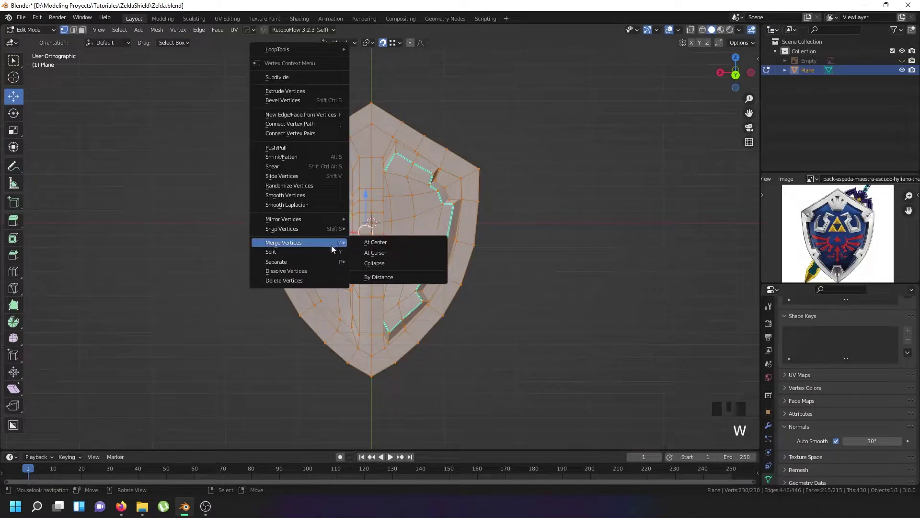
pyautogui.click(358, 277)
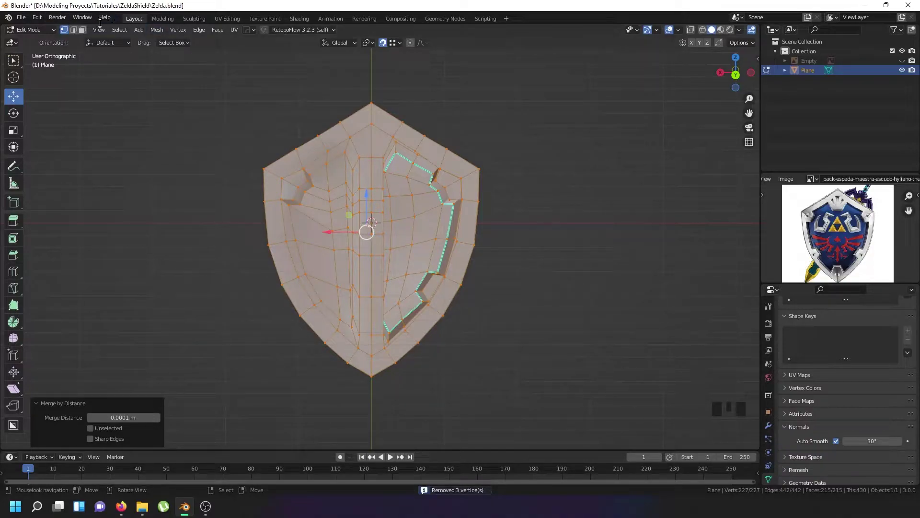
# Symmetrize the whole mesh from +X to -X and merge any overlapping vertices by distance at 0.0001 m.
pyautogui.click(157, 30)
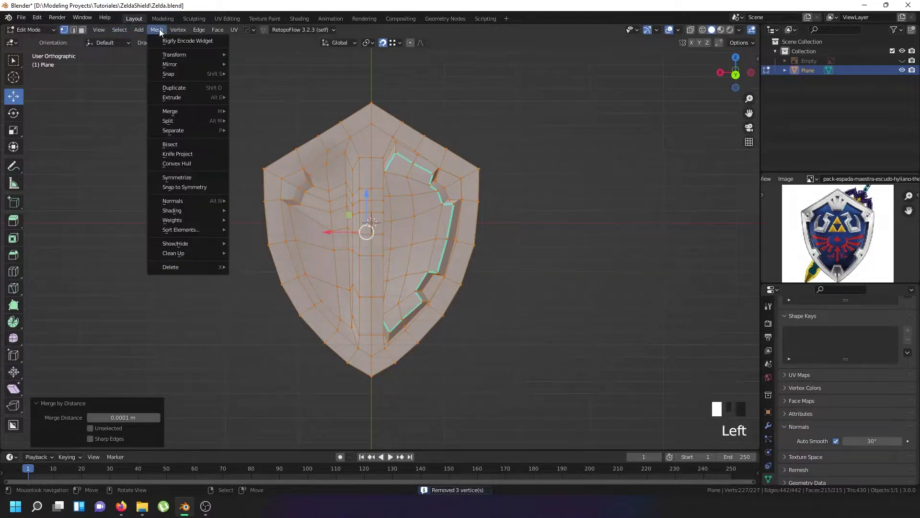
pyautogui.click(184, 178)
pyautogui.moveTo(437, 173); pyautogui.dragTo(381, 179, button='middle')
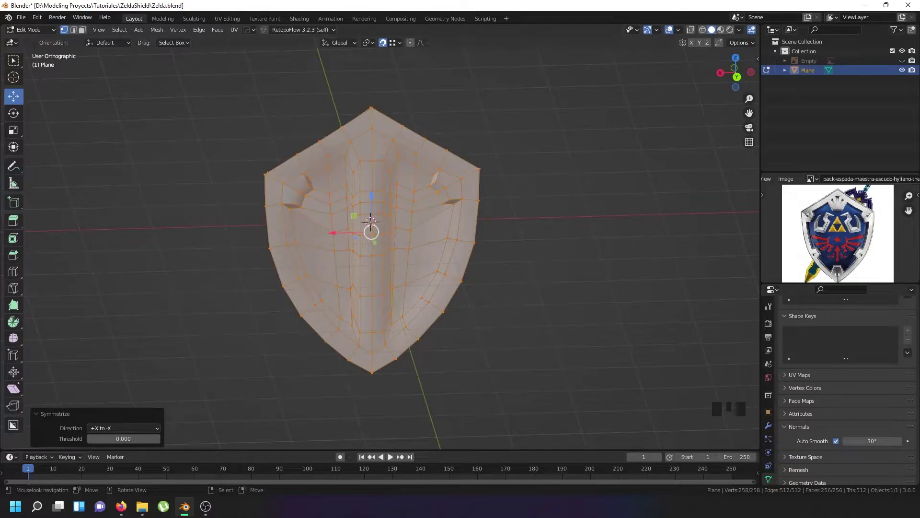
pyautogui.hotkey('alt', 'Tab')
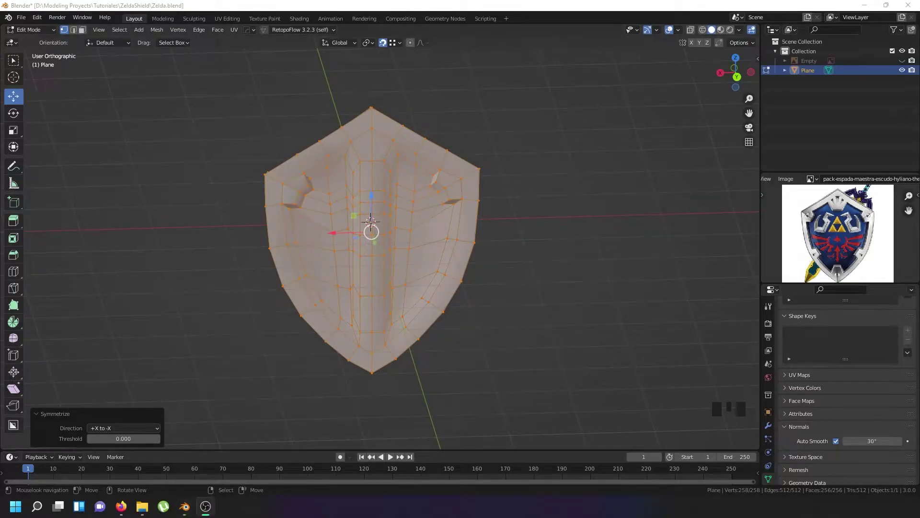
pyautogui.moveTo(423, 217); pyautogui.dragTo(402, 212, button='middle')
pyautogui.press('w')
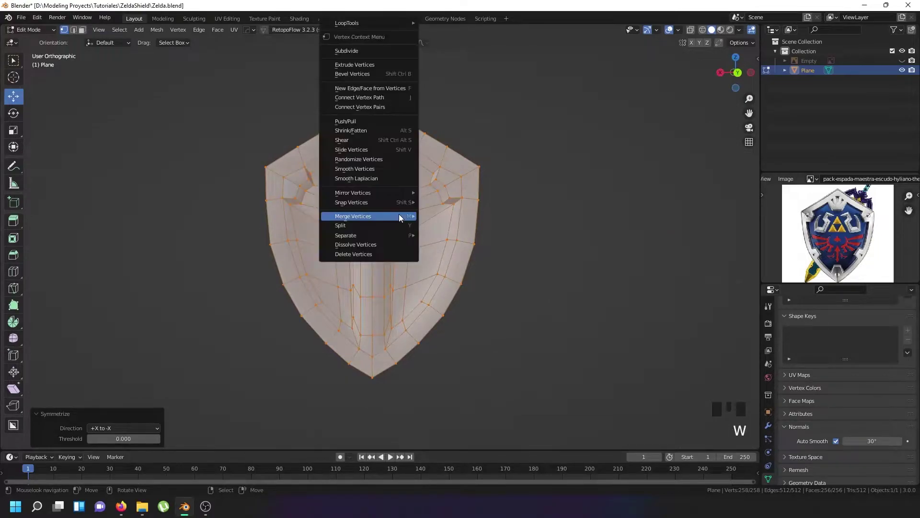
pyautogui.moveTo(400, 214)
pyautogui.click(438, 252)
# Select the horizontal edge row running below the tabs, excluding its ends at the rim, and edge-slide it down onto the next row.
pyautogui.scroll(5, 328, 225)
pyautogui.rightClick(295, 211)
pyautogui.press('z')
pyautogui.press('z')
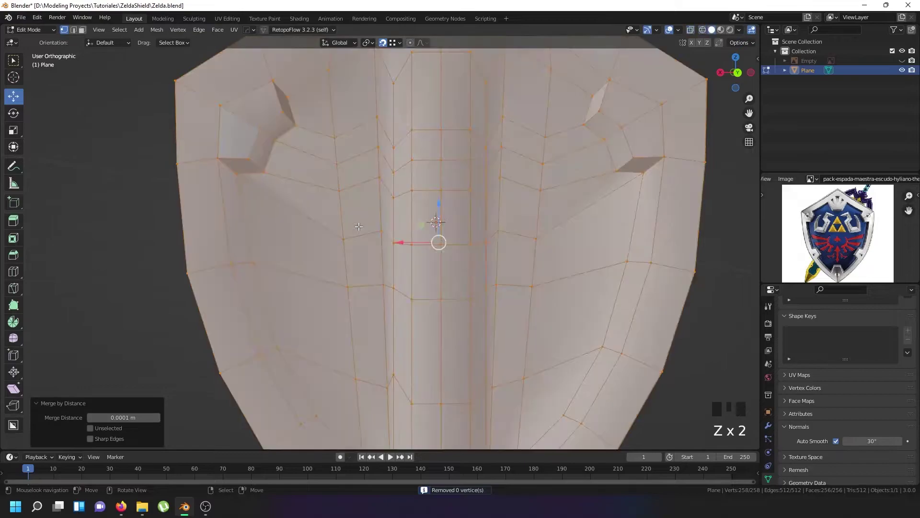
pyautogui.rightClick(343, 238)
pyautogui.rightClick(343, 238)
pyautogui.moveTo(369, 237); pyautogui.dragTo(372, 242, button='middle')
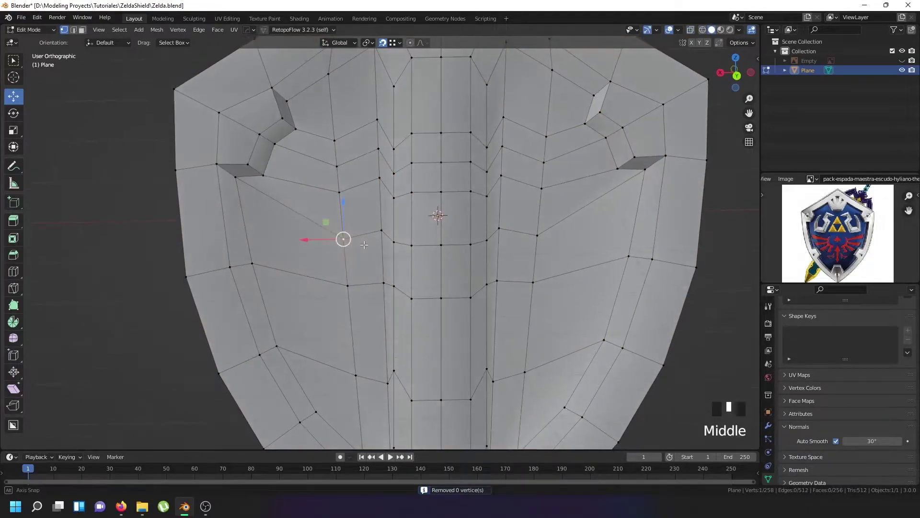
pyautogui.keyDown('alt'); pyautogui.keyDown('shift'); pyautogui.rightClick(372, 242); pyautogui.keyUp('shift'); pyautogui.keyUp('alt')
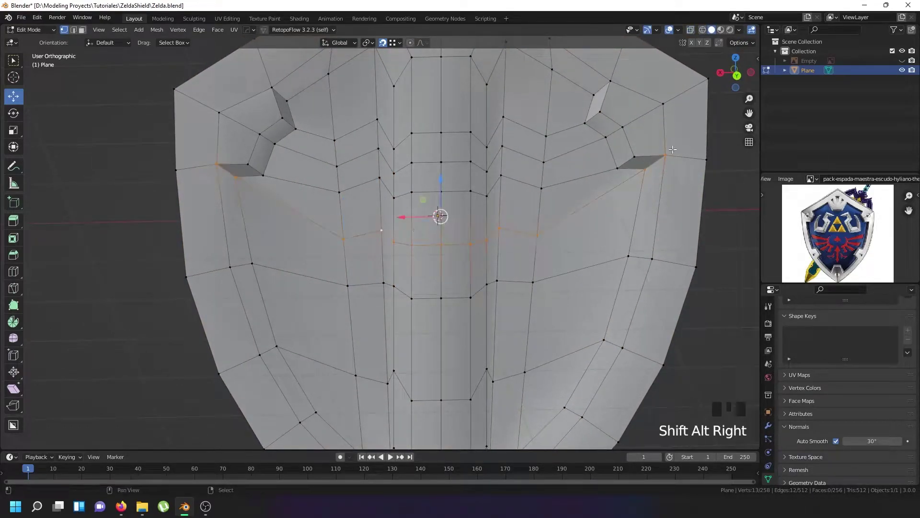
pyautogui.keyDown('shift'); pyautogui.rightClick(643, 172); pyautogui.keyUp('shift')
pyautogui.keyDown('shift'); pyautogui.rightClick(220, 165); pyautogui.keyUp('shift')
pyautogui.keyDown('shift'); pyautogui.rightClick(235, 177); pyautogui.keyUp('shift')
pyautogui.keyDown('shift'); pyautogui.rightClick(648, 168); pyautogui.keyUp('shift')
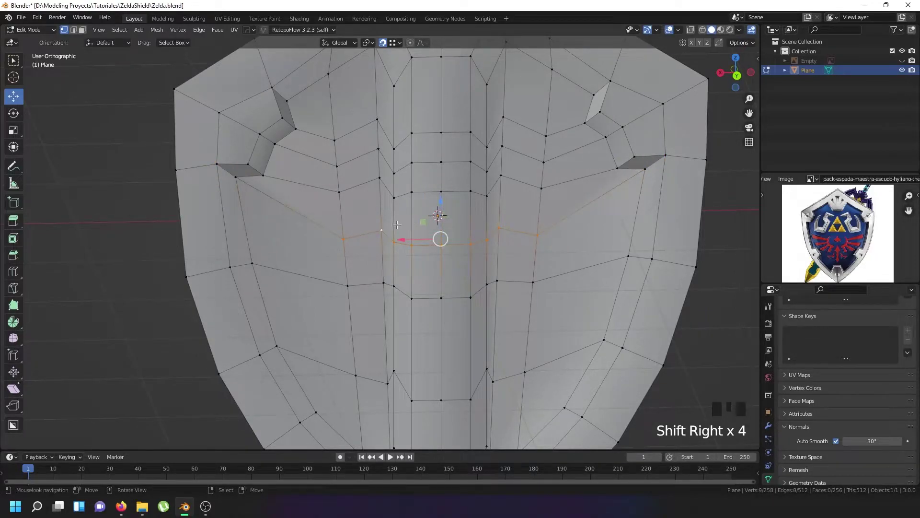
pyautogui.press('g')
pyautogui.press('g')
pyautogui.click(376, 333)
# Merge all vertices by distance at 0.0001 m to collapse the slid horizontal row into the row beneath it.
pyautogui.press('a')
pyautogui.press('a')
pyautogui.press('a')
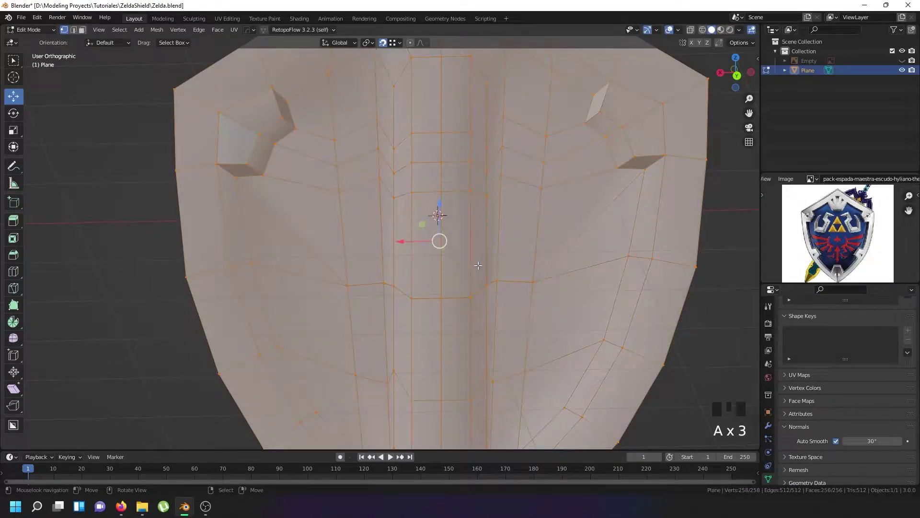
pyautogui.press('w')
pyautogui.moveTo(481, 266)
pyautogui.click(524, 301)
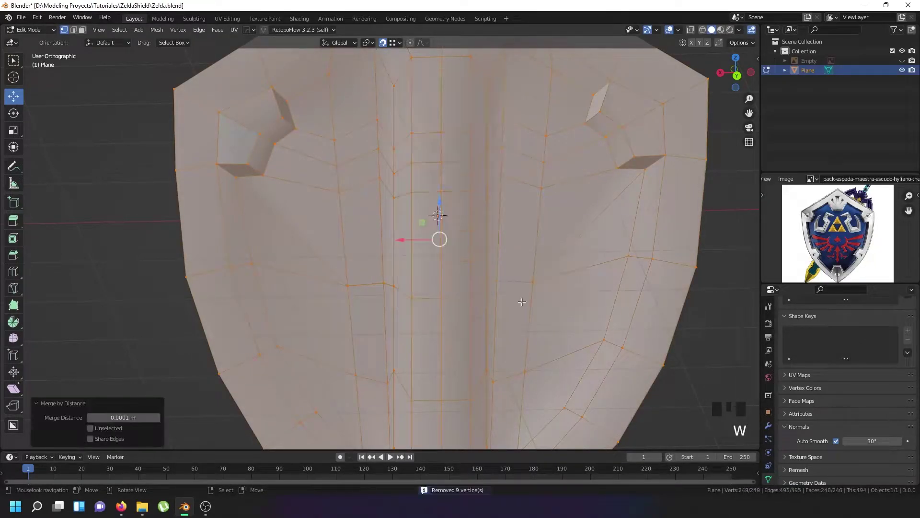
# Select the vertical edge path beside the central strip on the +X side and edge-slide it fully onto the neighbouring strip edge.
pyautogui.press('Right')
pyautogui.scroll(2, 348, 283)
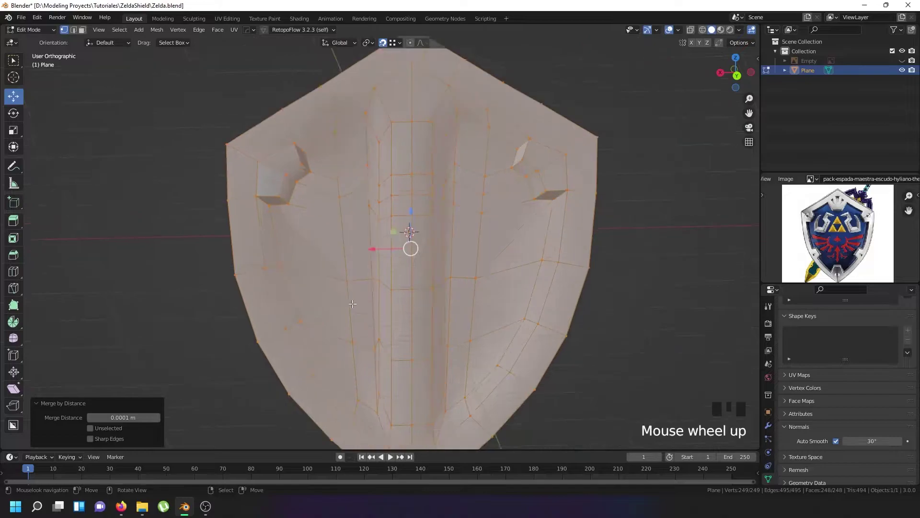
pyautogui.rightClick(380, 345)
pyautogui.moveTo(380, 345)
pyautogui.mouseDown(button='middle')
pyautogui.moveTo(426, 330)
pyautogui.moveTo(384, 352)
pyautogui.mouseUp(button='middle')
pyautogui.rightClick(380, 358)
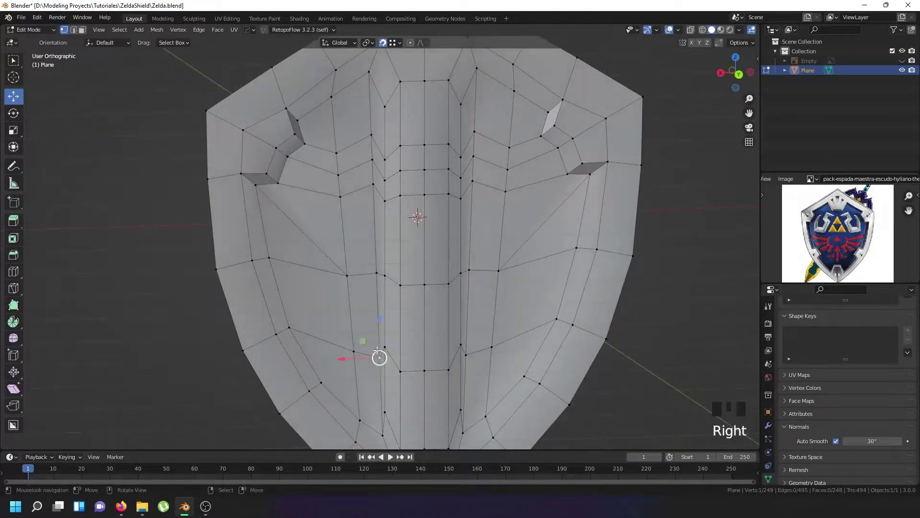
pyautogui.keyDown('ctrl'); pyautogui.rightClick(369, 140); pyautogui.keyUp('ctrl')
pyautogui.press('g')
pyautogui.press('g')
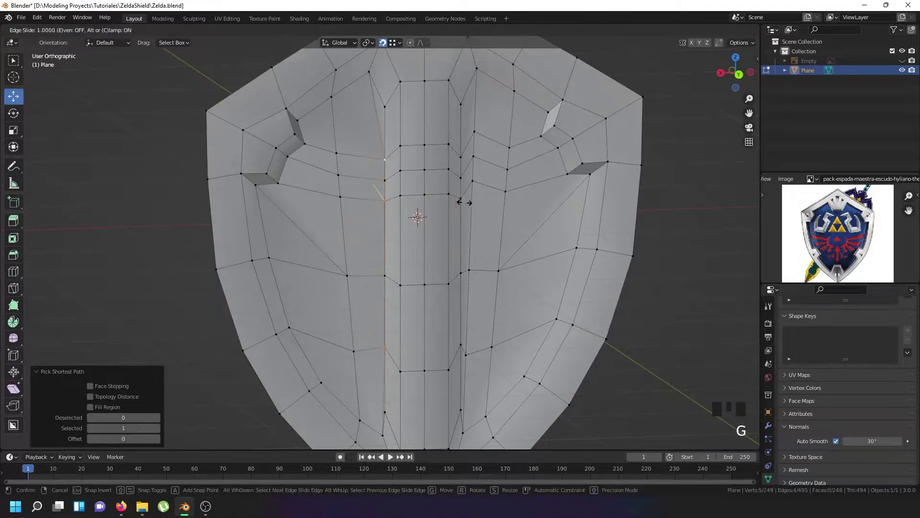
pyautogui.click(400, 186)
# Merge all vertices by distance at 0.0001 m to weld the slid vertical path to the strip edge.
pyautogui.press('a')
pyautogui.press('a')
pyautogui.press('a')
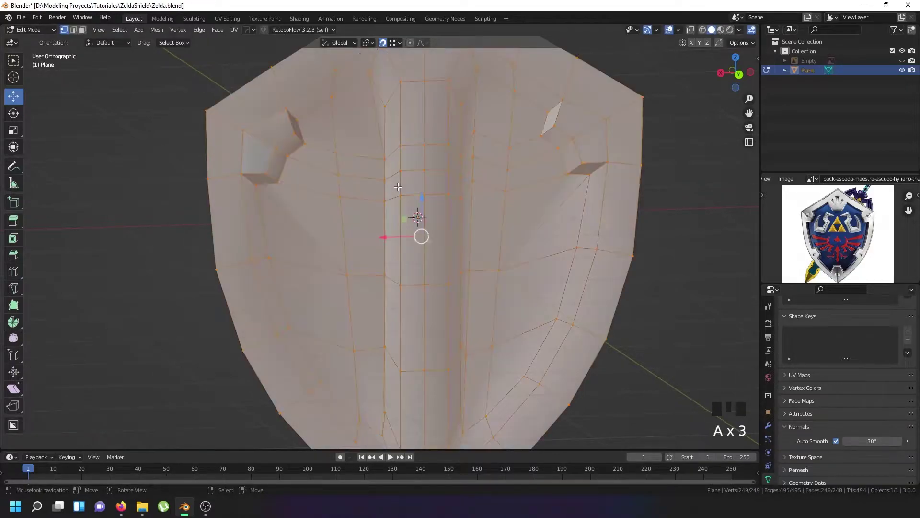
pyautogui.press('w')
pyautogui.moveTo(398, 216)
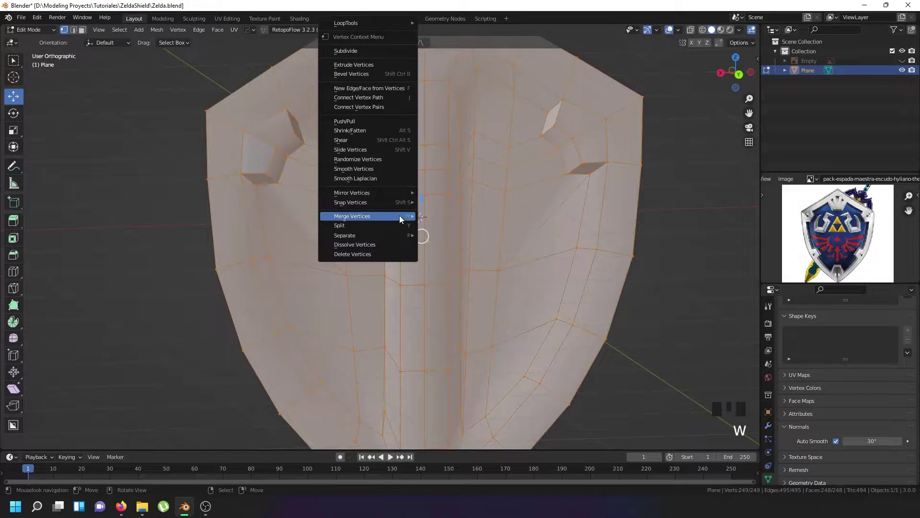
pyautogui.click(441, 250)
# Vertex-slide the top vertex of the welded strip edge upward at factor 1.000 onto the vertex above it.
pyautogui.scroll(2, 431, 259)
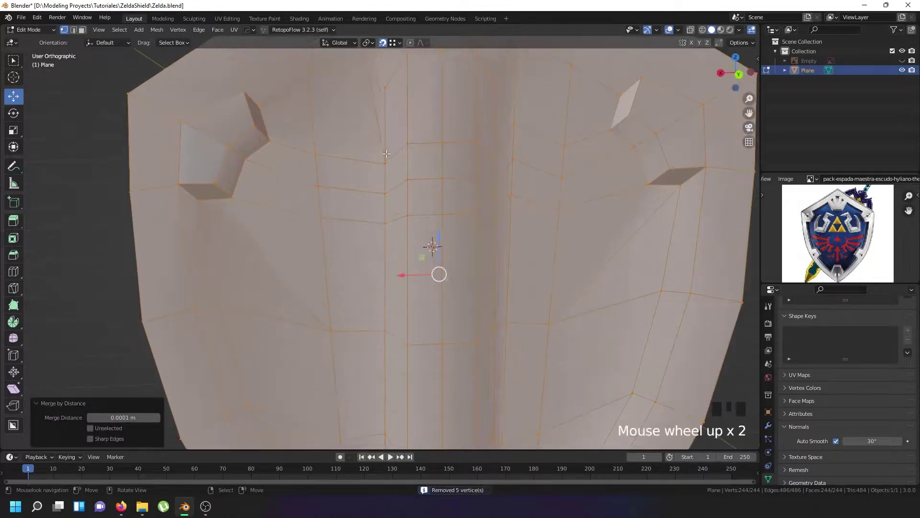
pyautogui.rightClick(382, 156)
pyautogui.keyDown('shift'); pyautogui.moveTo(381, 153); pyautogui.dragTo(384, 240, button='middle'); pyautogui.keyUp('shift')
pyautogui.press('g')
pyautogui.press('g')
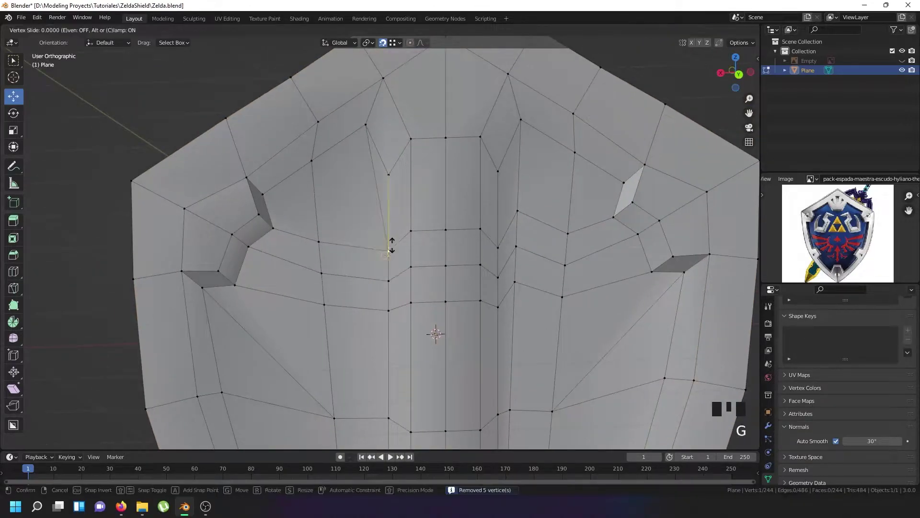
pyautogui.click(400, 144)
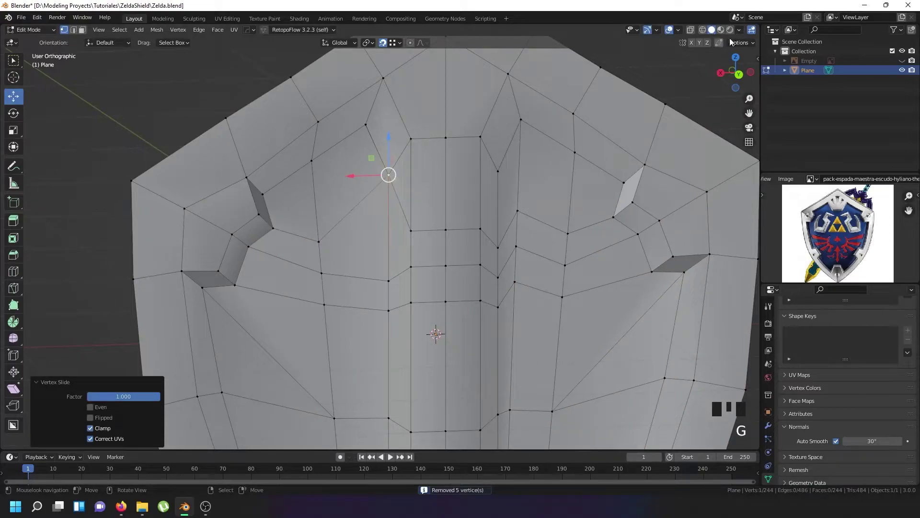
# Slide that vertex back down, enable Auto Merge, and slide it up again at factor 1.000 to weld it to the vertex above.
pyautogui.press('g')
pyautogui.press('g')
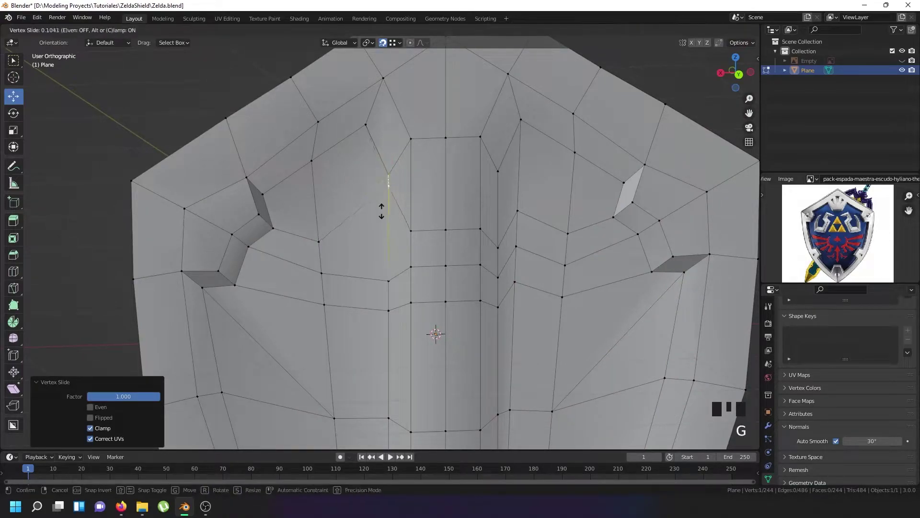
pyautogui.click(377, 236)
pyautogui.click(718, 42)
pyautogui.press('g')
pyautogui.press('g')
pyautogui.click(405, 94)
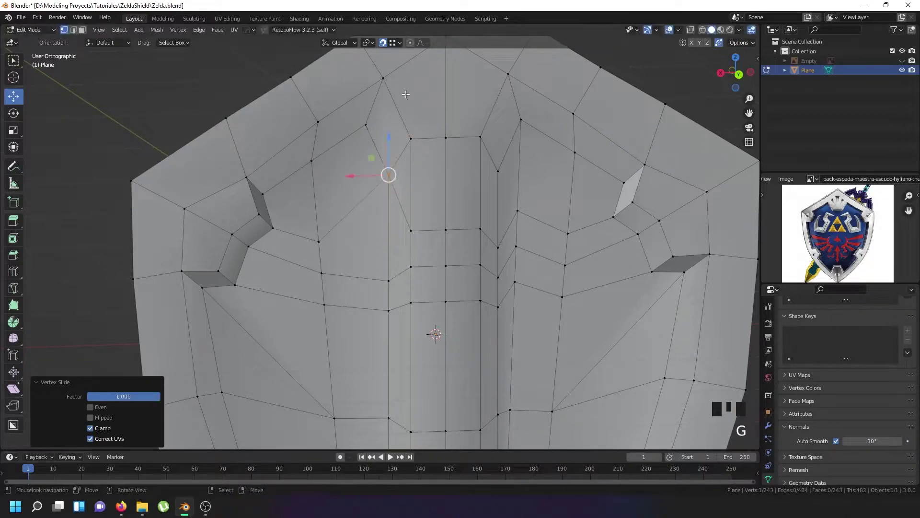
# Vertex-slide the neighbouring vertex between the strip and the upper +X tab upward along its edge at factor 0.435.
pyautogui.click(318, 241)
pyautogui.press('g')
pyautogui.press('g')
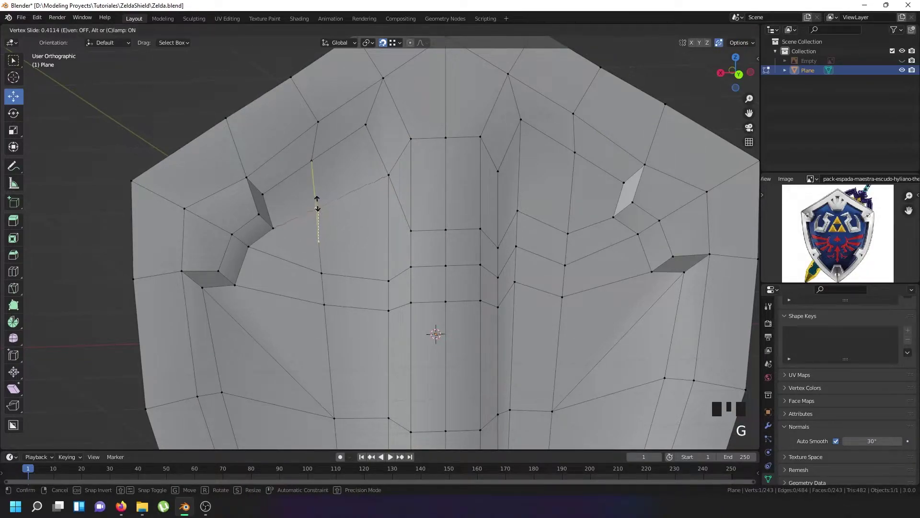
pyautogui.click(316, 201)
# Connect the lower inner corner vertex of the +X tab to the second-lowest vertex beside the central strip with a vertex path.
pyautogui.scroll(-2, 316, 204)
pyautogui.keyDown('shift'); pyautogui.moveTo(308, 277); pyautogui.dragTo(346, 185, button='middle'); pyautogui.keyUp('shift')
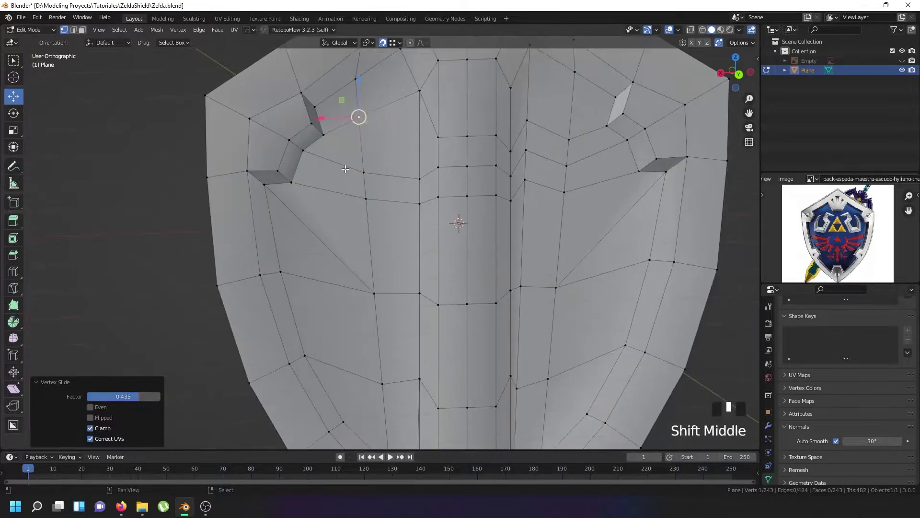
pyautogui.scroll(-2, 345, 185)
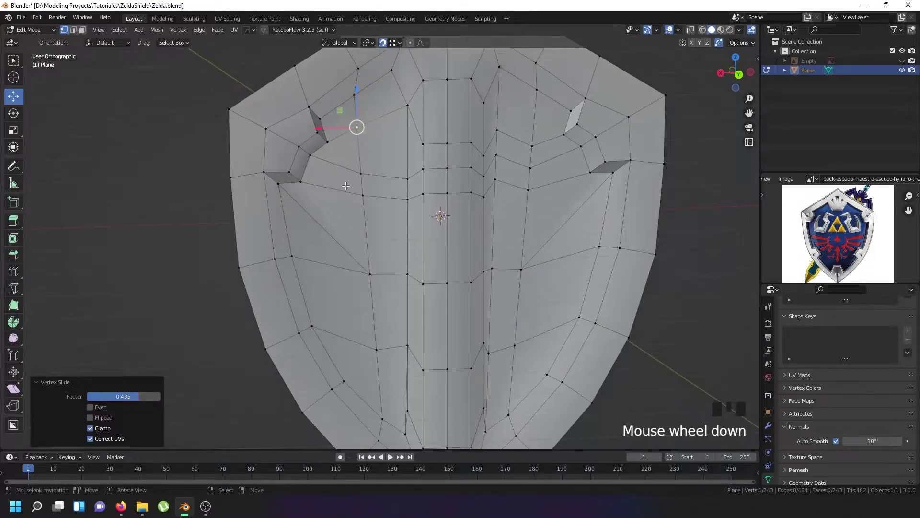
pyautogui.rightClick(300, 181)
pyautogui.keyDown('shift'); pyautogui.moveTo(400, 330); pyautogui.dragTo(382, 253, button='middle'); pyautogui.keyUp('shift')
pyautogui.keyDown('shift'); pyautogui.rightClick(388, 355); pyautogui.keyUp('shift')
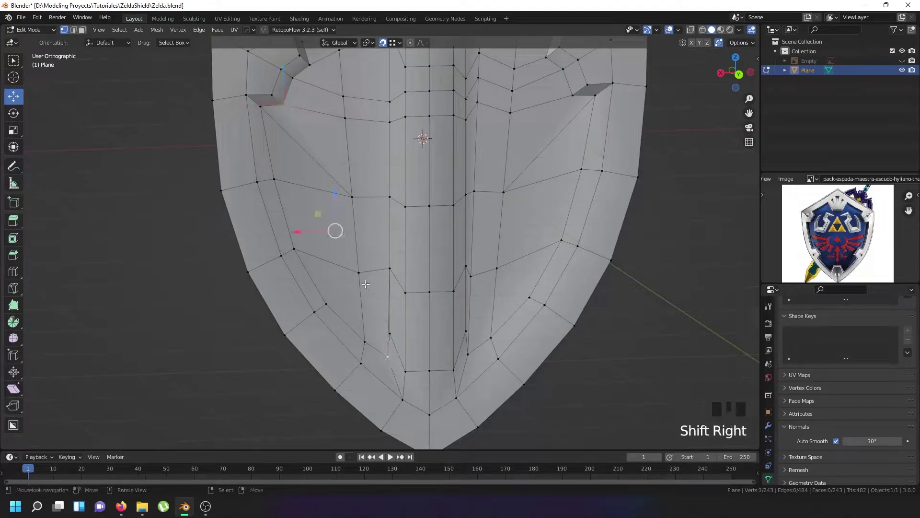
pyautogui.hotkey('ctrl', 'z')
pyautogui.keyDown('shift'); pyautogui.rightClick(390, 333); pyautogui.keyUp('shift')
pyautogui.press('j')
# Move the two upper vertices of the new path outward towards the +X rim, by about 0.12 m and 0.23 m.
pyautogui.scroll(2, 299, 119)
pyautogui.scroll(-2, 325, 212)
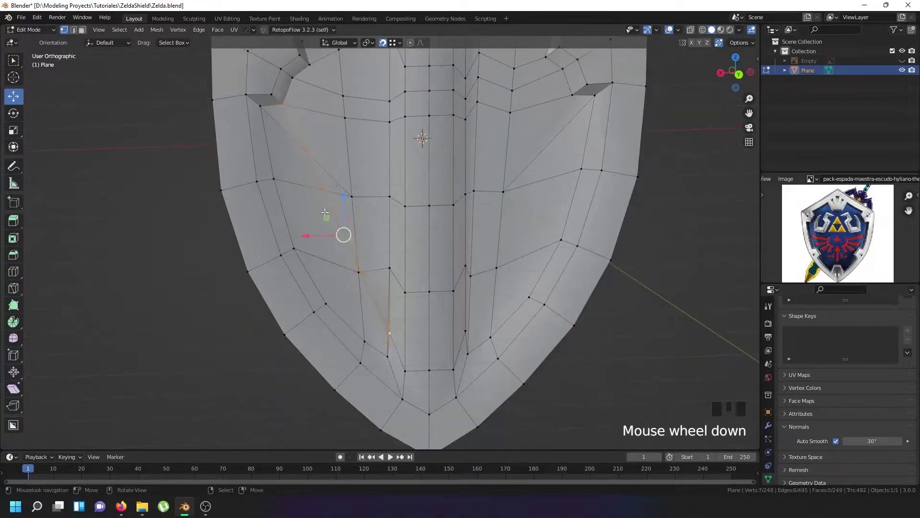
pyautogui.scroll(2, 310, 166)
pyautogui.rightClick(301, 142)
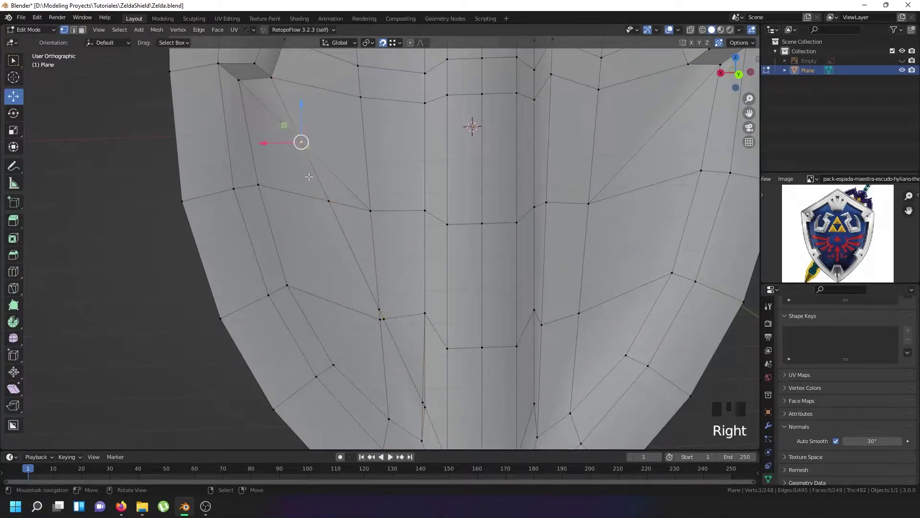
pyautogui.press('g')
pyautogui.press('g')
pyautogui.rightClick(281, 167)
pyautogui.press('g')
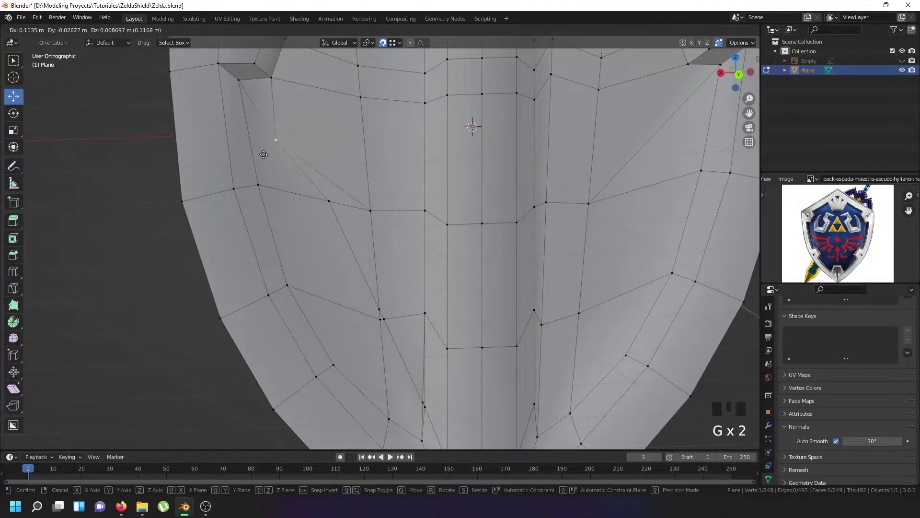
pyautogui.click(263, 153)
pyautogui.press('g')
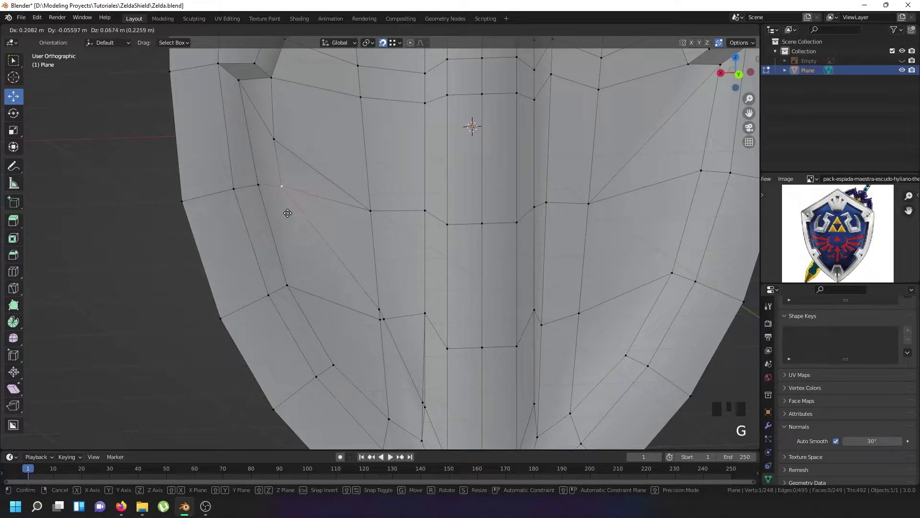
pyautogui.click(287, 212)
# Weld the path's next vertex onto the panel vertex just below it and move the welded vertex outward towards the +X rim.
pyautogui.rightClick(379, 309)
pyautogui.press('g')
pyautogui.click(380, 319)
pyautogui.press('g')
pyautogui.click(380, 318)
pyautogui.rightClick(379, 318)
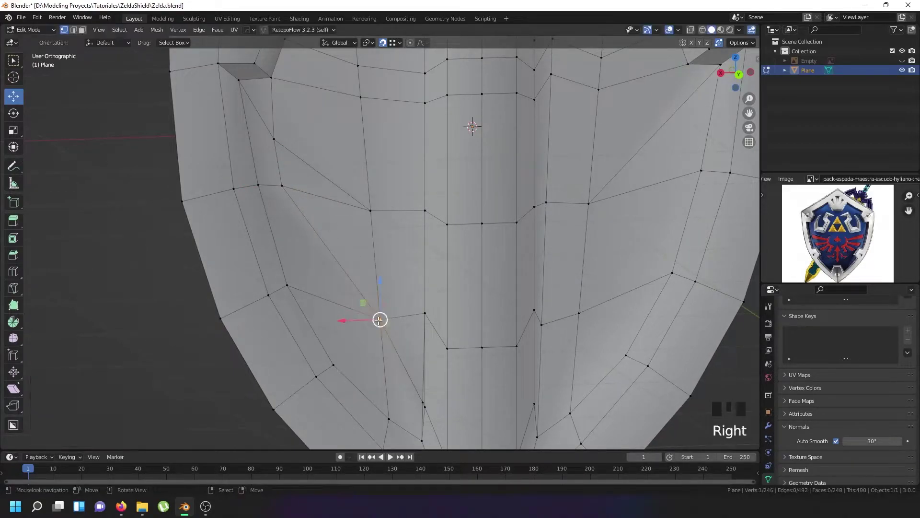
pyautogui.press('g')
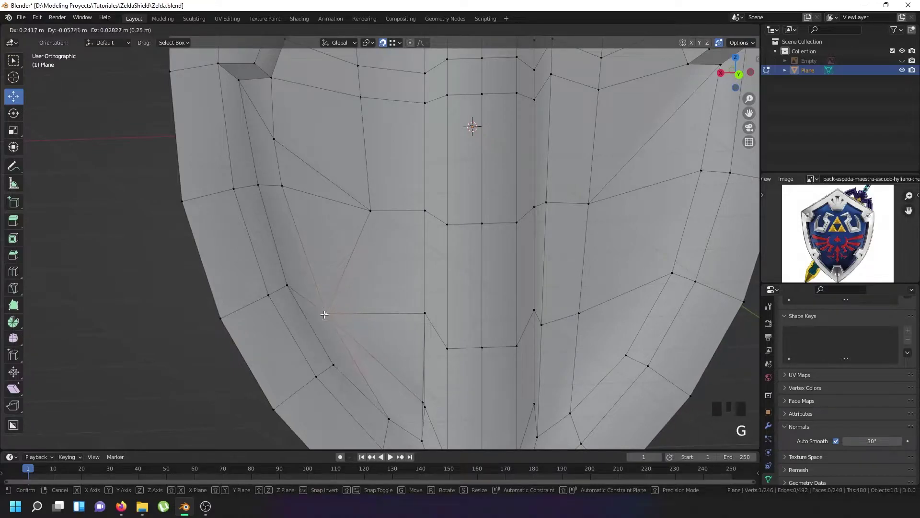
pyautogui.click(320, 314)
# Move the path's lowest vertex about 0.06 m away from the central strip, outward and slightly down.
pyautogui.keyDown('shift'); pyautogui.moveTo(411, 371); pyautogui.dragTo(388, 283, button='middle'); pyautogui.keyUp('shift')
pyautogui.scroll(2, 389, 284)
pyautogui.rightClick(403, 322)
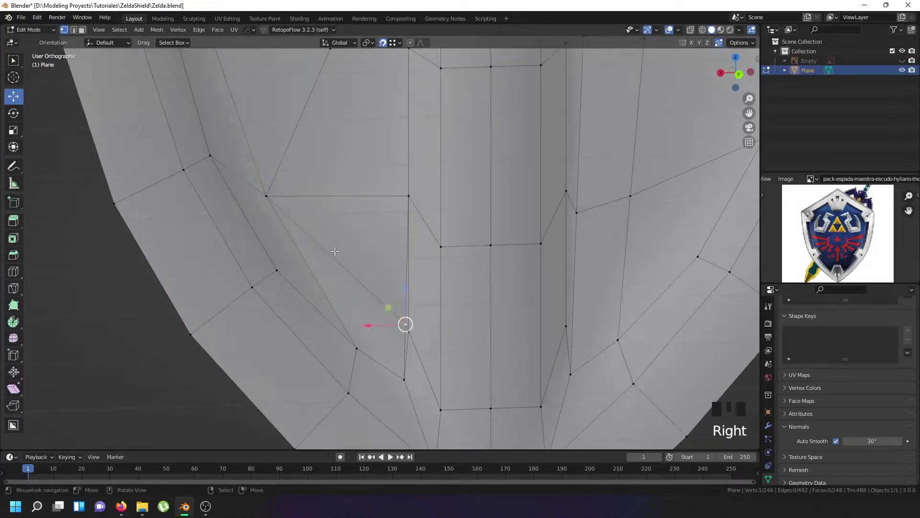
pyautogui.press('g')
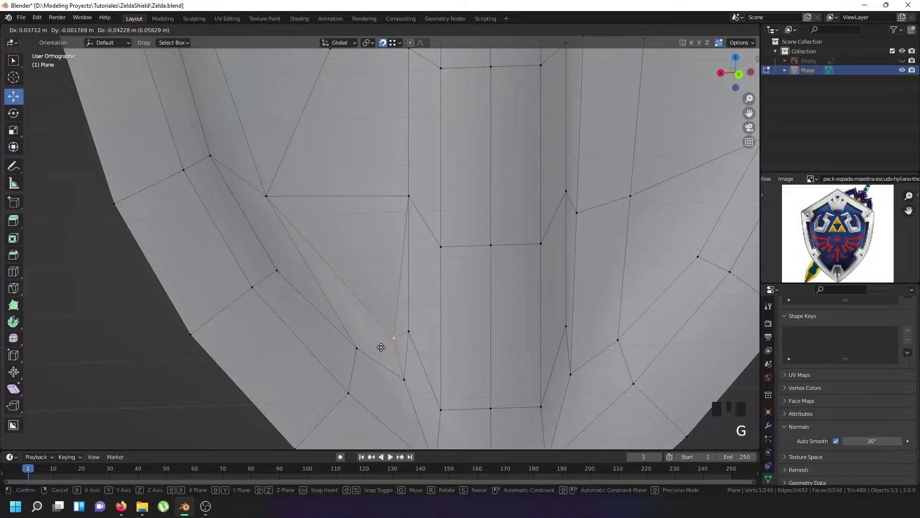
pyautogui.click(379, 345)
# Turn off snapping and move the welded panel vertex by about -0.038 m in X, 0.017 m in Y and -0.059 m in Z.
pyautogui.rightClick(266, 198)
pyautogui.press('g')
pyautogui.rightClick(288, 235)
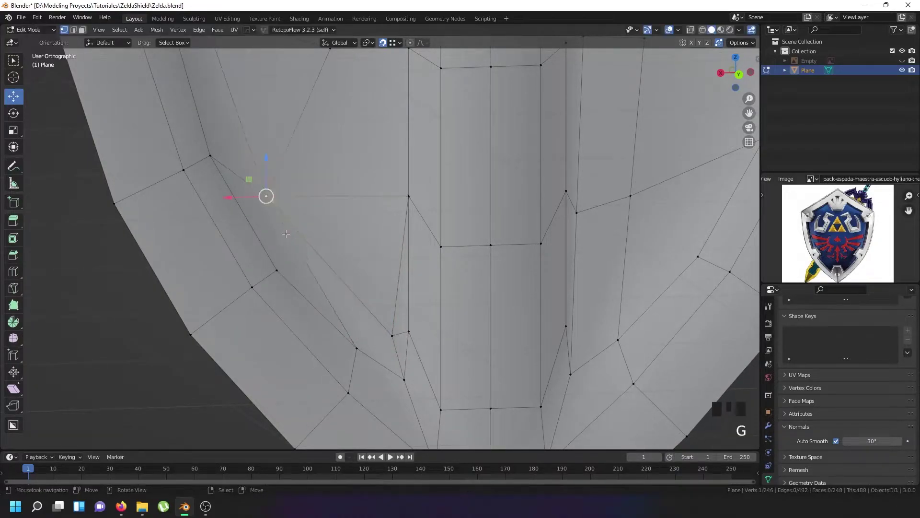
pyautogui.click(386, 42)
pyautogui.press('g')
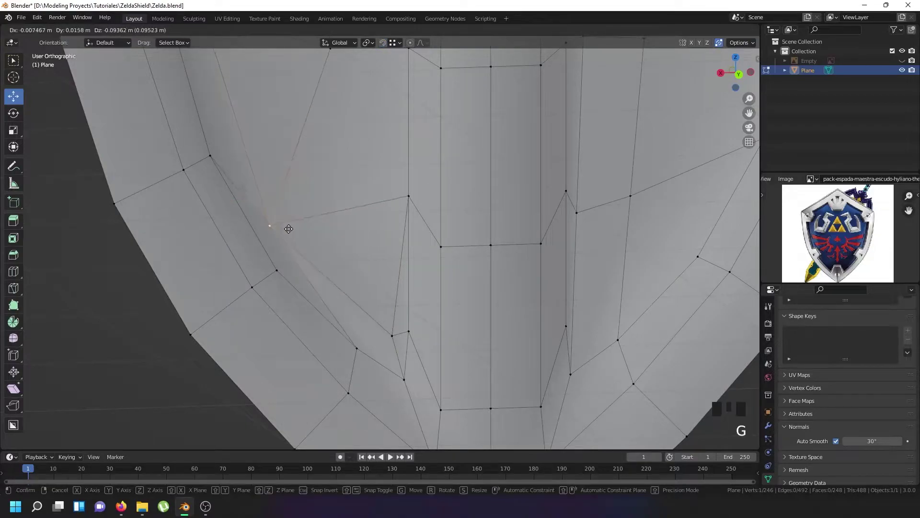
pyautogui.click(296, 218)
# Vertex-slide the path vertex below the +X tab down at factor 1.000 to weld it to the vertex beneath it.
pyautogui.scroll(-3, 296, 218)
pyautogui.keyDown('shift'); pyautogui.moveTo(297, 219); pyautogui.dragTo(225, 138, button='middle'); pyautogui.keyUp('shift')
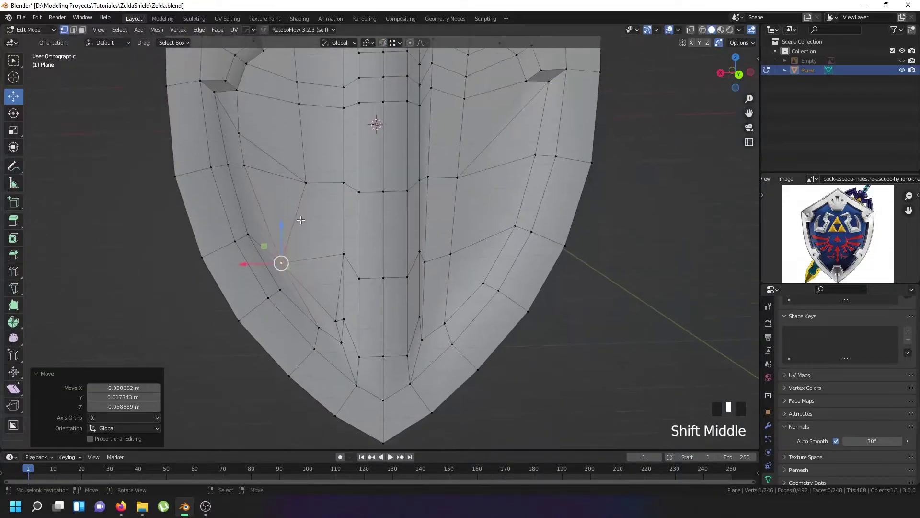
pyautogui.press('g')
pyautogui.press('g')
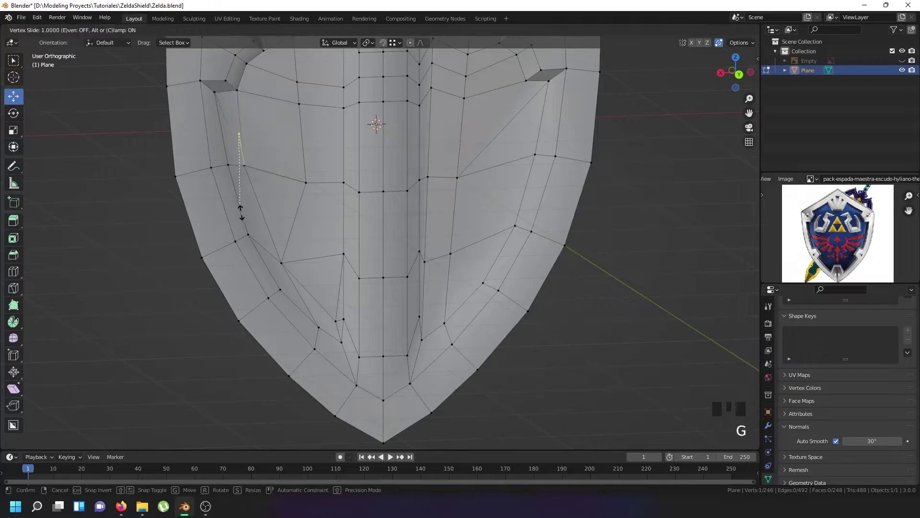
pyautogui.click(243, 165)
# Select the whole mesh and convert its triangles to quads.
pyautogui.scroll(1, 246, 161)
pyautogui.hotkey('alt', 'a')
pyautogui.press('a')
pyautogui.press('a')
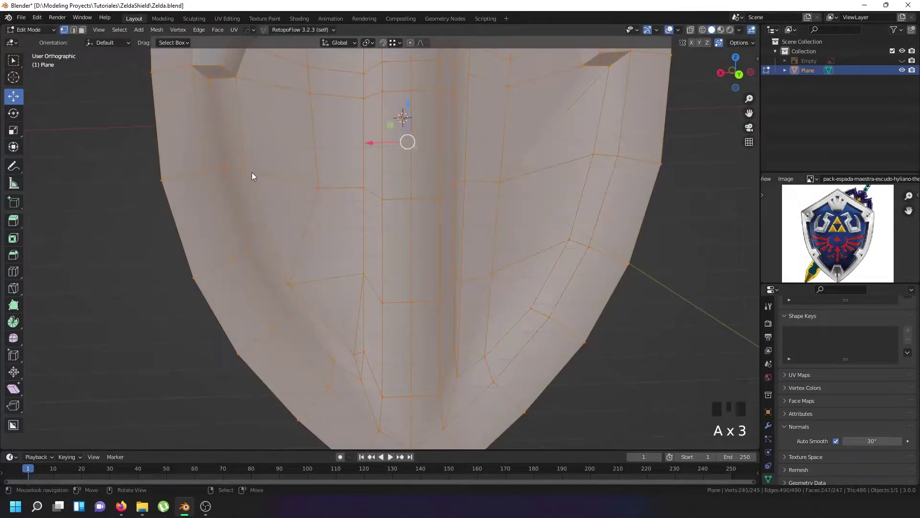
pyautogui.press('w')
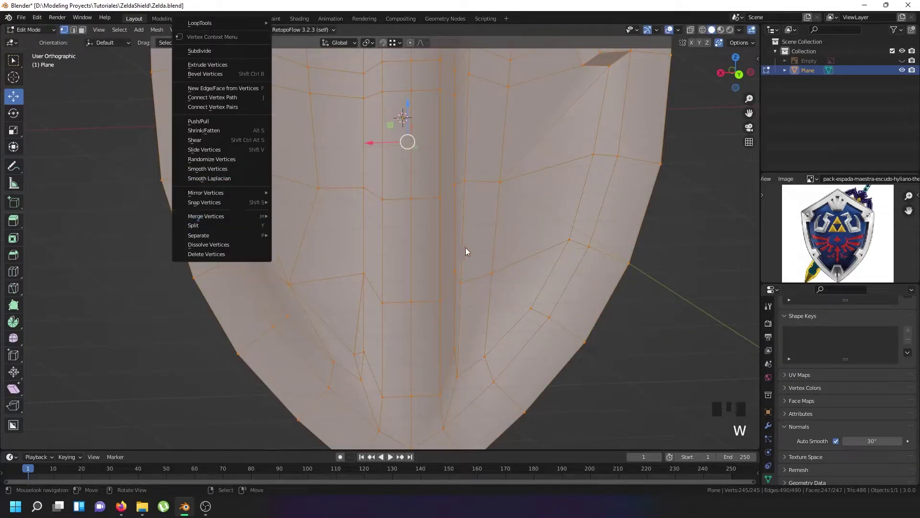
pyautogui.press('Escape')
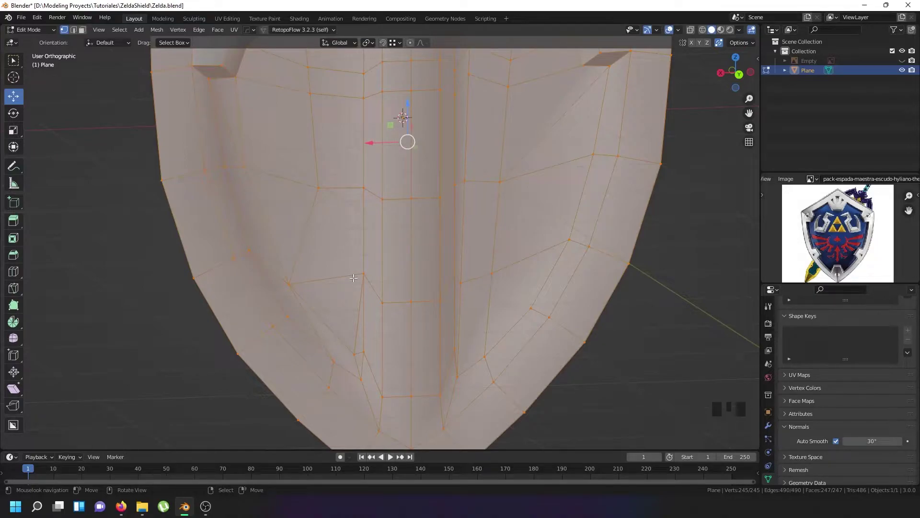
pyautogui.hotkey('alt', 'j')
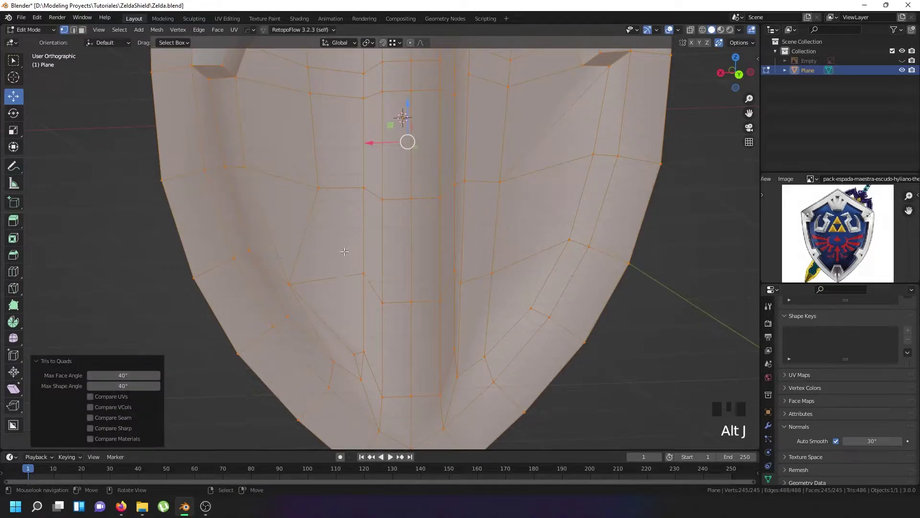
# Delete the welded vertex inside the lower +X panel and the small extra vertex beside the lower central strip.
pyautogui.rightClick(281, 284)
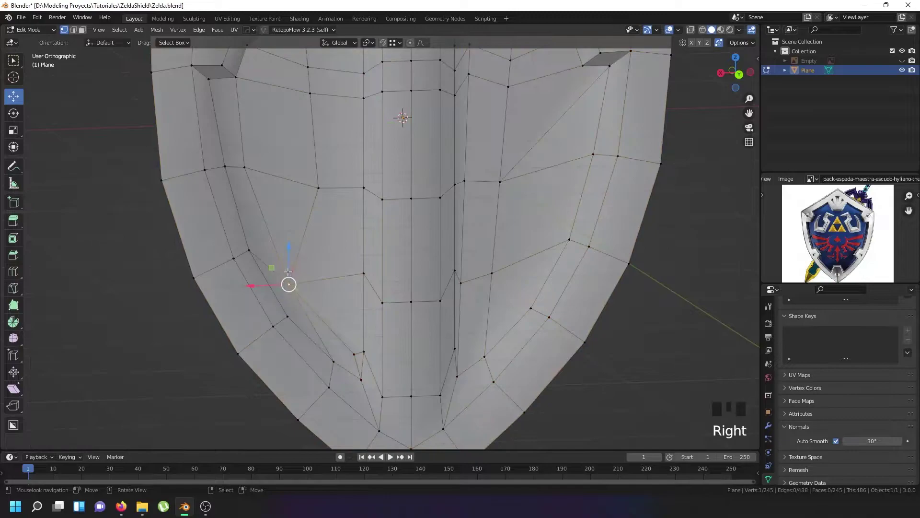
pyautogui.scroll(2, 288, 282)
pyautogui.scroll(-1, 291, 287)
pyautogui.press('x')
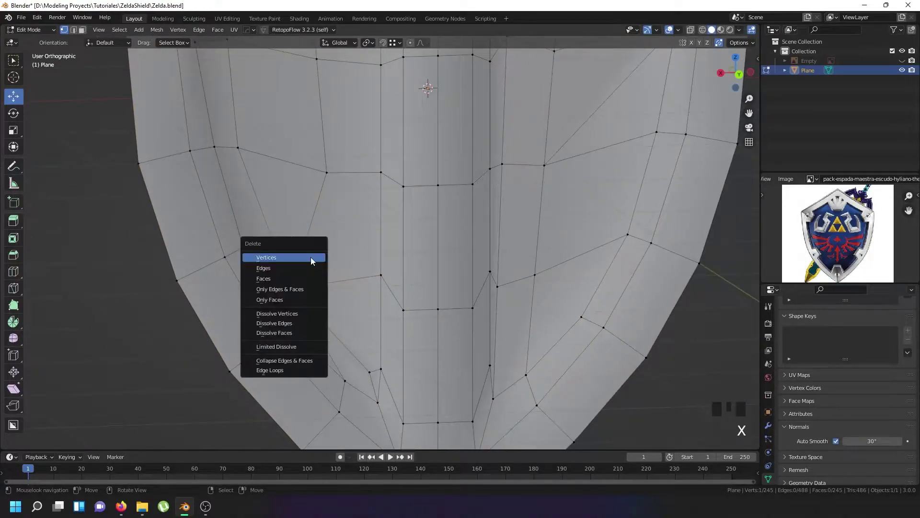
pyautogui.click(309, 255)
pyautogui.rightClick(290, 330)
pyautogui.rightClick(378, 375)
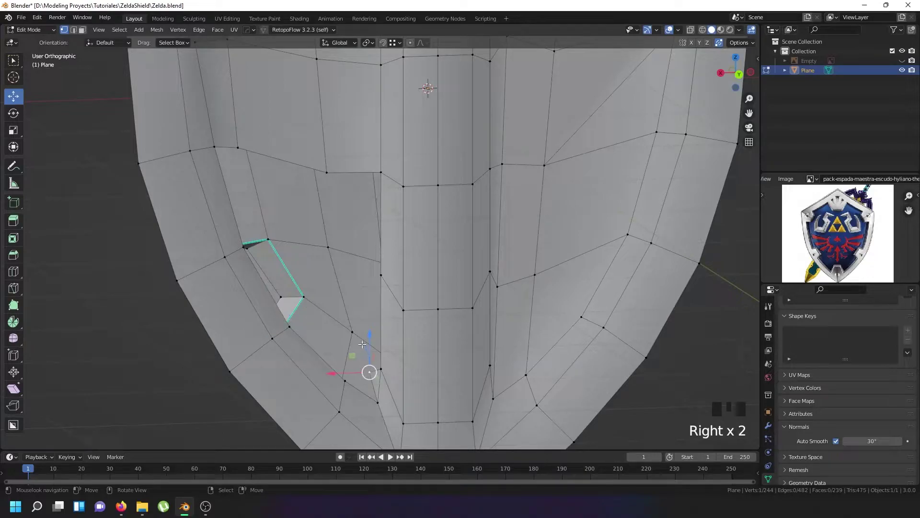
pyautogui.press('x')
pyautogui.click(361, 343)
# Extrude the lower +X rim's inner edge path inward by about -0.095 m in X, 0.020 m in Y and 0.011 m in Z.
pyautogui.rightClick(378, 402)
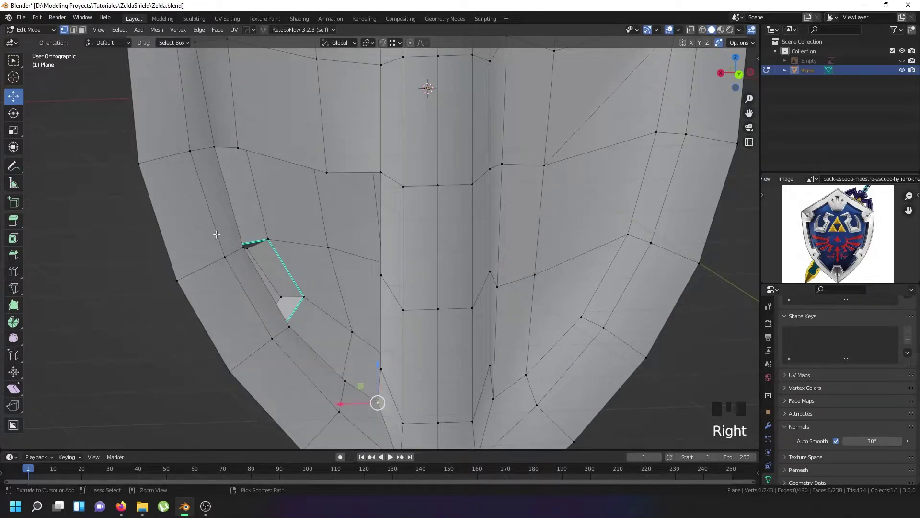
pyautogui.keyDown('ctrl'); pyautogui.rightClick(214, 147); pyautogui.keyUp('ctrl')
pyautogui.press('e')
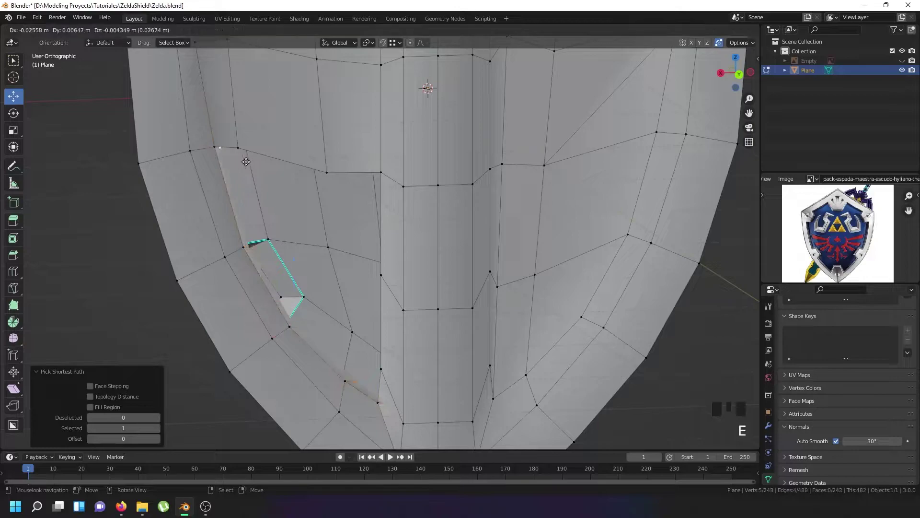
pyautogui.click(258, 158)
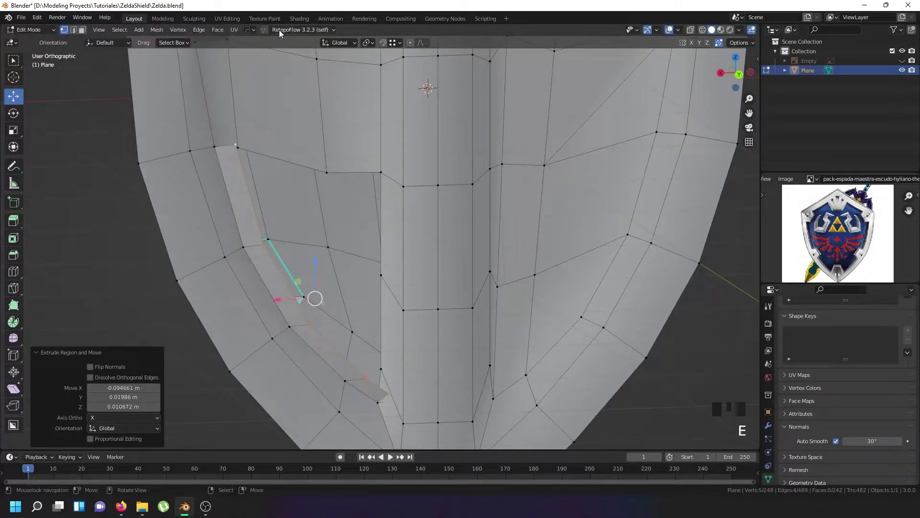
# Turn on snapping and weld the extruded strip's top and bottom end vertices onto the adjacent vertices of the panel and central strip.
pyautogui.click(382, 43)
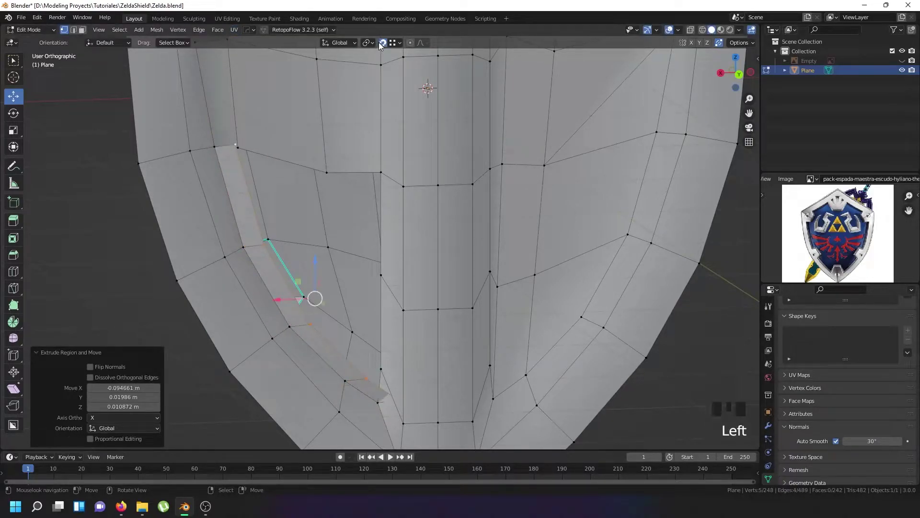
pyautogui.rightClick(235, 145)
pyautogui.press('g')
pyautogui.click(214, 147)
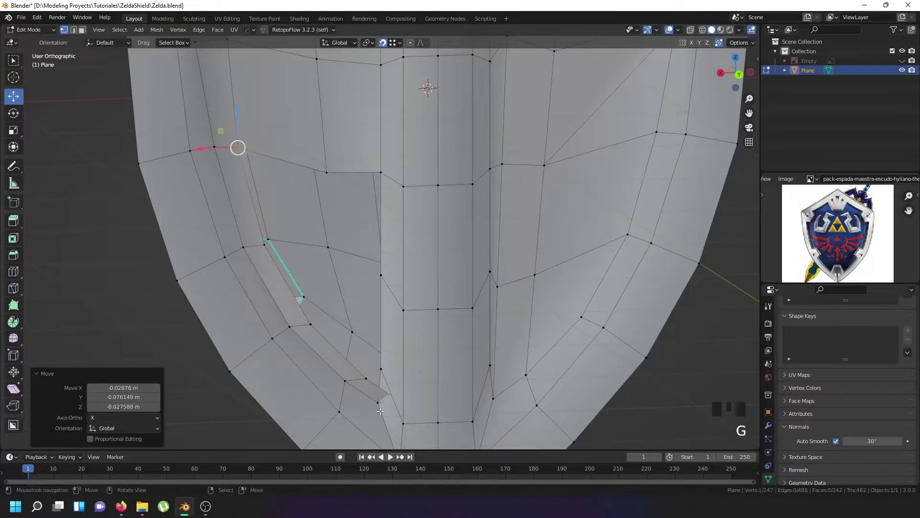
pyautogui.hotkey('alt', 'z')
pyautogui.rightClick(392, 397)
pyautogui.hotkey('alt', 'z')
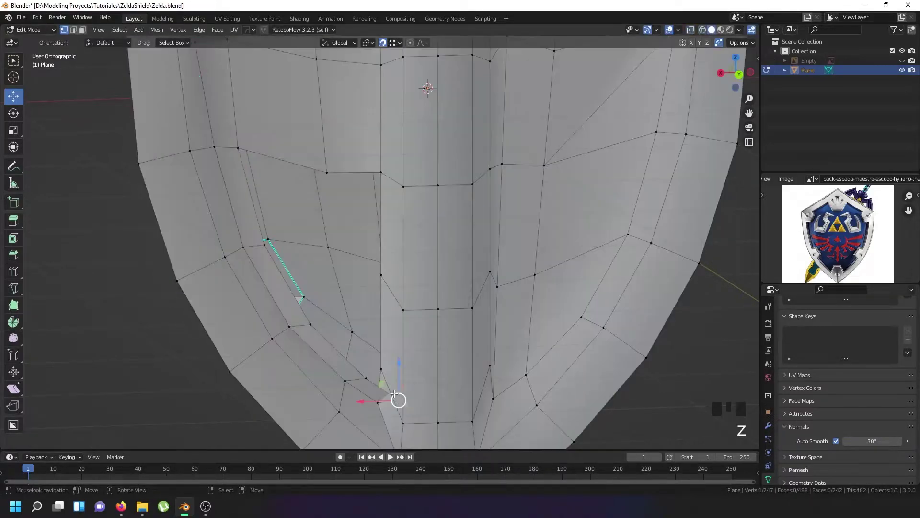
pyautogui.press('g')
pyautogui.click(378, 368)
# Vertex-slide the strip's second-lowest inner vertex up along its edge at a factor of about 0.46.
pyautogui.rightClick(366, 379)
pyautogui.press('g')
pyautogui.press('g')
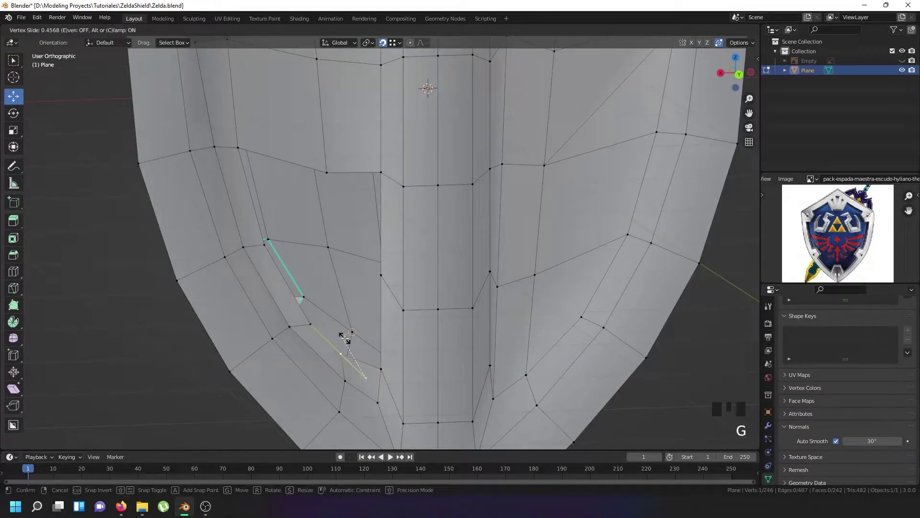
pyautogui.click(344, 338)
# Select the whole mesh and merge its vertices by distance at 0.0001 m.
pyautogui.hotkey('alt', 'a')
pyautogui.press('a')
pyautogui.press('a')
pyautogui.press('w')
pyautogui.moveTo(352, 335)
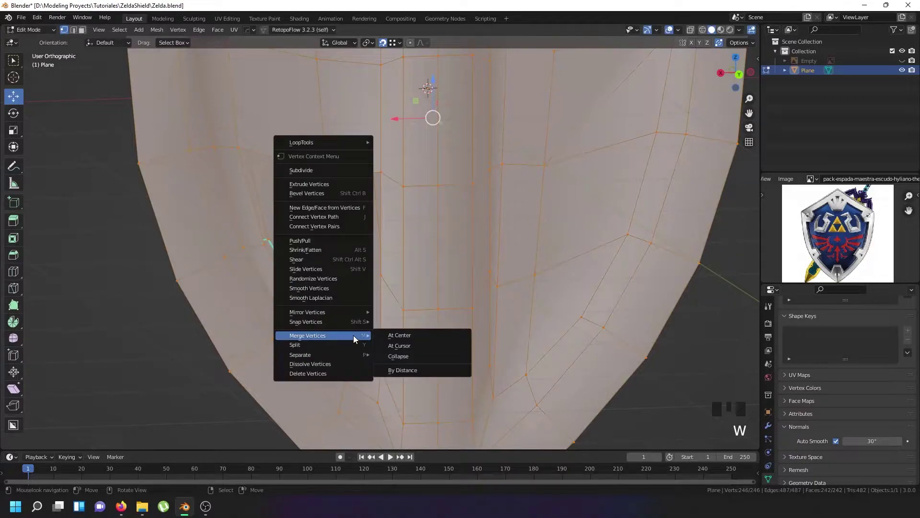
pyautogui.click(398, 370)
# Fill the upper opening between the extruded strip and the central strip with a face from its four corner vertices.
pyautogui.keyDown('shift'); pyautogui.moveTo(271, 196); pyautogui.dragTo(267, 206, button='middle'); pyautogui.keyUp('shift')
pyautogui.press('z')
pyautogui.press('z')
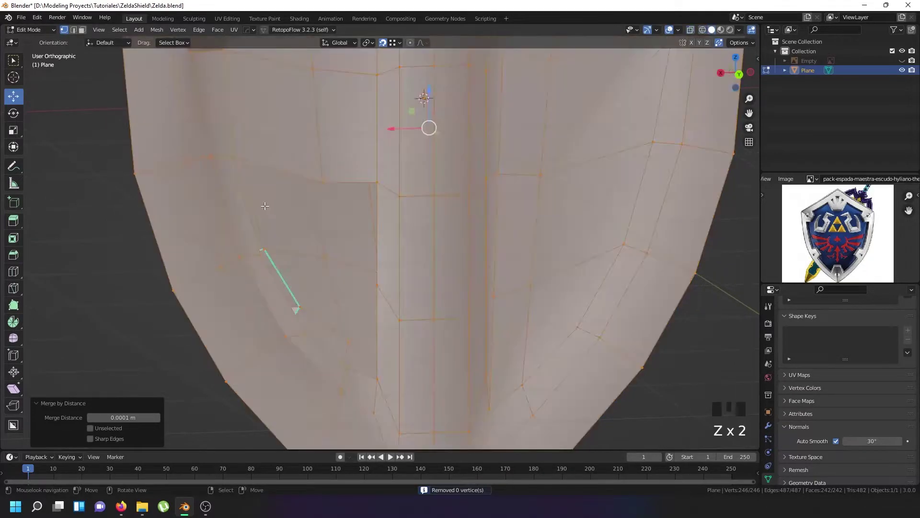
pyautogui.rightClick(233, 159)
pyautogui.keyDown('shift'); pyautogui.rightClick(254, 256); pyautogui.keyUp('shift')
pyautogui.keyDown('shift'); pyautogui.rightClick(377, 182); pyautogui.keyUp('shift')
pyautogui.keyDown('shift'); pyautogui.rightClick(377, 283); pyautogui.keyUp('shift')
pyautogui.press('f')
# Fill the remaining lower opening with a face and add a vertical loop cut through both new faces.
pyautogui.rightClick(378, 285)
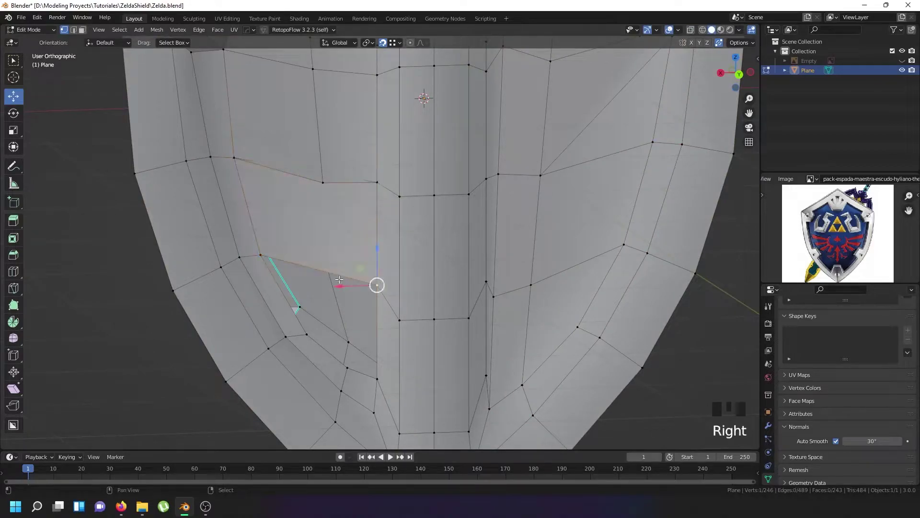
pyautogui.keyDown('shift'); pyautogui.rightClick(260, 255); pyautogui.keyUp('shift')
pyautogui.press('f')
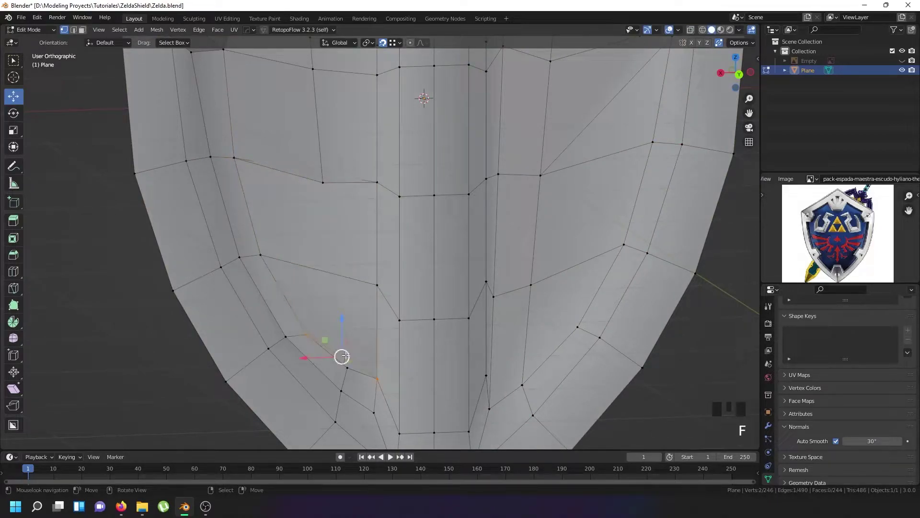
pyautogui.hotkey('ctrl', 'r')
pyautogui.moveTo(340, 353); pyautogui.dragTo(328, 267)
# Try to snap the loop cut's top vertex onto the panel vertex above it, and undo the move.
pyautogui.press('z')
pyautogui.scroll(4, 319, 180)
pyautogui.rightClick(321, 182)
pyautogui.press('z')
pyautogui.press('g')
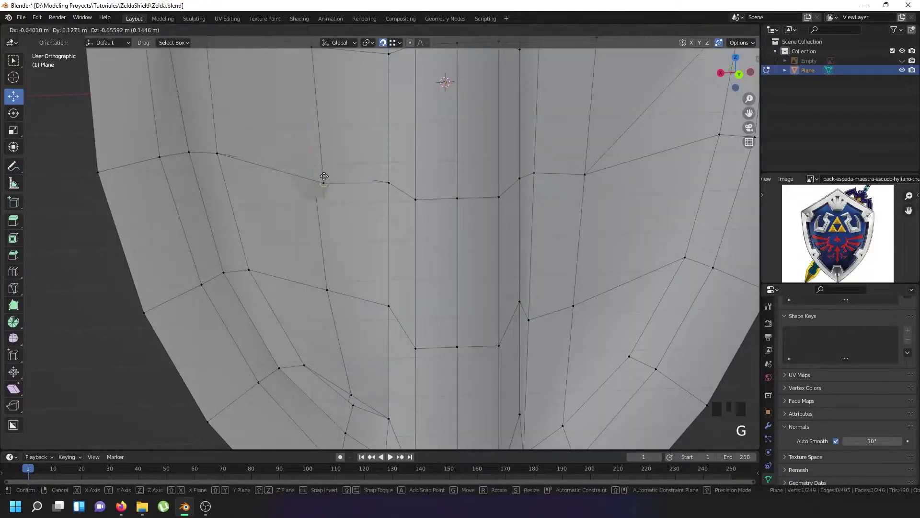
pyautogui.click(307, 163)
pyautogui.hotkey('ctrl', 'z')
# Snap the loop cut's top and bottom vertices onto the matching existing vertices of the panel and the extruded strip.
pyautogui.press('z')
pyautogui.rightClick(314, 175)
pyautogui.press('z')
pyautogui.press('g')
pyautogui.click(324, 182)
pyautogui.rightClick(351, 395)
pyautogui.press('g')
pyautogui.click(353, 405)
# Merge all vertices of the shield mesh by distance at 0.0001 m.
pyautogui.scroll(-4, 353, 405)
pyautogui.press('a')
pyautogui.press('a')
pyautogui.press('a')
pyautogui.press('w')
pyautogui.moveTo(353, 372)
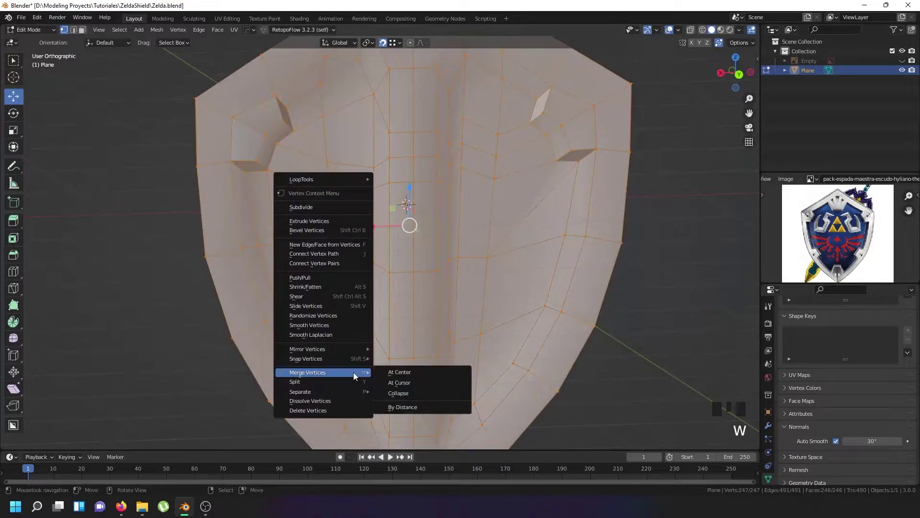
pyautogui.click(395, 406)
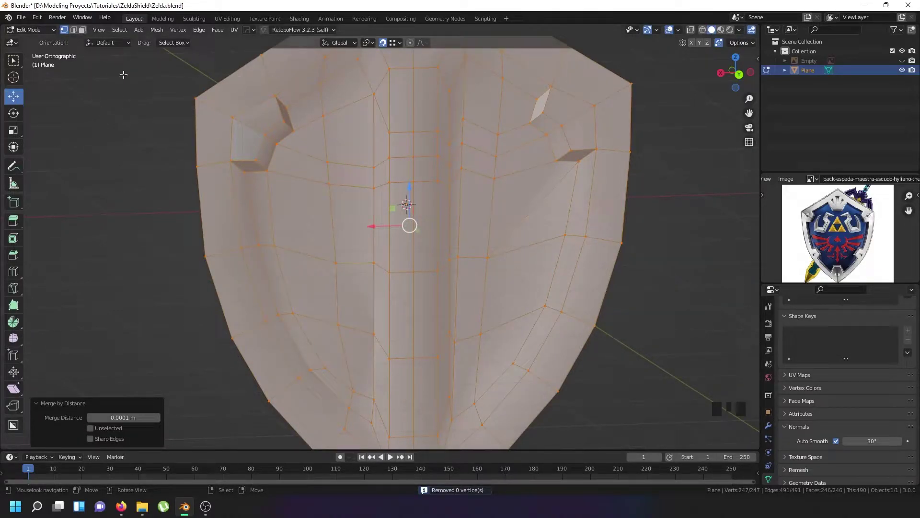
# Symmetrize the shield mesh from +X to -X.
pyautogui.click(157, 29)
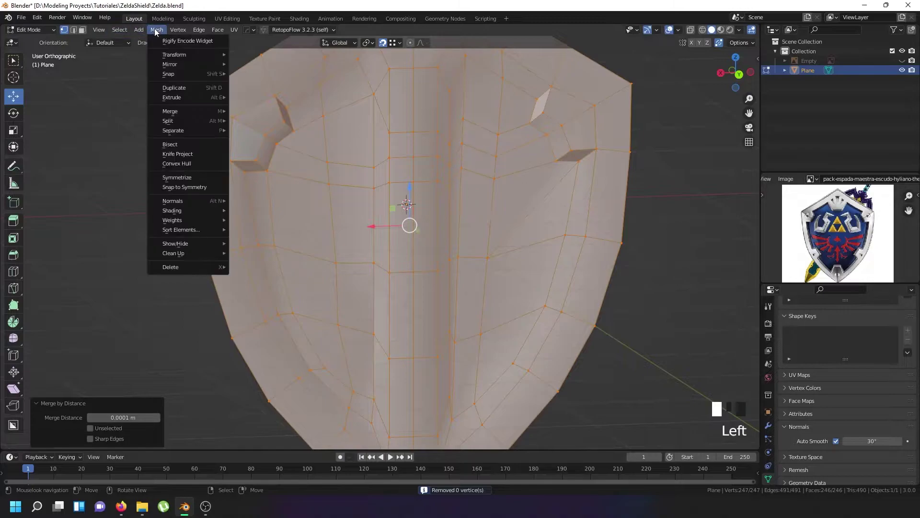
pyautogui.click(178, 177)
pyautogui.scroll(-4, 296, 161)
pyautogui.scroll(2, 296, 192)
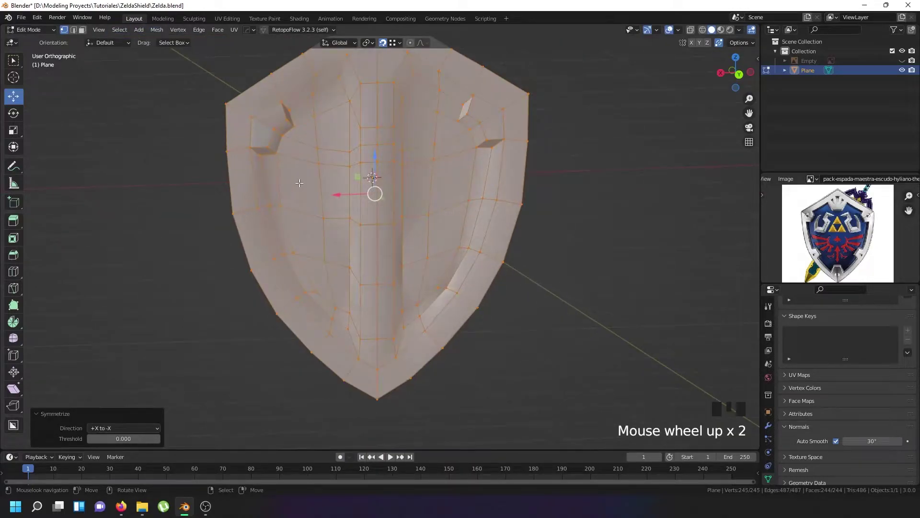
# Dissolve the extra horizontal edge row across the upper part of the central rib on the shield's back.
pyautogui.moveTo(297, 163); pyautogui.dragTo(340, 274, button='middle')
pyautogui.press('z')
pyautogui.press('z')
pyautogui.scroll(1, 352, 297)
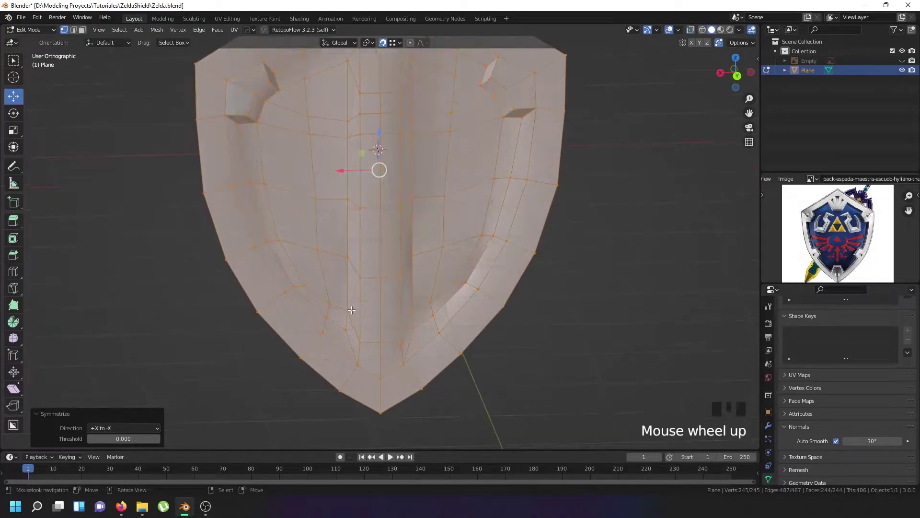
pyautogui.keyDown('shift'); pyautogui.moveTo(319, 120); pyautogui.dragTo(318, 170, button='middle'); pyautogui.keyUp('shift')
pyautogui.scroll(1, 319, 170)
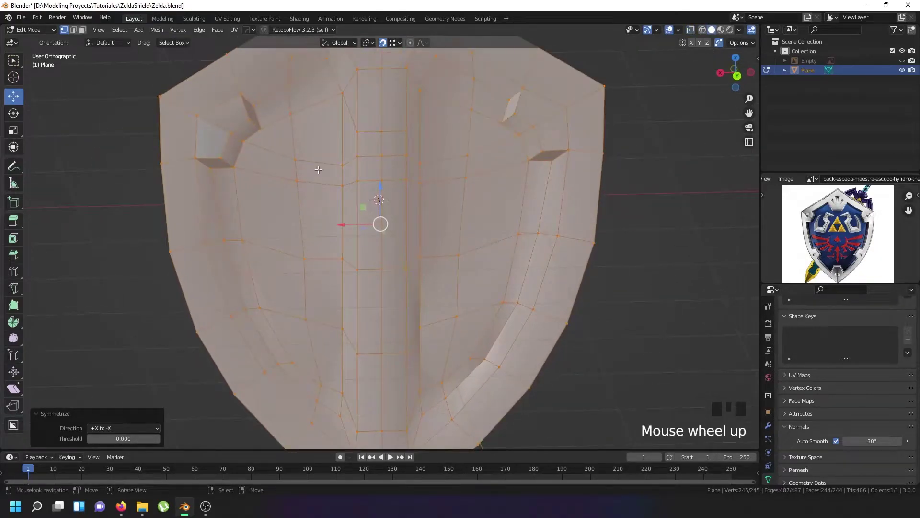
pyautogui.rightClick(341, 103)
pyautogui.rightClick(357, 131)
pyautogui.keyDown('ctrl'); pyautogui.rightClick(407, 131); pyautogui.keyUp('ctrl')
pyautogui.keyDown('shift'); pyautogui.moveTo(386, 148); pyautogui.dragTo(357, 216, button='middle'); pyautogui.keyUp('shift')
pyautogui.press('g')
pyautogui.click(353, 117)
pyautogui.press('a')
pyautogui.press('a')
pyautogui.press('a')
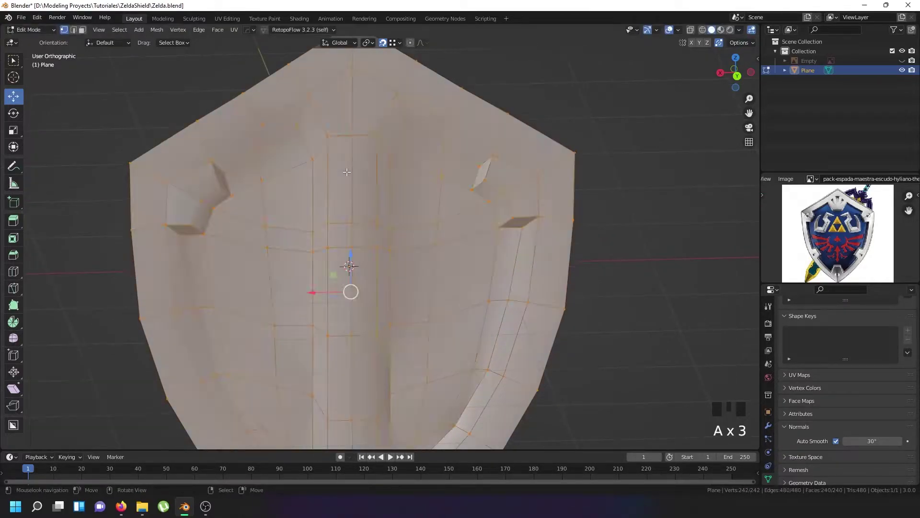
pyautogui.press('a')
# Flatten the edge row spanning both back panels below the centre to 0 on Z, turn snapping off and raise the row along Z.
pyautogui.scroll(-2, 347, 176)
pyautogui.scroll(2, 338, 202)
pyautogui.moveTo(336, 223); pyautogui.dragTo(296, 244, button='middle')
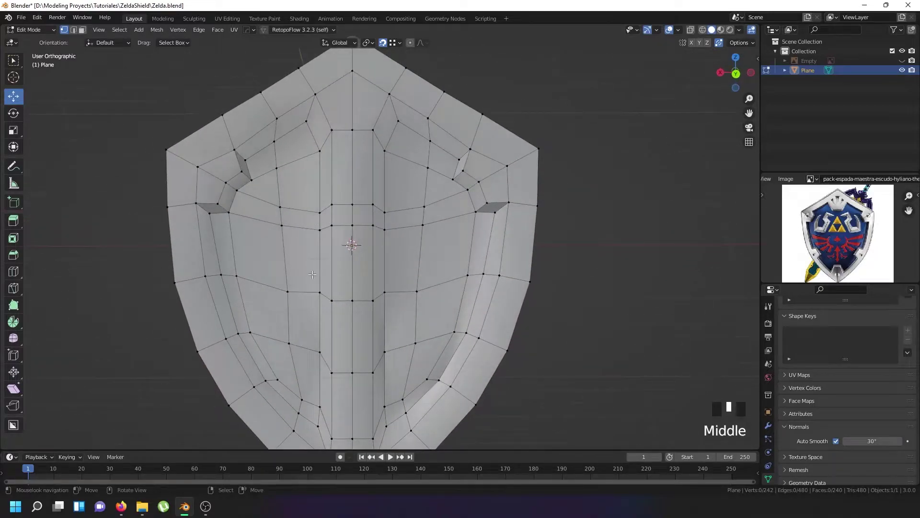
pyautogui.keyDown('shift'); pyautogui.moveTo(312, 274); pyautogui.dragTo(285, 228, button='middle'); pyautogui.keyUp('shift')
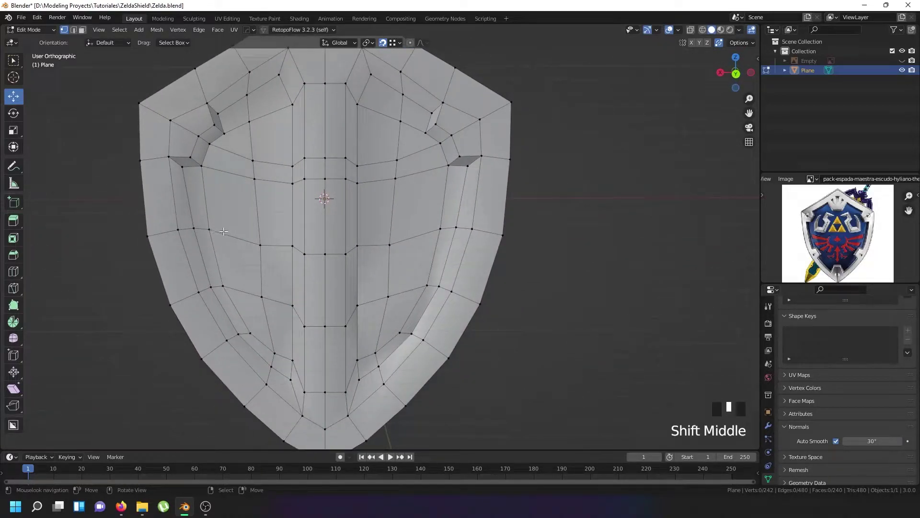
pyautogui.rightClick(208, 229)
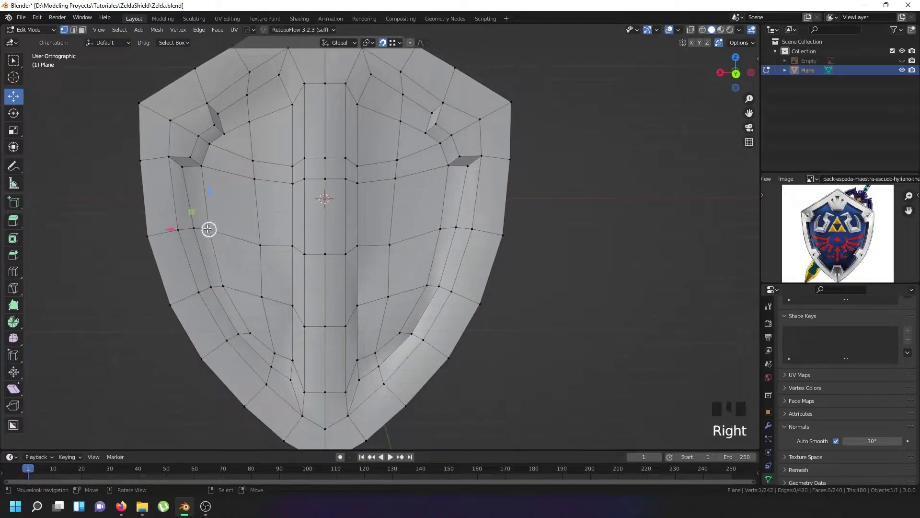
pyautogui.keyDown('ctrl'); pyautogui.rightClick(440, 229); pyautogui.keyUp('ctrl')
pyautogui.press('s')
pyautogui.press('z')
pyautogui.press('0')
pyautogui.press('Return')
pyautogui.click(378, 97)
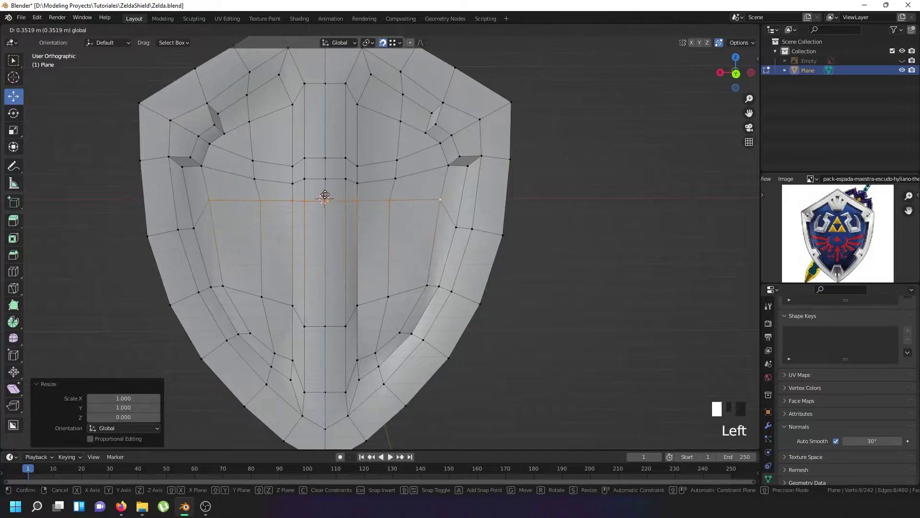
pyautogui.click(382, 43)
pyautogui.moveTo(326, 209); pyautogui.dragTo(329, 187)
# Flatten the next lower edge row across the central rib to 0 on Z and raise it towards the adjacent panel vertices.
pyautogui.rightClick(292, 305)
pyautogui.keyDown('ctrl'); pyautogui.rightClick(359, 302); pyautogui.keyUp('ctrl')
pyautogui.press('s')
pyautogui.press('z')
pyautogui.press('0')
pyautogui.press('Return')
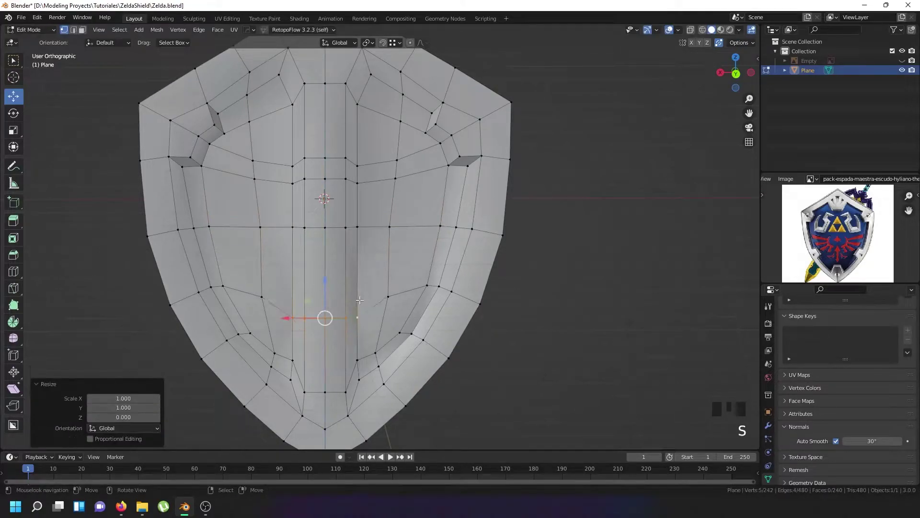
pyautogui.moveTo(325, 280); pyautogui.dragTo(322, 263)
# Add the neighbouring panel vertices on both sides to the row, flatten it to 0 on Z and raise it about 0.099 m.
pyautogui.keyDown('shift'); pyautogui.rightClick(261, 298); pyautogui.keyUp('shift')
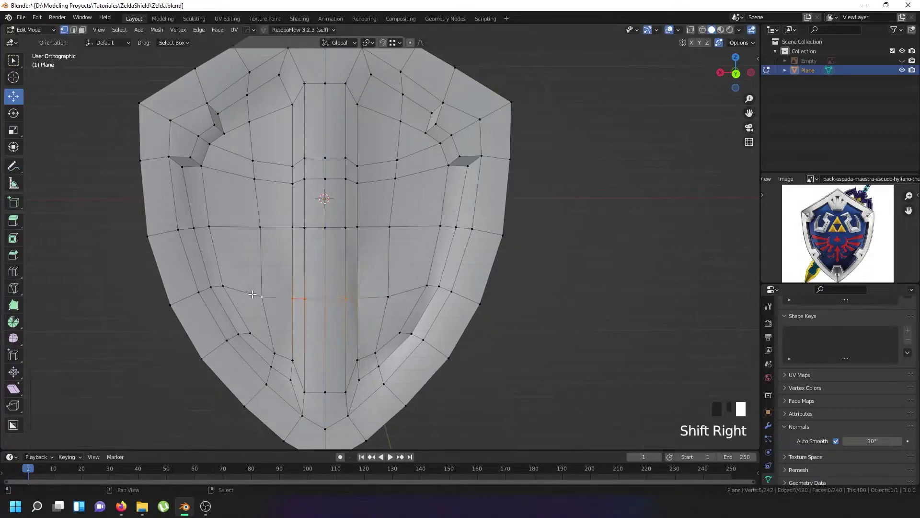
pyautogui.keyDown('shift'); pyautogui.rightClick(388, 296); pyautogui.keyUp('shift')
pyautogui.press('s')
pyautogui.press('z')
pyautogui.press('0')
pyautogui.press('Return')
pyautogui.moveTo(327, 262); pyautogui.dragTo(324, 250)
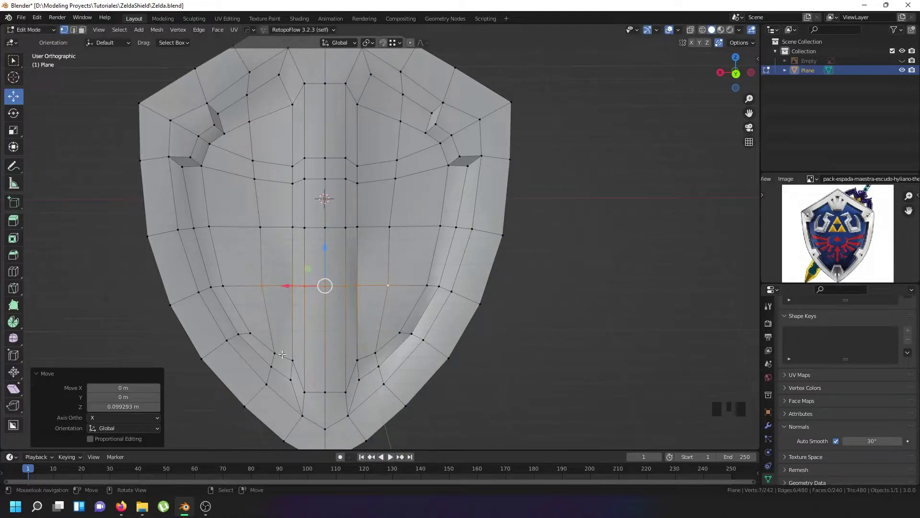
# Select all faces of the +X side's recessed back panel and scale them along global Y.
pyautogui.moveTo(284, 355); pyautogui.dragTo(263, 282, button='middle')
pyautogui.press('Tab')
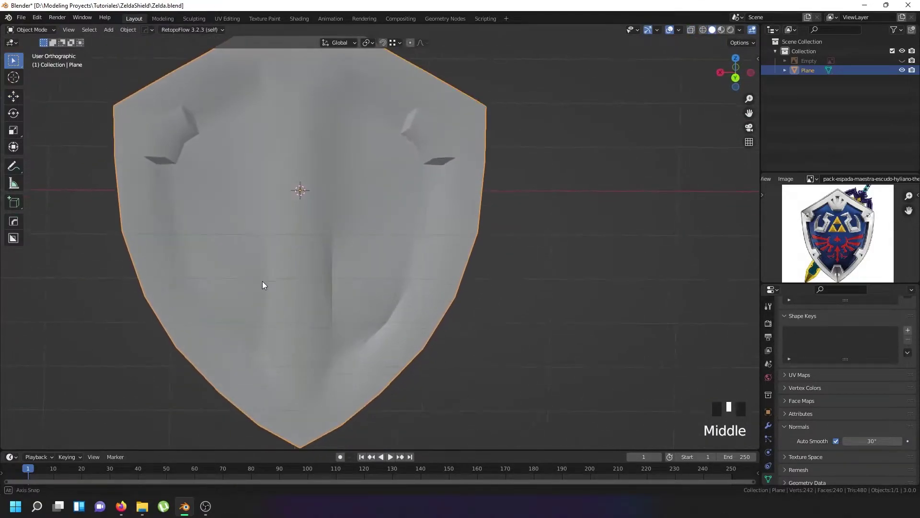
pyautogui.press('Tab')
pyautogui.click(82, 29)
pyautogui.rightClick(206, 115)
pyautogui.keyDown('shift'); pyautogui.rightClick(244, 94); pyautogui.keyUp('shift')
pyautogui.keyDown('shift'); pyautogui.rightClick(245, 147); pyautogui.keyUp('shift')
pyautogui.keyDown('shift'); pyautogui.rightClick(222, 123); pyautogui.keyUp('shift')
pyautogui.keyDown('shift'); pyautogui.rightClick(211, 144); pyautogui.keyUp('shift')
pyautogui.keyDown('shift'); pyautogui.rightClick(206, 161); pyautogui.keyUp('shift')
pyautogui.keyDown('shift'); pyautogui.rightClick(247, 195); pyautogui.keyUp('shift')
pyautogui.keyDown('shift'); pyautogui.rightClick(201, 192); pyautogui.keyUp('shift')
pyautogui.keyDown('shift'); pyautogui.rightClick(169, 191); pyautogui.keyUp('shift')
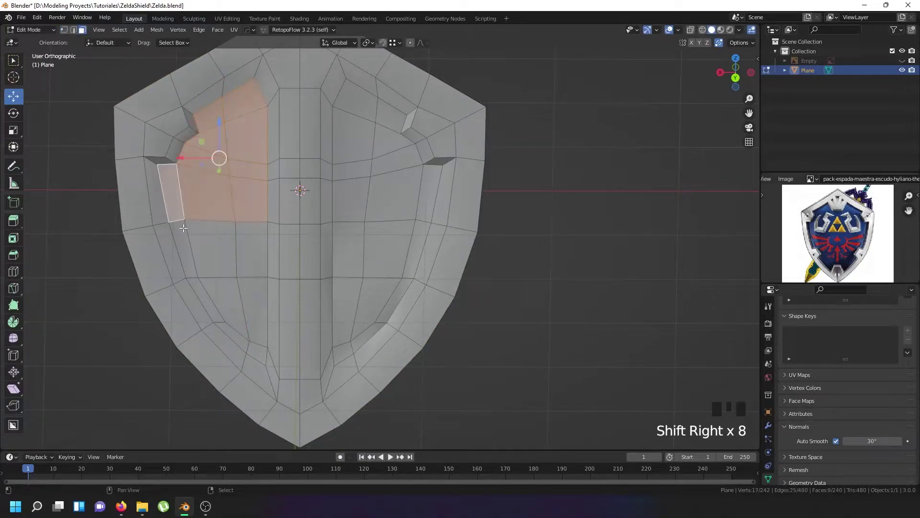
pyautogui.keyDown('shift'); pyautogui.rightClick(173, 248); pyautogui.keyUp('shift')
pyautogui.keyDown('shift'); pyautogui.rightClick(211, 249); pyautogui.keyUp('shift')
pyautogui.keyDown('shift'); pyautogui.rightClick(251, 249); pyautogui.keyUp('shift')
pyautogui.keyDown('shift'); pyautogui.rightClick(250, 294); pyautogui.keyUp('shift')
pyautogui.keyDown('shift'); pyautogui.rightClick(214, 298); pyautogui.keyUp('shift')
pyautogui.keyDown('shift'); pyautogui.rightClick(196, 290); pyautogui.keyUp('shift')
pyautogui.keyDown('shift'); pyautogui.rightClick(221, 326); pyautogui.keyUp('shift')
pyautogui.keyDown('shift'); pyautogui.rightClick(255, 353); pyautogui.keyUp('shift')
pyautogui.moveTo(235, 227); pyautogui.dragTo(270, 220, button='middle')
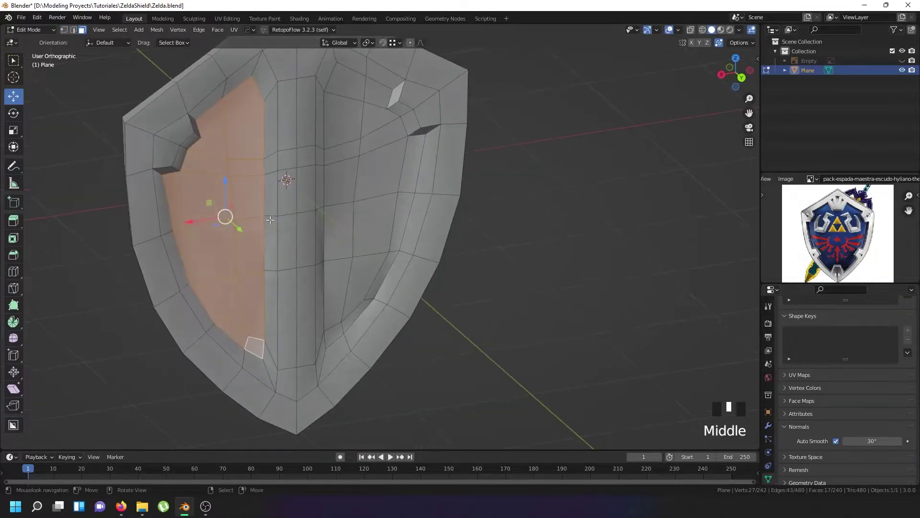
pyautogui.press('s')
pyautogui.press('y')
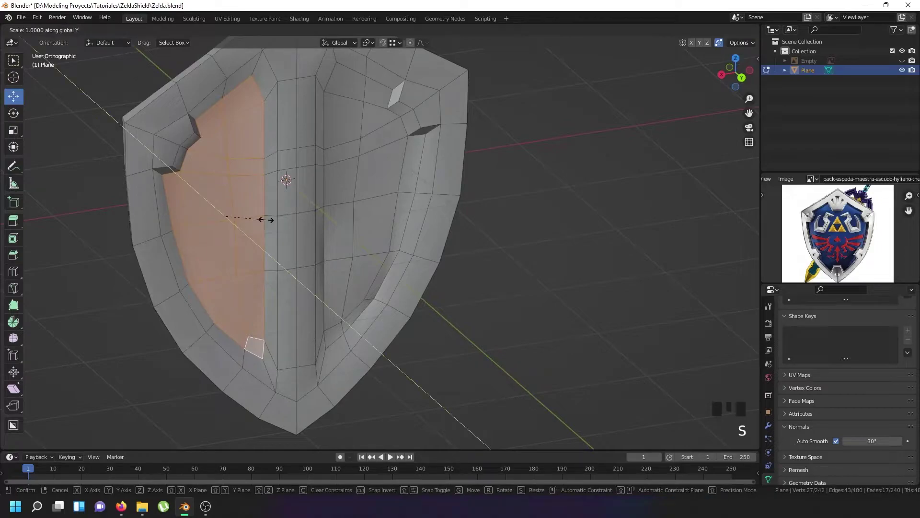
pyautogui.click(267, 220)
pyautogui.moveTo(267, 220); pyautogui.dragTo(226, 207, button='middle')
pyautogui.press('Tab')
pyautogui.press('Tab')
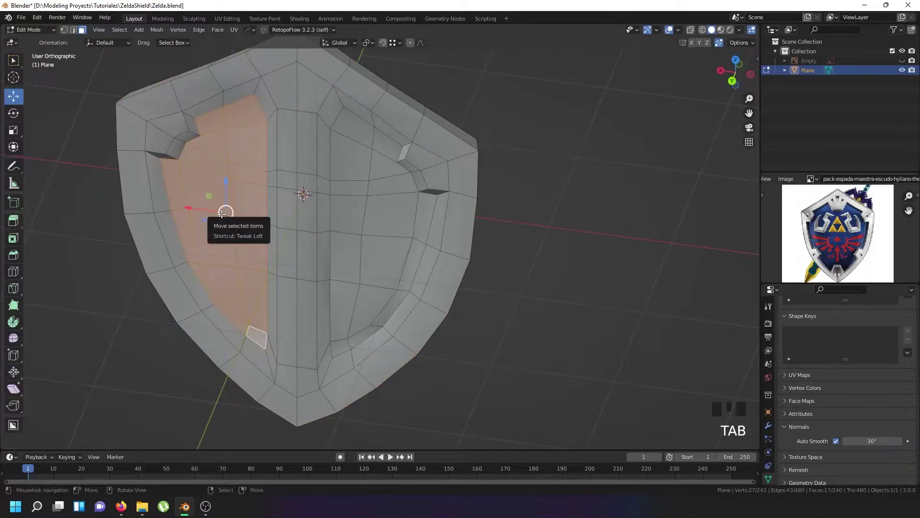
# Symmetrize the entire shield mesh from +X to -X to mirror the scaled back panel.
pyautogui.press('w')
pyautogui.press('w')
pyautogui.press('a')
pyautogui.press('a')
pyautogui.press('a')
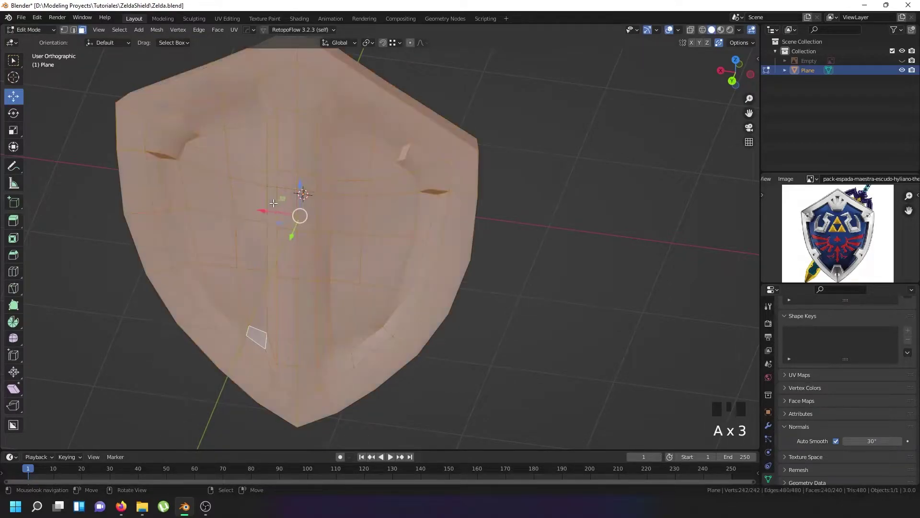
pyautogui.click(157, 30)
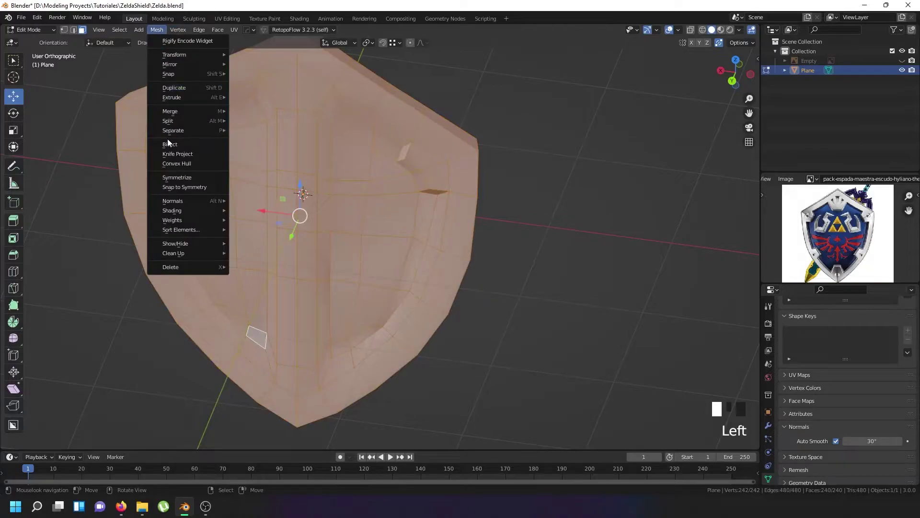
pyautogui.click(167, 177)
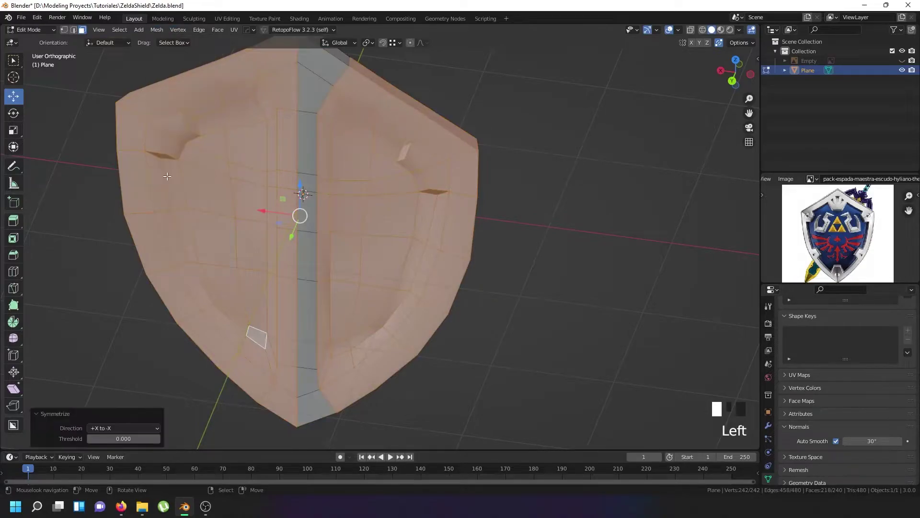
# Mark the inner contour edges of the +X side's recessed back panel as sharp and check the shading.
pyautogui.click(64, 30)
pyautogui.rightClick(214, 298)
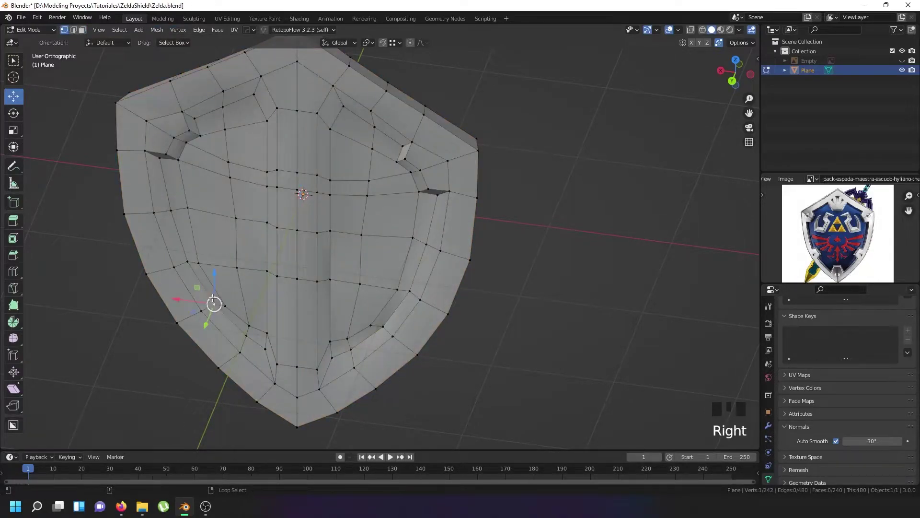
pyautogui.keyDown('alt'); pyautogui.keyDown('shift'); pyautogui.rightClick(198, 263); pyautogui.keyUp('shift'); pyautogui.keyUp('alt')
pyautogui.keyDown('alt'); pyautogui.keyDown('shift'); pyautogui.rightClick(204, 124); pyautogui.keyUp('shift'); pyautogui.keyUp('alt')
pyautogui.keyDown('alt'); pyautogui.keyDown('shift'); pyautogui.rightClick(221, 108); pyautogui.keyUp('shift'); pyautogui.keyUp('alt')
pyautogui.keyDown('alt'); pyautogui.keyDown('shift'); pyautogui.rightClick(263, 153); pyautogui.keyUp('shift'); pyautogui.keyUp('alt')
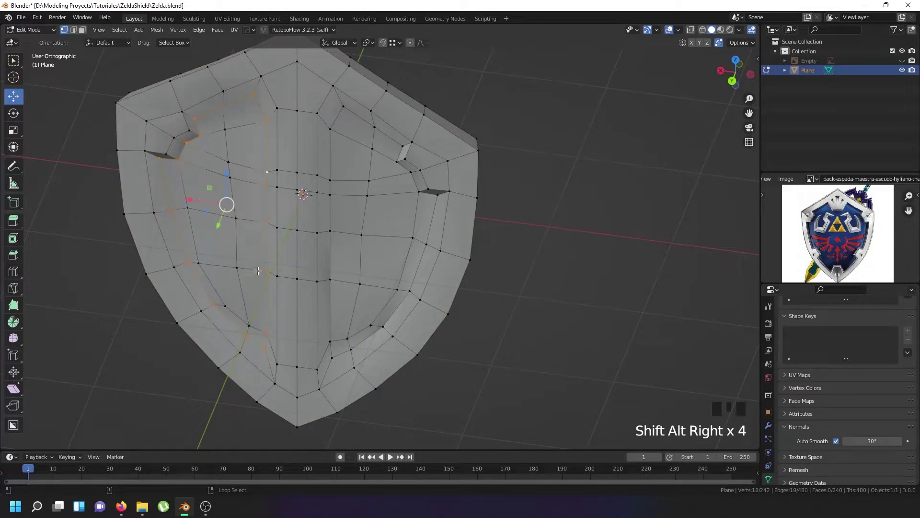
pyautogui.moveTo(273, 289); pyautogui.dragTo(280, 271, button='middle')
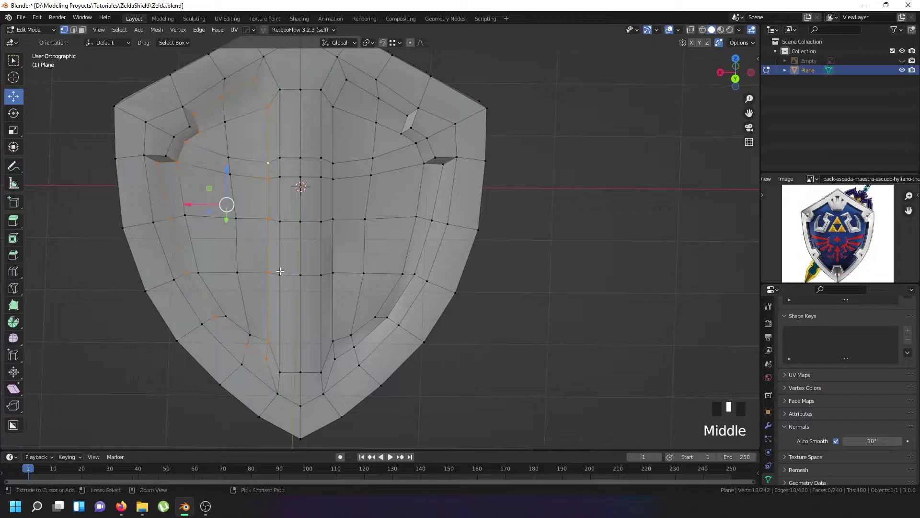
pyautogui.hotkey('ctrl', 'e')
pyautogui.click(279, 270)
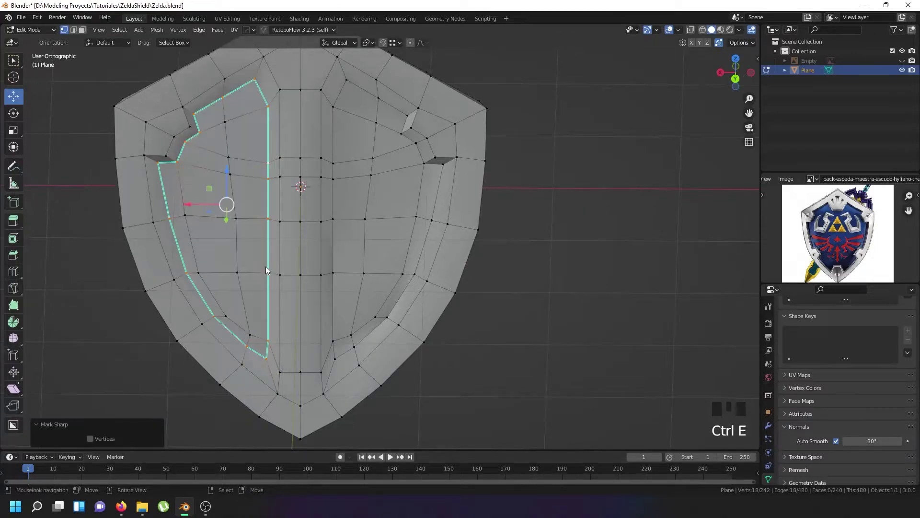
pyautogui.press('Tab')
pyautogui.moveTo(266, 266); pyautogui.dragTo(267, 191, button='middle')
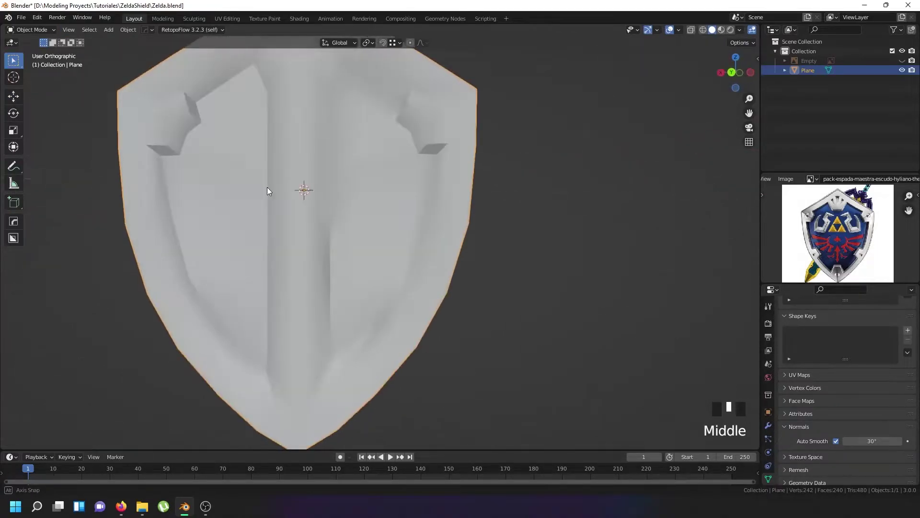
# Symmetrize the whole mesh from +X to -X to copy the inner contour's sharp edges, and inspect the shading.
pyautogui.press('Tab')
pyautogui.press('a')
pyautogui.press('a')
pyautogui.press('a')
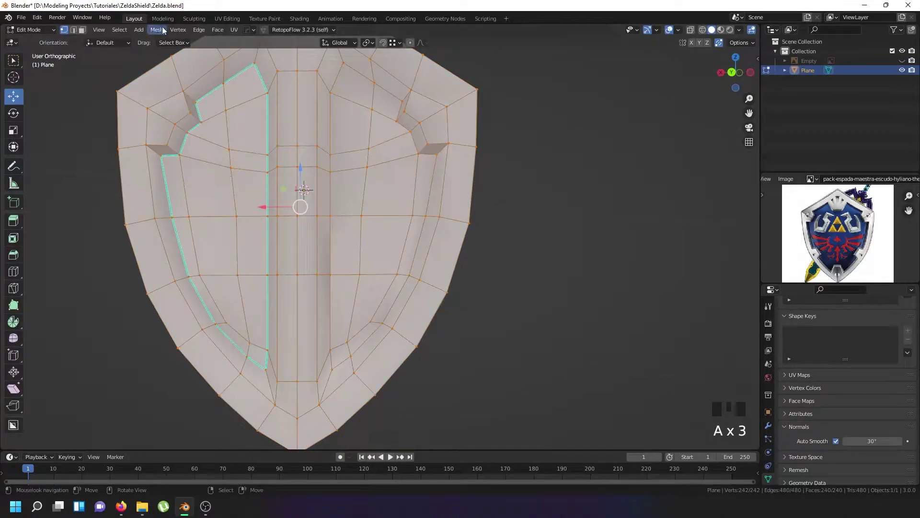
pyautogui.click(161, 31)
pyautogui.click(177, 176)
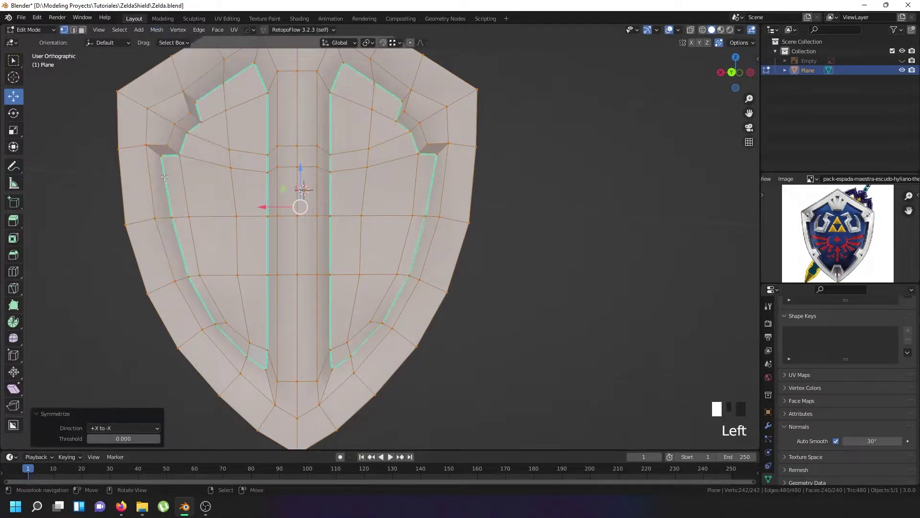
pyautogui.press('Tab')
pyautogui.moveTo(260, 174); pyautogui.dragTo(267, 199, button='middle')
pyautogui.press('Tab')
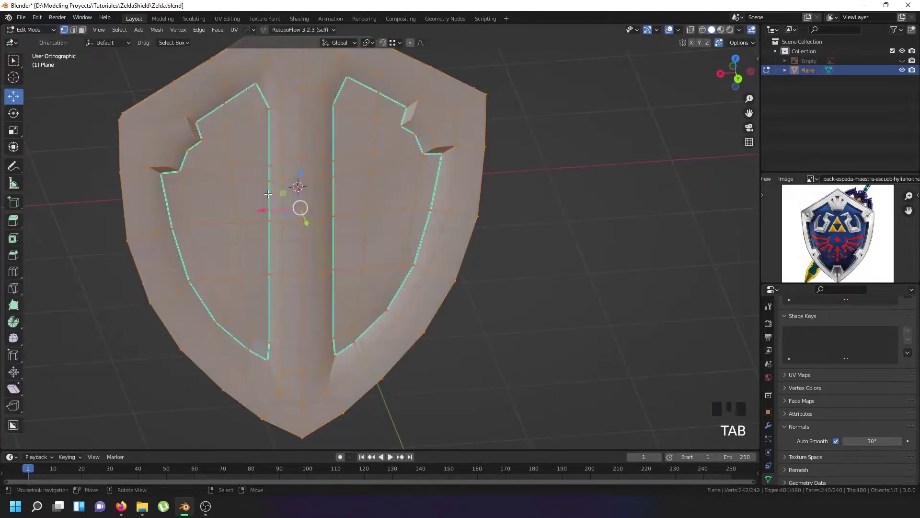
pyautogui.scroll(-2, 243, 193)
pyautogui.press('Tab')
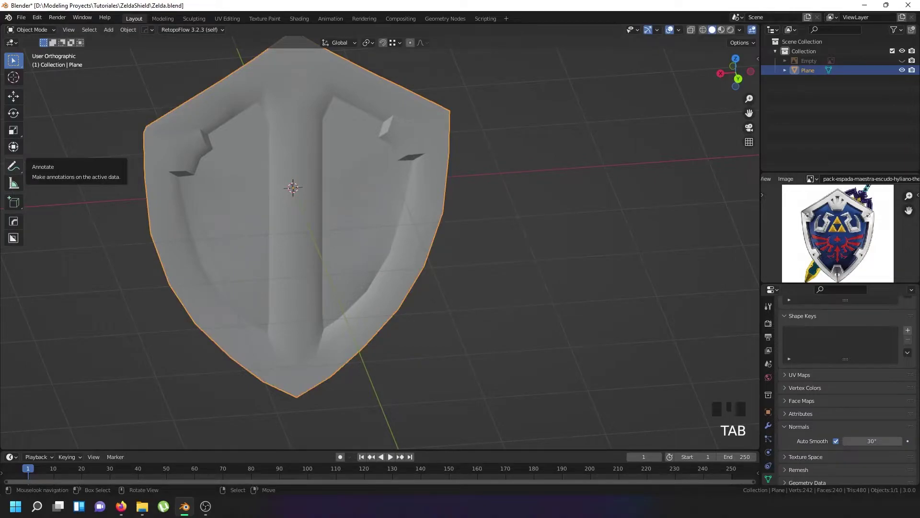
pyautogui.hotkey('alt', 'Tab')
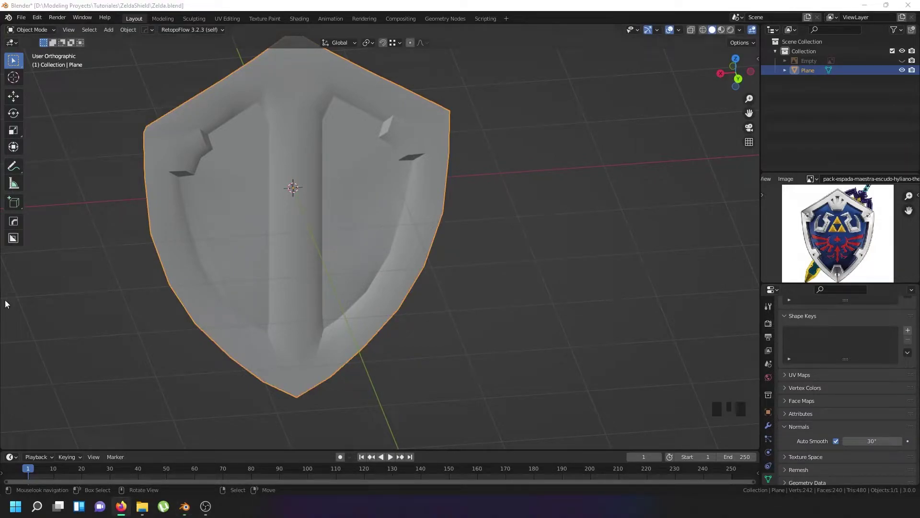
pyautogui.hotkey('alt', 'Tab')
# Mark the outer rim edges around the +X side's back recess as sharp and check the shading.
pyautogui.press('Tab')
pyautogui.scroll(3, 204, 134)
pyautogui.rightClick(199, 131)
pyautogui.keyDown('alt'); pyautogui.keyDown('shift'); pyautogui.rightClick(203, 145); pyautogui.keyUp('shift'); pyautogui.keyUp('alt')
pyautogui.keyDown('alt'); pyautogui.keyDown('shift'); pyautogui.rightClick(230, 100); pyautogui.keyUp('shift'); pyautogui.keyUp('alt')
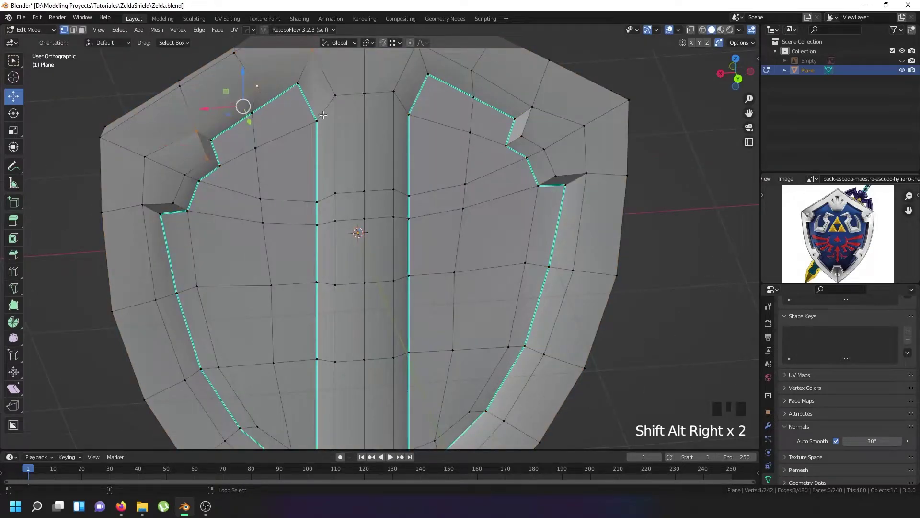
pyautogui.keyDown('alt'); pyautogui.keyDown('shift'); pyautogui.rightClick(337, 124); pyautogui.keyUp('shift'); pyautogui.keyUp('alt')
pyautogui.keyDown('alt'); pyautogui.keyDown('shift'); pyautogui.rightClick(172, 192); pyautogui.keyUp('shift'); pyautogui.keyUp('alt')
pyautogui.keyDown('alt'); pyautogui.keyDown('shift'); pyautogui.rightClick(152, 213); pyautogui.keyUp('shift'); pyautogui.keyUp('alt')
pyautogui.keyDown('shift'); pyautogui.moveTo(259, 421); pyautogui.dragTo(225, 282, button='middle'); pyautogui.keyUp('shift')
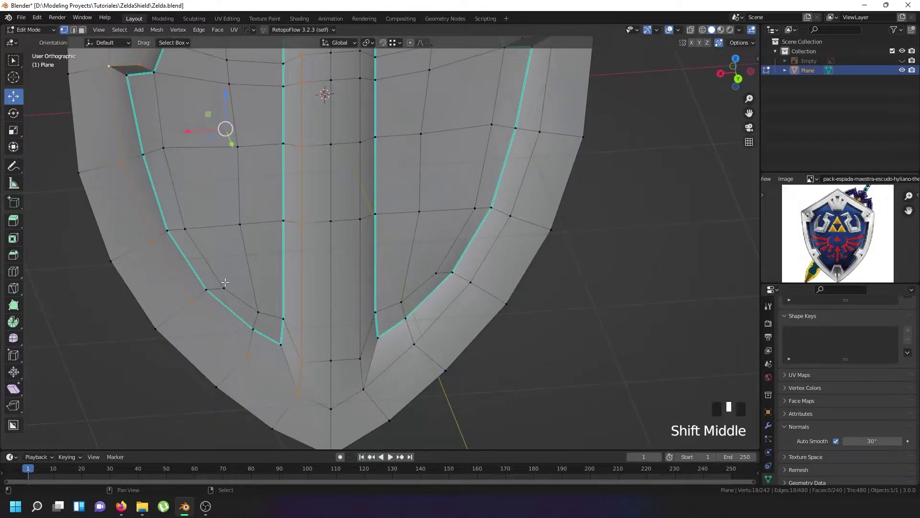
pyautogui.hotkey('ctrl', 'e')
pyautogui.click(275, 320)
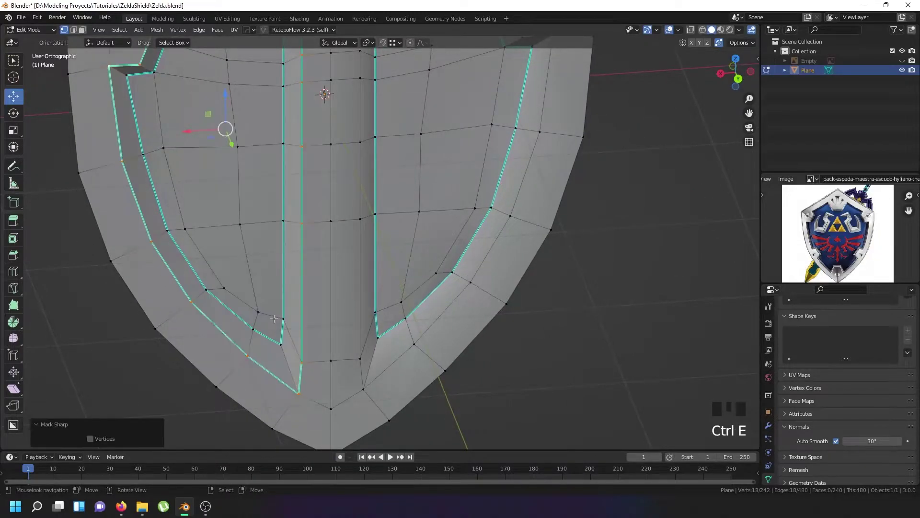
pyautogui.press('Tab')
pyautogui.moveTo(318, 278); pyautogui.dragTo(321, 330, button='middle')
# Symmetrize the full mesh from +X to -X to copy the recess rim's sharp edges, and inspect both sides of the shield.
pyautogui.press('Tab')
pyautogui.press('a')
pyautogui.press('a')
pyautogui.press('a')
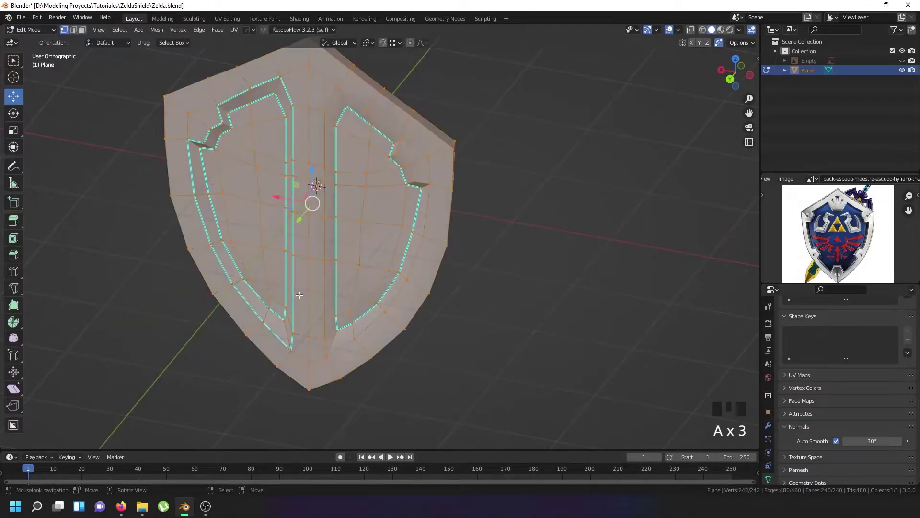
pyautogui.press('w')
pyautogui.moveTo(301, 298)
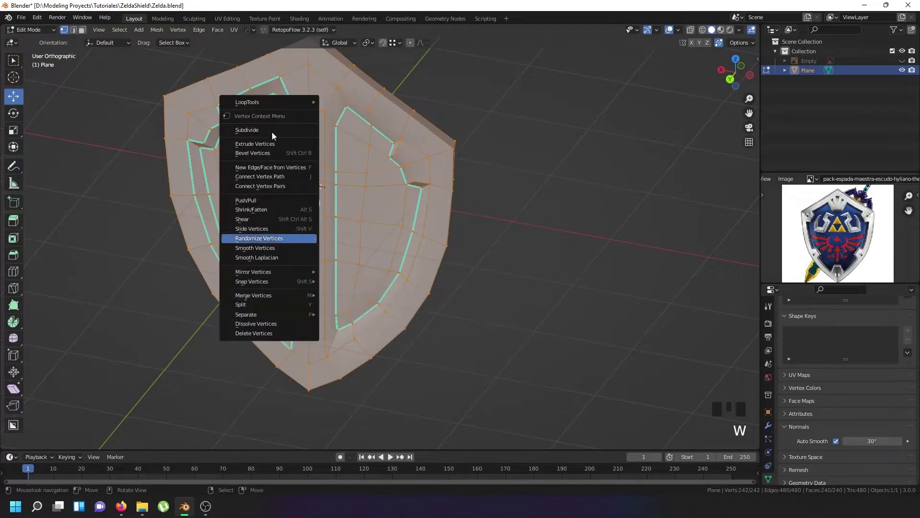
pyautogui.click(157, 29)
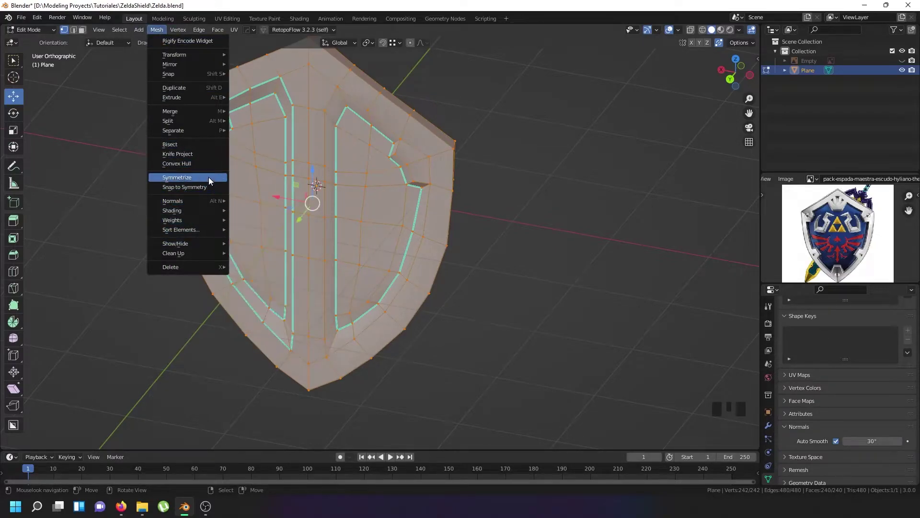
pyautogui.click(177, 178)
pyautogui.moveTo(335, 216); pyautogui.dragTo(413, 223, button='middle')
pyautogui.press('Tab')
pyautogui.moveTo(365, 312); pyautogui.dragTo(259, 300, button='middle')
pyautogui.press('Tab')
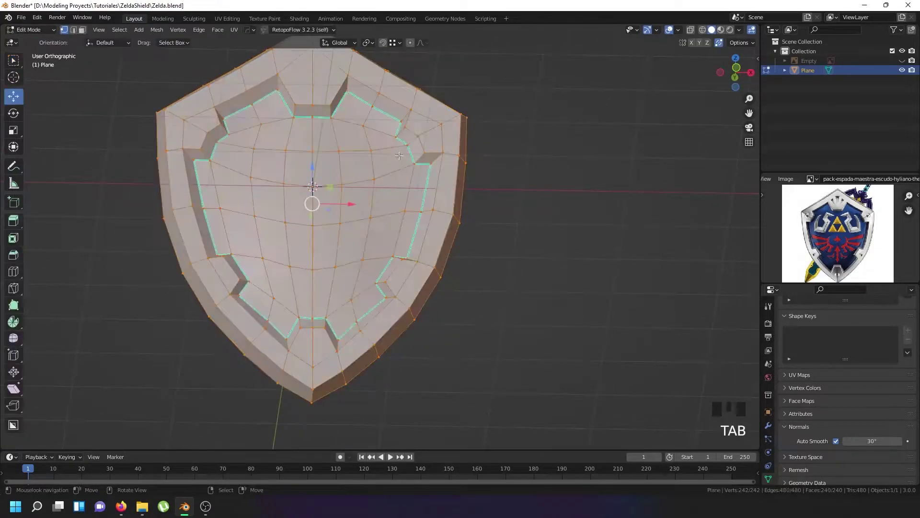
# Duplicate the two upper faces of the back's central strip in place and separate them into their own object.
pyautogui.press('Tab')
pyautogui.moveTo(352, 191); pyautogui.dragTo(206, 172, button='middle')
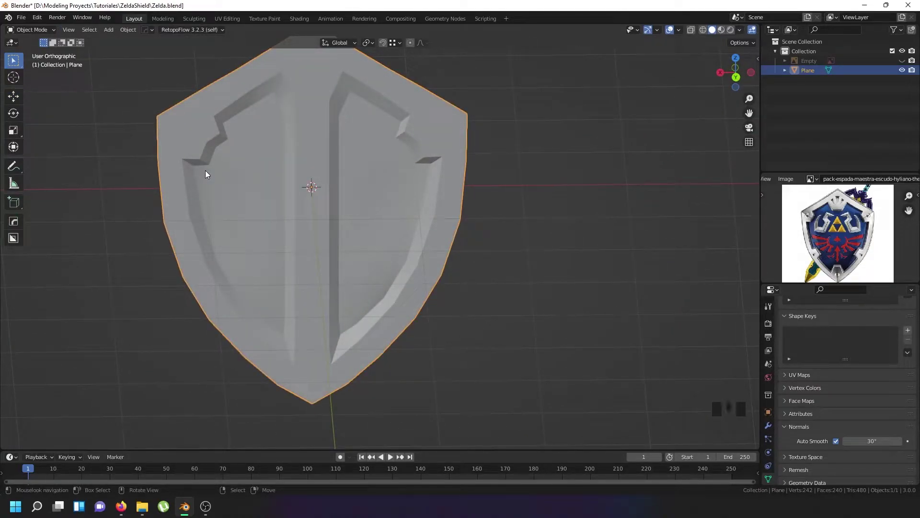
pyautogui.rightClick(309, 146)
pyautogui.press('Tab')
pyautogui.rightClick(314, 144)
pyautogui.scroll(3, 315, 143)
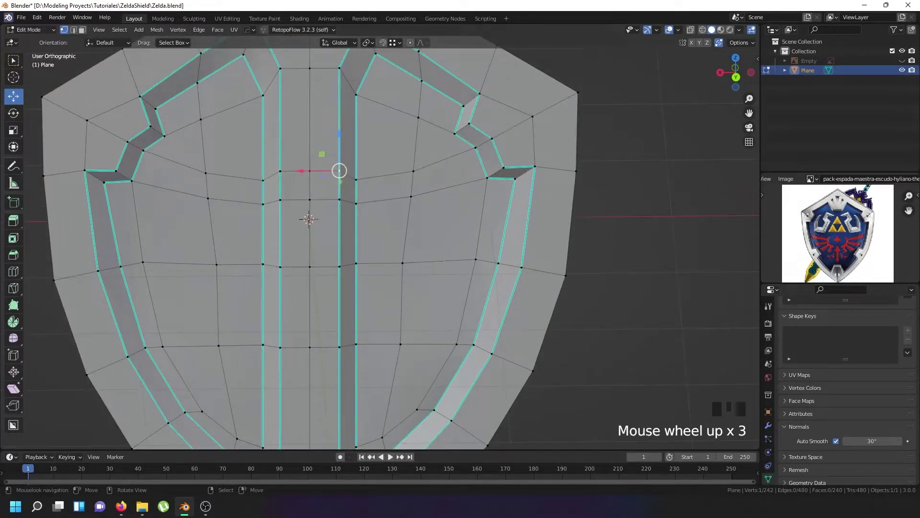
pyautogui.click(82, 30)
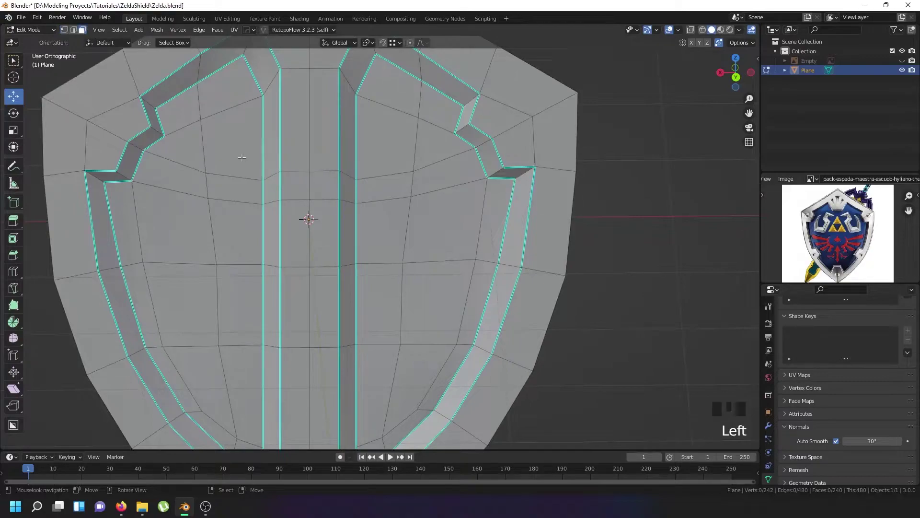
pyautogui.rightClick(302, 125)
pyautogui.keyDown('shift'); pyautogui.rightClick(319, 121); pyautogui.keyUp('shift')
pyautogui.keyDown('shift'); pyautogui.moveTo(319, 120); pyautogui.dragTo(271, 206, button='middle'); pyautogui.keyUp('shift')
pyautogui.scroll(1, 271, 206)
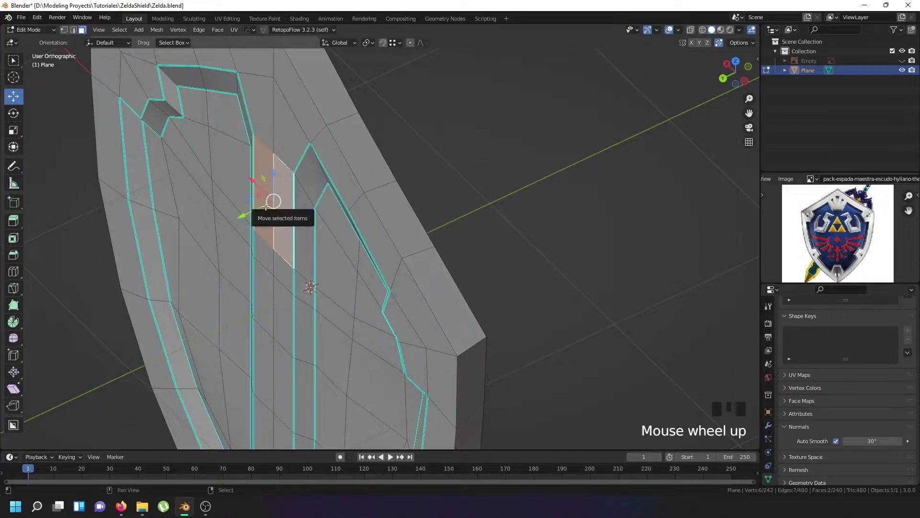
pyautogui.hotkey('shift', 'd')
pyautogui.rightClick(222, 216)
pyautogui.press('p')
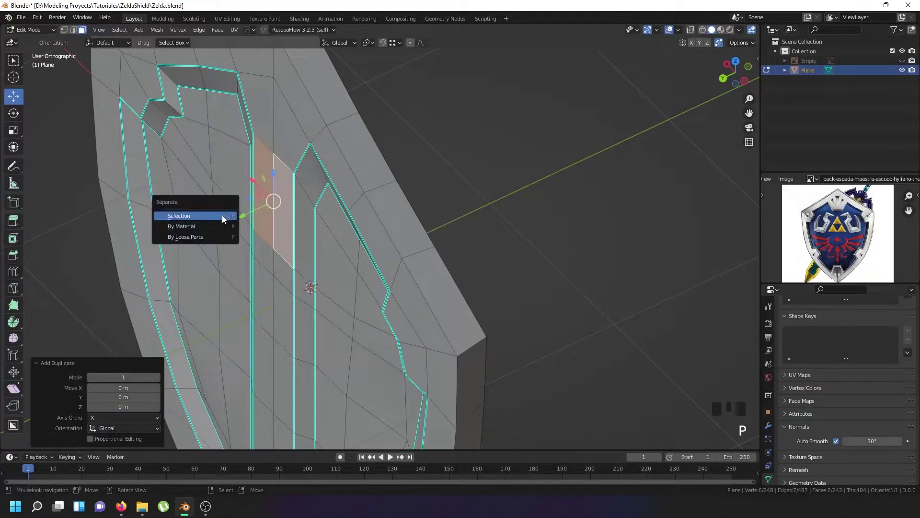
pyautogui.click(232, 213)
# Scale the separated patch uniformly to about 0.693 in back view and clear the sharp marks from its edges.
pyautogui.press('Tab')
pyautogui.rightClick(287, 204)
pyautogui.press('Tab')
pyautogui.press('a')
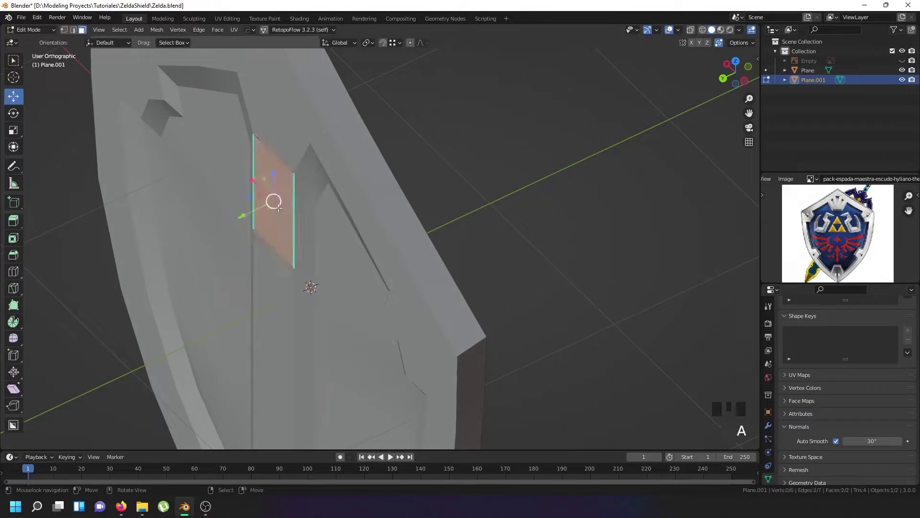
pyautogui.press('KP_1')
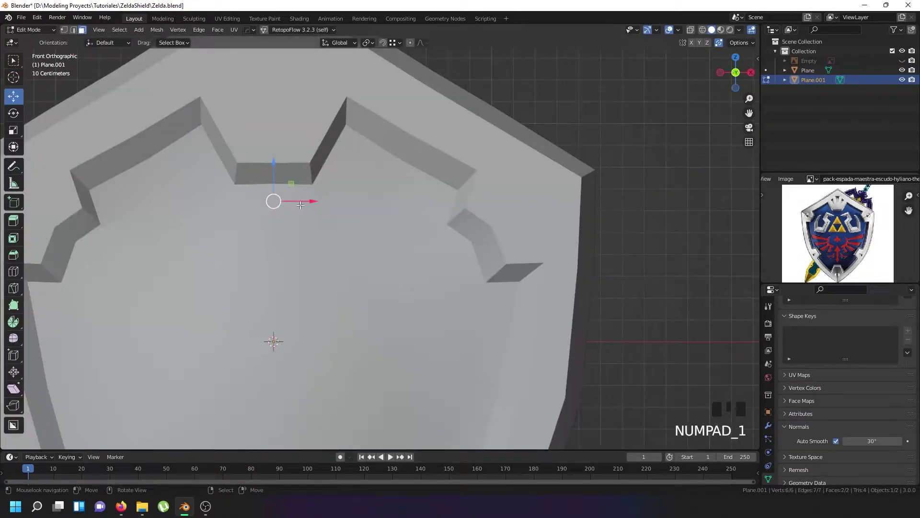
pyautogui.scroll(-1, 296, 203)
pyautogui.press('ctrl+KP_1')
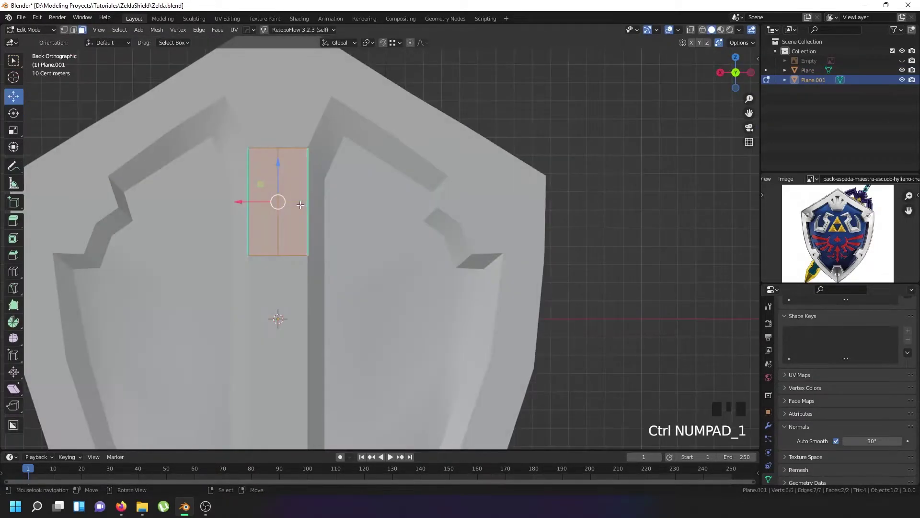
pyautogui.press('s')
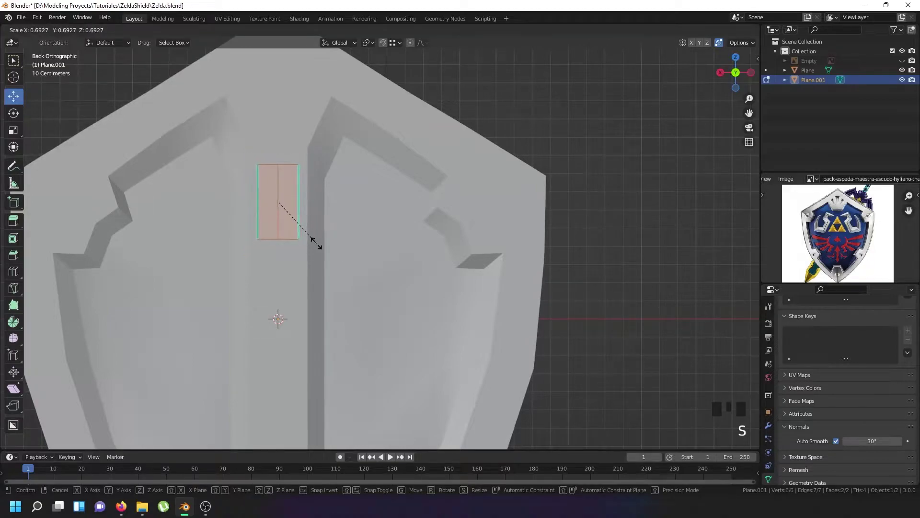
pyautogui.click(316, 243)
pyautogui.hotkey('ctrl', 'e')
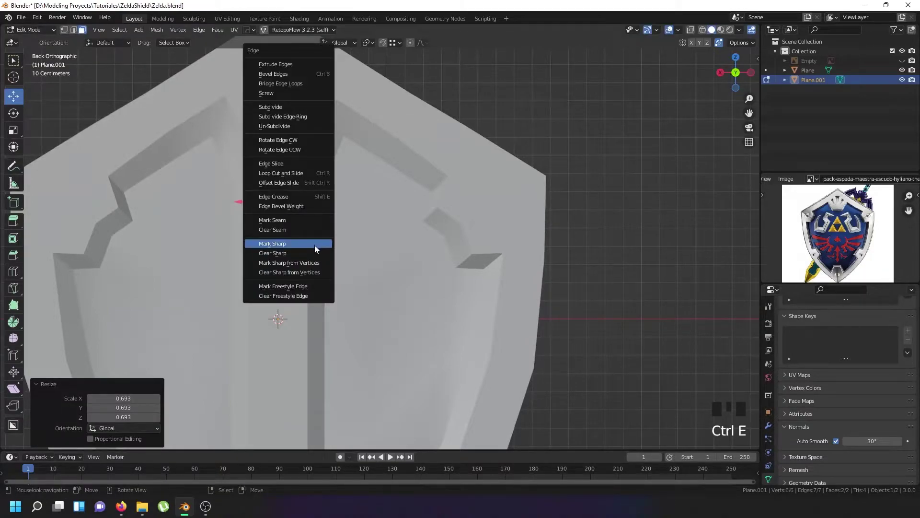
pyautogui.click(314, 244)
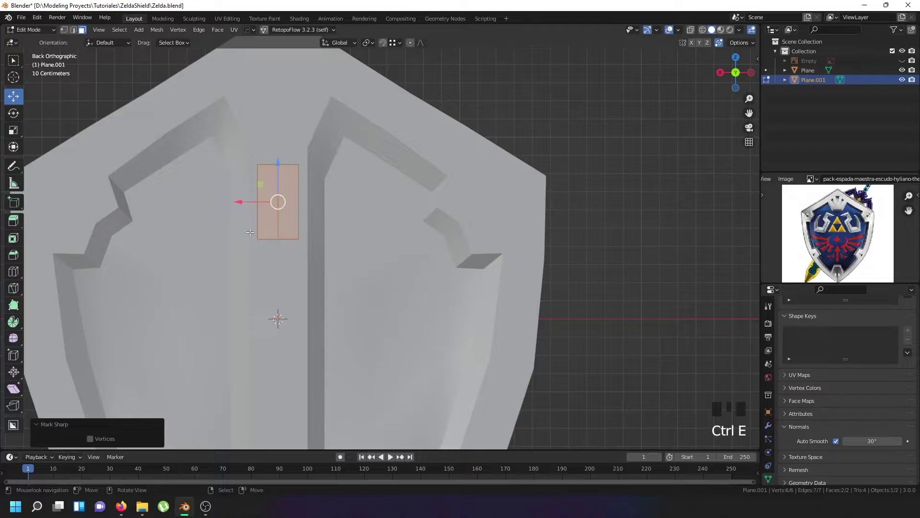
# Raise the patch's two bottom edges about 0.187 m along Z to shorten it.
pyautogui.click(73, 30)
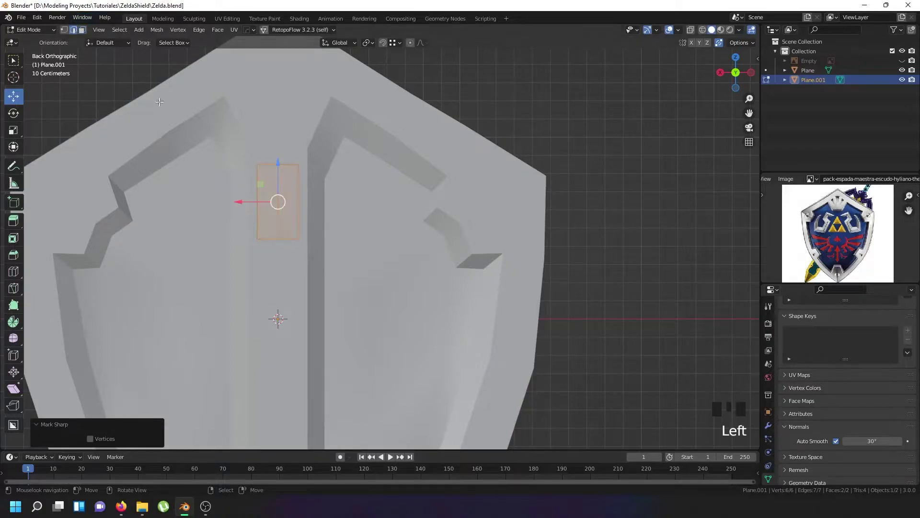
pyautogui.rightClick(265, 240)
pyautogui.keyDown('shift'); pyautogui.rightClick(289, 240); pyautogui.keyUp('shift')
pyautogui.moveTo(278, 215); pyautogui.dragTo(278, 181)
pyautogui.scroll(-2, 278, 190)
pyautogui.moveTo(278, 191); pyautogui.dragTo(267, 147, button='middle')
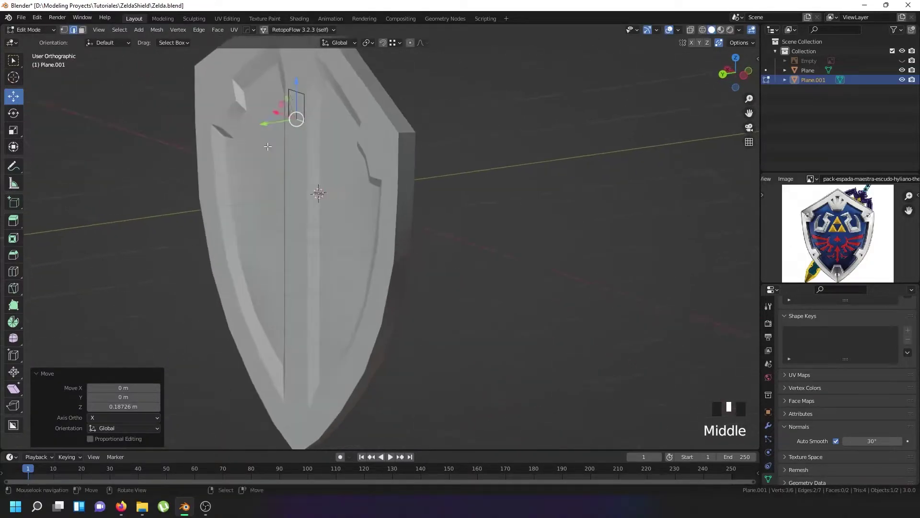
# Add a Solidify modifier to the patch and set its thickness to 0.04 m.
pyautogui.press('Tab')
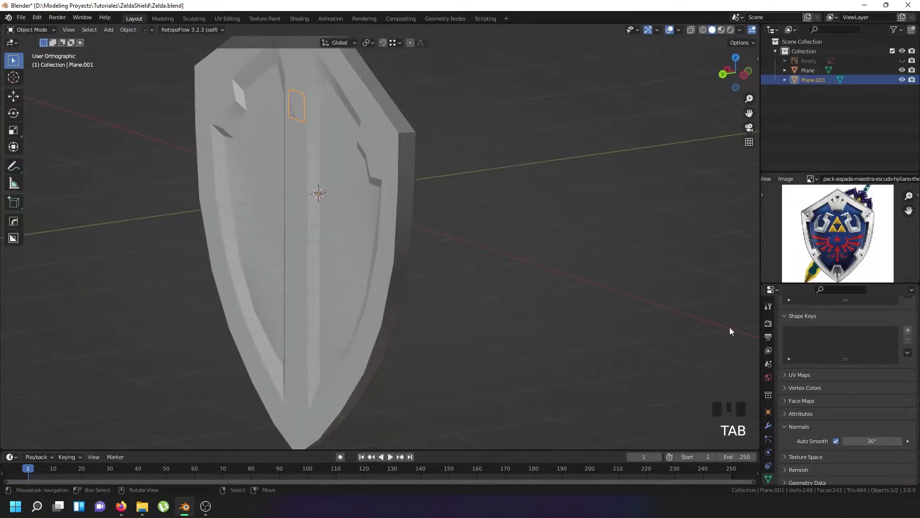
pyautogui.click(769, 425)
pyautogui.click(805, 321)
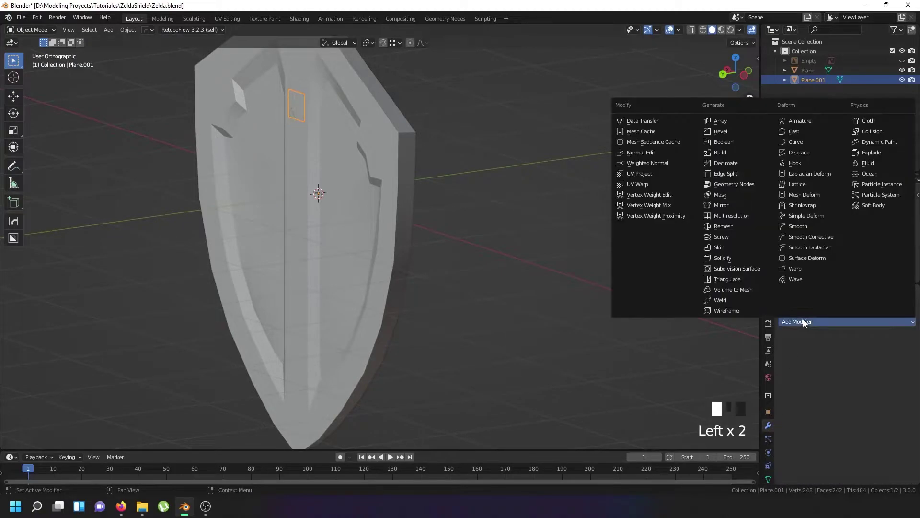
pyautogui.click(750, 257)
pyautogui.scroll(3, 321, 92)
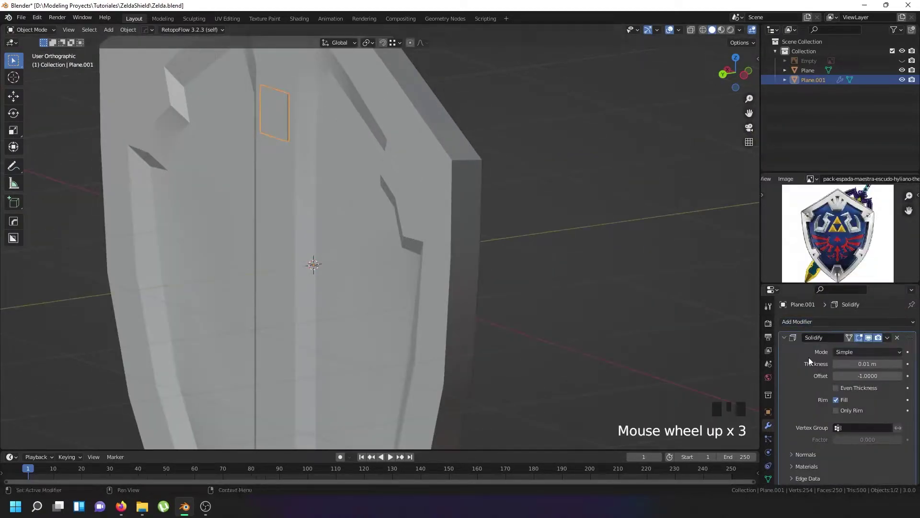
pyautogui.moveTo(852, 364); pyautogui.dragTo(852, 363)
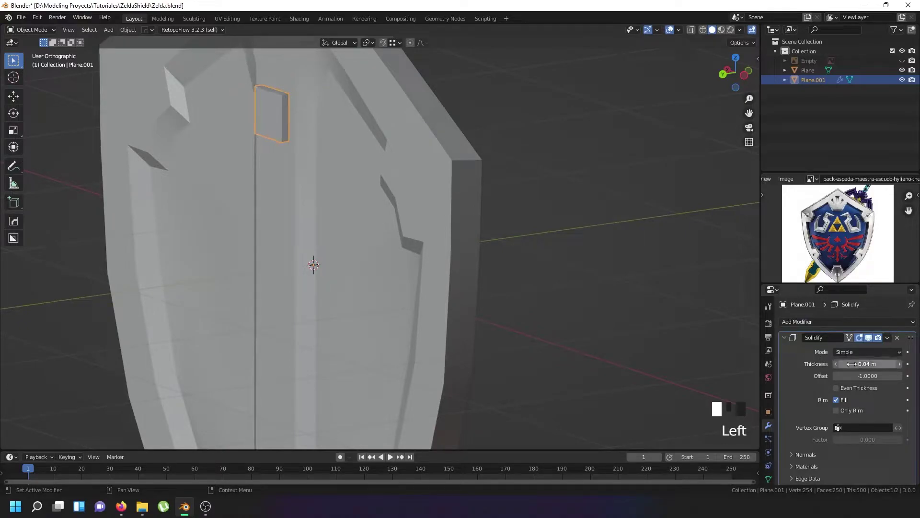
# Extrude the patch's two bottom edges away from the shield in right view, about 0.187 m in Y and -0.237 m in Z.
pyautogui.press('Tab')
pyautogui.scroll(-2, 287, 138)
pyautogui.scroll(2, 298, 139)
pyautogui.rightClick(301, 138)
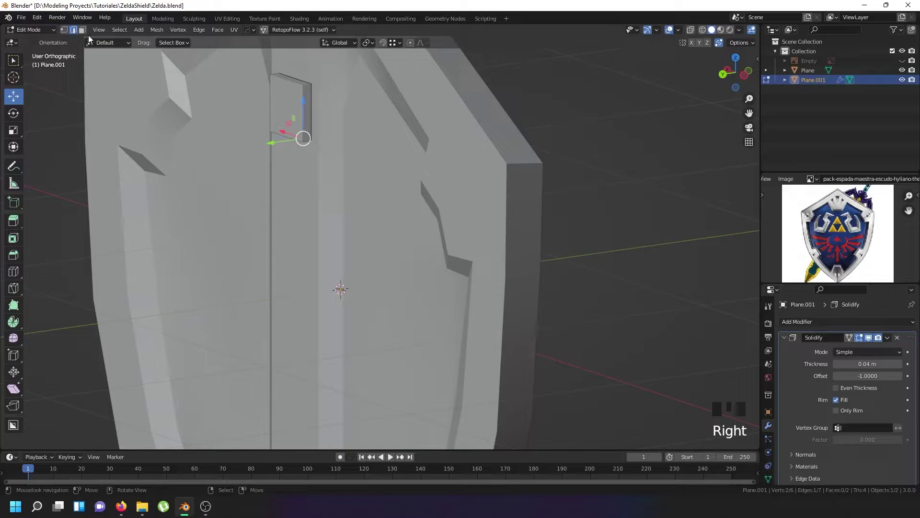
pyautogui.hotkey('shift', 'z')
pyautogui.keyDown('shift'); pyautogui.rightClick(299, 134); pyautogui.keyUp('shift')
pyautogui.press('KP_3')
pyautogui.scroll(-2, 302, 135)
pyautogui.moveTo(331, 152)
pyautogui.keyDown('shift'); pyautogui.mouseDown(button='middle')
pyautogui.moveTo(301, 108)
pyautogui.moveTo(293, 131)
pyautogui.moveTo(287, 121)
pyautogui.mouseUp(button='middle'); pyautogui.keyUp('shift')
pyautogui.hotkey('shift', 'z')
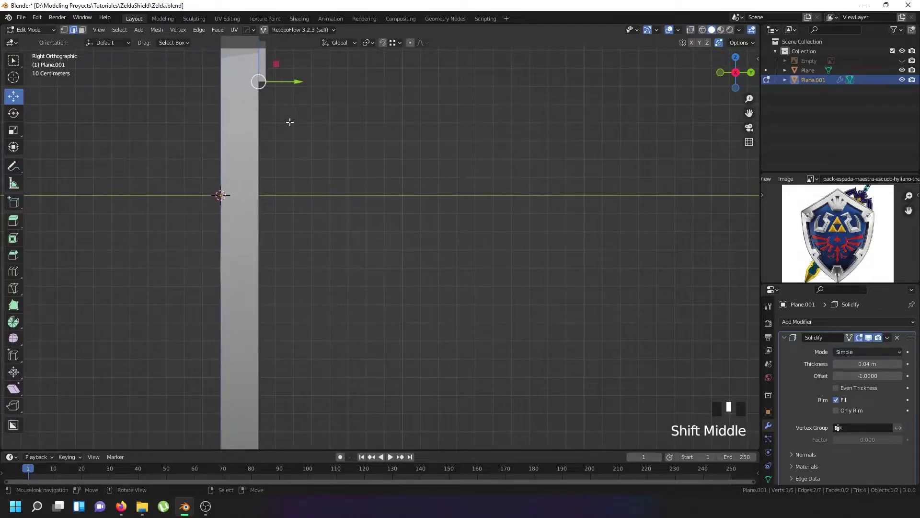
pyautogui.press('e')
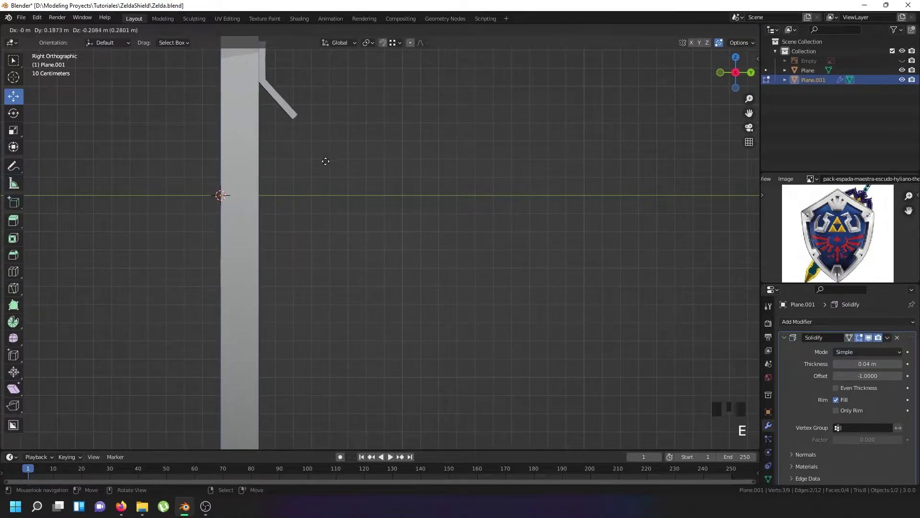
pyautogui.click(325, 166)
# Continue extruding the end edges downward in successive segments, bulging outward and curving back toward the shield to form the handle's arc.
pyautogui.press('e')
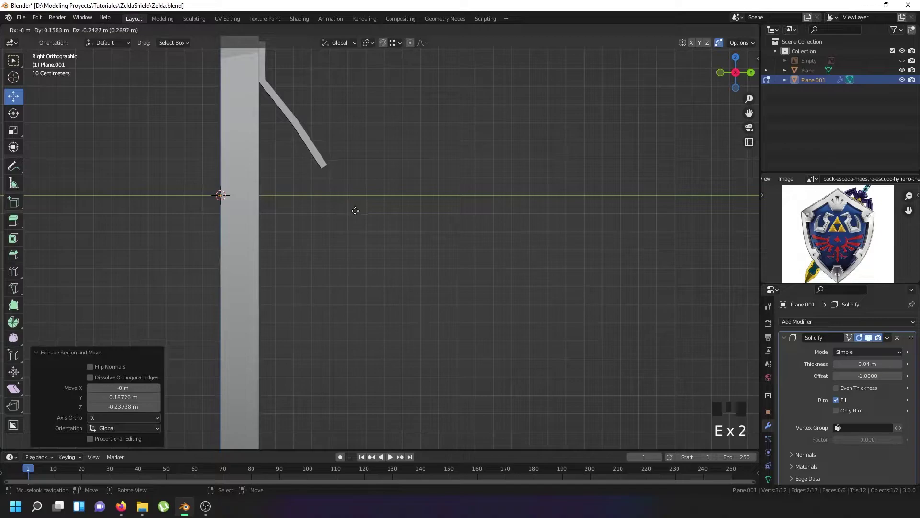
pyautogui.click(357, 225)
pyautogui.press('e')
pyautogui.click(363, 288)
pyautogui.press('e')
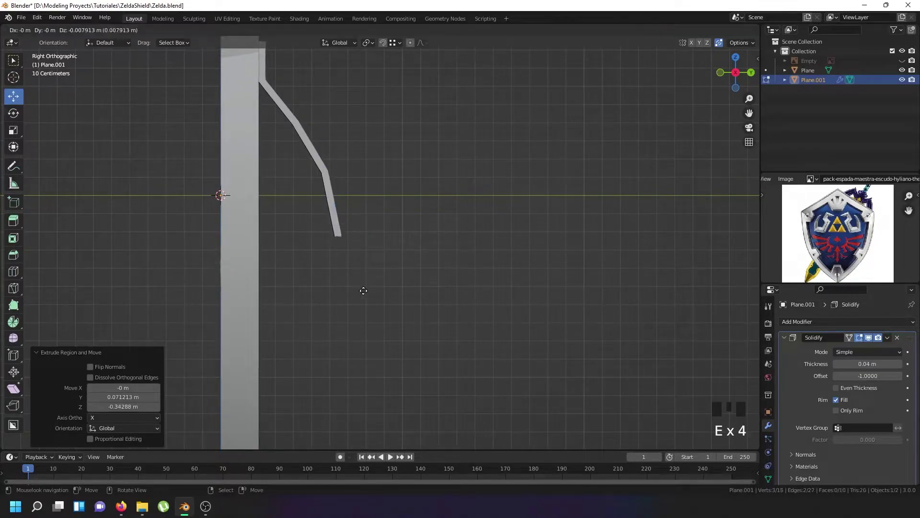
pyautogui.click(334, 342)
pyautogui.press('e')
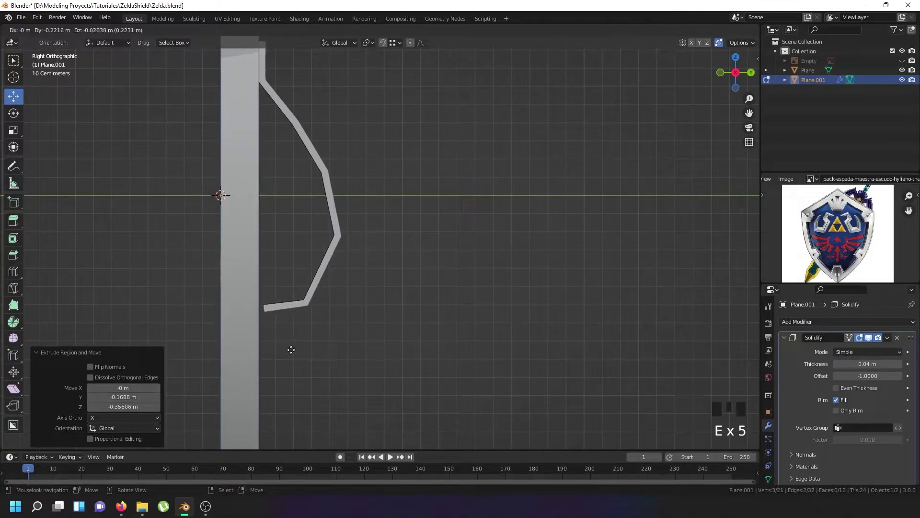
# Extrude the handle's lower end edge towards the shield's back and finish with a short segment straight down.
pyautogui.click(301, 366)
pyautogui.press('e')
pyautogui.click(285, 367)
pyautogui.moveTo(285, 367); pyautogui.dragTo(256, 307, button='middle')
pyautogui.scroll(3, 257, 302)
pyautogui.press('e')
pyautogui.moveTo(255, 294); pyautogui.dragTo(249, 331)
# Select all vertices of the handle and apply Smooth Vertices.
pyautogui.moveTo(249, 331); pyautogui.dragTo(283, 267, button='middle')
pyautogui.hotkey('shift', 'z')
pyautogui.hotkey('shift', 'z')
pyautogui.scroll(-2, 282, 268)
pyautogui.press('a')
pyautogui.press('a')
pyautogui.press('a')
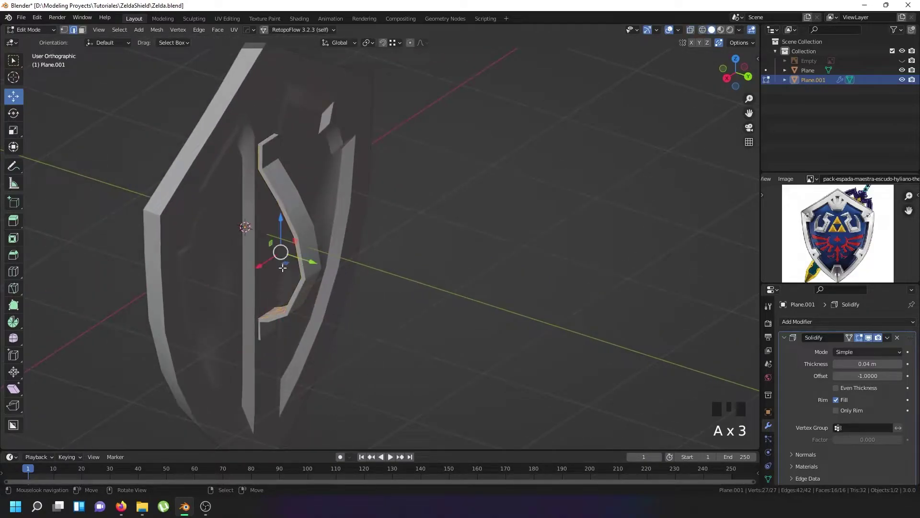
pyautogui.press('w')
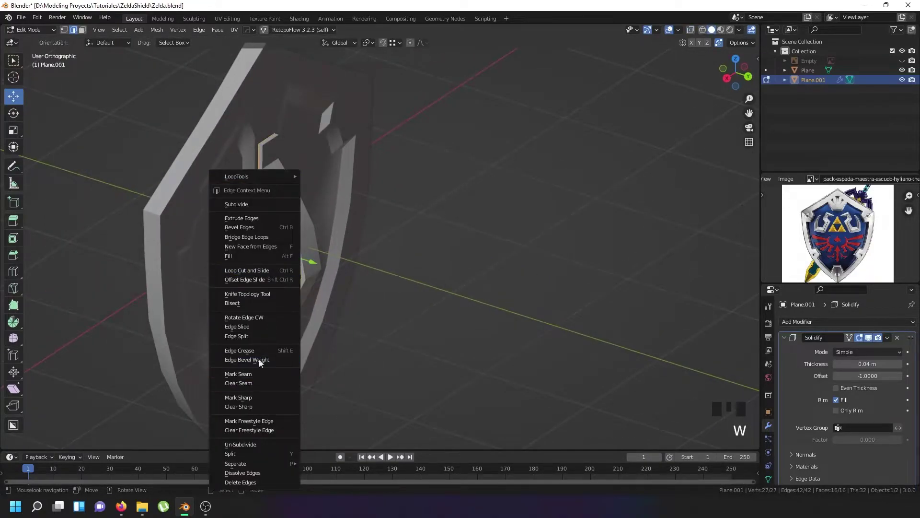
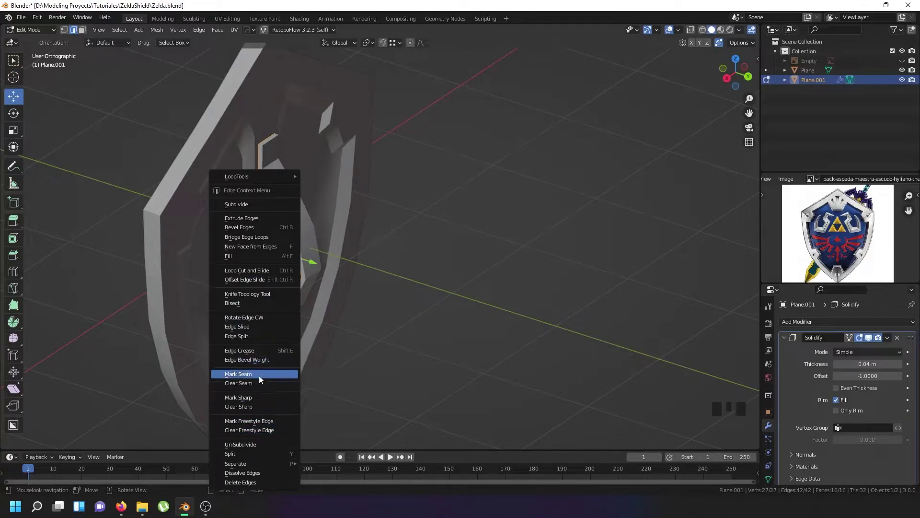
pyautogui.click(72, 30)
pyautogui.click(64, 31)
pyautogui.press('w')
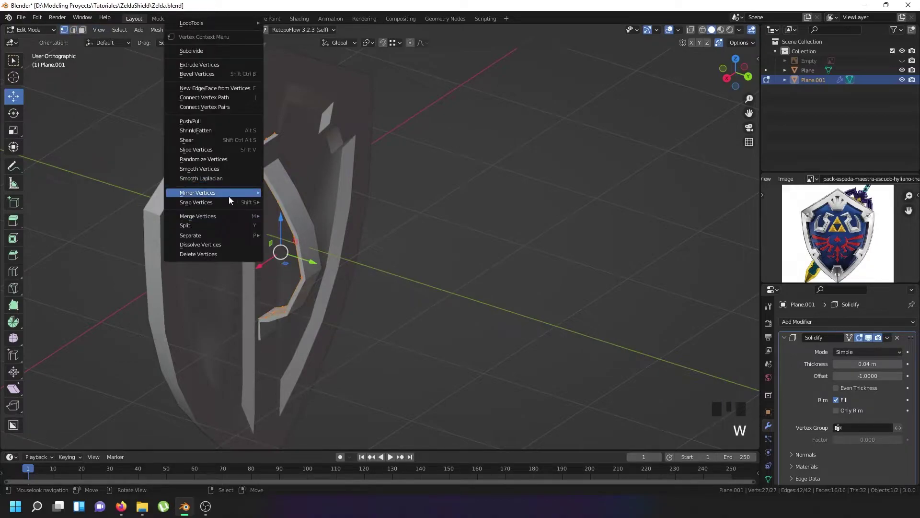
pyautogui.click(232, 168)
# Set the Smooth Vertices repeat count to 2 for the handle.
pyautogui.moveTo(288, 210); pyautogui.dragTo(221, 239, button='middle')
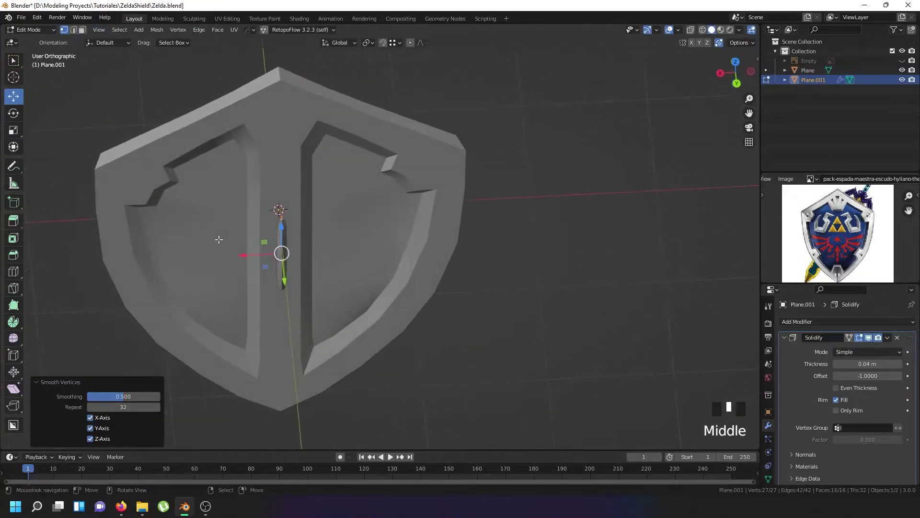
pyautogui.moveTo(135, 407); pyautogui.dragTo(96, 407)
pyautogui.moveTo(200, 353); pyautogui.dragTo(312, 258, button='middle')
pyautogui.scroll(2, 233, 330)
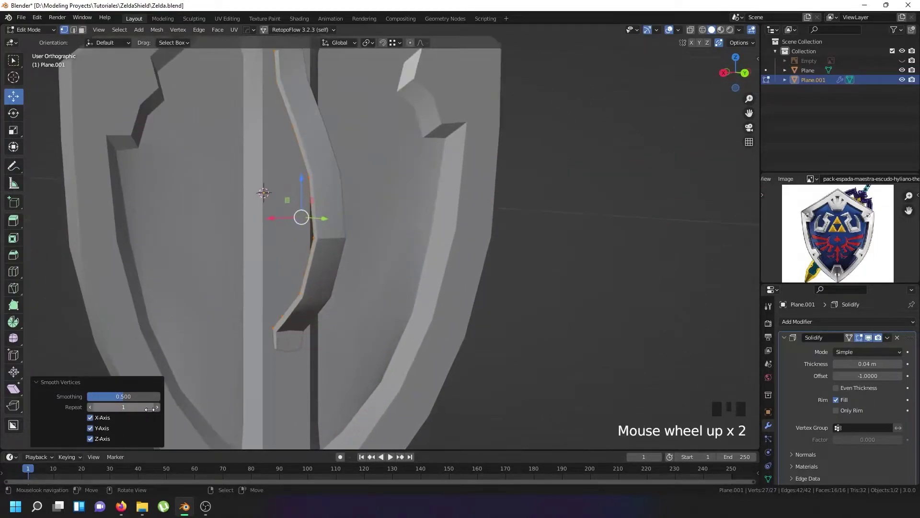
pyautogui.click(153, 408)
pyautogui.moveTo(249, 335); pyautogui.dragTo(343, 279, button='middle')
pyautogui.scroll(-2, 350, 280)
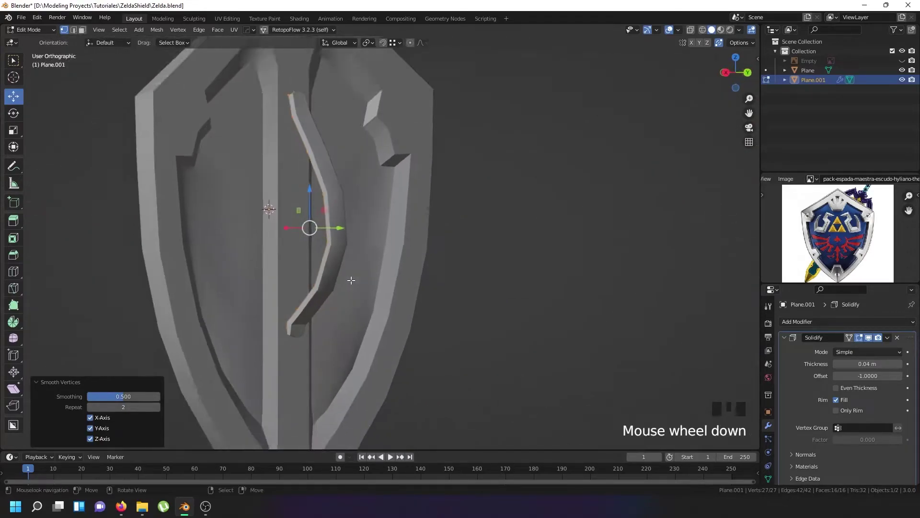
# Flatten the vertices at both handle ends by scaling them to 0 along Y, and shift them along Y against the shield's back.
pyautogui.press('KP_3')
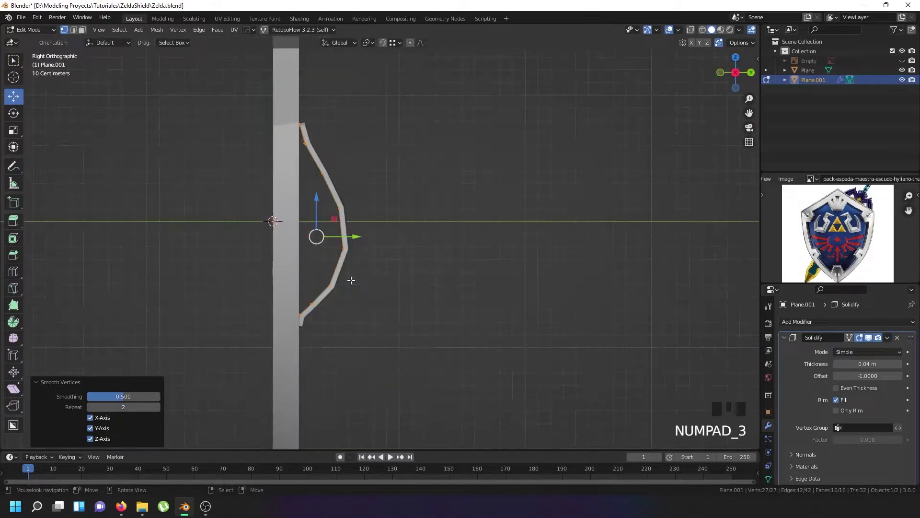
pyautogui.press('z')
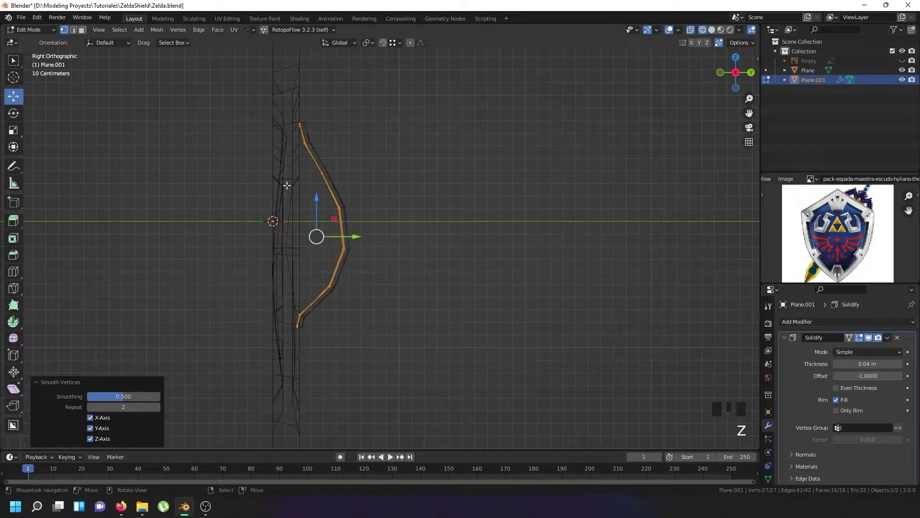
pyautogui.hotkey('alt', 'a')
pyautogui.press('b')
pyautogui.moveTo(253, 85); pyautogui.dragTo(303, 359)
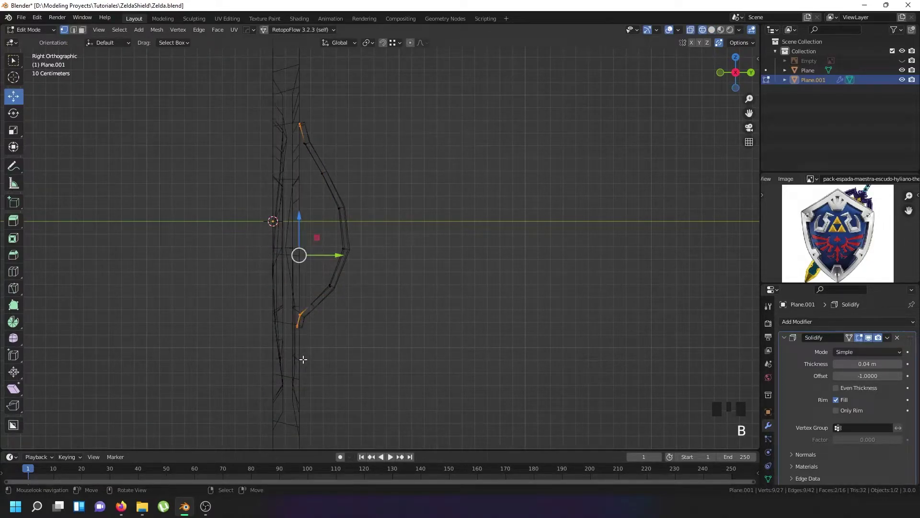
pyautogui.press('b')
pyautogui.moveTo(315, 98); pyautogui.dragTo(287, 181)
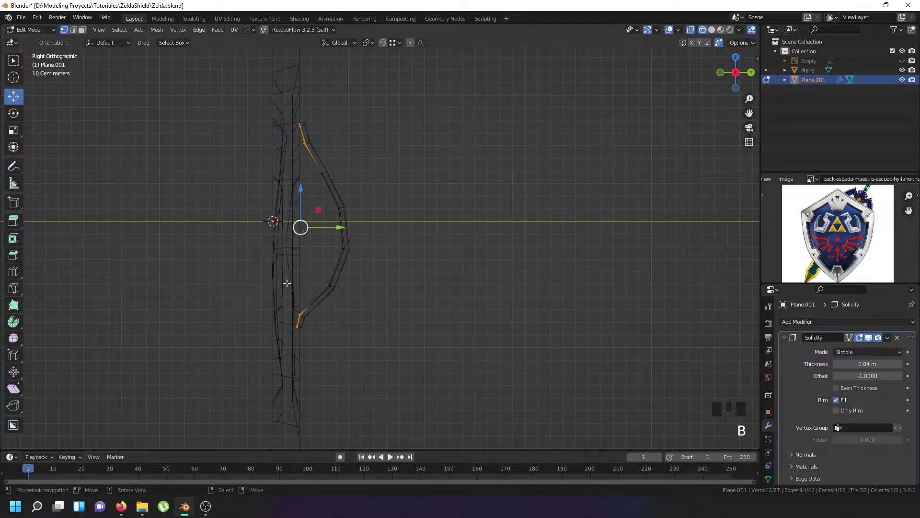
pyautogui.press('s')
pyautogui.press('y')
pyautogui.press('0')
pyautogui.click(383, 322)
pyautogui.moveTo(341, 228); pyautogui.dragTo(374, 211)
# Return to Object Mode and set the handle's Solidify thickness to 0.08 m.
pyautogui.moveTo(374, 212); pyautogui.dragTo(309, 274, button='middle')
pyautogui.press('Tab')
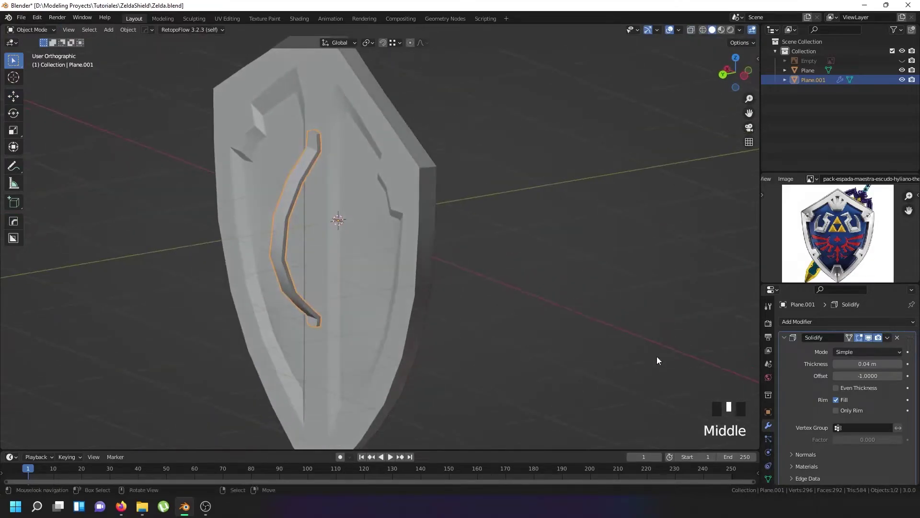
pyautogui.click(901, 364)
pyautogui.click(901, 364)
pyautogui.click(901, 363)
pyautogui.click(900, 363)
pyautogui.click(901, 364)
pyautogui.click(901, 364)
pyautogui.moveTo(542, 317); pyautogui.dragTo(648, 281, button='middle')
# Flatten the handle's lower end edges by scaling their vertices to 0 along Z.
pyautogui.press('Tab')
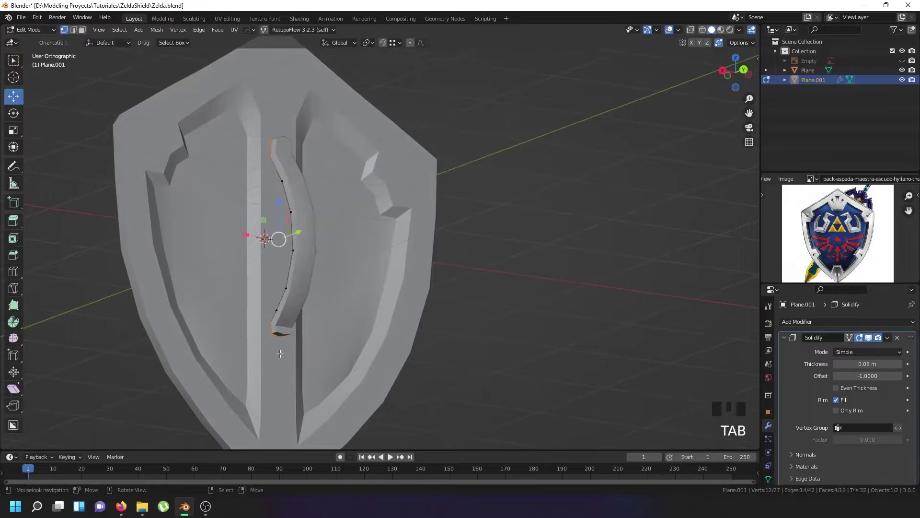
pyautogui.scroll(4, 297, 355)
pyautogui.rightClick(259, 301)
pyautogui.keyDown('ctrl'); pyautogui.rightClick(294, 327); pyautogui.keyUp('ctrl')
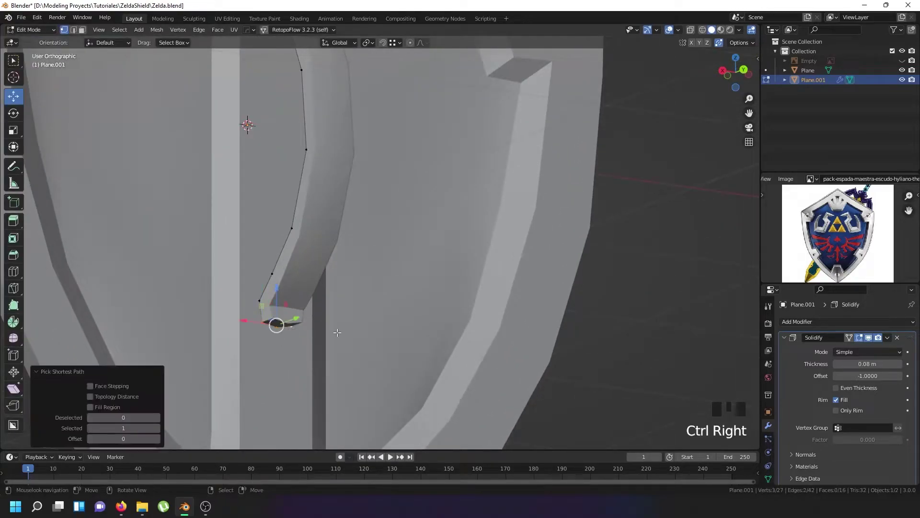
pyautogui.press('s')
pyautogui.press('0')
pyautogui.press('Return')
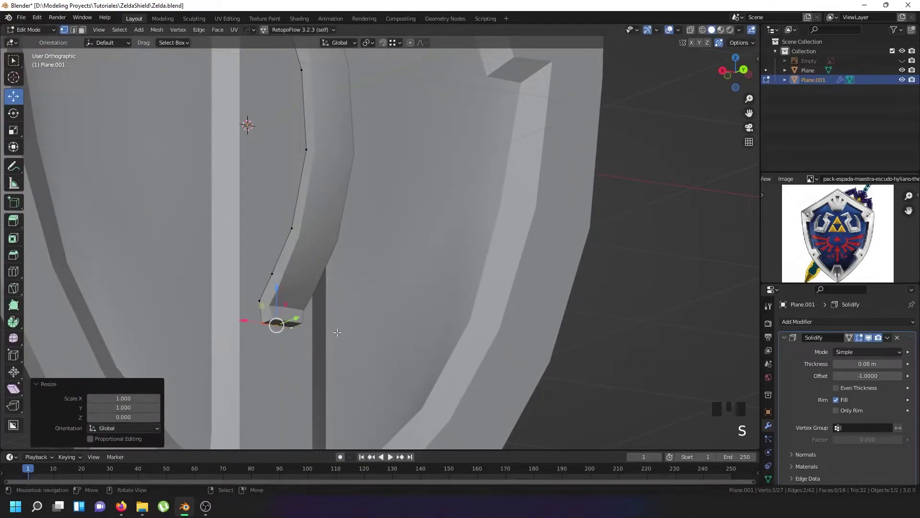
# Extrude the handle's lower end edges straight down about 0.145 m along Z.
pyautogui.press('e')
pyautogui.rightClick(281, 297)
pyautogui.moveTo(276, 293); pyautogui.dragTo(279, 328)
pyautogui.scroll(-5, 279, 328)
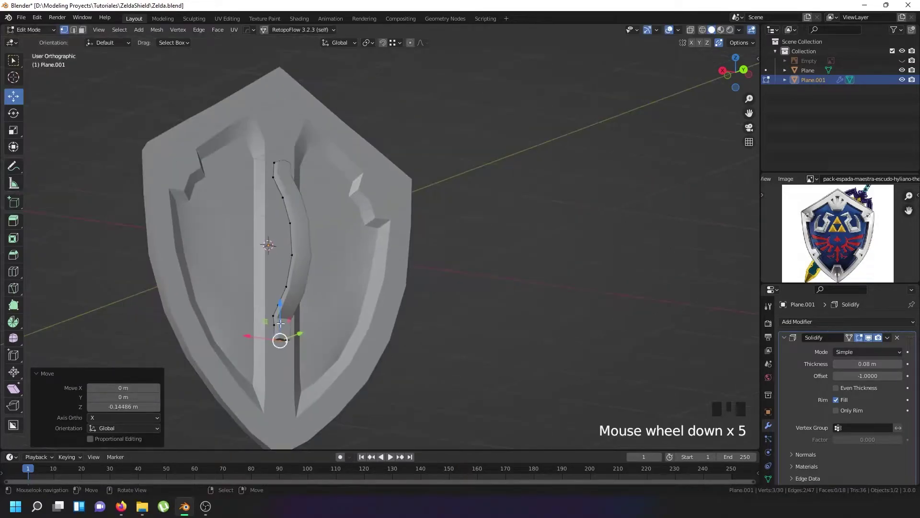
# Flatten the handle's upper end edges by scaling their vertices to 0 along Z.
pyautogui.scroll(5, 292, 151)
pyautogui.rightClick(261, 181)
pyautogui.moveTo(261, 181); pyautogui.dragTo(263, 184, button='middle')
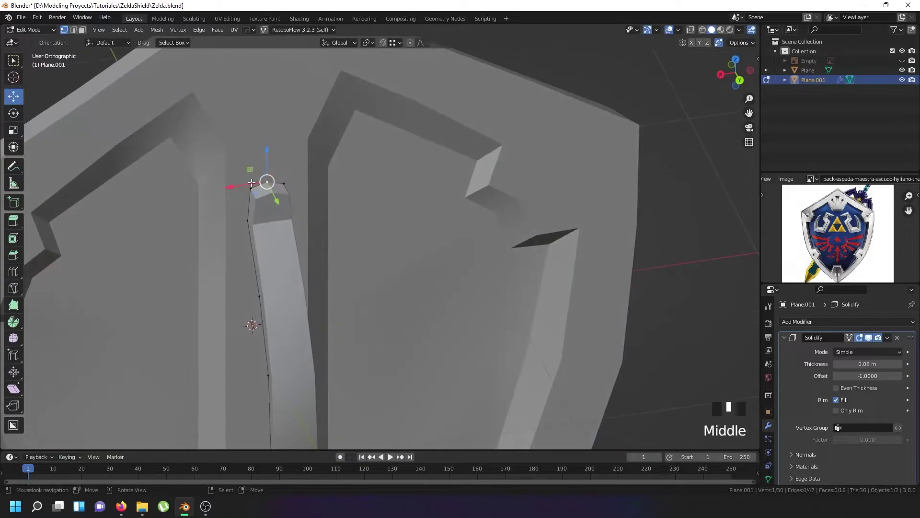
pyautogui.scroll(3, 256, 188)
pyautogui.rightClick(251, 191)
pyautogui.keyDown('ctrl'); pyautogui.rightClick(308, 183); pyautogui.keyUp('ctrl')
pyautogui.press('s')
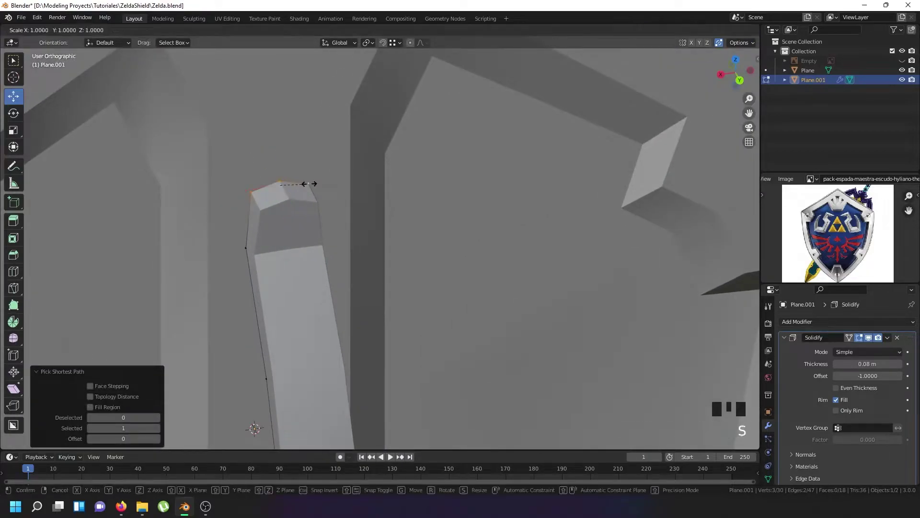
pyautogui.write('z')
pyautogui.write('0')
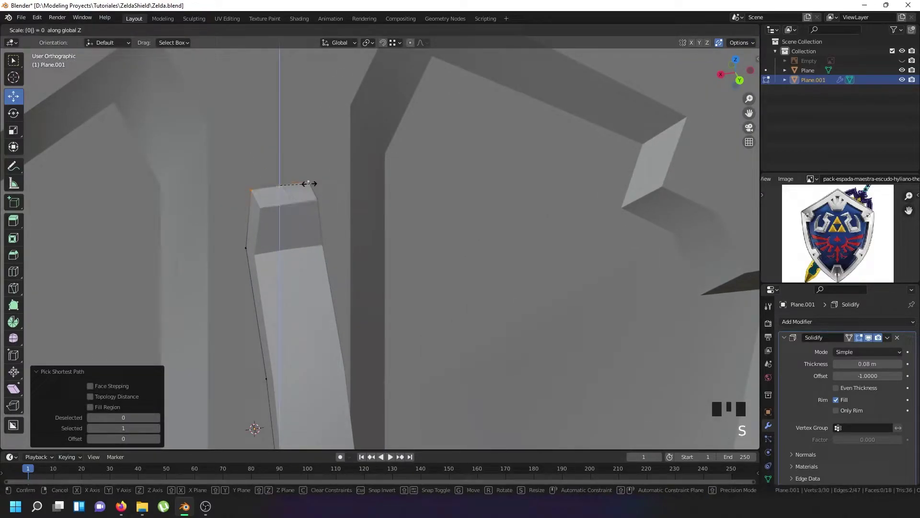
pyautogui.press('Return')
# Extrude the handle's upper end edges straight up about 0.12 m along Z.
pyautogui.press('e')
pyautogui.moveTo(280, 155); pyautogui.dragTo(282, 108)
pyautogui.scroll(-1, 259, 157)
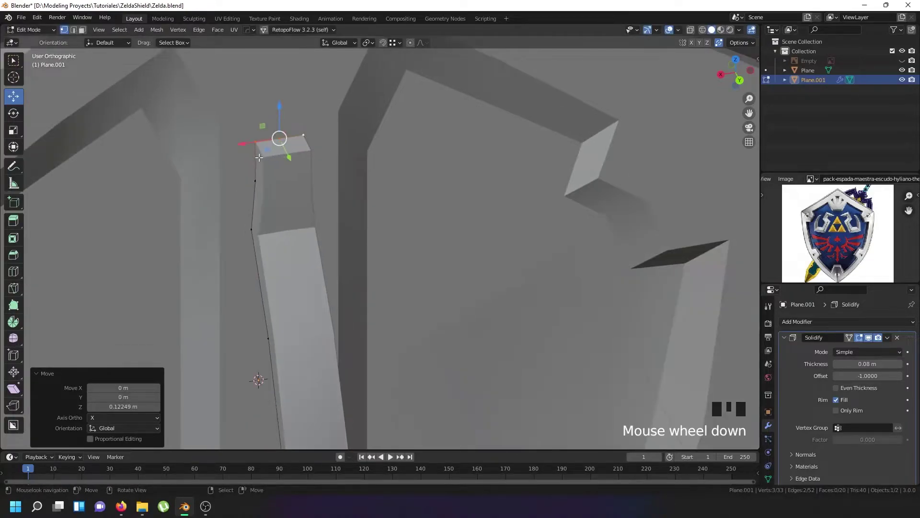
# Straighten the handle's left side edge loop, seen from the shield's back, by scaling it to 0 along X.
pyautogui.rightClick(258, 159)
pyautogui.keyDown('alt'); pyautogui.keyDown('shift'); pyautogui.rightClick(257, 154); pyautogui.keyUp('shift'); pyautogui.keyUp('alt')
pyautogui.press('s')
pyautogui.press('x')
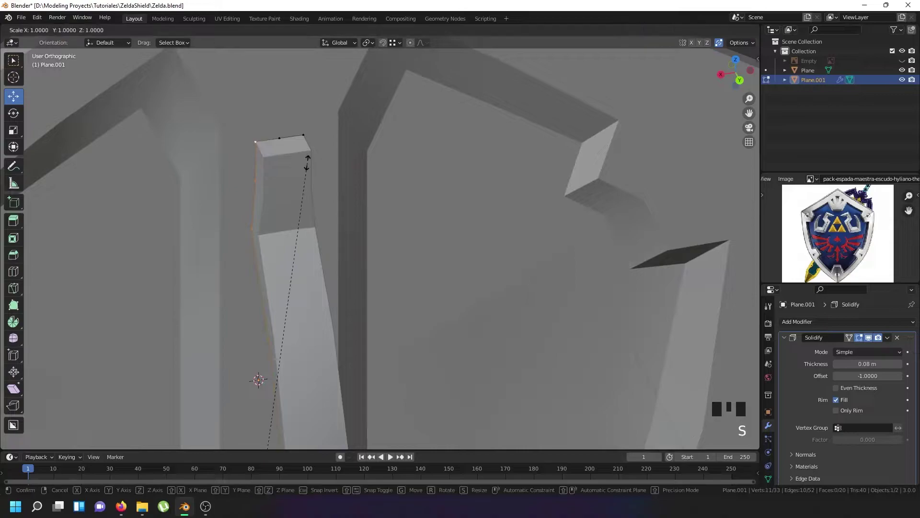
pyautogui.press('0')
pyautogui.press('Return')
# Straighten the handle's opposite side edge loop by scaling it to 0 along X, and return to Object Mode.
pyautogui.rightClick(304, 136)
pyautogui.keyDown('alt'); pyautogui.keyDown('shift'); pyautogui.rightClick(308, 141); pyautogui.keyUp('shift'); pyautogui.keyUp('alt')
pyautogui.press('s')
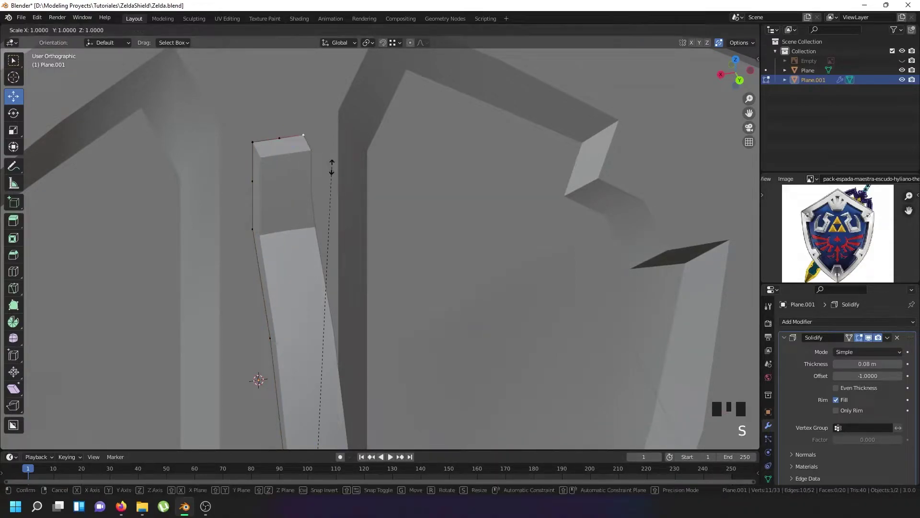
pyautogui.press('x')
pyautogui.press('0')
pyautogui.press('Return')
pyautogui.scroll(-1, 359, 201)
pyautogui.scroll(-5, 359, 201)
pyautogui.press('Tab')
pyautogui.moveTo(357, 263); pyautogui.dragTo(372, 232, button='middle')
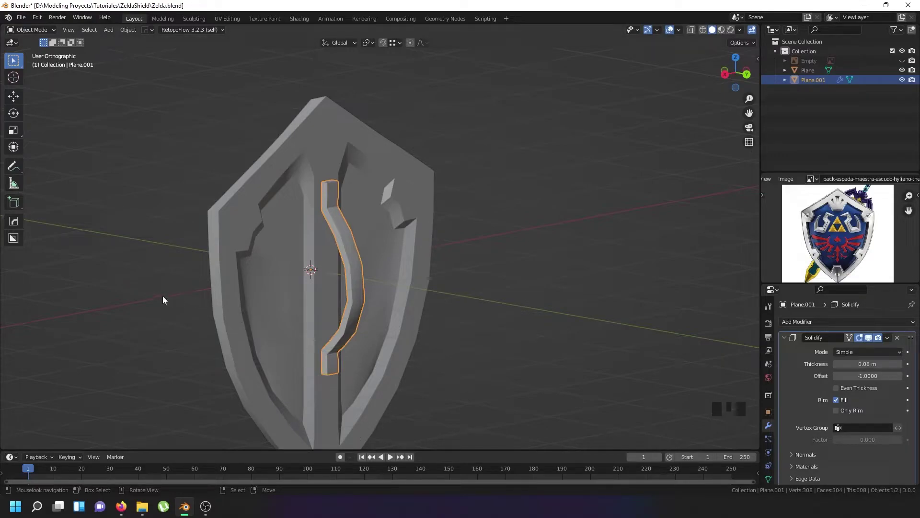
# Add a circle mesh with 12 vertices at the shield's centre while viewing the shield from the back.
pyautogui.rightClick(270, 262)
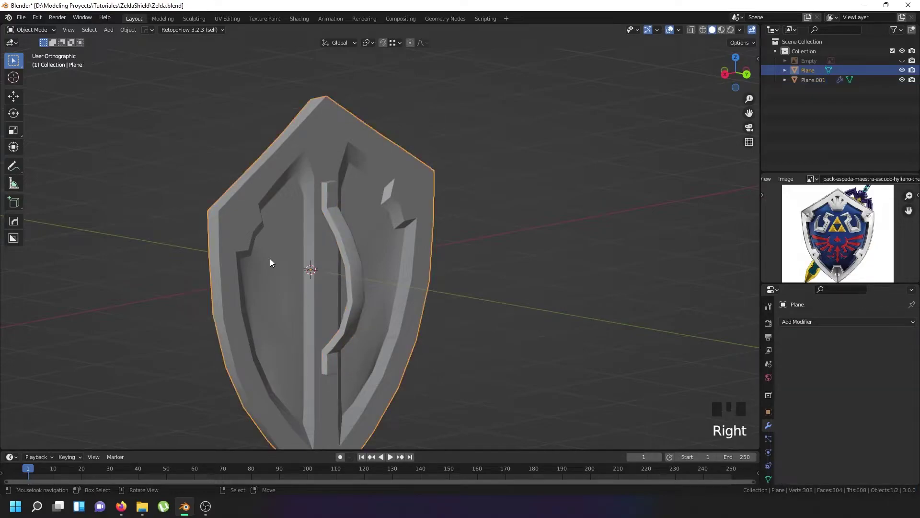
pyautogui.press('KP_3')
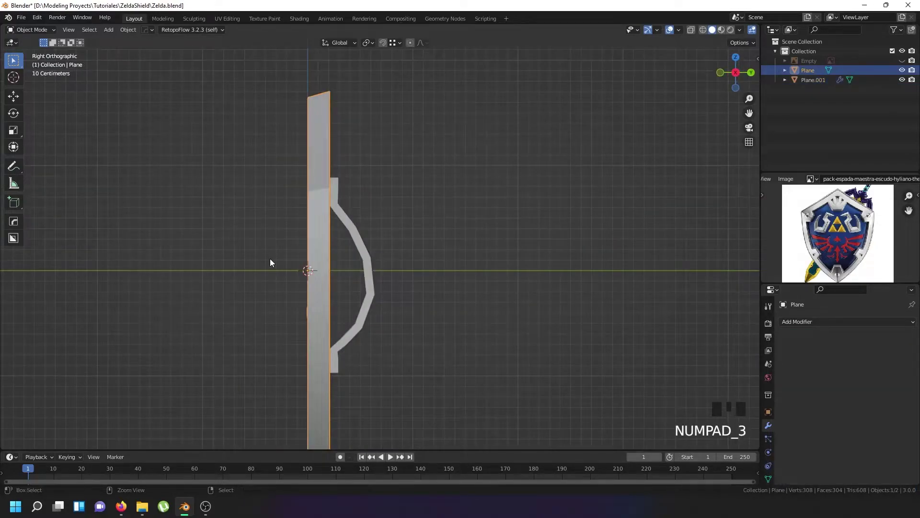
pyautogui.press('ctrl+KP_1')
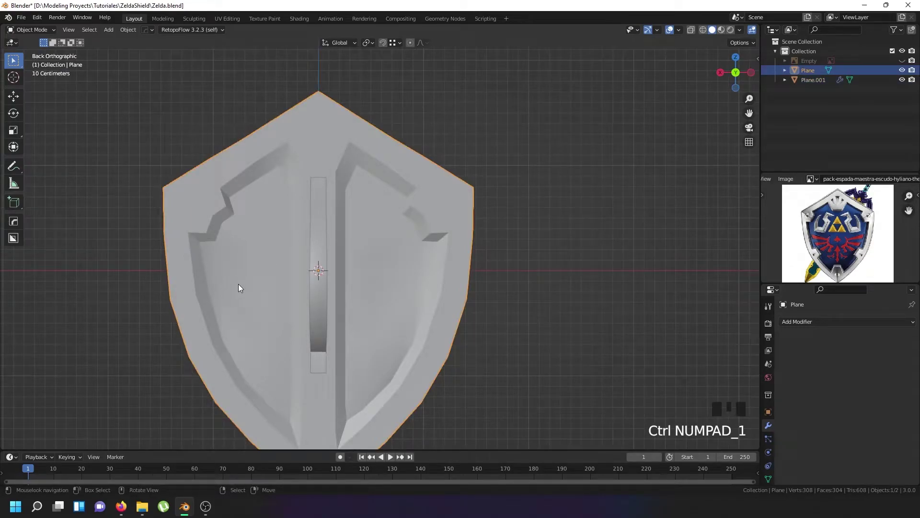
pyautogui.press('Tab')
pyautogui.press('Tab')
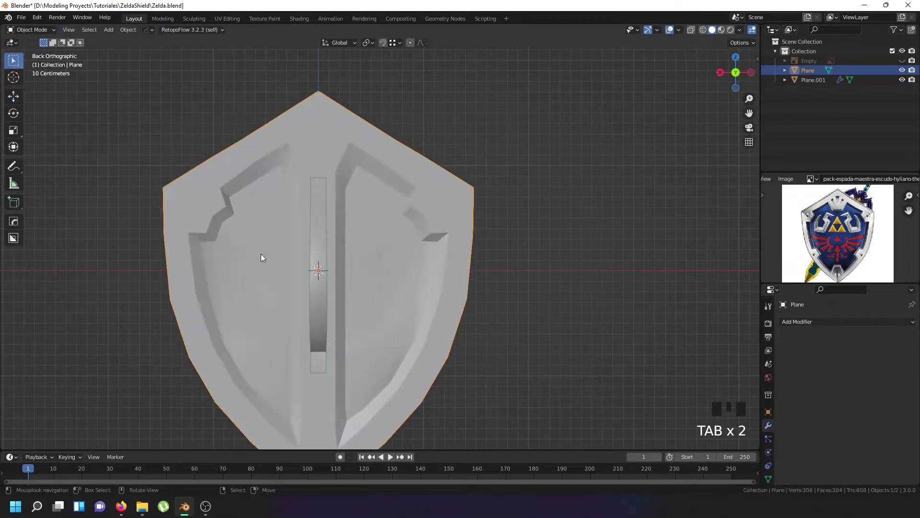
pyautogui.scroll(-3, 261, 258)
pyautogui.scroll(2, 255, 247)
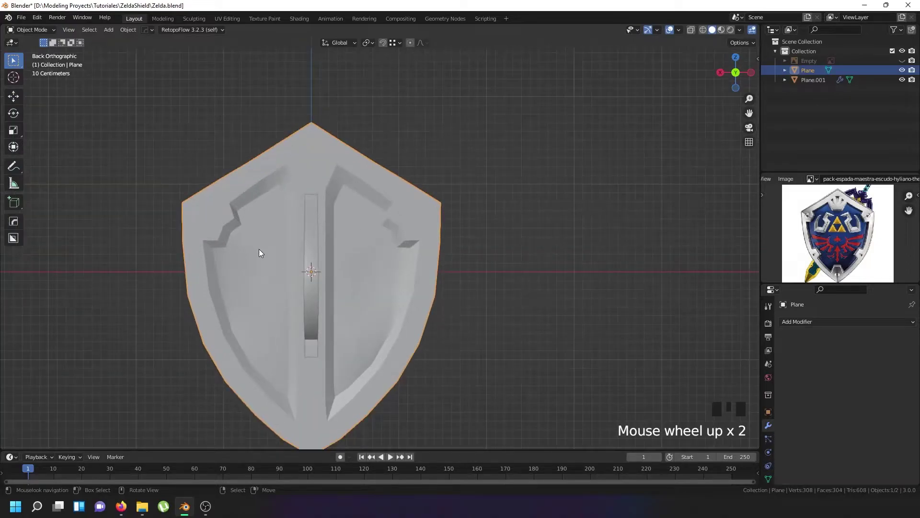
pyautogui.hotkey('shift', 'a')
pyautogui.moveTo(260, 243)
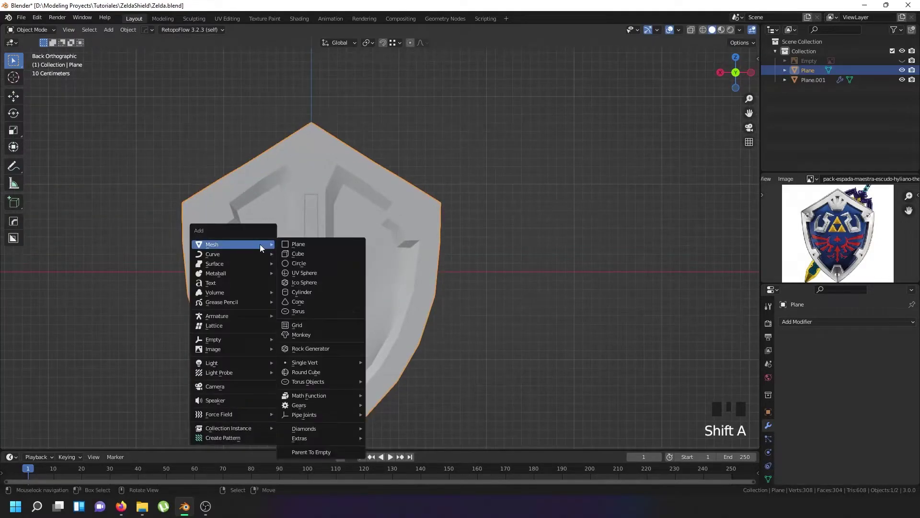
pyautogui.click(305, 266)
pyautogui.click(129, 336)
pyautogui.write('12')
pyautogui.press('Return')
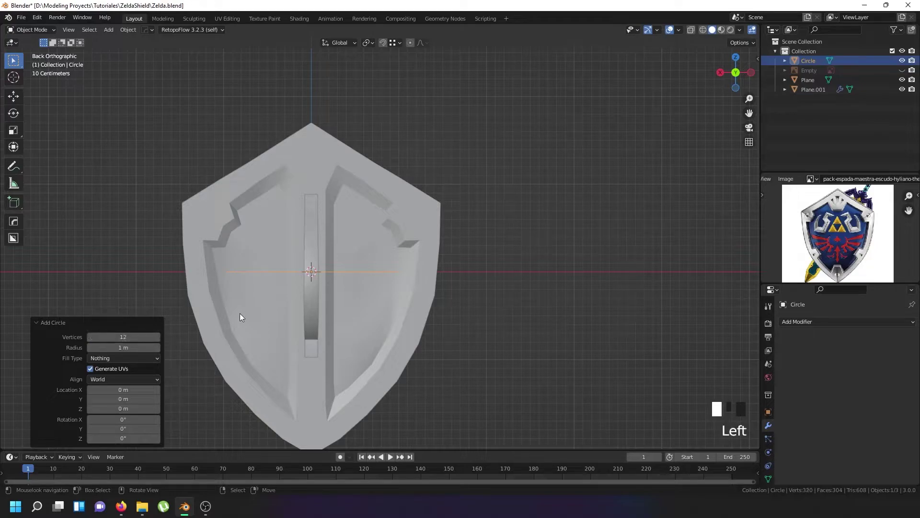
# Enter Edit Mode on the new circle and select all its vertices.
pyautogui.press('Tab')
pyautogui.press('a')
pyautogui.press('a')
pyautogui.press('a')
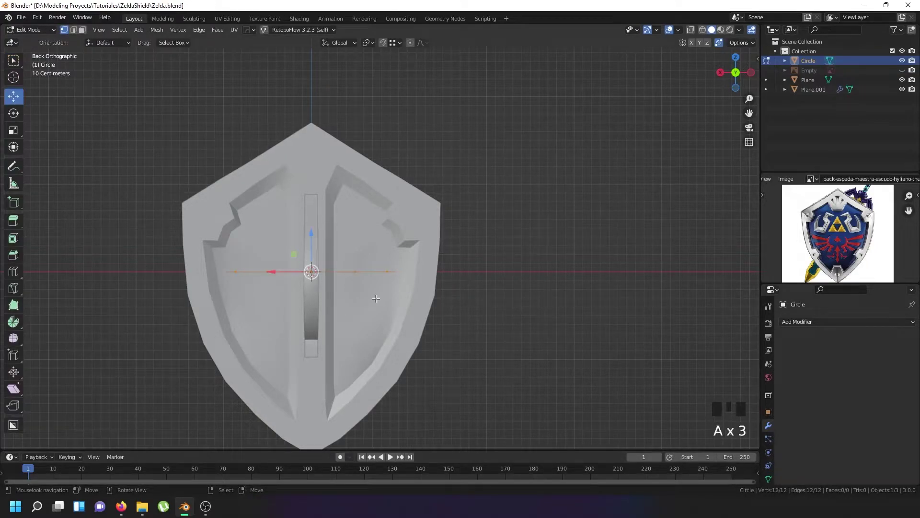
pyautogui.write('r90')
pyautogui.press('Return')
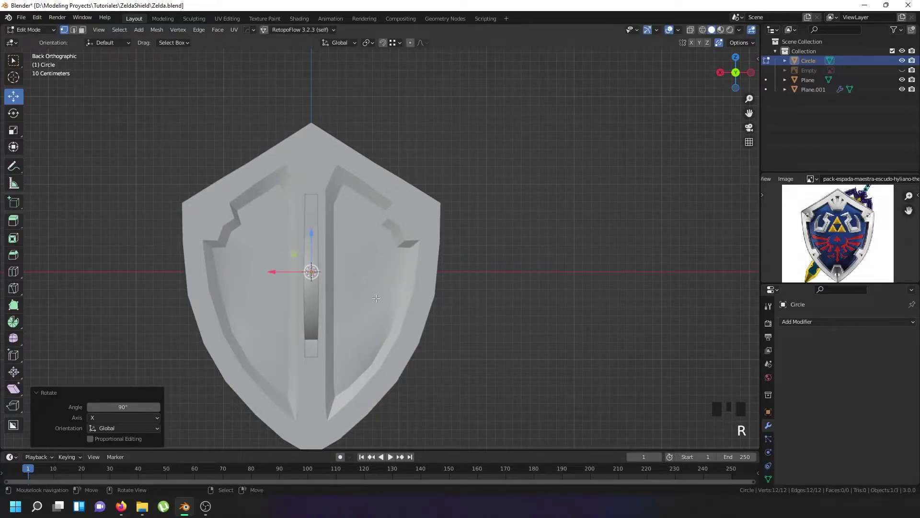
pyautogui.hotkey('ctrl', 'z')
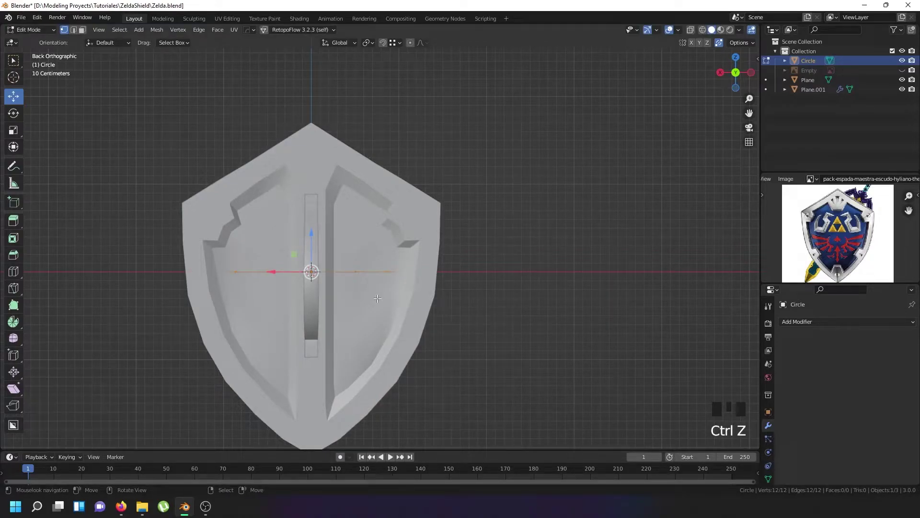
pyautogui.press('r')
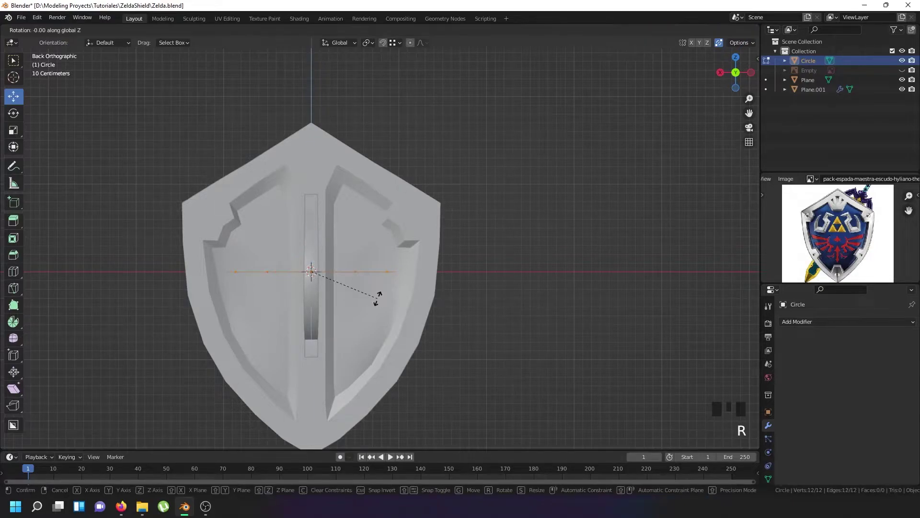
pyautogui.press('Escape')
# Rotate the circle 90° about the X axis and display the scene in wireframe.
pyautogui.write('rx90')
pyautogui.press('Return')
pyautogui.press('z')
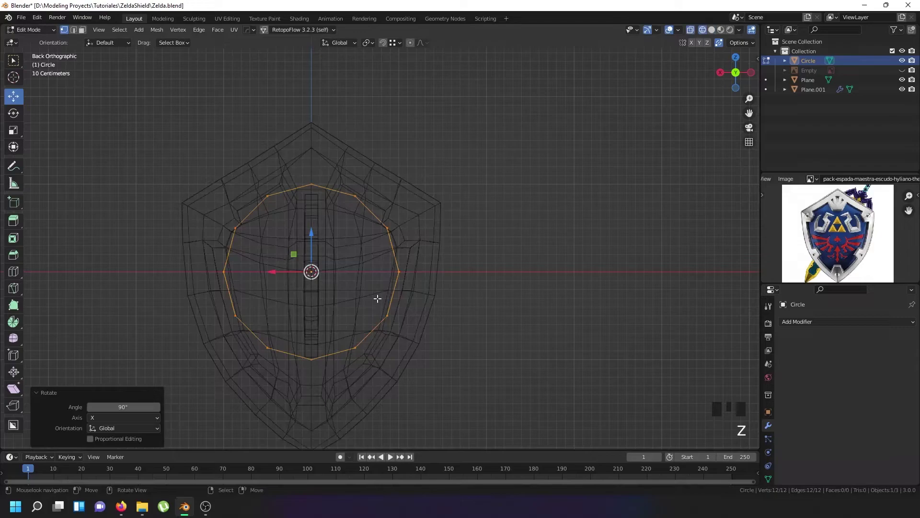
# Scale the circle to 0.130, move it about 0.673 m along X and 0.394 m along Z, then scale it by 0.654.
pyautogui.press('s')
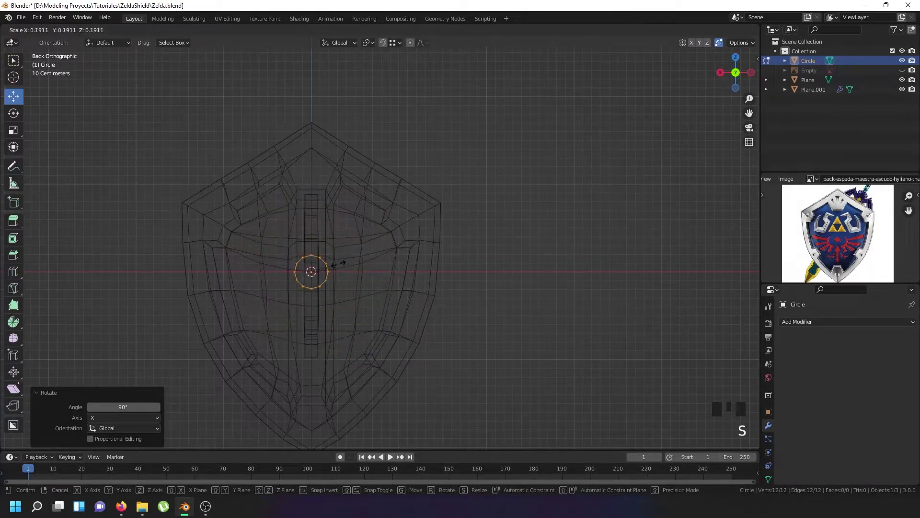
pyautogui.click(355, 277)
pyautogui.press('g')
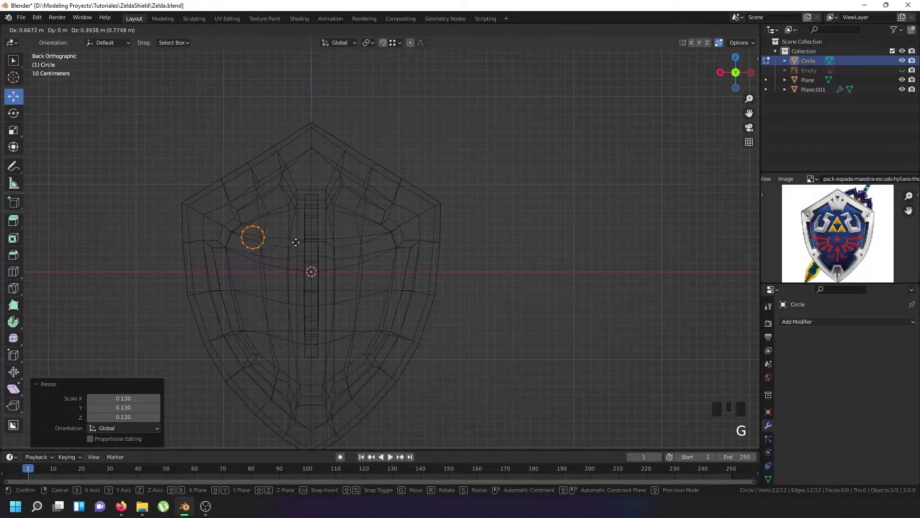
pyautogui.click(296, 241)
pyautogui.scroll(3, 351, 263)
pyautogui.press('s')
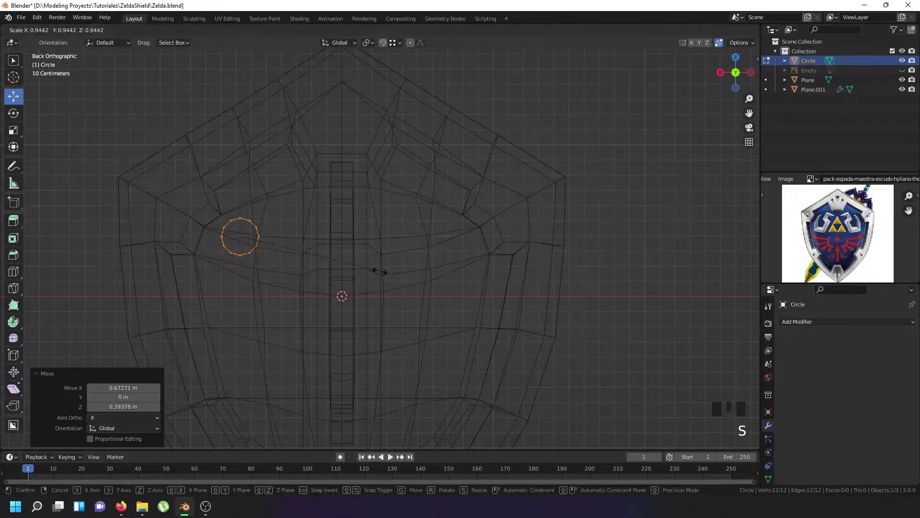
pyautogui.click(338, 263)
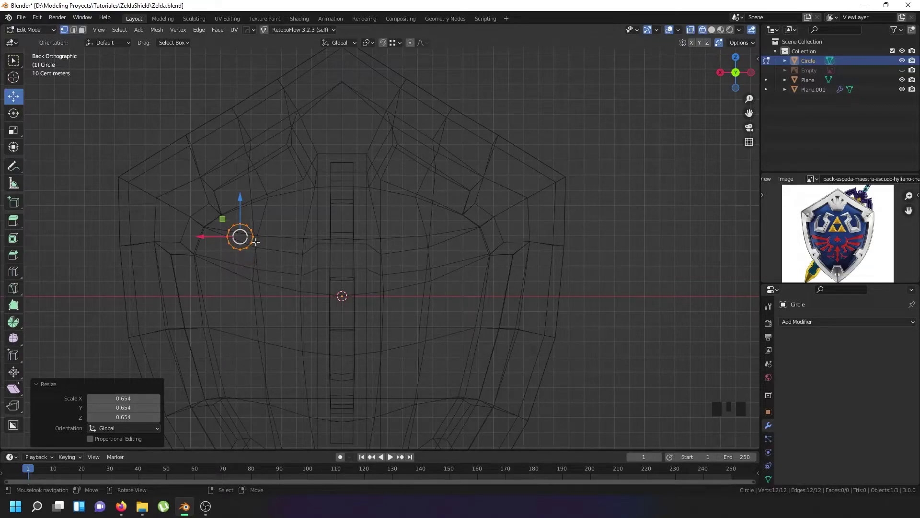
# Switch to solid shading and extrude the circle into a tube about 0.426 m along Y, out from the shield's back.
pyautogui.press('z')
pyautogui.moveTo(253, 263); pyautogui.dragTo(256, 233, button='middle')
pyautogui.press('e')
pyautogui.moveTo(253, 219); pyautogui.dragTo(207, 237)
pyautogui.press('ctrl')
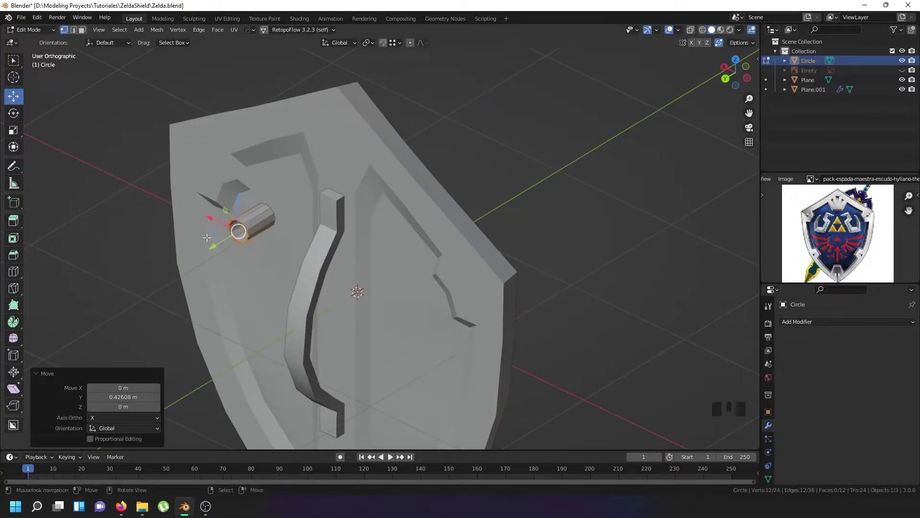
# From the right side view, extrude the tube's end ring about 0.057 m along Y and rotate the new ring 45°.
pyautogui.press('KP_3')
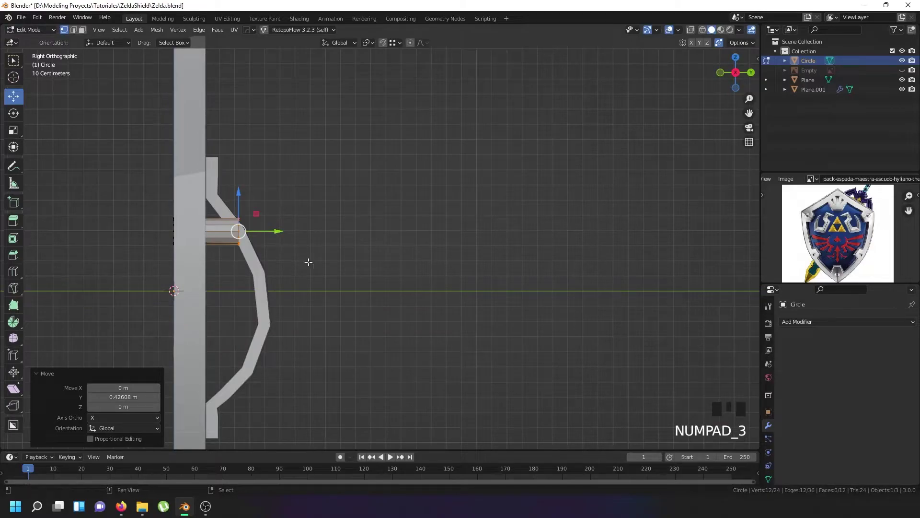
pyautogui.keyDown('shift'); pyautogui.moveTo(308, 263); pyautogui.dragTo(324, 225, button='middle'); pyautogui.keyUp('shift')
pyautogui.press('e')
pyautogui.rightClick(338, 230)
pyautogui.moveTo(300, 198); pyautogui.dragTo(305, 198)
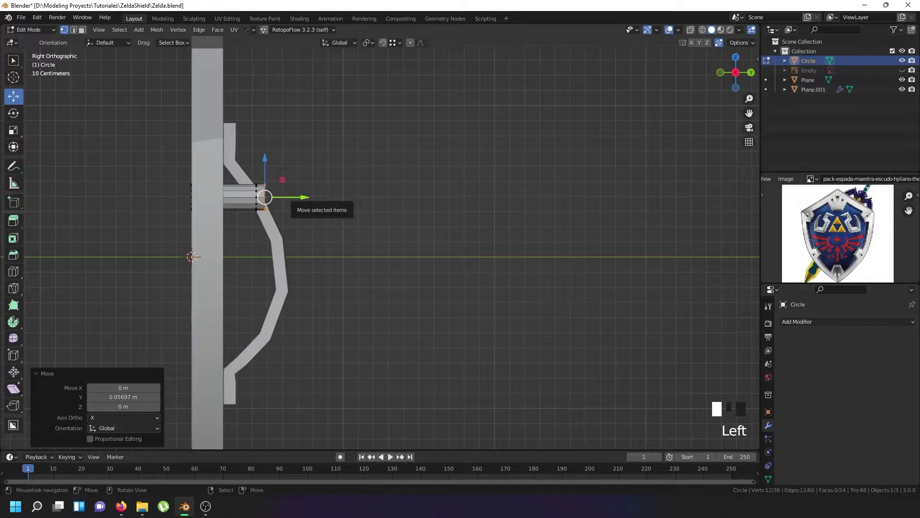
pyautogui.write('r45')
pyautogui.press('Return')
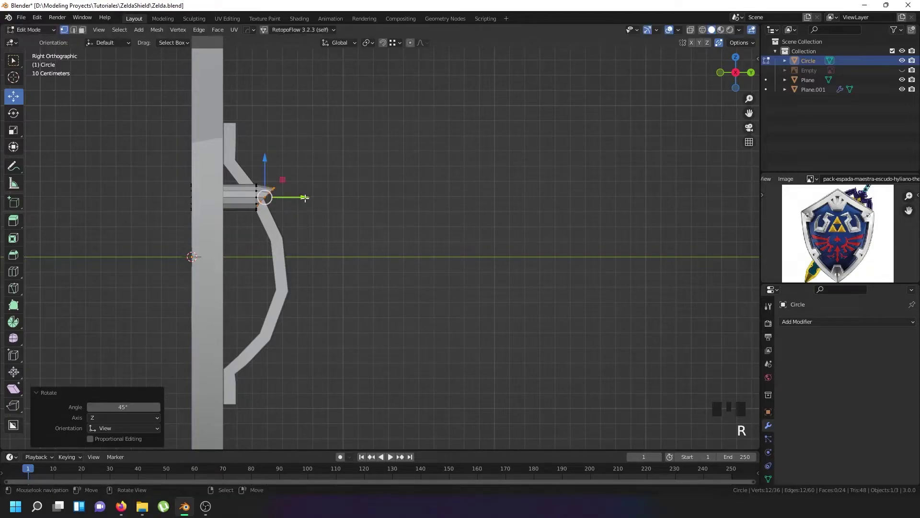
# Lower the tilted end ring slightly and move it about 0.019 m outward along Y to shape the bend.
pyautogui.scroll(5, 296, 196)
pyautogui.moveTo(216, 167); pyautogui.dragTo(217, 184)
pyautogui.moveTo(252, 223); pyautogui.dragTo(258, 219)
pyautogui.scroll(-5, 257, 222)
# Extrude the tilted ring downward, flatten its end by scaling Z to 0, and lower the end about 0.104 m.
pyautogui.keyDown('shift'); pyautogui.moveTo(248, 233); pyautogui.dragTo(263, 187, button='middle'); pyautogui.keyUp('shift')
pyautogui.press('e')
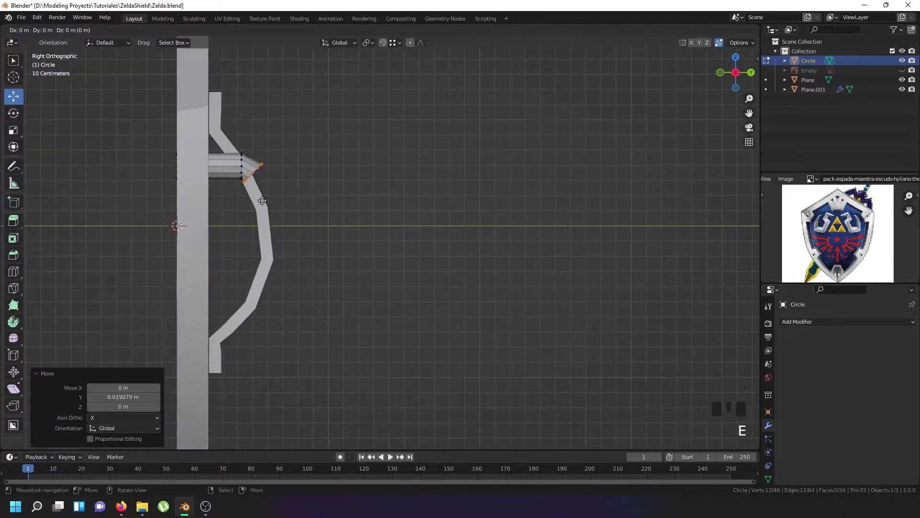
pyautogui.click(262, 204)
pyautogui.press('s')
pyautogui.press('z')
pyautogui.press('0')
pyautogui.click(261, 205)
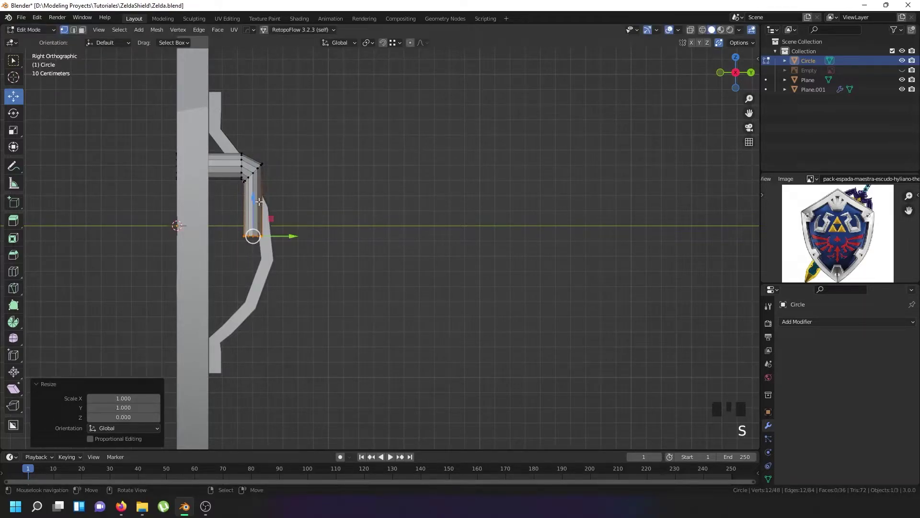
pyautogui.moveTo(254, 197); pyautogui.dragTo(253, 213)
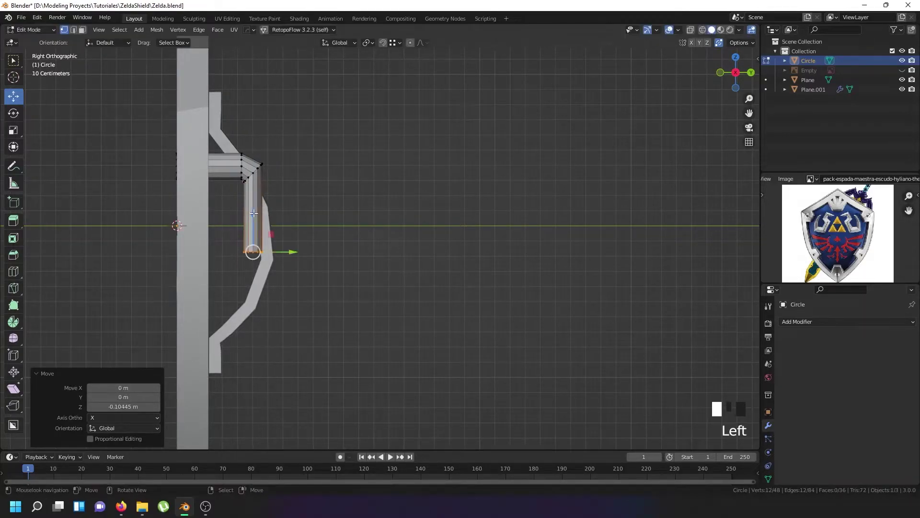
# Select the whole tube and symmetrize it from +Z to -Z to form both halves of the grip.
pyautogui.press('a')
pyautogui.press('a')
pyautogui.press('a')
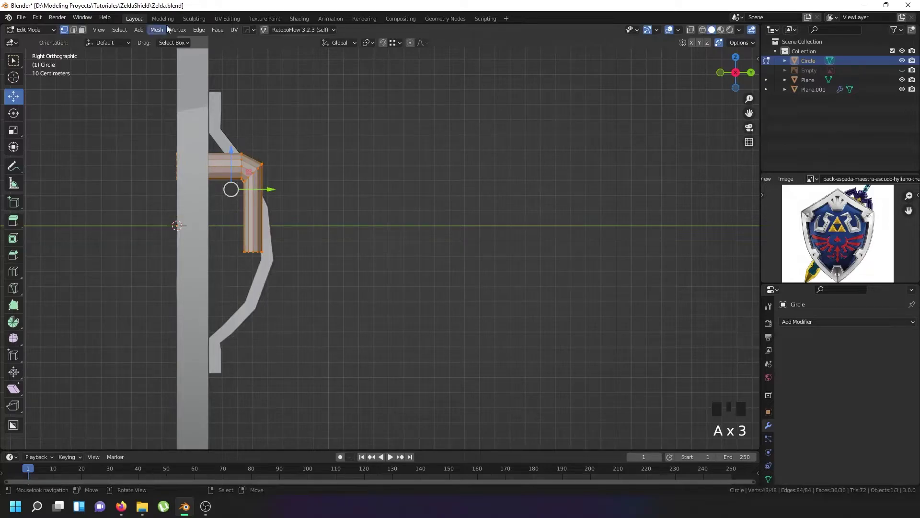
pyautogui.click(157, 30)
pyautogui.click(189, 181)
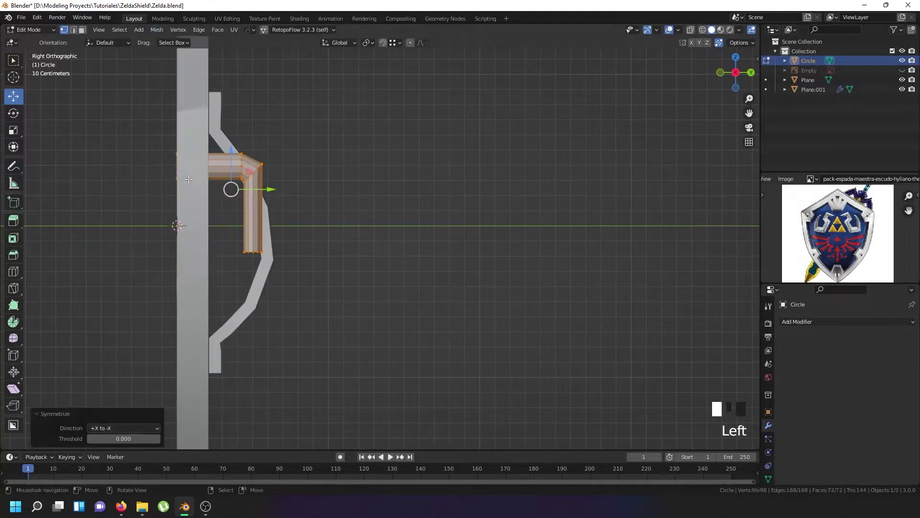
pyautogui.click(121, 428)
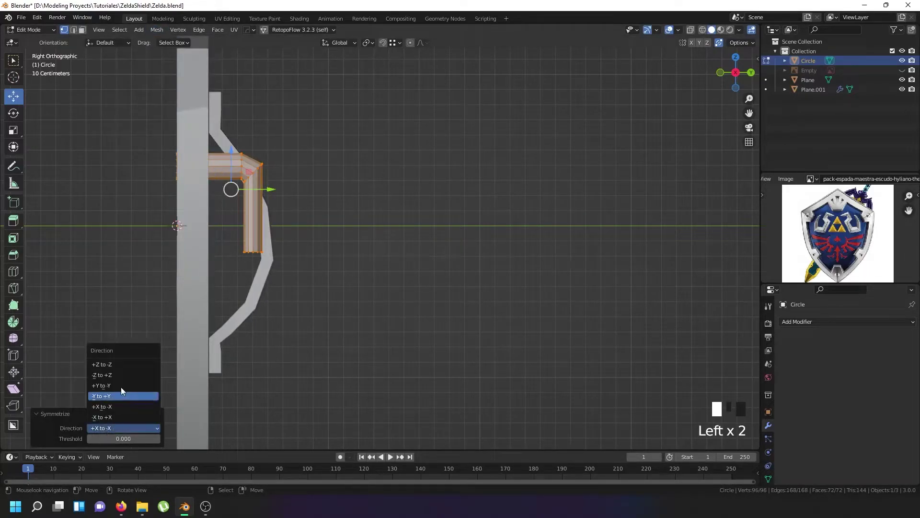
pyautogui.click(124, 365)
# Select the open edge loops at both tube ends and reposition them along Y, finishing with a move of about -0.033 m.
pyautogui.moveTo(319, 224); pyautogui.dragTo(266, 292, button='middle')
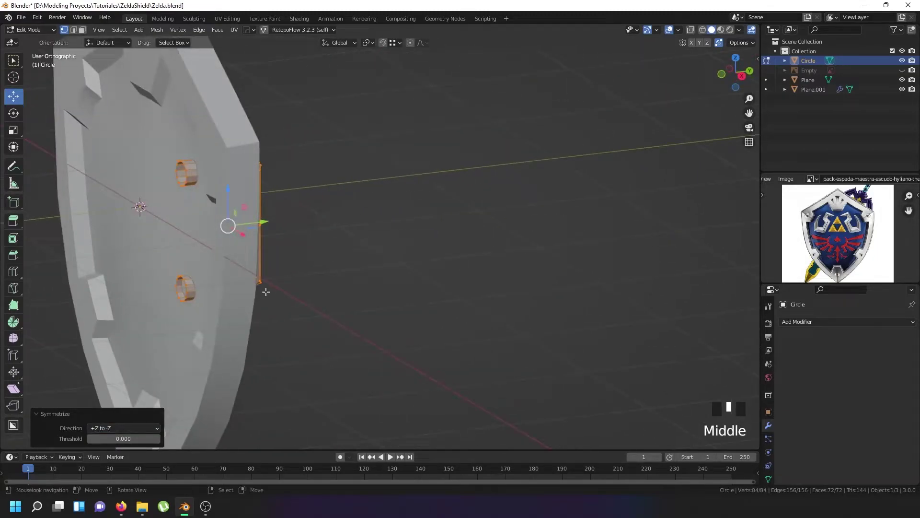
pyautogui.scroll(2, 185, 293)
pyautogui.keyDown('alt'); pyautogui.keyDown('shift'); pyautogui.rightClick(186, 290); pyautogui.keyUp('shift'); pyautogui.keyUp('alt')
pyautogui.keyDown('alt'); pyautogui.keyDown('shift'); pyautogui.rightClick(186, 119); pyautogui.keyUp('shift'); pyautogui.keyUp('alt')
pyautogui.scroll(-3, 196, 128)
pyautogui.scroll(5, 201, 131)
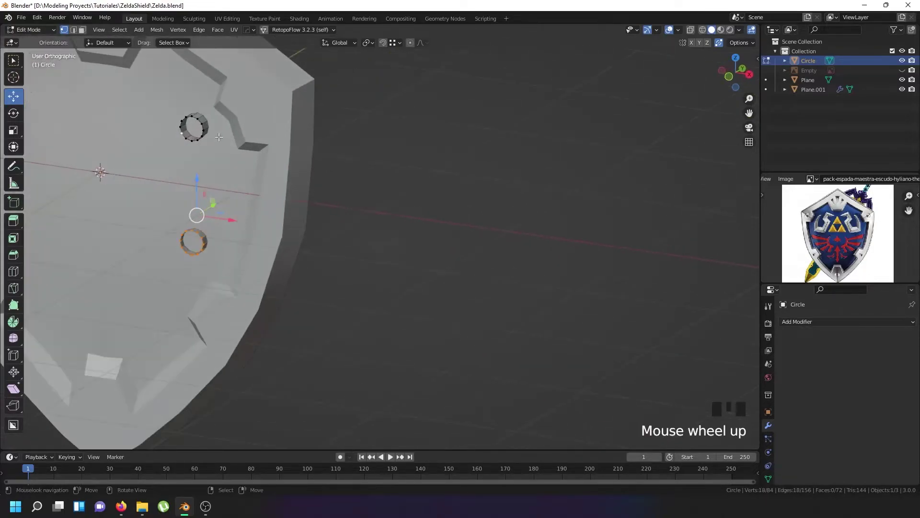
pyautogui.scroll(2, 219, 137)
pyautogui.hotkey('ctrl', 'z')
pyautogui.keyDown('alt'); pyautogui.keyDown('shift'); pyautogui.rightClick(185, 145); pyautogui.keyUp('shift'); pyautogui.keyUp('alt')
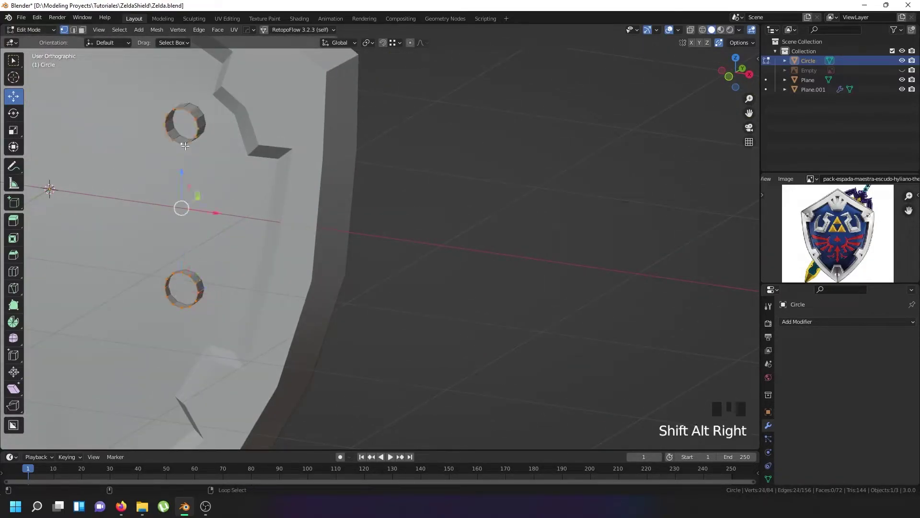
pyautogui.moveTo(185, 146); pyautogui.dragTo(218, 203, button='middle')
pyautogui.moveTo(220, 198); pyautogui.dragTo(244, 193)
pyautogui.moveTo(244, 194)
pyautogui.mouseDown(button='middle')
pyautogui.moveTo(221, 194)
pyautogui.moveTo(237, 193)
pyautogui.mouseUp(button='middle')
pyautogui.moveTo(239, 202); pyautogui.dragTo(232, 199)
pyautogui.moveTo(232, 200); pyautogui.dragTo(264, 185, button='middle')
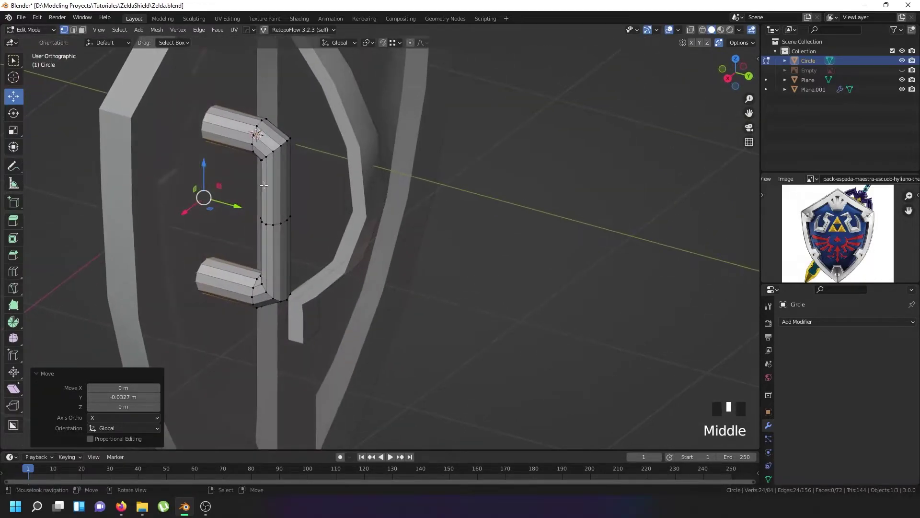
pyautogui.press('Tab')
pyautogui.moveTo(278, 221); pyautogui.dragTo(279, 271, button='middle')
pyautogui.press('Tab')
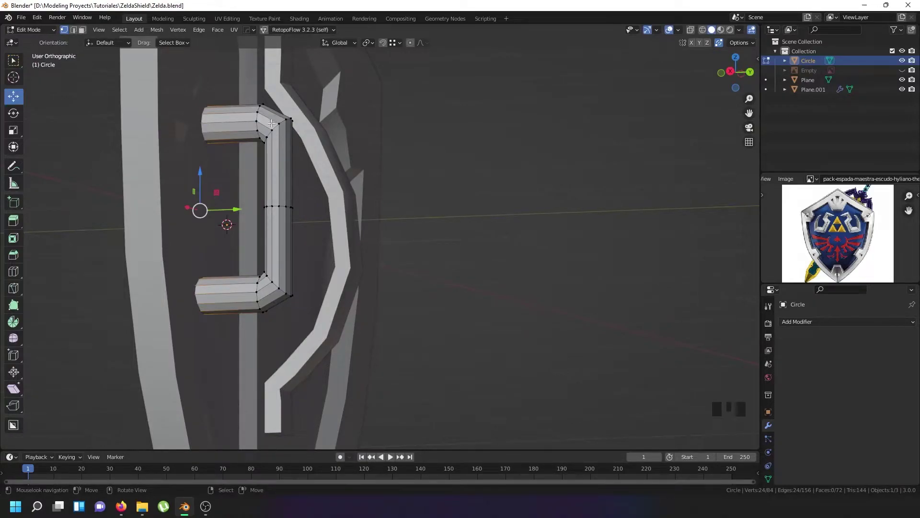
pyautogui.keyDown('shift'); pyautogui.moveTo(279, 125); pyautogui.dragTo(206, 258, button='middle'); pyautogui.keyUp('shift')
pyautogui.keyDown('alt'); pyautogui.keyDown('shift'); pyautogui.rightClick(256, 191); pyautogui.keyUp('shift'); pyautogui.keyUp('alt')
# Select all objects in Object Mode and shade them smooth.
pyautogui.press('Tab')
pyautogui.scroll(-4, 201, 257)
pyautogui.press('a')
pyautogui.press('a')
pyautogui.press('a')
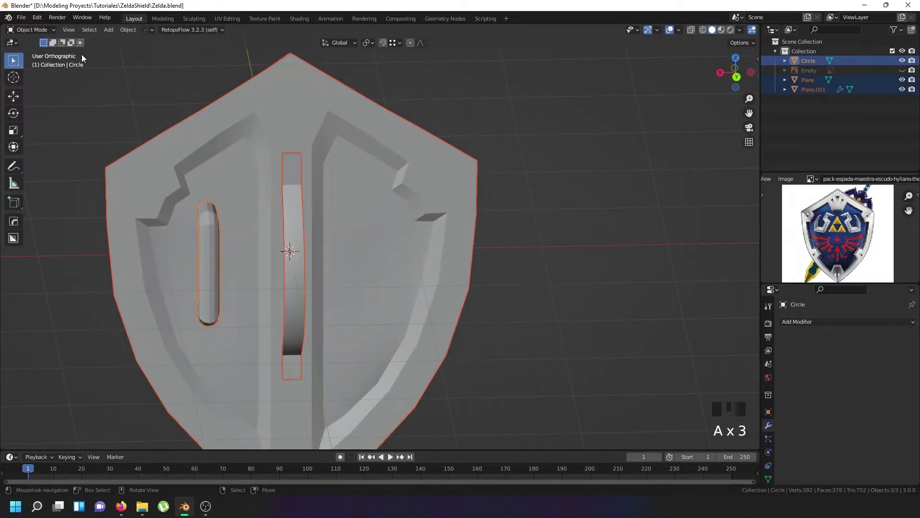
pyautogui.click(127, 31)
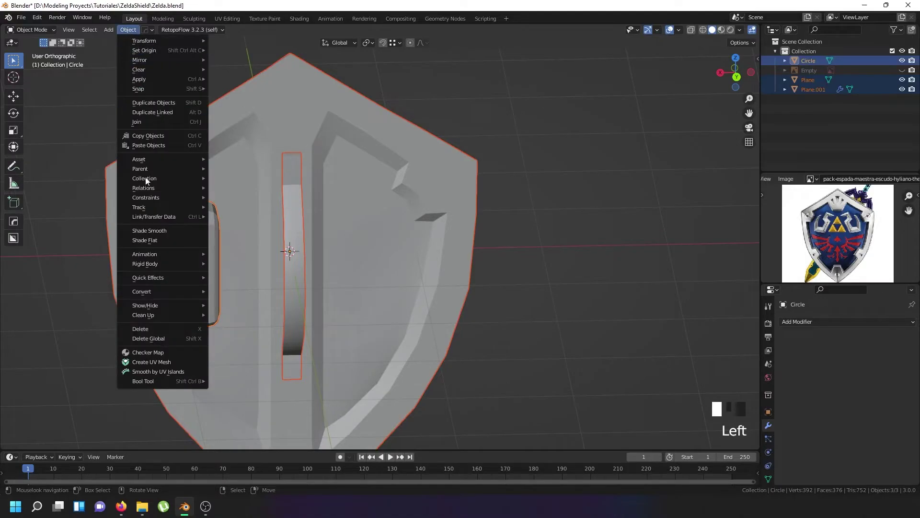
pyautogui.click(163, 231)
# In Edit Mode, delete the edge loop on the upper horizontal tube segment just before the bend.
pyautogui.moveTo(162, 230); pyautogui.dragTo(248, 205, button='middle')
pyautogui.press('Tab')
pyautogui.scroll(5, 231, 222)
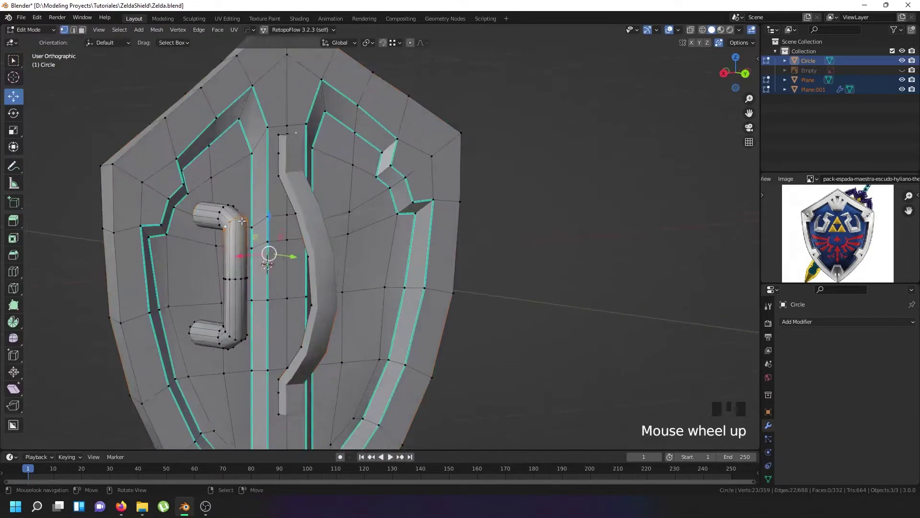
pyautogui.rightClick(230, 222)
pyautogui.press('KP_3')
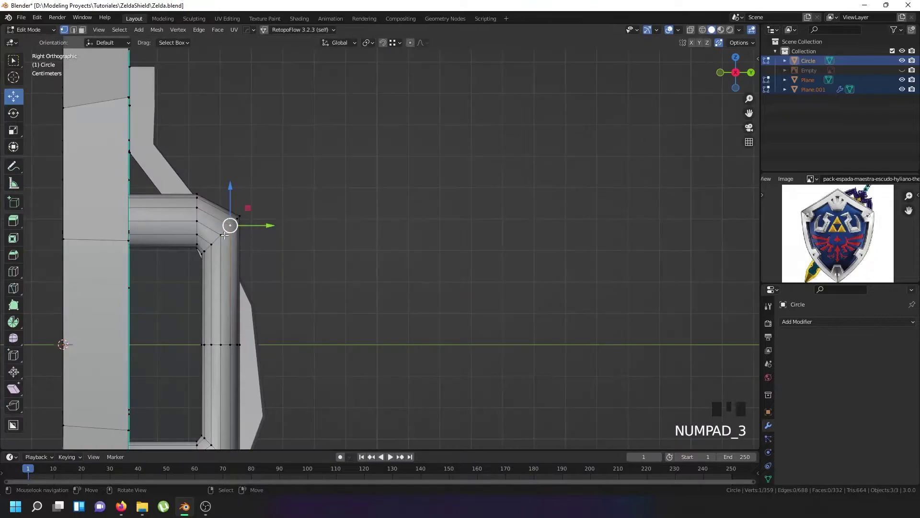
pyautogui.scroll(2, 216, 239)
pyautogui.keyDown('alt'); pyautogui.keyDown('shift'); pyautogui.rightClick(193, 235); pyautogui.keyUp('shift'); pyautogui.keyUp('alt')
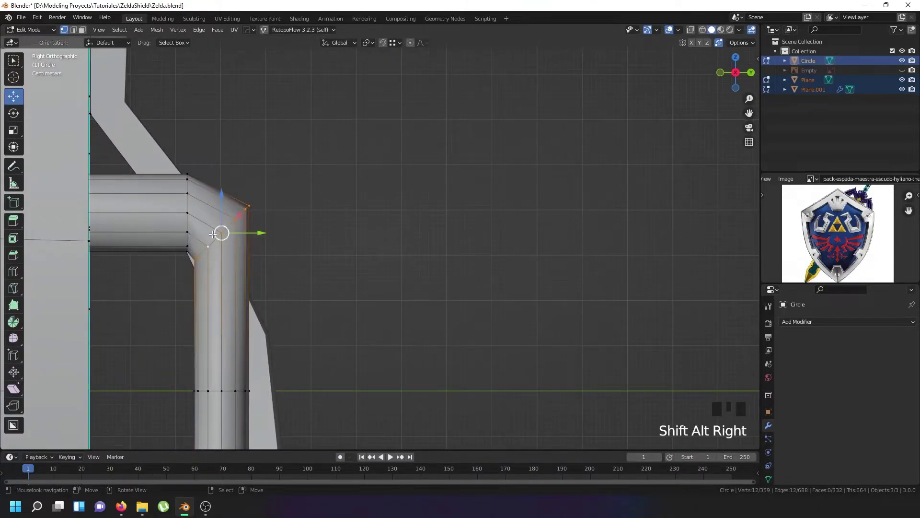
pyautogui.keyDown('alt'); pyautogui.keyDown('shift'); pyautogui.rightClick(188, 225); pyautogui.keyUp('shift'); pyautogui.keyUp('alt')
pyautogui.press('x')
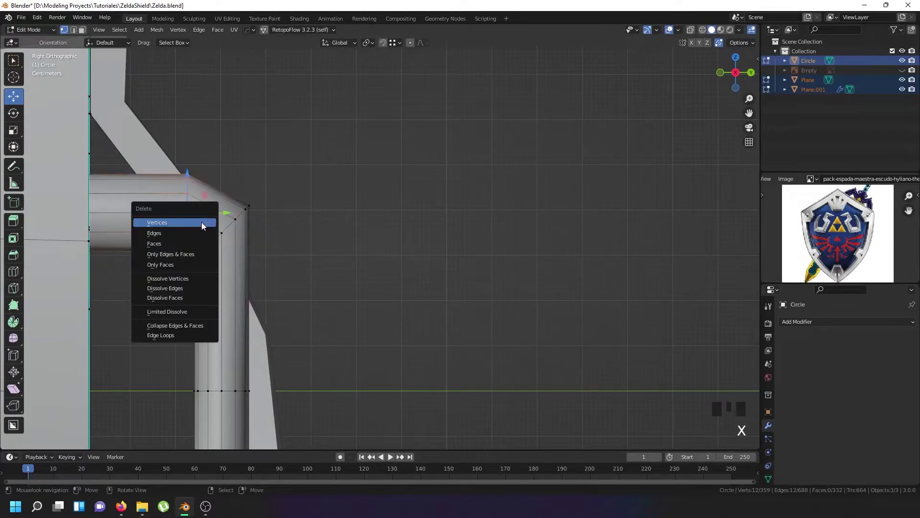
pyautogui.click(185, 335)
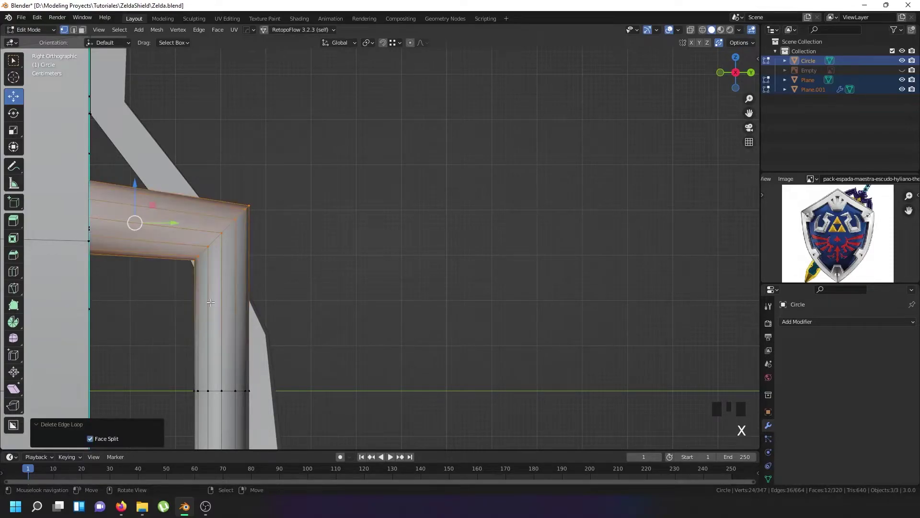
# Select the edge loop at the tube's upper corner, raise it along Z, and scale it by 1.173.
pyautogui.keyDown('alt'); pyautogui.keyDown('shift'); pyautogui.rightClick(220, 234); pyautogui.keyUp('shift'); pyautogui.keyUp('alt')
pyautogui.moveTo(222, 191); pyautogui.dragTo(225, 174)
pyautogui.press('s')
pyautogui.click(286, 169)
# Try beveling the upper corner loop with 3 segments about 0.149 m wide, and check the shape in Object Mode.
pyautogui.moveTo(286, 169); pyautogui.dragTo(259, 230, button='middle')
pyautogui.hotkey('ctrl', 'b')
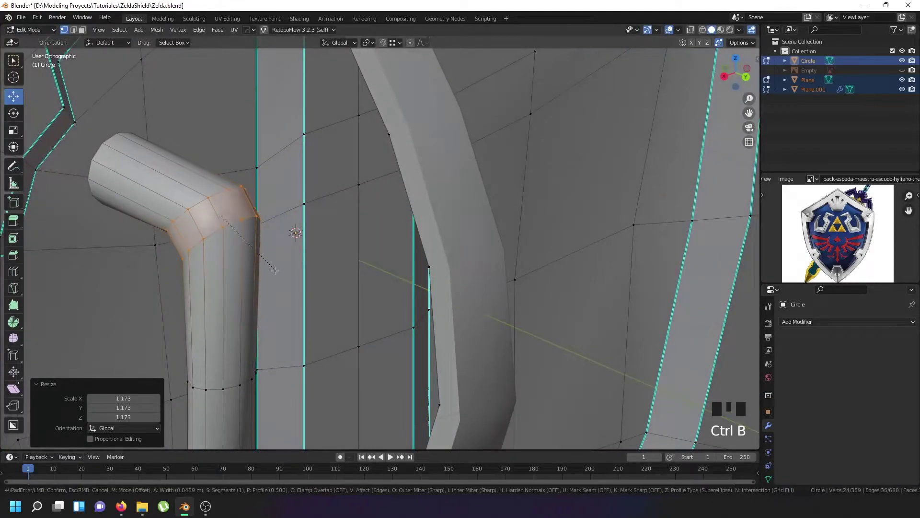
pyautogui.scroll(2, 283, 292)
pyautogui.click(281, 289)
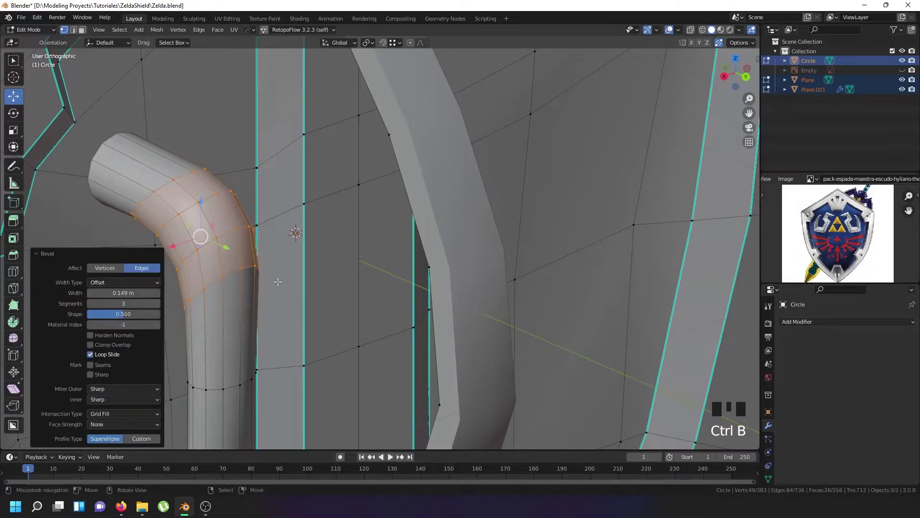
pyautogui.scroll(-5, 274, 285)
pyautogui.press('Tab')
pyautogui.moveTo(267, 280); pyautogui.dragTo(306, 249, button='middle')
pyautogui.press('Tab')
pyautogui.press('Tab')
pyautogui.press('Tab')
pyautogui.moveTo(311, 287)
pyautogui.mouseDown(button='middle')
pyautogui.moveTo(329, 240)
pyautogui.moveTo(308, 226)
pyautogui.moveTo(295, 230)
pyautogui.moveTo(322, 244)
pyautogui.moveTo(319, 277)
pyautogui.mouseUp(button='middle')
# Undo the corner bevel.
pyautogui.hotkey('ctrl', 'z')
pyautogui.hotkey('ctrl', 'z')
pyautogui.hotkey('ctrl', 'z')
pyautogui.hotkey('ctrl', 'z')
pyautogui.hotkey('ctrl', 'z')
pyautogui.hotkey('ctrl', 'z')
pyautogui.hotkey('ctrl', 'z')
# Scale the upper corner loop to 0.888 along X and about 0.83 along Y.
pyautogui.scroll(4, 325, 213)
pyautogui.press('s')
pyautogui.press('x')
pyautogui.click(343, 275)
pyautogui.moveTo(335, 281); pyautogui.dragTo(376, 220, button='middle')
pyautogui.scroll(-1, 378, 247)
pyautogui.press('s')
pyautogui.press('y')
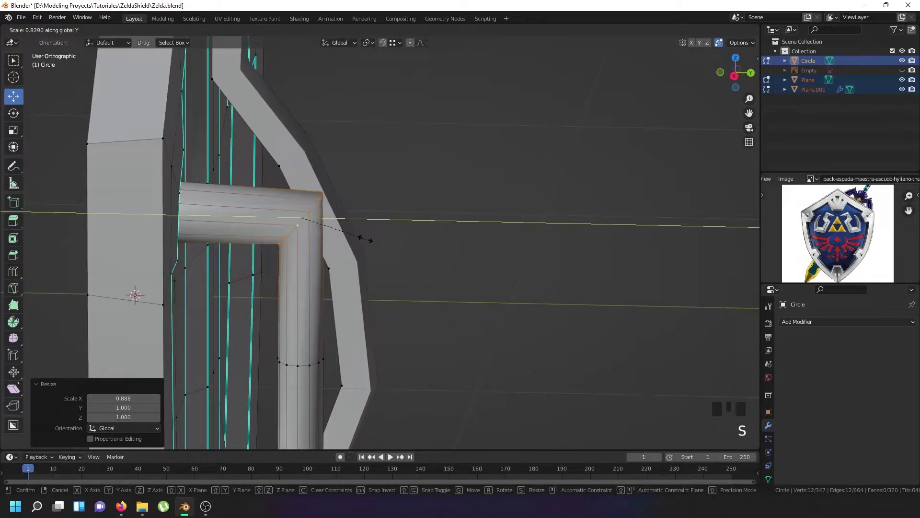
pyautogui.click(365, 238)
# Fine-tune the corner loop's height, raising it about 0.013 m and lowering it about 0.010 m, then scale it by 1.107.
pyautogui.moveTo(302, 178); pyautogui.dragTo(304, 174)
pyautogui.press('KP_1')
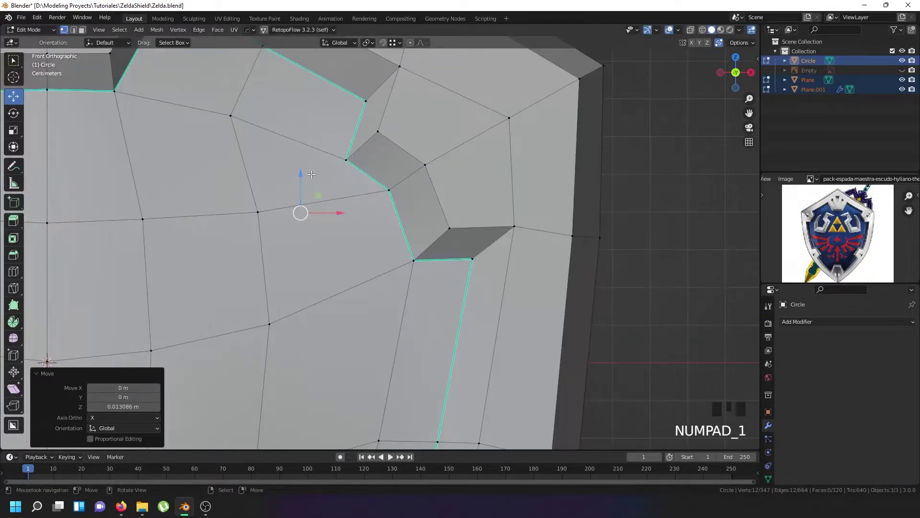
pyautogui.press('KP_3')
pyautogui.moveTo(300, 179); pyautogui.dragTo(299, 182)
pyautogui.press('s')
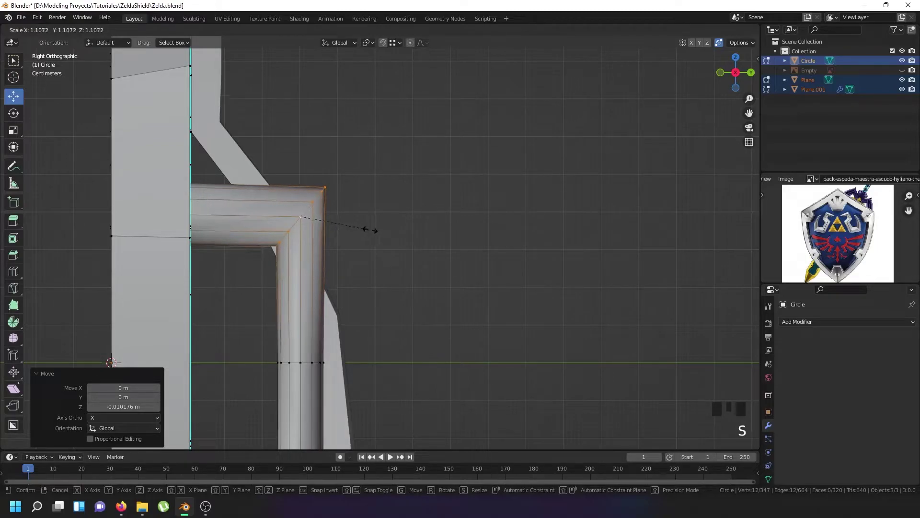
pyautogui.click(369, 233)
# Bevel the upper corner loop with 3 segments to round the tube's bend.
pyautogui.scroll(-1, 369, 233)
pyautogui.hotkey('ctrl', 'b')
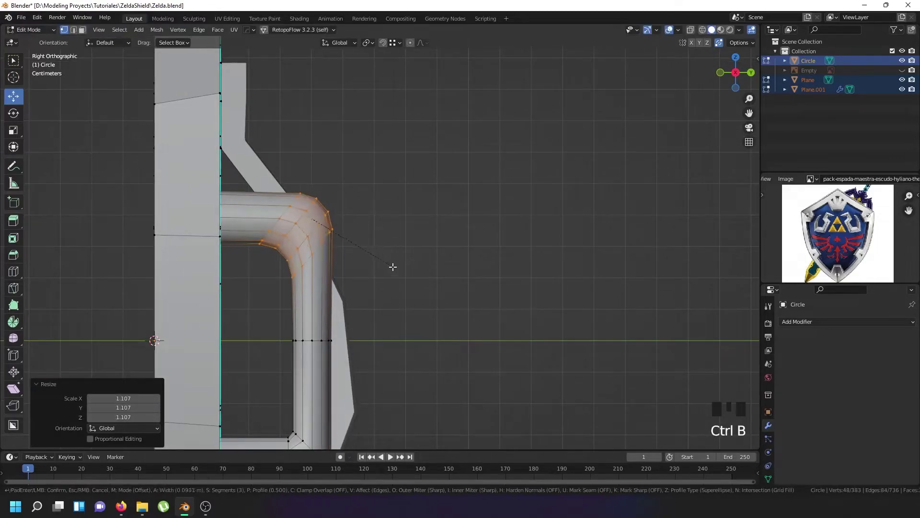
pyautogui.click(402, 279)
pyautogui.scroll(-2, 384, 272)
# Return to Object Mode, select only the tubular grip, and enter Edit Mode on it alone.
pyautogui.press('Tab')
pyautogui.press('Tab')
pyautogui.press('a')
pyautogui.press('a')
pyautogui.press('a')
pyautogui.press('Tab')
pyautogui.rightClick(337, 257)
pyautogui.rightClick(337, 258)
pyautogui.press('Tab')
# Select the entire grip mesh, symmetrize its upper half onto the lower half, and return to Object Mode.
pyautogui.press('a')
pyautogui.press('a')
pyautogui.press('a')
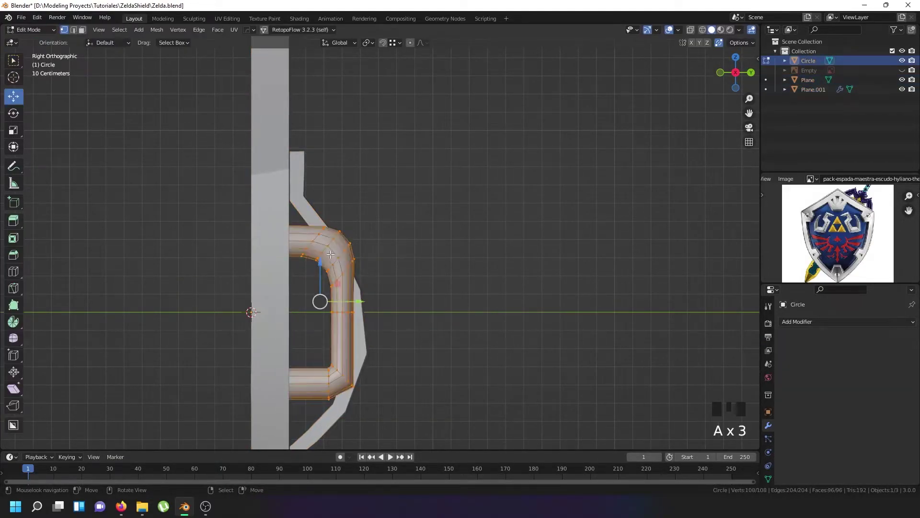
pyautogui.click(157, 30)
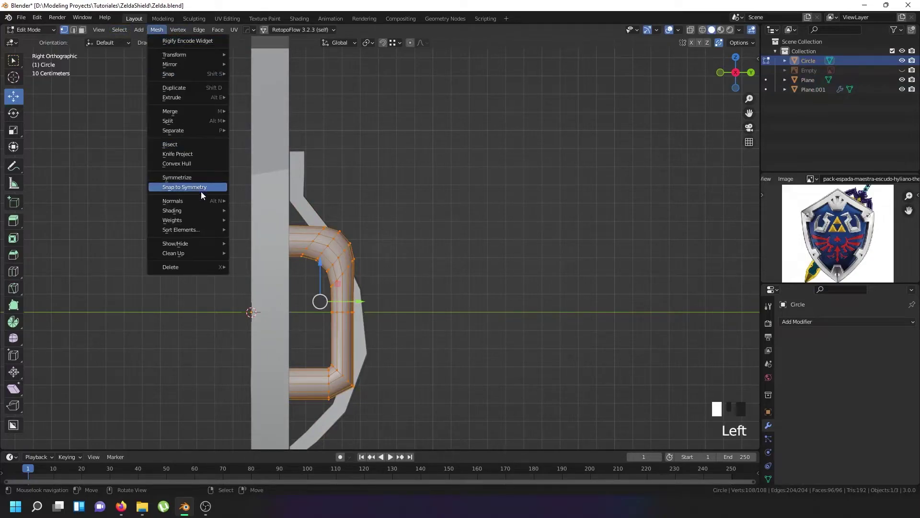
pyautogui.click(198, 179)
pyautogui.moveTo(414, 213); pyautogui.dragTo(350, 258, button='middle')
pyautogui.press('Tab')
pyautogui.scroll(-4, 312, 220)
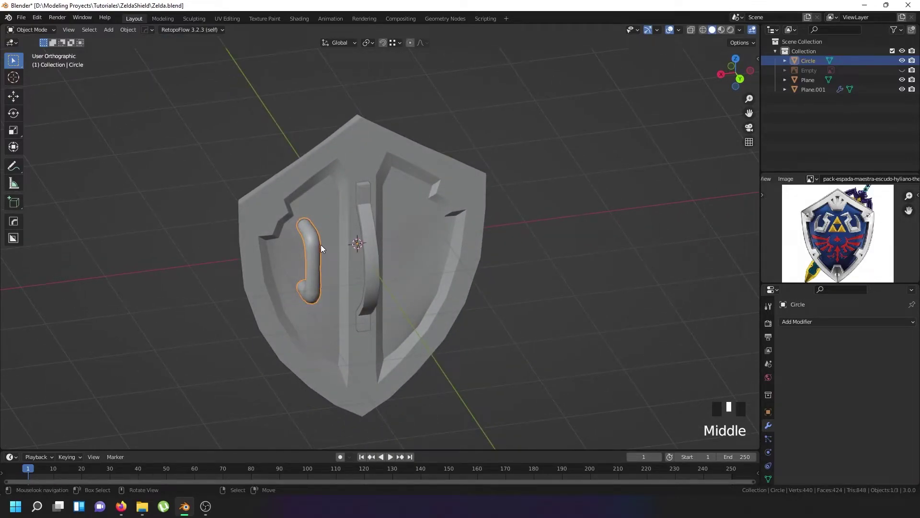
# Widen the entire shield body mesh along the X axis by about 1.07 in Edit Mode, then return to Object Mode.
pyautogui.press('KP_3')
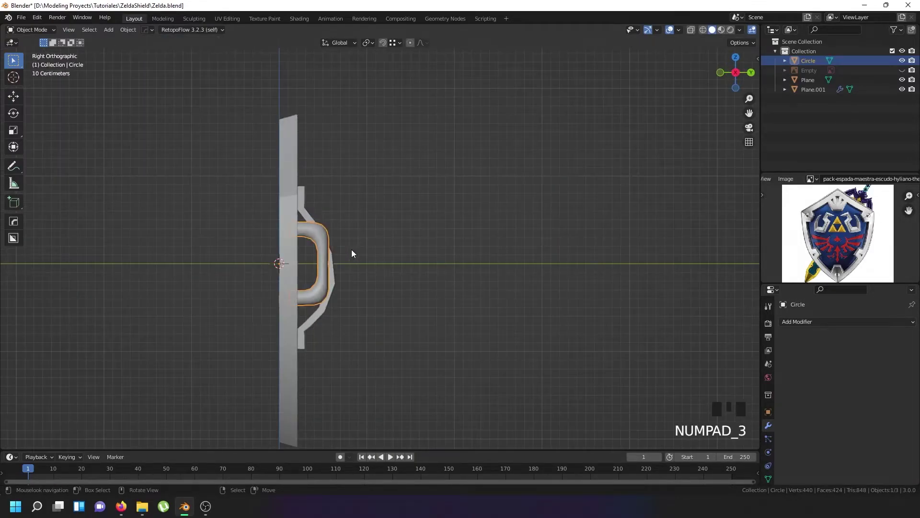
pyautogui.press('ctrl+KP_1')
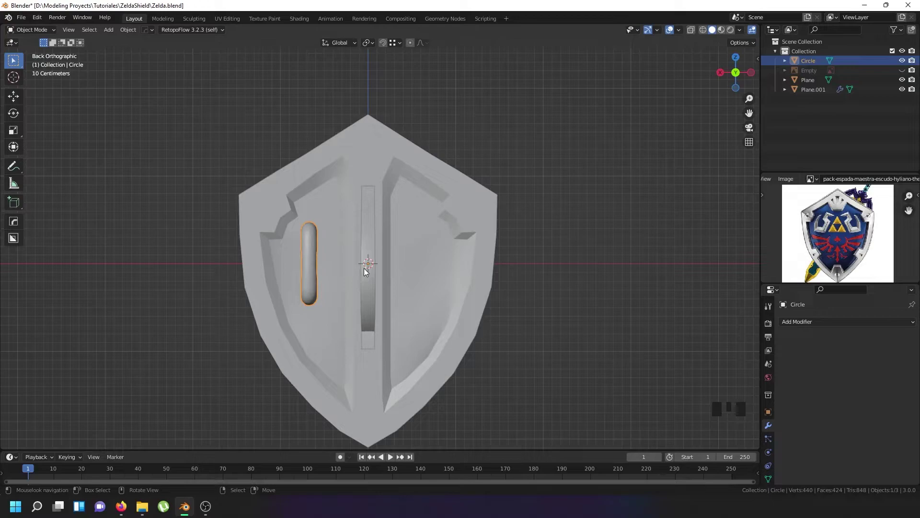
pyautogui.press('Tab')
pyautogui.press('Tab')
pyautogui.rightClick(377, 353)
pyautogui.press('Tab')
pyautogui.press('a')
pyautogui.press('a')
pyautogui.press('a')
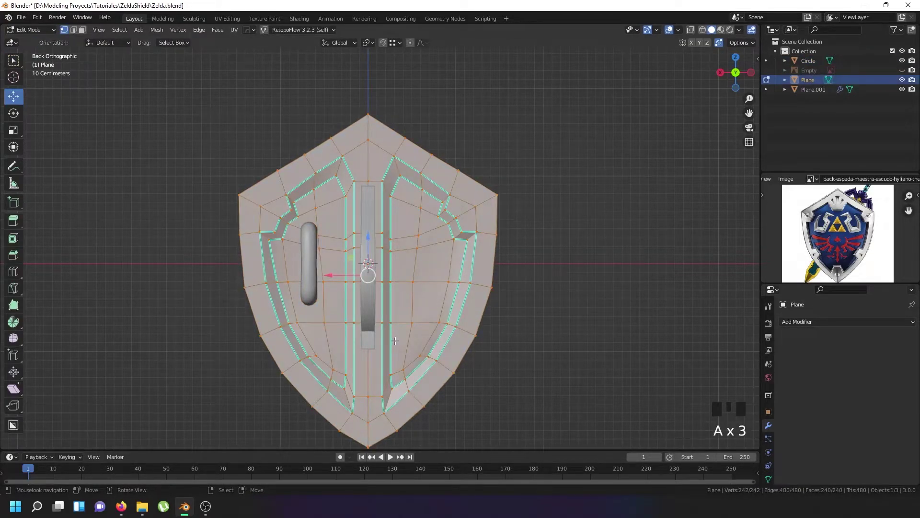
pyautogui.press('s')
pyautogui.rightClick(496, 361)
pyautogui.press('s')
pyautogui.press('x')
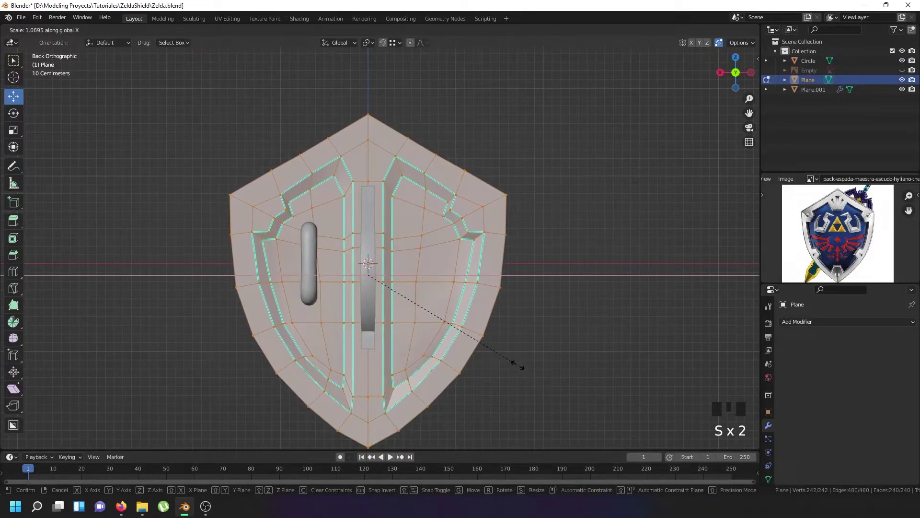
pyautogui.click(518, 365)
pyautogui.press('Tab')
# Select the tubular grip and move its whole mesh slightly along the X axis, away from the central handle.
pyautogui.rightClick(312, 275)
pyautogui.press('Tab')
pyautogui.moveTo(290, 265); pyautogui.dragTo(277, 266)
pyautogui.moveTo(283, 267); pyautogui.dragTo(347, 271, button='middle')
pyautogui.press('Tab')
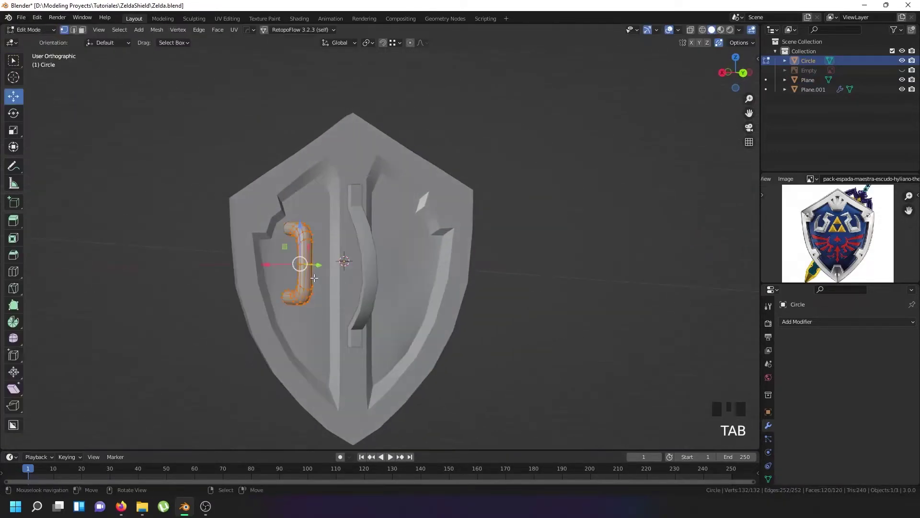
# Delete the edge loop around the middle of the tubular grip, working in wireframe, and return to solid shading in Object Mode.
pyautogui.scroll(3, 314, 277)
pyautogui.press('KP_3')
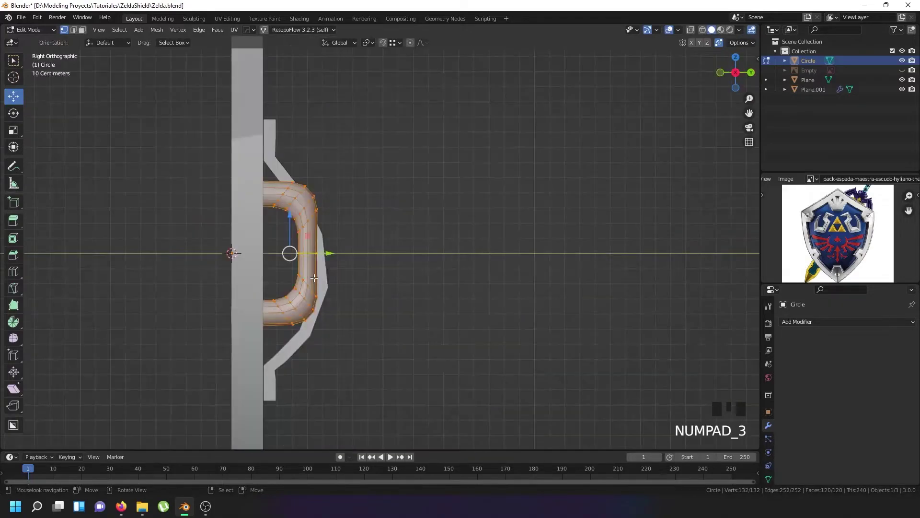
pyautogui.hotkey('shift', 'z')
pyautogui.hotkey('alt', 'a')
pyautogui.press('b')
pyautogui.moveTo(219, 352); pyautogui.dragTo(376, 262)
pyautogui.moveTo(290, 259); pyautogui.dragTo(287, 283)
pyautogui.scroll(2, 306, 261)
pyautogui.rightClick(307, 259)
pyautogui.keyDown('alt'); pyautogui.keyDown('shift'); pyautogui.rightClick(307, 249); pyautogui.keyUp('shift'); pyautogui.keyUp('alt')
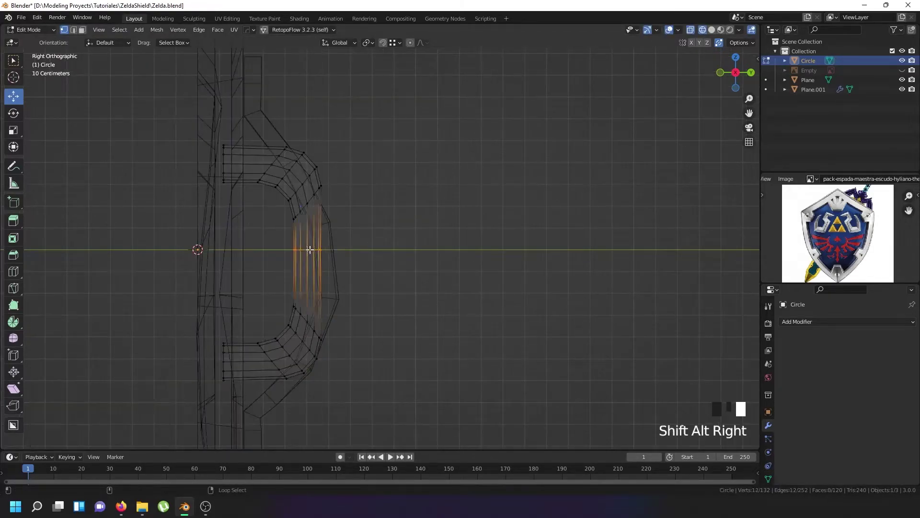
pyautogui.press('x')
pyautogui.click(307, 249)
pyautogui.hotkey('shift', 'z')
pyautogui.moveTo(307, 249); pyautogui.dragTo(278, 252, button='middle')
pyautogui.press('Tab')
pyautogui.scroll(-3, 295, 253)
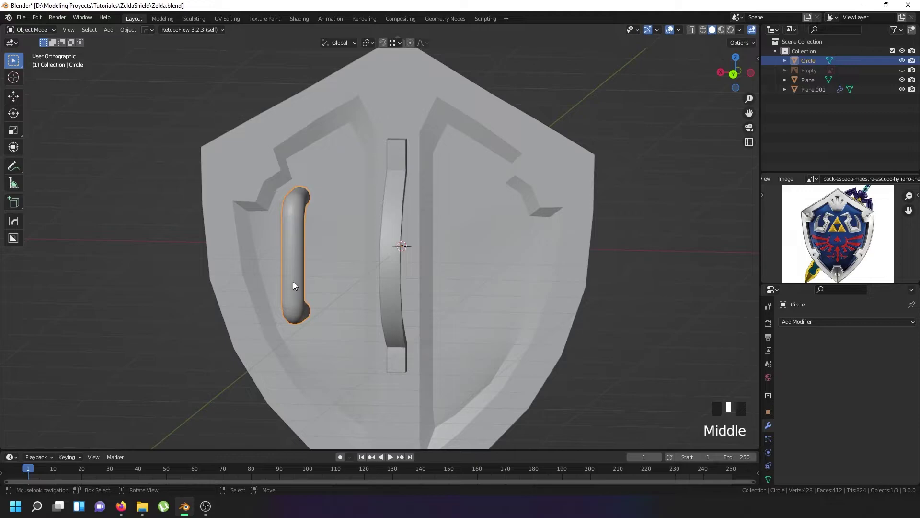
# Duplicate the grip's straight middle section in place and scale the copy uniformly by 1.195.
pyautogui.press('Tab')
pyautogui.scroll(2, 292, 281)
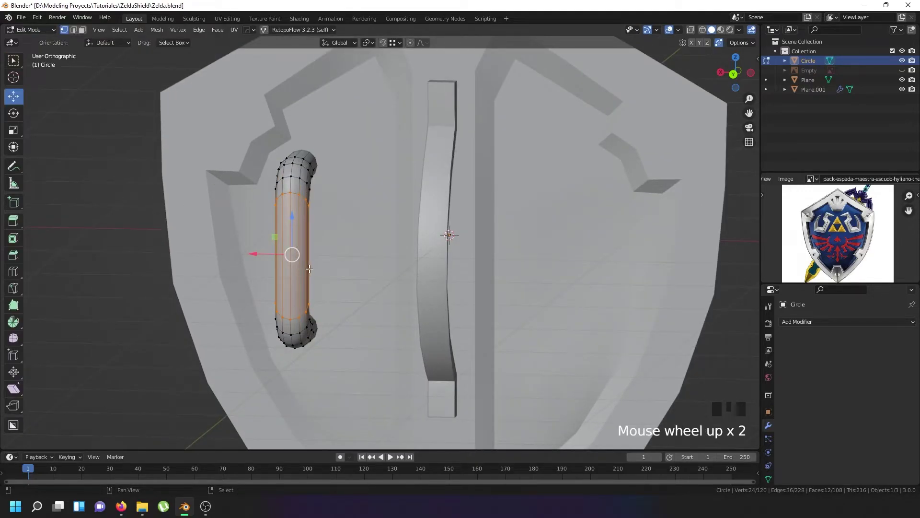
pyautogui.hotkey('shift', 'd')
pyautogui.rightClick(328, 269)
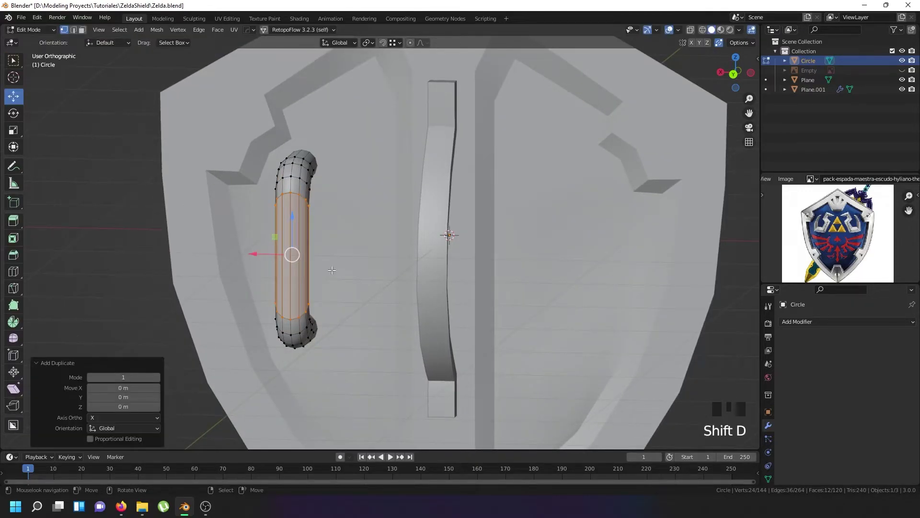
pyautogui.press('s')
pyautogui.click(342, 271)
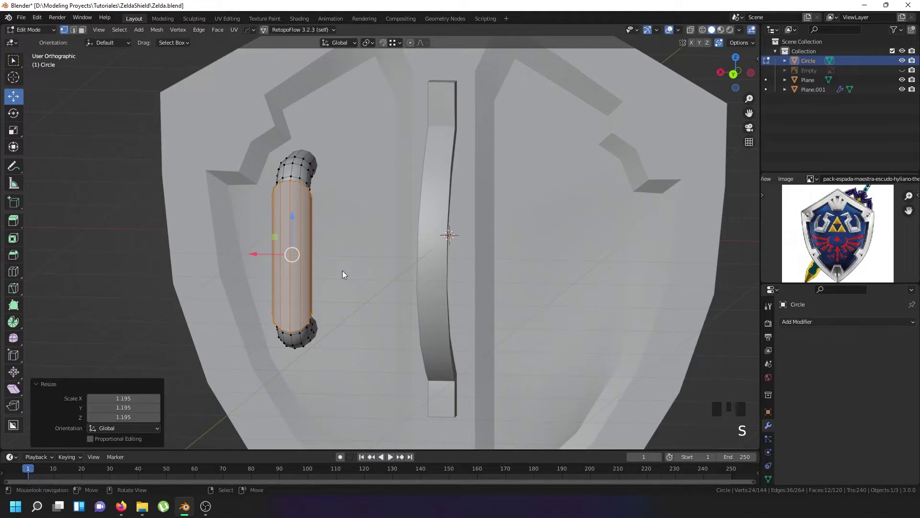
# Separate the enlarged sleeve into its own object and enter Edit Mode on it.
pyautogui.press('p')
pyautogui.click(342, 270)
pyautogui.press('Tab')
pyautogui.rightClick(294, 264)
pyautogui.press('Tab')
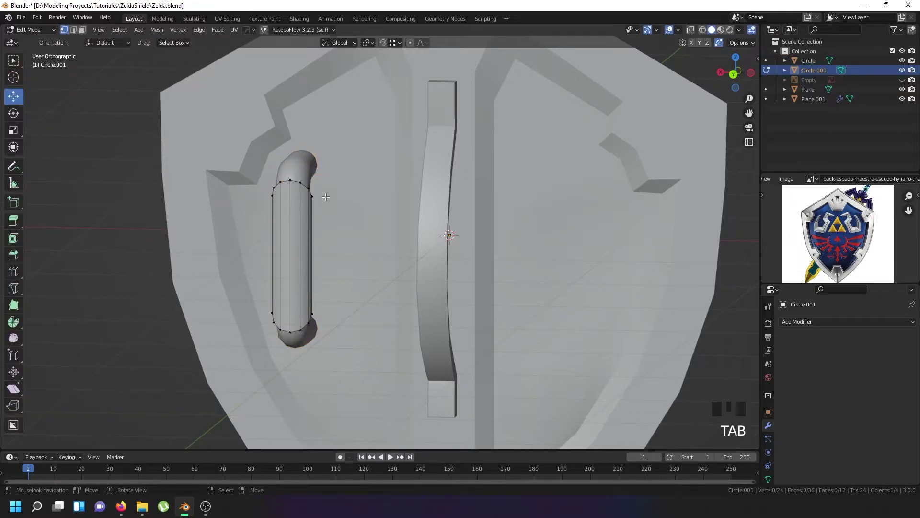
# Flatten the edge loop at the sleeve's upper end by scaling it to 0 along Z.
pyautogui.moveTo(312, 196); pyautogui.dragTo(307, 201, button='middle')
pyautogui.scroll(3, 306, 197)
pyautogui.rightClick(304, 181)
pyautogui.keyDown('alt'); pyautogui.keyDown('shift'); pyautogui.rightClick(317, 193); pyautogui.keyUp('shift'); pyautogui.keyUp('alt')
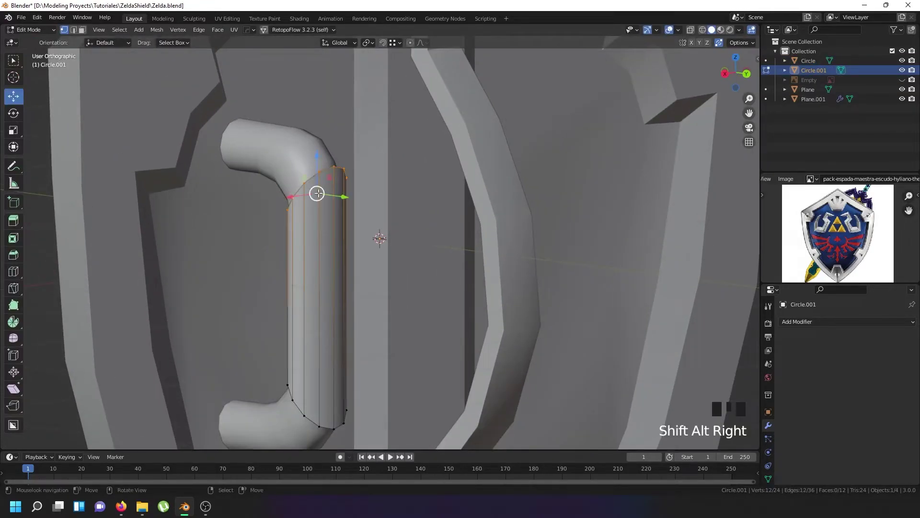
pyautogui.press('s')
pyautogui.press('z')
pyautogui.press('0')
pyautogui.press('Return')
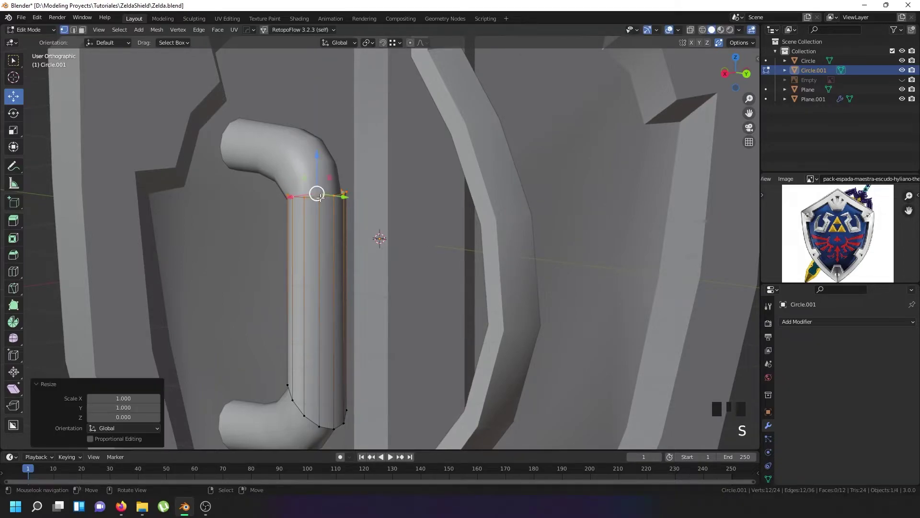
# Flatten the edge loop at the sleeve's lower end by scaling it to 0 along Z.
pyautogui.scroll(2, 318, 194)
pyautogui.rightClick(316, 240)
pyautogui.keyDown('alt'); pyautogui.keyDown('shift'); pyautogui.rightClick(319, 274); pyautogui.keyUp('shift'); pyautogui.keyUp('alt')
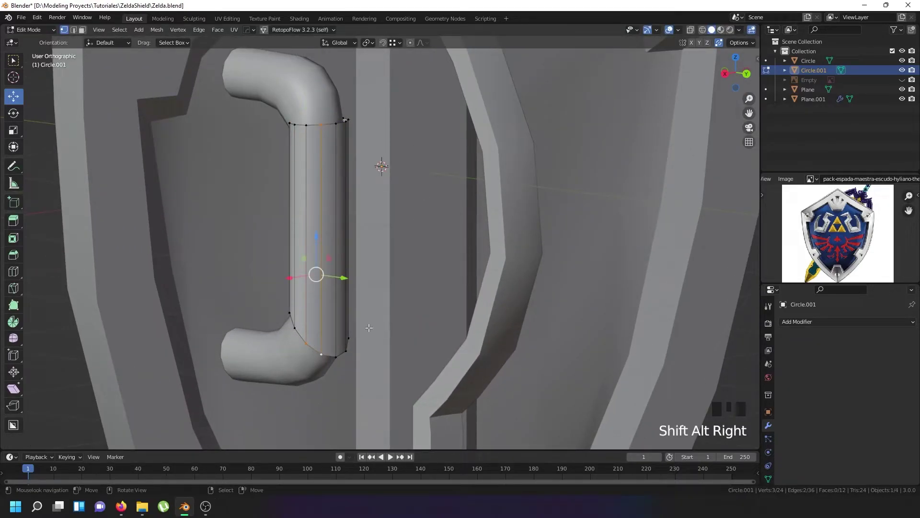
pyautogui.rightClick(320, 353)
pyautogui.keyDown('alt'); pyautogui.keyDown('shift'); pyautogui.rightClick(355, 331); pyautogui.keyUp('shift'); pyautogui.keyUp('alt')
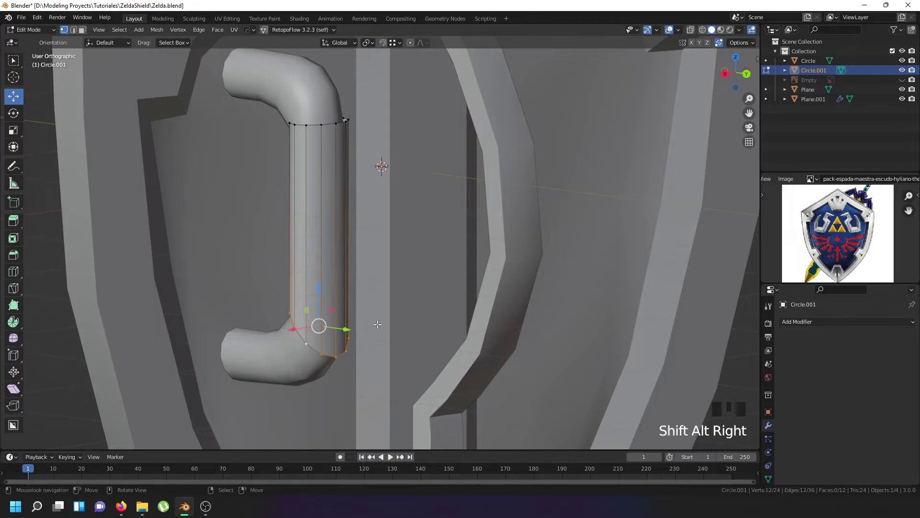
pyautogui.press('s')
pyautogui.press('z')
pyautogui.press('0')
pyautogui.press('Return')
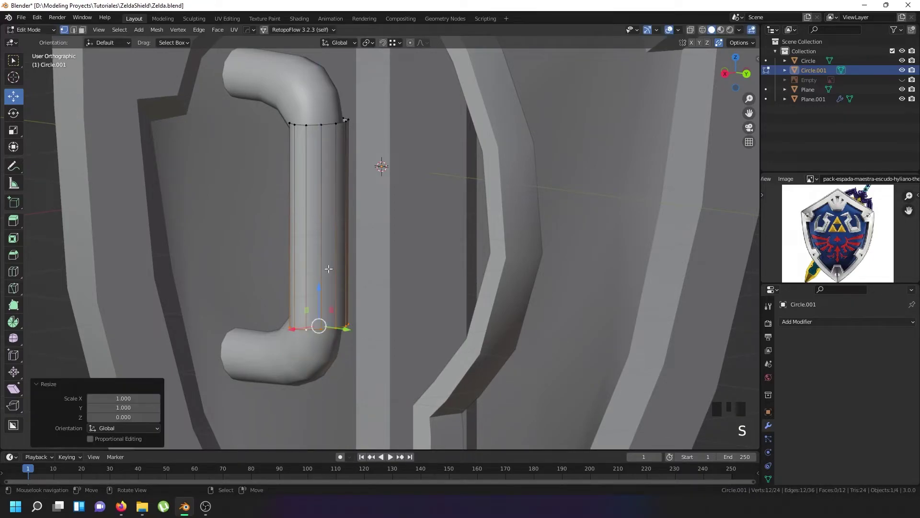
# Move the whole sleeve about 0.013 m along Y toward the shield, then scale it by about 1.32 along Y.
pyautogui.moveTo(305, 270); pyautogui.dragTo(353, 322, button='middle')
pyautogui.press('a')
pyautogui.press('a')
pyautogui.press('a')
pyautogui.moveTo(355, 228); pyautogui.dragTo(348, 229)
pyautogui.press('s')
pyautogui.press('y')
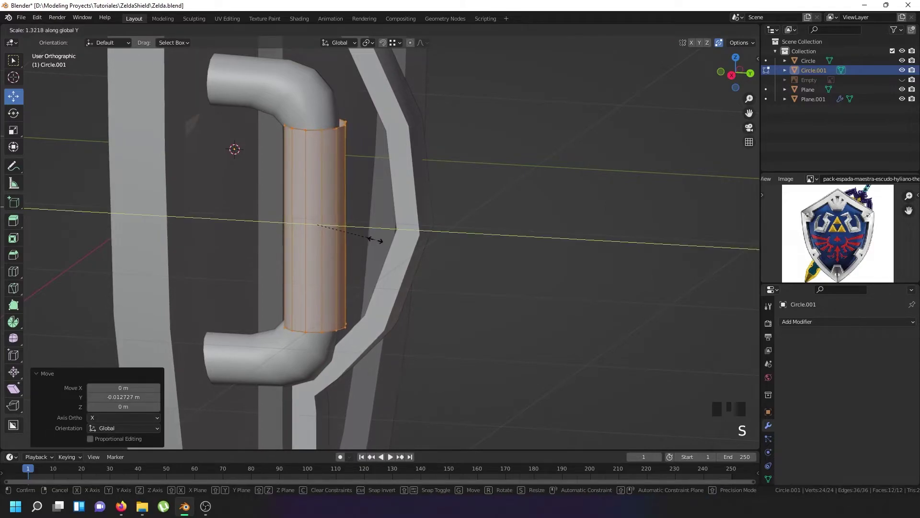
pyautogui.click(378, 240)
pyautogui.press('Tab')
pyautogui.moveTo(380, 240); pyautogui.dragTo(340, 243, button='middle')
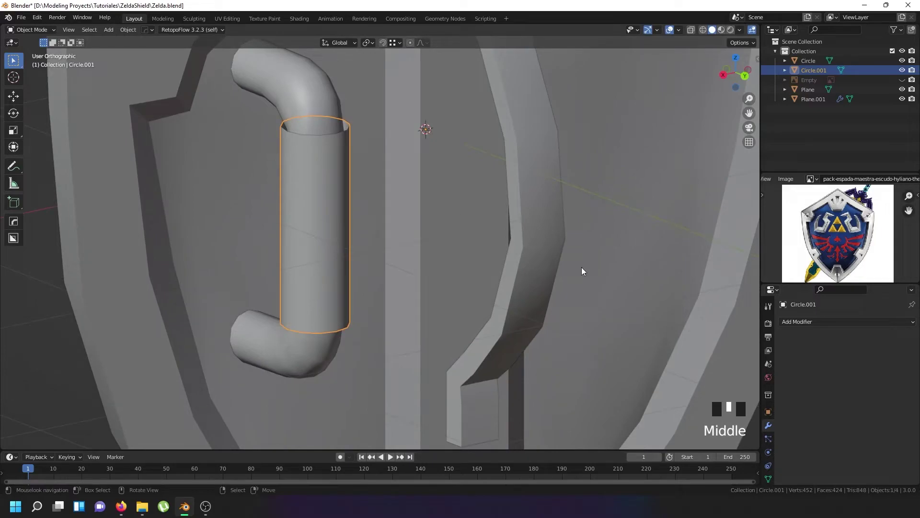
# Add a Solidify modifier to the sleeve with a thickness of 0.04 m.
pyautogui.click(804, 320)
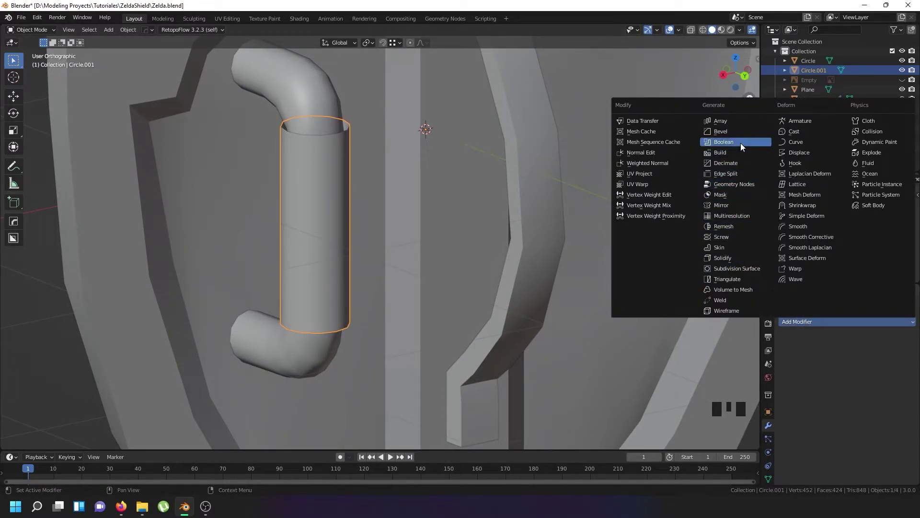
pyautogui.click(723, 258)
pyautogui.moveTo(873, 363)
pyautogui.mouseDown()
pyautogui.moveTo(910, 363)
pyautogui.moveTo(874, 363)
pyautogui.mouseUp()
pyautogui.press('Tab')
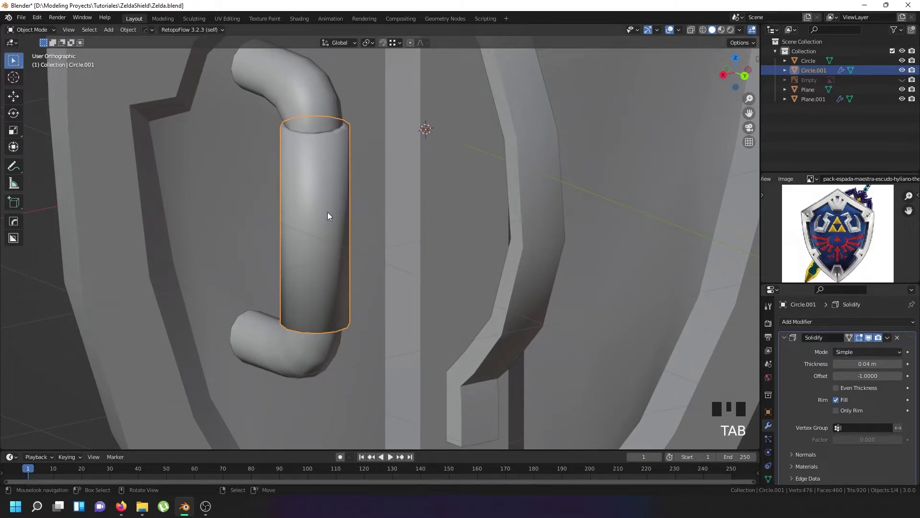
# Cut six evenly spaced horizontal edge loops around the sleeve in Edit Mode.
pyautogui.press('Tab')
pyautogui.press('Tab')
pyautogui.press('Tab')
pyautogui.moveTo(320, 223); pyautogui.dragTo(317, 239, button='middle')
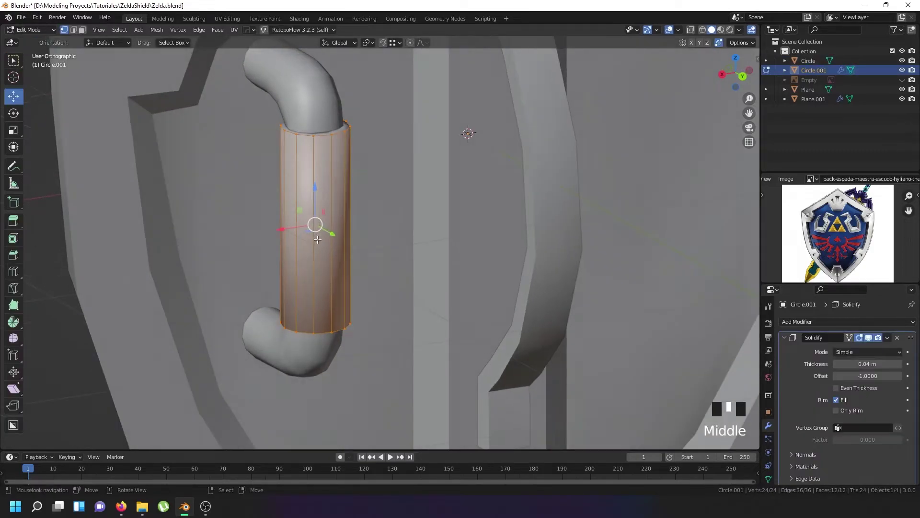
pyautogui.hotkey('ctrl', 'r')
pyautogui.scroll(4, 319, 240)
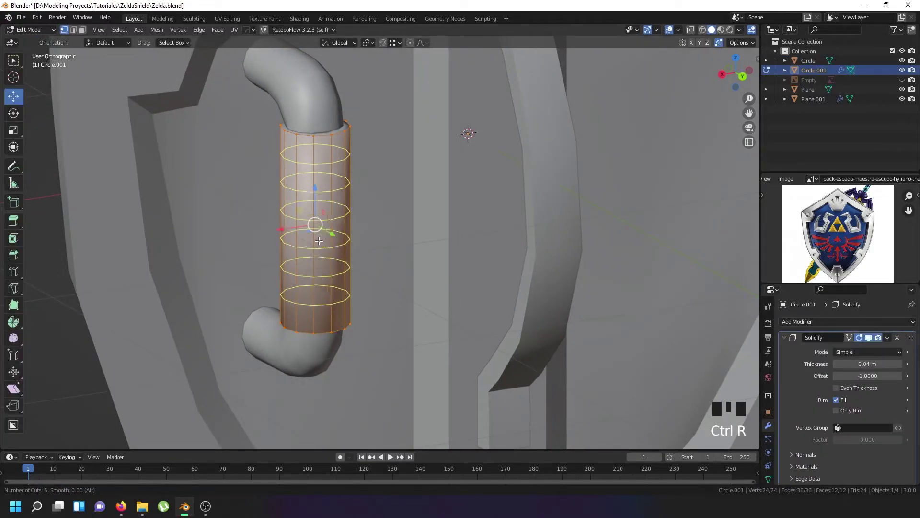
pyautogui.scroll(1, 319, 241)
pyautogui.click(319, 241)
pyautogui.rightClick(319, 240)
pyautogui.scroll(1, 336, 249)
# Select the six inner edge loops in edge selection mode and rip them in place to split the sleeve into separate rings.
pyautogui.press('v')
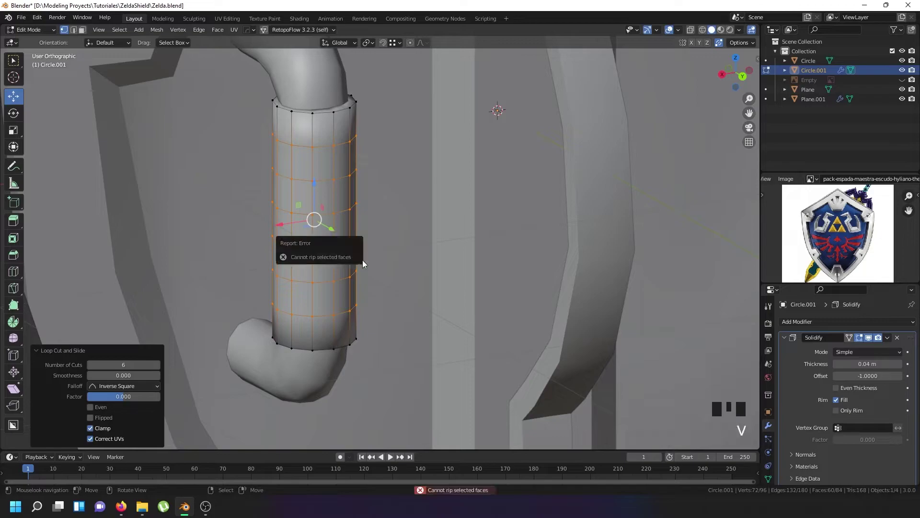
pyautogui.rightClick(305, 319)
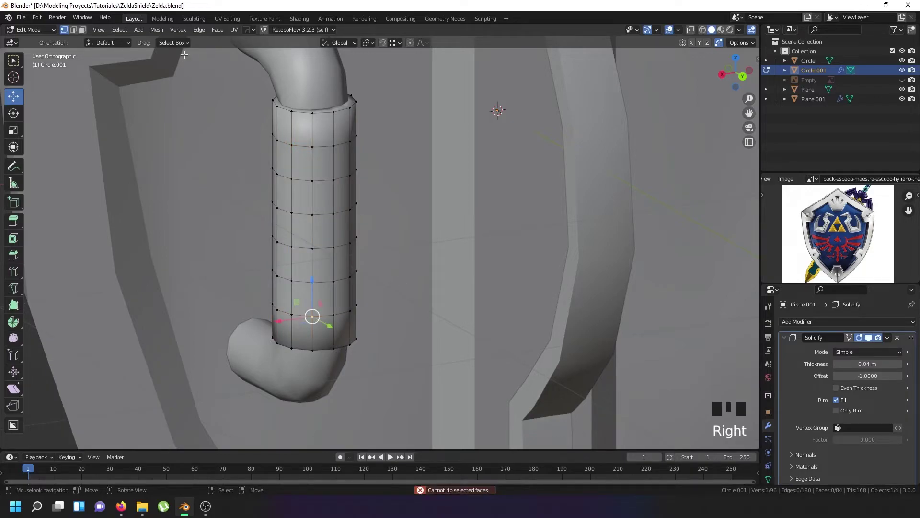
pyautogui.click(73, 29)
pyautogui.rightClick(334, 312)
pyautogui.keyDown('alt'); pyautogui.keyDown('shift'); pyautogui.rightClick(331, 311); pyautogui.keyUp('shift'); pyautogui.keyUp('alt')
pyautogui.keyDown('alt'); pyautogui.keyDown('shift'); pyautogui.rightClick(318, 279); pyautogui.keyUp('shift'); pyautogui.keyUp('alt')
pyautogui.keyDown('alt'); pyautogui.keyDown('shift'); pyautogui.rightClick(319, 279); pyautogui.keyUp('shift'); pyautogui.keyUp('alt')
pyautogui.keyDown('alt'); pyautogui.keyDown('shift'); pyautogui.rightClick(321, 277); pyautogui.keyUp('shift'); pyautogui.keyUp('alt')
pyautogui.keyDown('alt'); pyautogui.keyDown('shift'); pyautogui.rightClick(321, 244); pyautogui.keyUp('shift'); pyautogui.keyUp('alt')
pyautogui.keyDown('alt'); pyautogui.keyDown('shift'); pyautogui.rightClick(322, 214); pyautogui.keyUp('shift'); pyautogui.keyUp('alt')
pyautogui.keyDown('alt'); pyautogui.keyDown('shift'); pyautogui.rightClick(322, 180); pyautogui.keyUp('shift'); pyautogui.keyUp('alt')
pyautogui.keyDown('alt'); pyautogui.keyDown('shift'); pyautogui.rightClick(322, 145); pyautogui.keyUp('shift'); pyautogui.keyUp('alt')
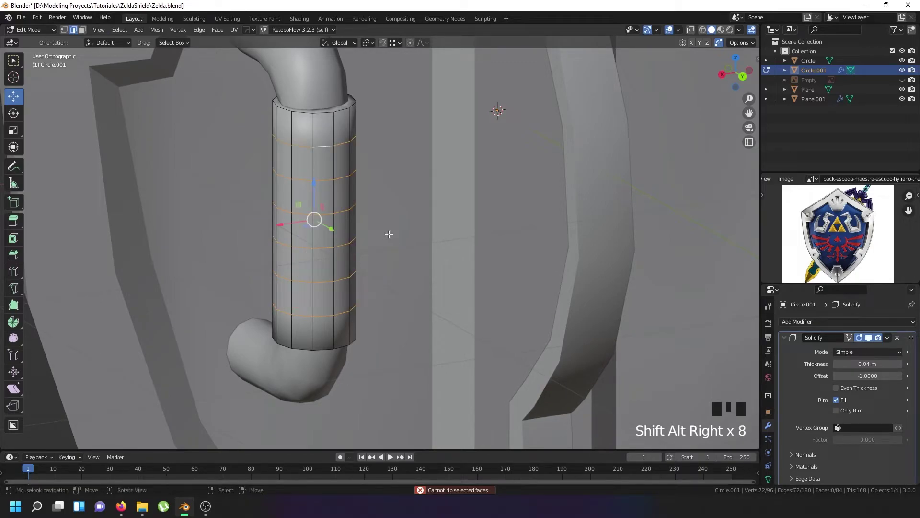
pyautogui.press('v')
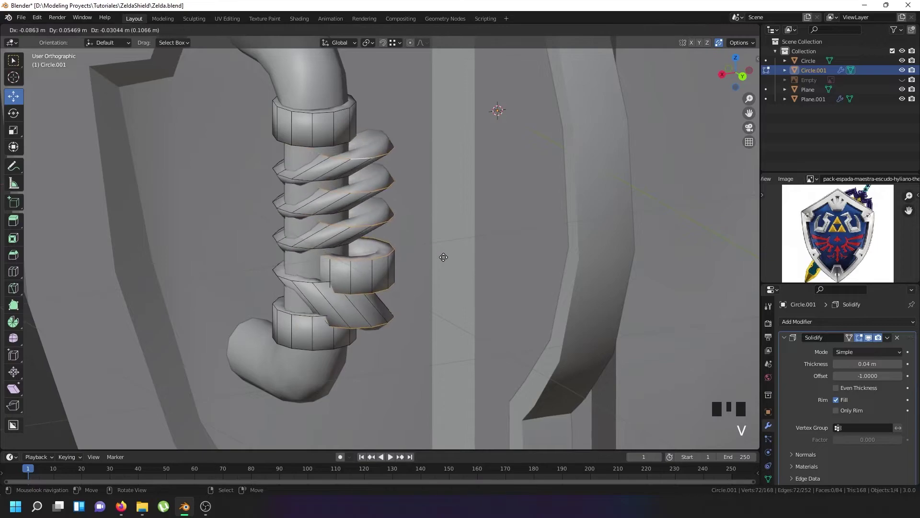
pyautogui.rightClick(437, 257)
# Select all the rings, set the pivot to Individual Origins and scale them by about 0.93 along Z to create gaps.
pyautogui.press('a')
pyautogui.press('a')
pyautogui.press('a')
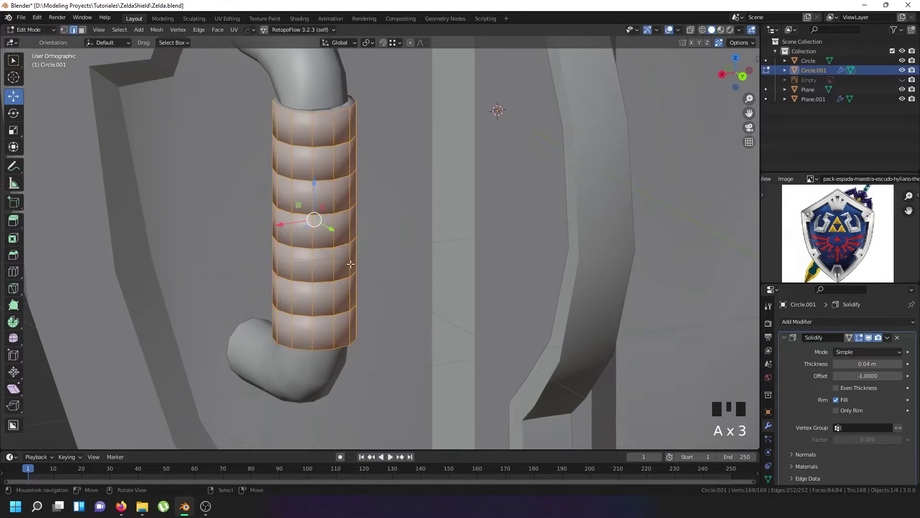
pyautogui.click(367, 42)
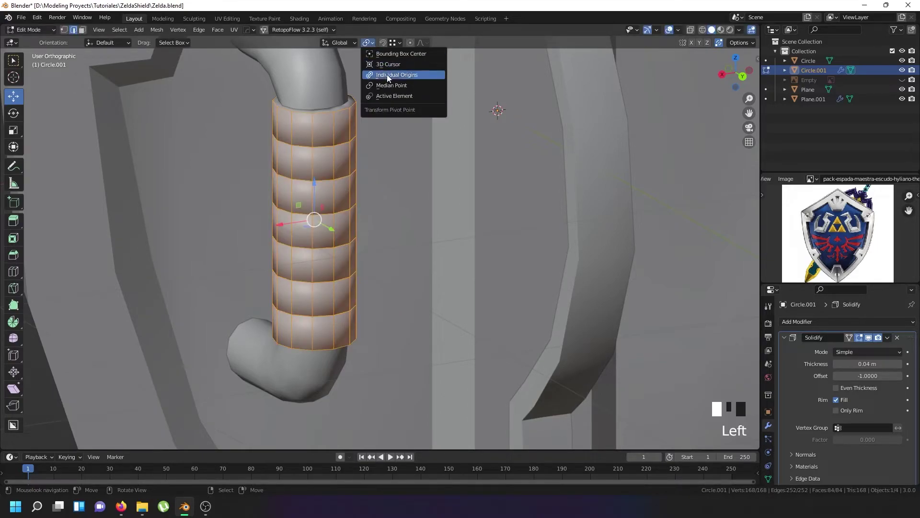
pyautogui.click(387, 75)
pyautogui.press('s')
pyautogui.press('z')
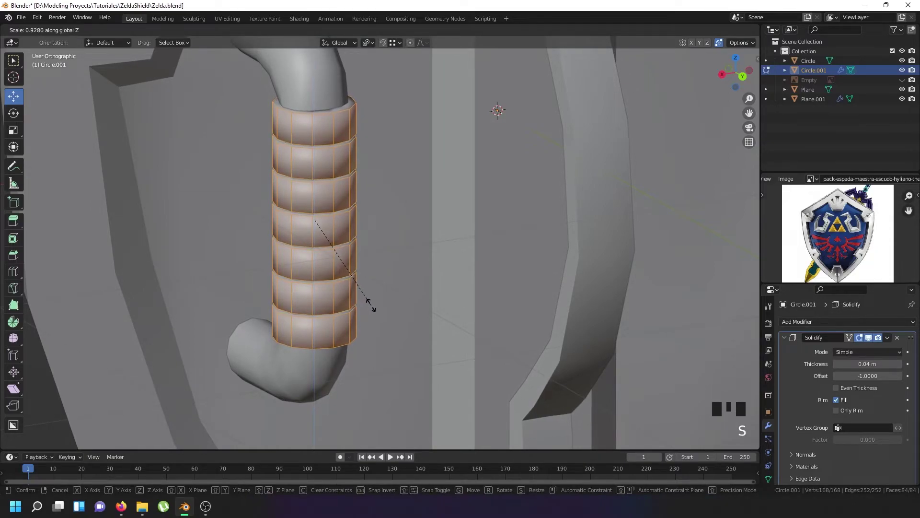
pyautogui.click(373, 307)
pyautogui.press('Tab')
pyautogui.scroll(-4, 319, 227)
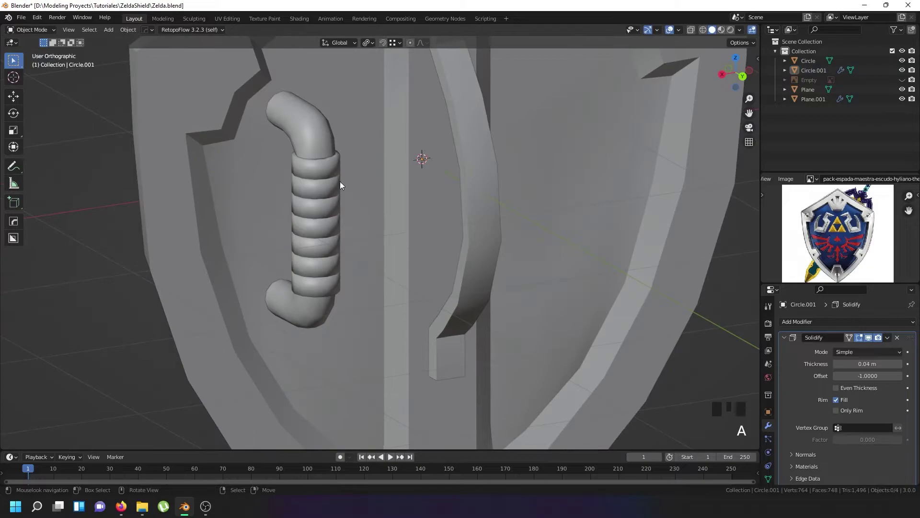
# Select the main shield body from its front side and enter Edit Mode.
pyautogui.moveTo(385, 168); pyautogui.dragTo(417, 178, button='middle')
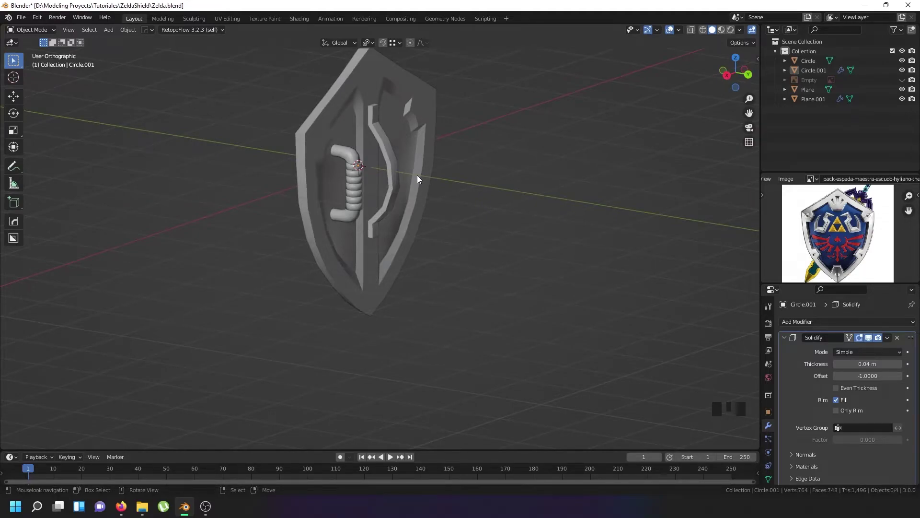
pyautogui.scroll(-3, 417, 178)
pyautogui.moveTo(417, 178); pyautogui.dragTo(445, 182, button='middle')
pyautogui.scroll(5, 338, 156)
pyautogui.keyDown('shift'); pyautogui.moveTo(337, 156); pyautogui.dragTo(288, 194, button='middle'); pyautogui.keyUp('shift')
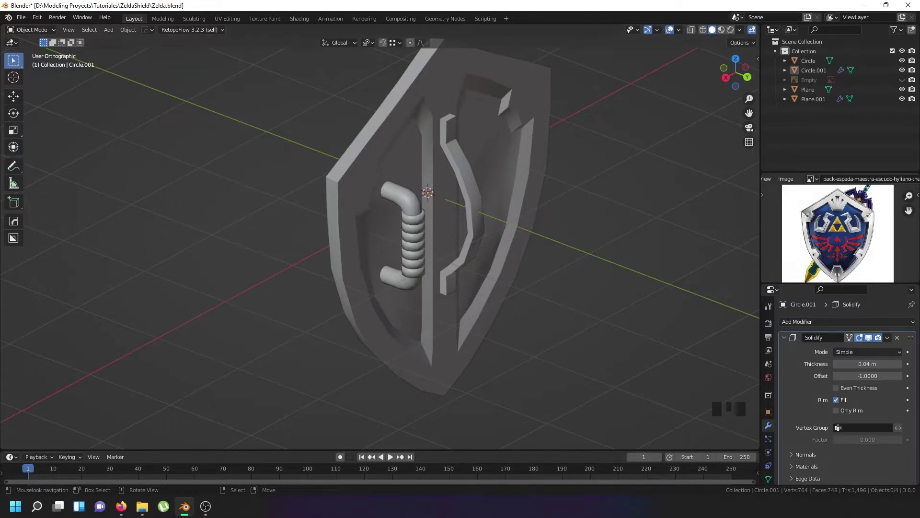
pyautogui.moveTo(398, 341); pyautogui.dragTo(550, 282, button='middle')
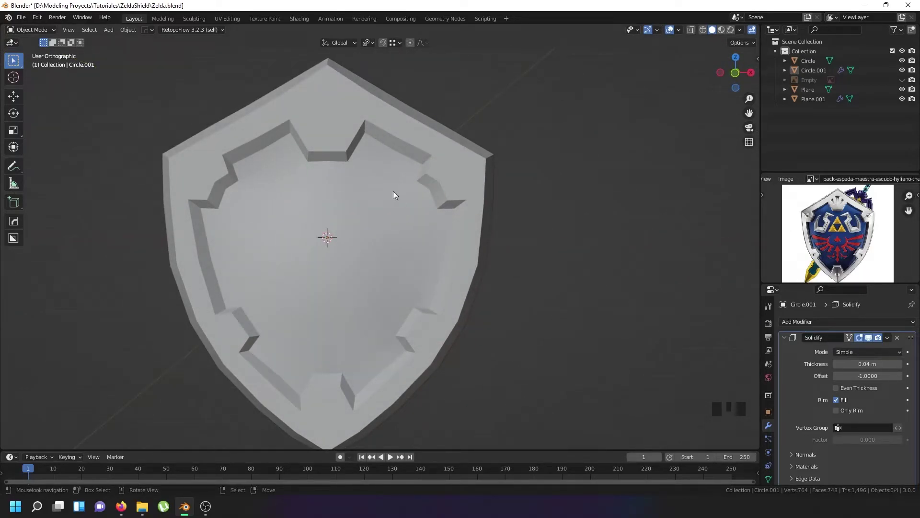
pyautogui.press('Tab')
pyautogui.press('Tab')
pyautogui.rightClick(386, 150)
pyautogui.press('Tab')
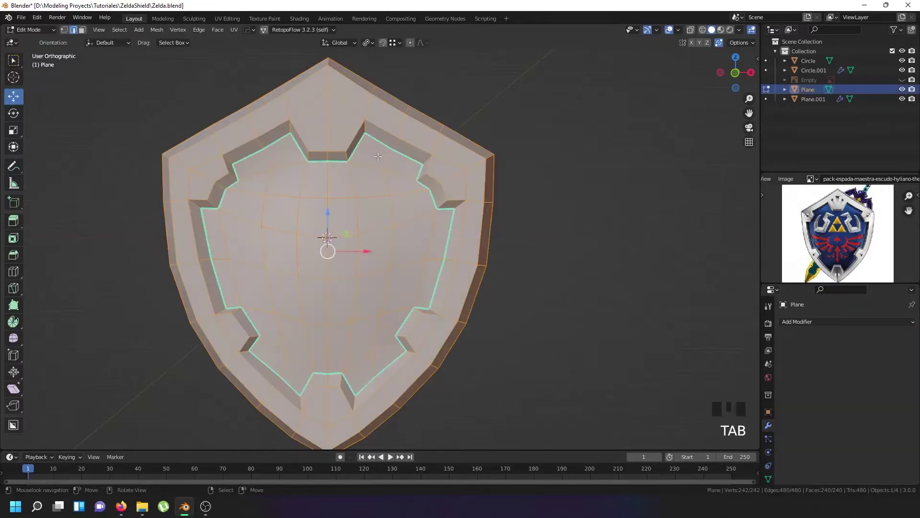
# Try cutting one centred edge loop through the outer border faces of the front recess floor.
pyautogui.scroll(2, 380, 156)
pyautogui.hotkey('ctrl', 'r')
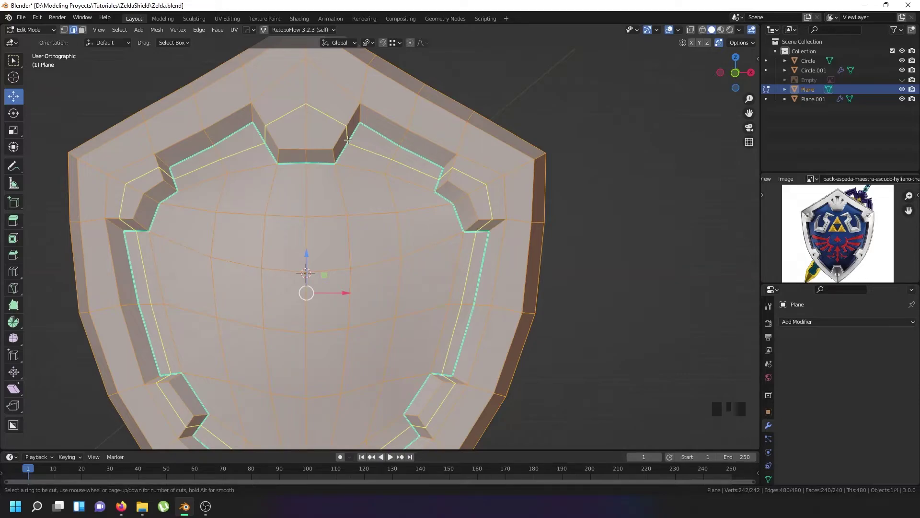
pyautogui.click(347, 139)
pyautogui.rightClick(347, 139)
pyautogui.scroll(-1, 349, 141)
pyautogui.scroll(2, 364, 158)
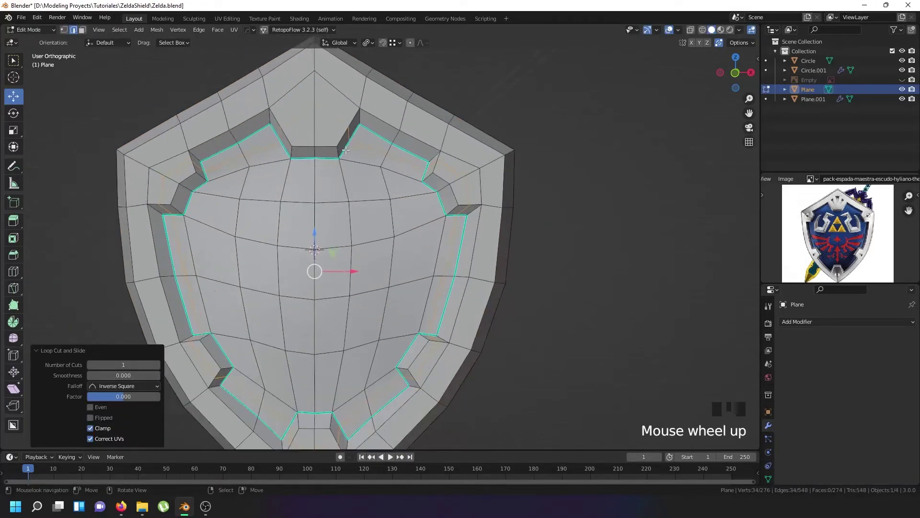
pyautogui.keyDown('shift'); pyautogui.moveTo(374, 170); pyautogui.dragTo(381, 129, button='middle'); pyautogui.keyUp('shift')
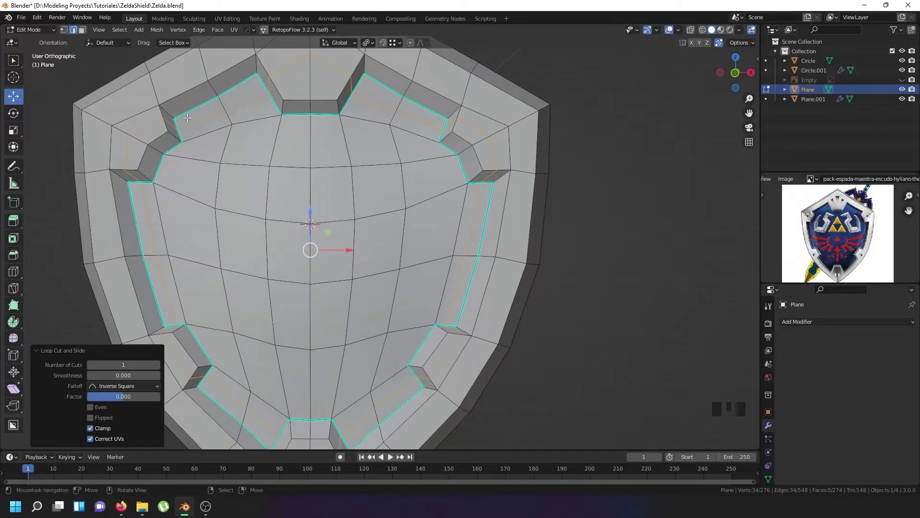
# Select the two outer border faces on the recess floor's left side in face selection mode and extrude them inward about 0.094 m.
pyautogui.click(83, 30)
pyautogui.rightClick(146, 220)
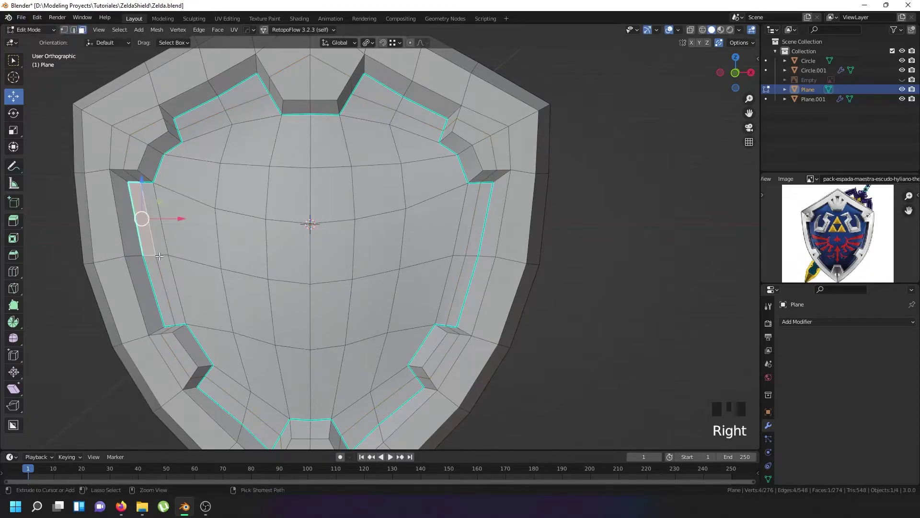
pyautogui.keyDown('ctrl'); pyautogui.rightClick(155, 282); pyautogui.keyUp('ctrl')
pyautogui.keyDown('shift'); pyautogui.moveTo(155, 283); pyautogui.dragTo(186, 278, button='middle'); pyautogui.keyUp('shift')
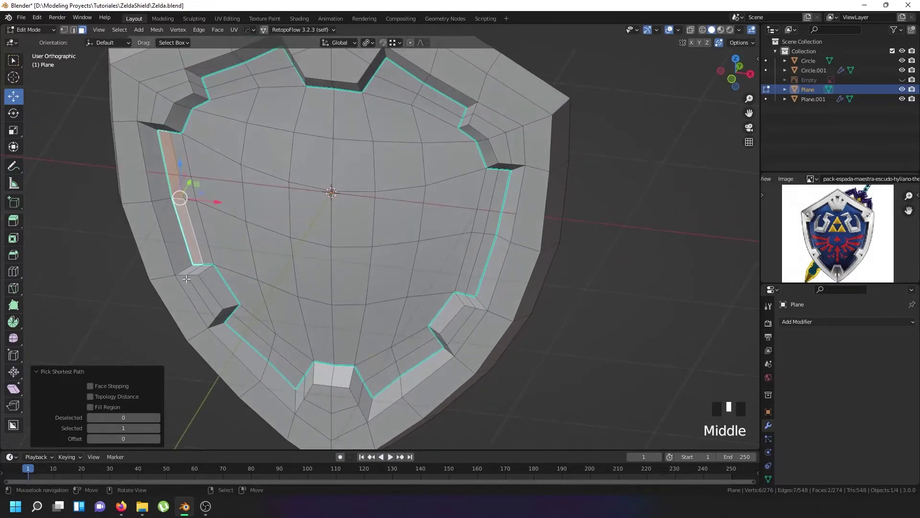
pyautogui.scroll(1, 186, 208)
pyautogui.press('e')
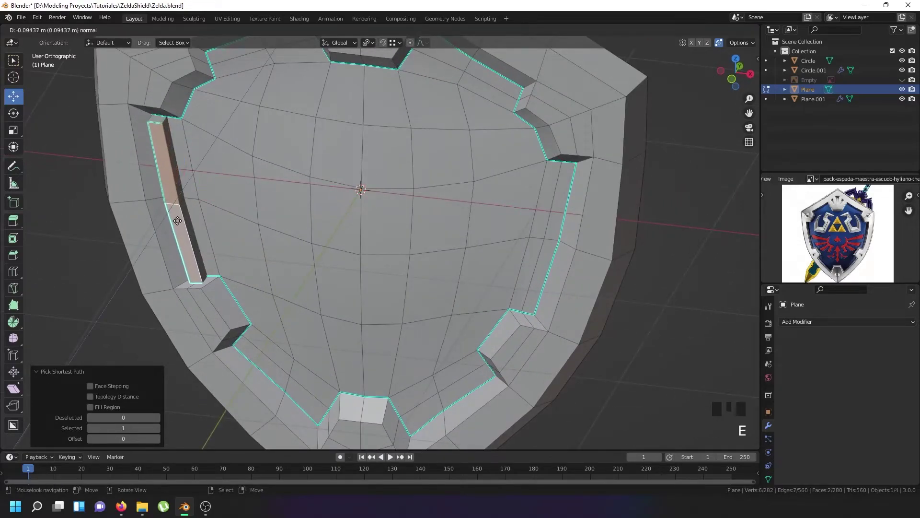
pyautogui.click(177, 221)
pyautogui.moveTo(180, 209); pyautogui.dragTo(177, 201, button='middle')
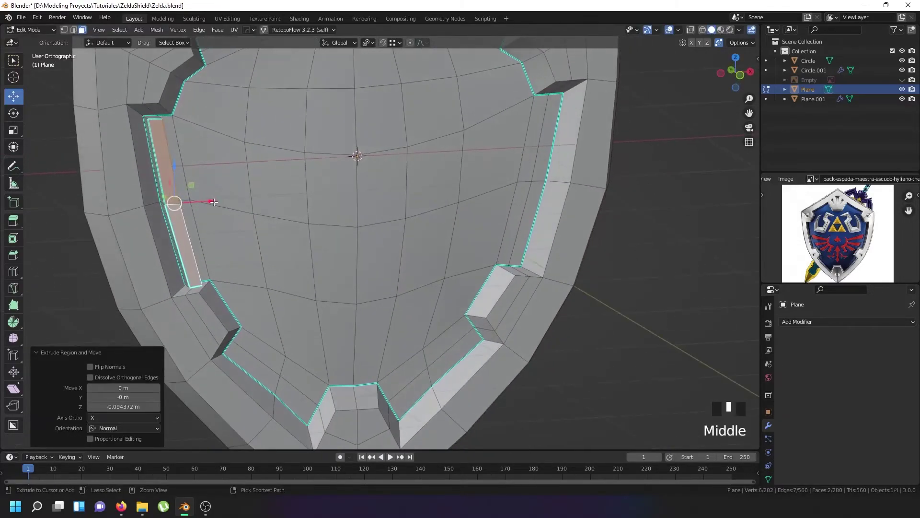
# Undo the face extrusion, the face selection and the edge loop cut in the floor border.
pyautogui.hotkey('ctrl', 'z')
pyautogui.hotkey('ctrl', 'z')
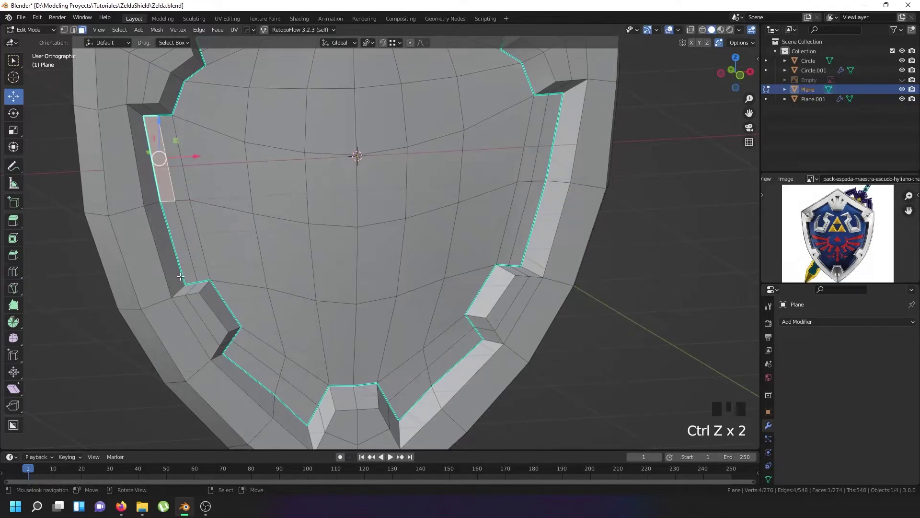
pyautogui.hotkey('ctrl', 'z')
pyautogui.hotkey('ctrl', 'z')
pyautogui.hotkey('ctrl', 'z')
# Cut one centred edge loop around the inner side wall of the front recess.
pyautogui.moveTo(218, 261); pyautogui.dragTo(193, 275, button='middle')
pyautogui.hotkey('ctrl', 'r')
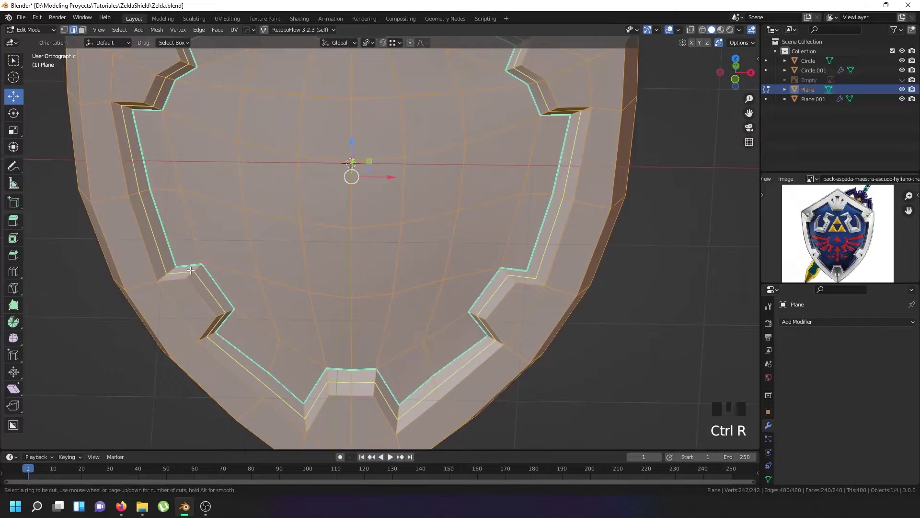
pyautogui.click(190, 270)
pyautogui.rightClick(191, 270)
pyautogui.moveTo(190, 271); pyautogui.dragTo(186, 246, button='middle')
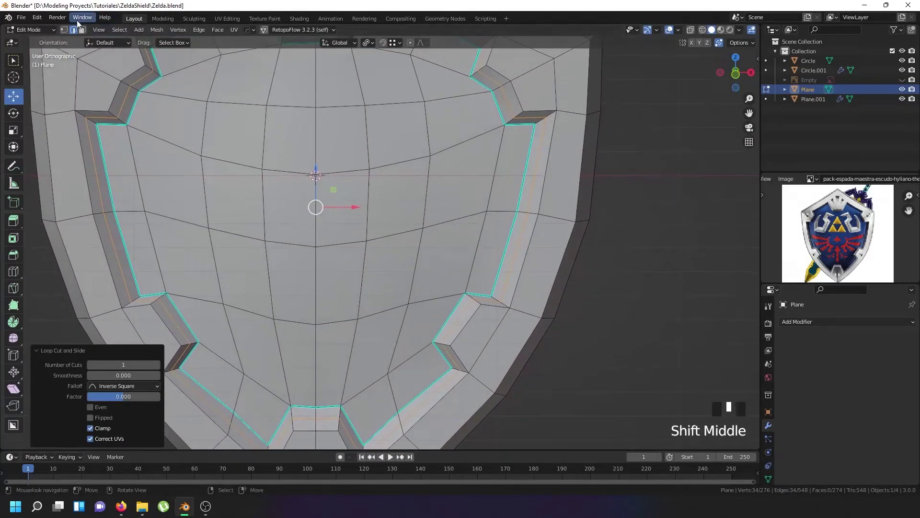
# Try selecting the edges where the left recess wall meets the floor.
pyautogui.rightClick(107, 165)
pyautogui.keyDown('alt'); pyautogui.keyDown('shift'); pyautogui.rightClick(110, 187); pyautogui.keyUp('shift'); pyautogui.keyUp('alt')
pyautogui.keyDown('alt'); pyautogui.keyDown('shift'); pyautogui.rightClick(117, 208); pyautogui.keyUp('shift'); pyautogui.keyUp('alt')
pyautogui.keyDown('alt'); pyautogui.keyDown('shift'); pyautogui.rightClick(117, 207); pyautogui.keyUp('shift'); pyautogui.keyUp('alt')
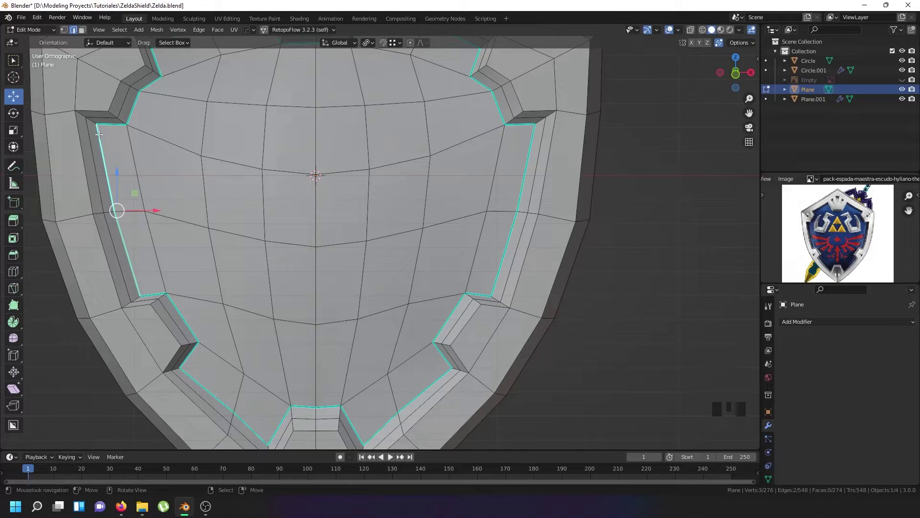
pyautogui.rightClick(110, 125)
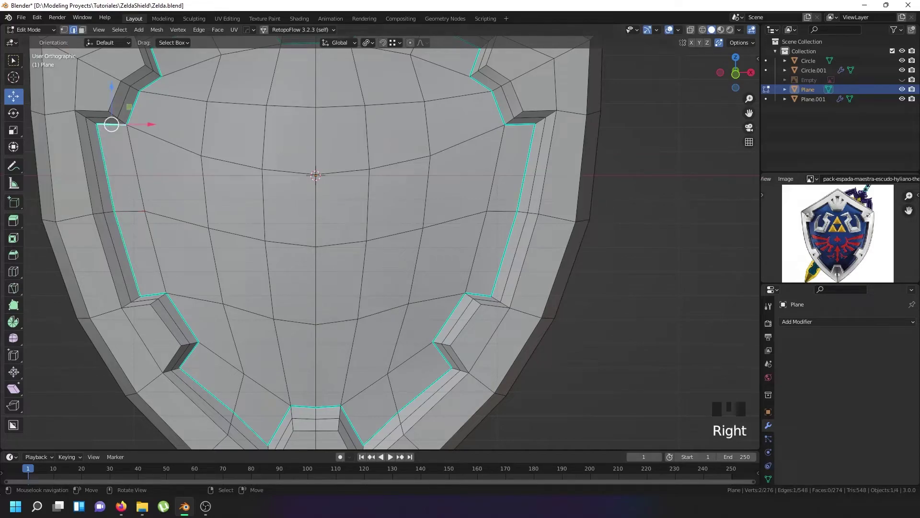
# Try selecting the loop of recess wall faces nearest the floor in face selection mode.
pyautogui.click(82, 30)
pyautogui.moveTo(425, 213); pyautogui.dragTo(416, 291, button='middle')
pyautogui.scroll(1, 415, 290)
pyautogui.rightClick(398, 285)
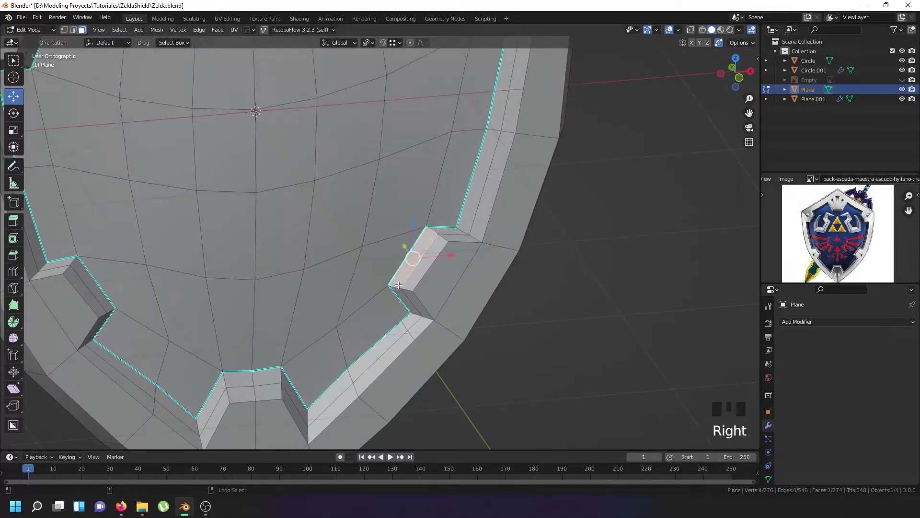
pyautogui.keyDown('alt'); pyautogui.keyDown('shift'); pyautogui.rightClick(398, 285); pyautogui.keyUp('shift'); pyautogui.keyUp('alt')
pyautogui.keyDown('alt'); pyautogui.keyDown('shift'); pyautogui.rightClick(398, 286); pyautogui.keyUp('shift'); pyautogui.keyUp('alt')
pyautogui.keyDown('alt'); pyautogui.keyDown('shift'); pyautogui.rightClick(398, 285); pyautogui.keyUp('shift'); pyautogui.keyUp('alt')
pyautogui.scroll(-1, 398, 284)
pyautogui.scroll(2, 399, 285)
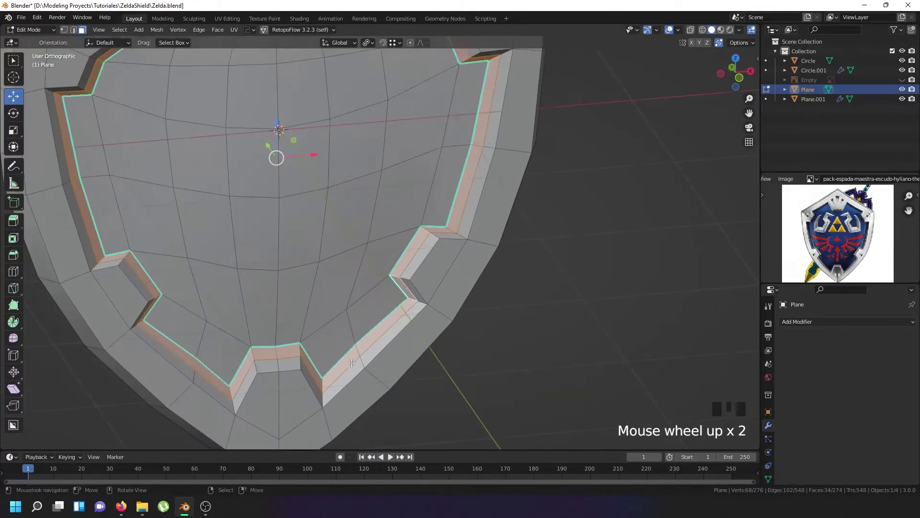
# Select the two floor-side wall faces along the recess's lower-right side and try extruding them.
pyautogui.rightClick(352, 363)
pyautogui.keyDown('shift'); pyautogui.rightClick(380, 339); pyautogui.keyUp('shift')
pyautogui.rightClick(384, 326)
pyautogui.keyDown('shift'); pyautogui.rightClick(354, 357); pyautogui.keyUp('shift')
pyautogui.press('e')
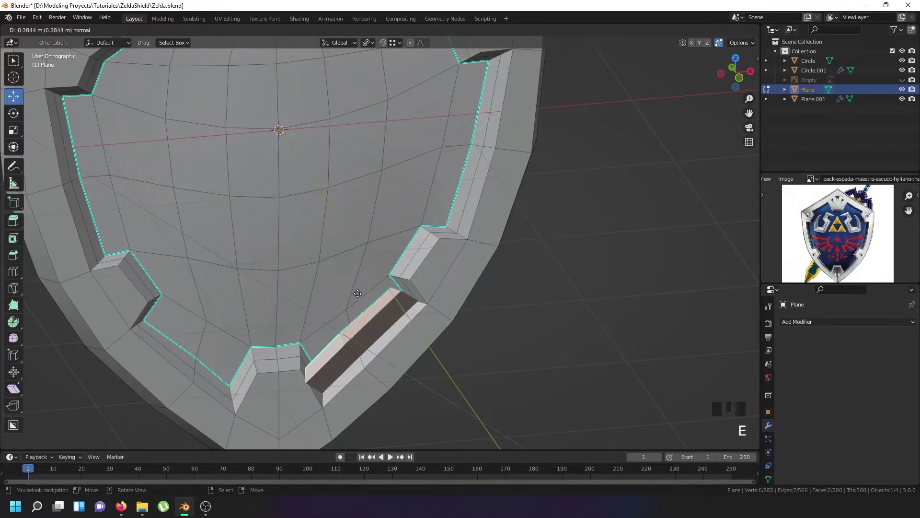
pyautogui.click(353, 291)
pyautogui.moveTo(343, 328); pyautogui.dragTo(316, 314, button='middle')
pyautogui.hotkey('ctrl', 'z')
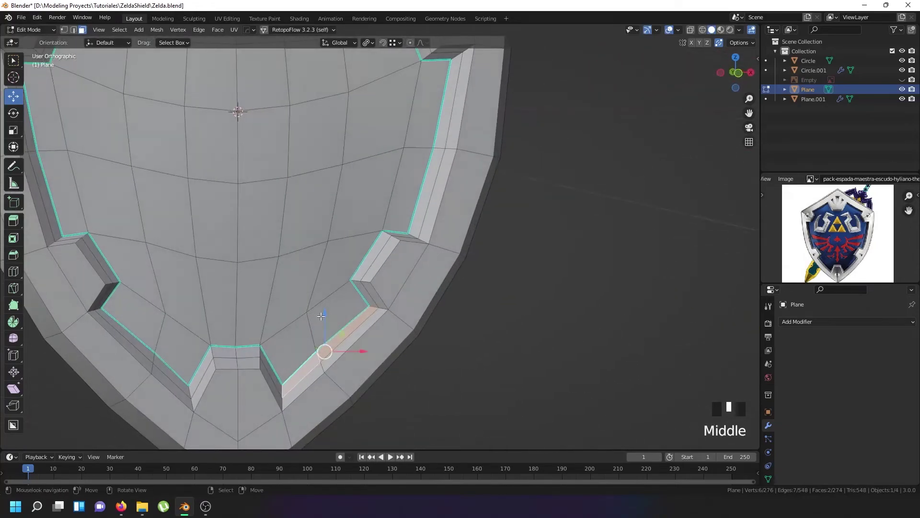
# Retry extruding the two lower-right wall faces with a shallower depth, and undo the extrusion.
pyautogui.press('g')
pyautogui.rightClick(333, 303)
pyautogui.press('e')
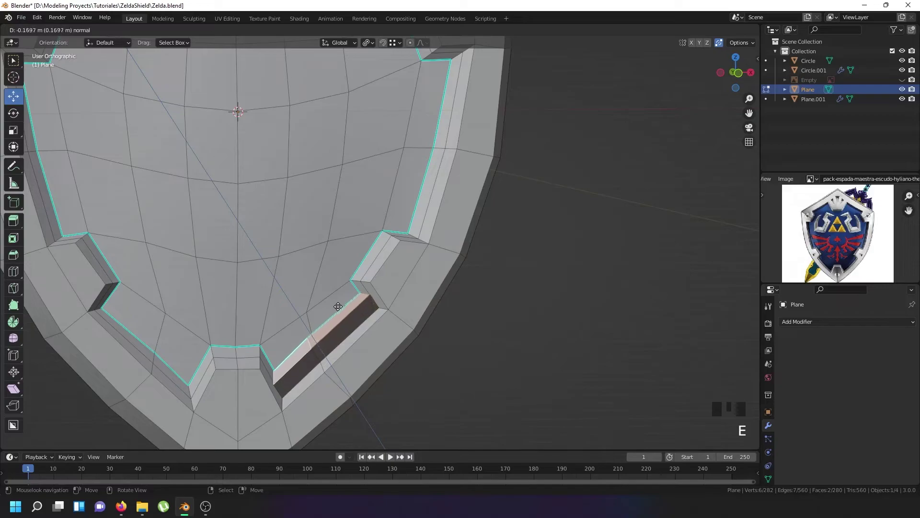
pyautogui.click(334, 298)
pyautogui.moveTo(333, 298); pyautogui.dragTo(334, 354, button='middle')
pyautogui.hotkey('ctrl', 'z')
pyautogui.scroll(2, 334, 355)
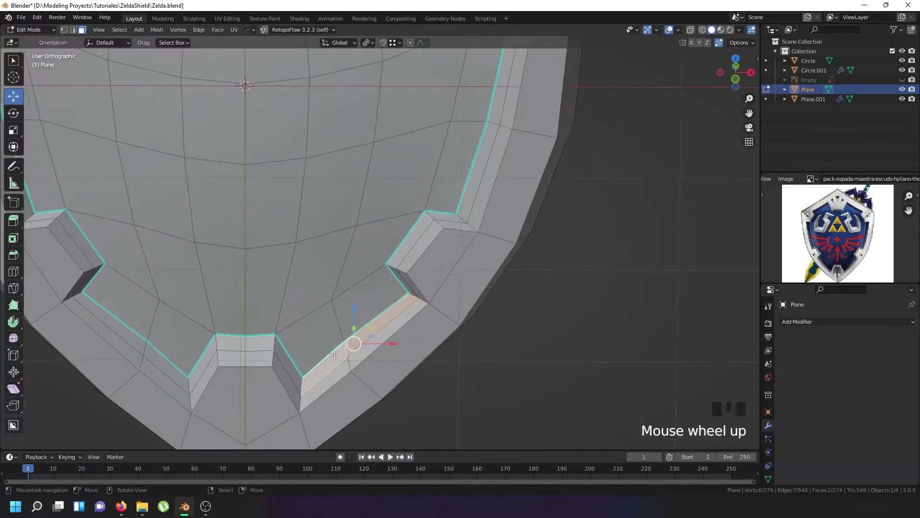
pyautogui.hotkey('ctrl', 'z')
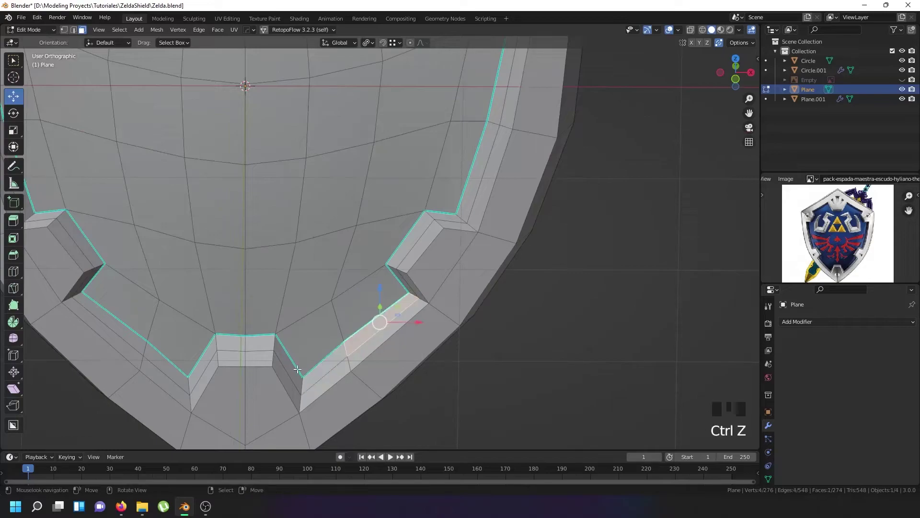
# Cut one centred edge loop through the border faces of the recess floor and the rim's notch tabs.
pyautogui.hotkey('ctrl', 'r')
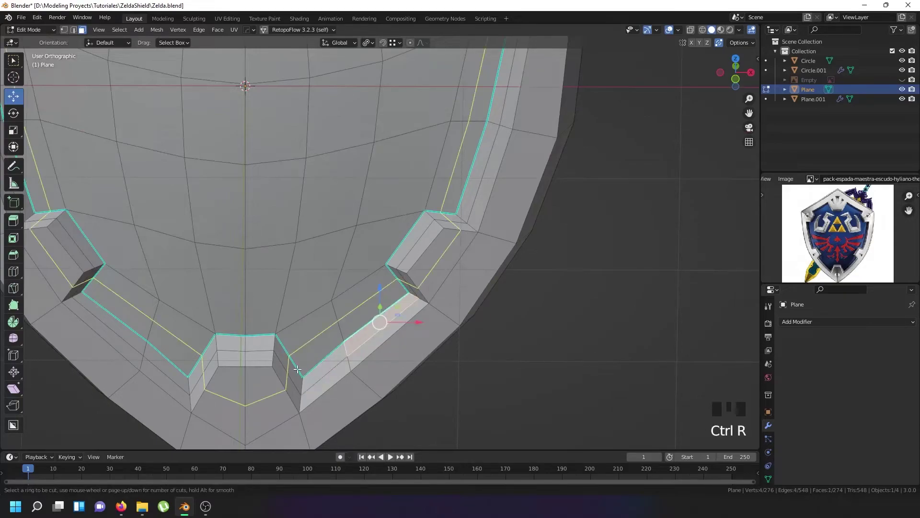
pyautogui.doubleClick(298, 368)
pyautogui.scroll(2, 328, 365)
# In face selection mode, select the outer floor strips and adjoining floor-side wall faces along the recess's lower-right, right and upper-right sides, and delete the faces.
pyautogui.rightClick(346, 354)
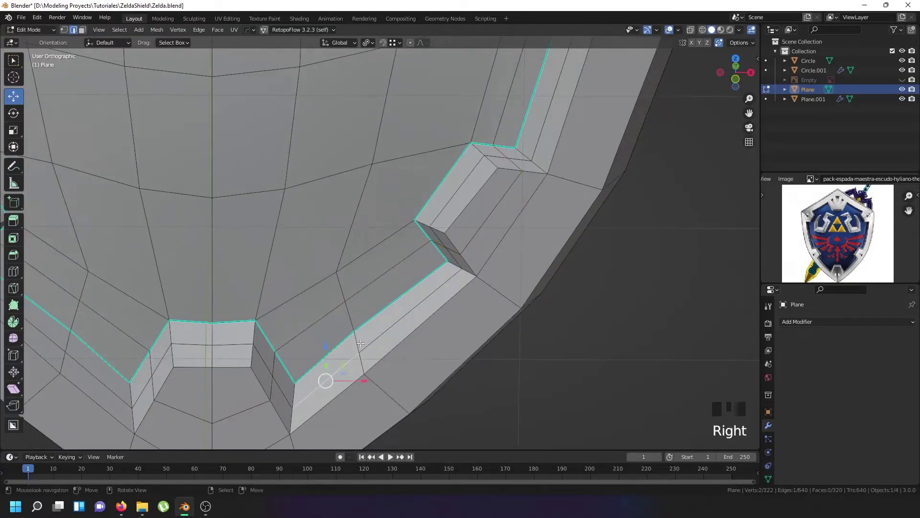
pyautogui.click(82, 30)
pyautogui.rightClick(337, 355)
pyautogui.keyDown('shift'); pyautogui.rightClick(378, 330); pyautogui.keyUp('shift')
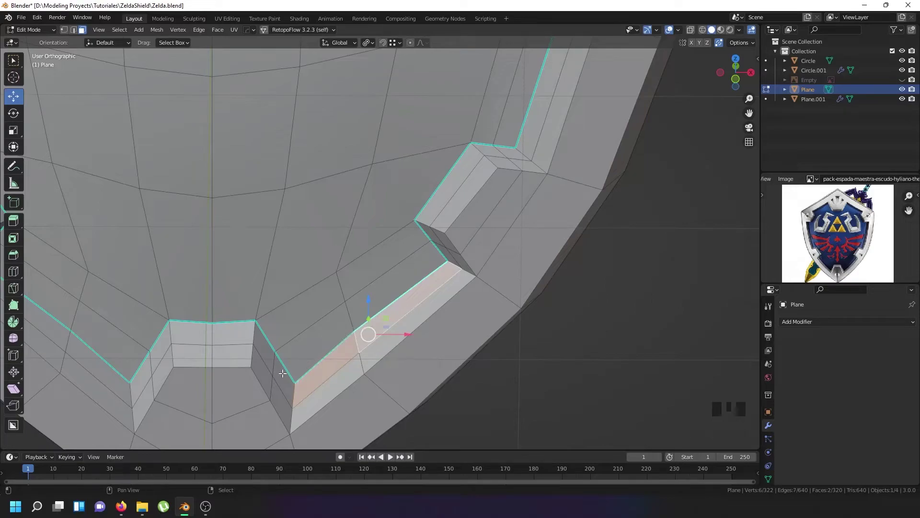
pyautogui.keyDown('shift'); pyautogui.rightClick(325, 344); pyautogui.keyUp('shift')
pyautogui.keyDown('shift'); pyautogui.rightClick(413, 282); pyautogui.keyUp('shift')
pyautogui.keyDown('shift'); pyautogui.rightClick(447, 247); pyautogui.keyUp('shift')
pyautogui.hotkey('ctrl', 'z')
pyautogui.keyDown('shift'); pyautogui.rightClick(450, 250); pyautogui.keyUp('shift')
pyautogui.keyDown('shift'); pyautogui.moveTo(490, 167); pyautogui.dragTo(390, 359, button='middle'); pyautogui.keyUp('shift')
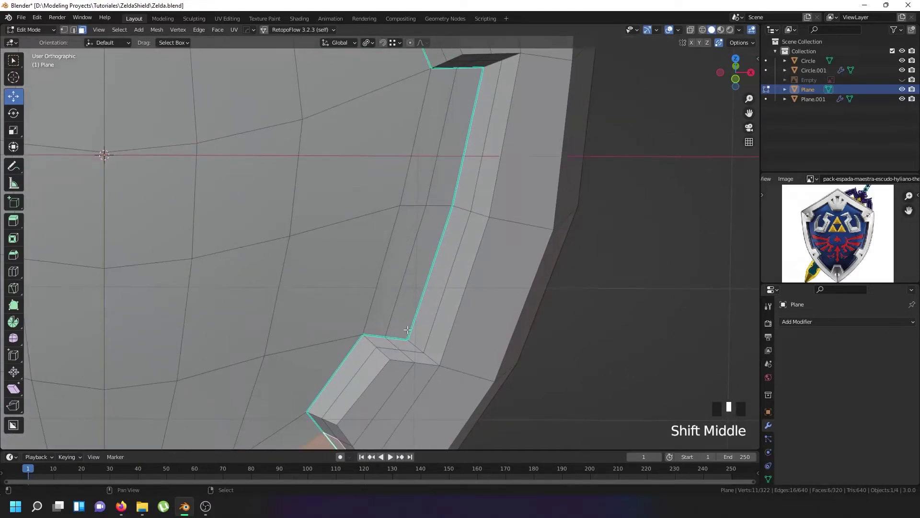
pyautogui.keyDown('shift'); pyautogui.rightClick(408, 311); pyautogui.keyUp('shift')
pyautogui.keyDown('shift'); pyautogui.rightClick(417, 287); pyautogui.keyUp('shift')
pyautogui.keyDown('shift'); pyautogui.rightClick(431, 259); pyautogui.keyUp('shift')
pyautogui.keyDown('shift'); pyautogui.rightClick(460, 120); pyautogui.keyUp('shift')
pyautogui.keyDown('shift'); pyautogui.rightClick(474, 156); pyautogui.keyUp('shift')
pyautogui.keyDown('shift'); pyautogui.moveTo(475, 156); pyautogui.dragTo(474, 395, button='middle'); pyautogui.keyUp('shift')
pyautogui.keyDown('shift'); pyautogui.rightClick(374, 189); pyautogui.keyUp('shift')
pyautogui.keyDown('shift'); pyautogui.rightClick(399, 188); pyautogui.keyUp('shift')
pyautogui.keyDown('shift'); pyautogui.rightClick(400, 188); pyautogui.keyUp('shift')
pyautogui.keyDown('shift'); pyautogui.rightClick(388, 172); pyautogui.keyUp('shift')
pyautogui.keyDown('shift'); pyautogui.rightClick(369, 171); pyautogui.keyUp('shift')
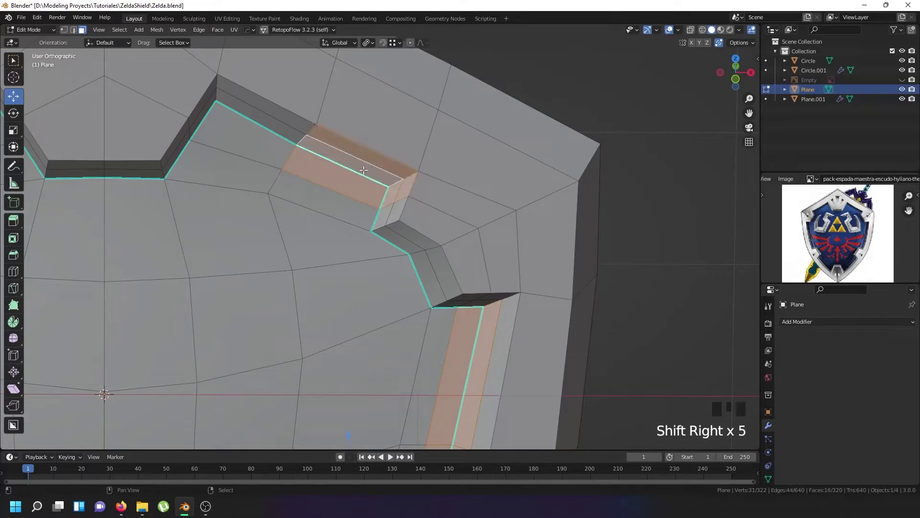
pyautogui.hotkey('ctrl', 'z')
pyautogui.hotkey('ctrl', 'z')
pyautogui.hotkey('ctrl', 'z')
pyautogui.hotkey('ctrl', 'z')
pyautogui.keyDown('shift'); pyautogui.rightClick(292, 147); pyautogui.keyUp('shift')
pyautogui.keyDown('shift'); pyautogui.rightClick(267, 125); pyautogui.keyUp('shift')
pyautogui.keyDown('shift'); pyautogui.rightClick(240, 143); pyautogui.keyUp('shift')
pyautogui.keyDown('shift'); pyautogui.rightClick(199, 120); pyautogui.keyUp('shift')
pyautogui.moveTo(199, 120); pyautogui.dragTo(246, 182, button='middle')
pyautogui.scroll(-3, 246, 182)
pyautogui.press('x')
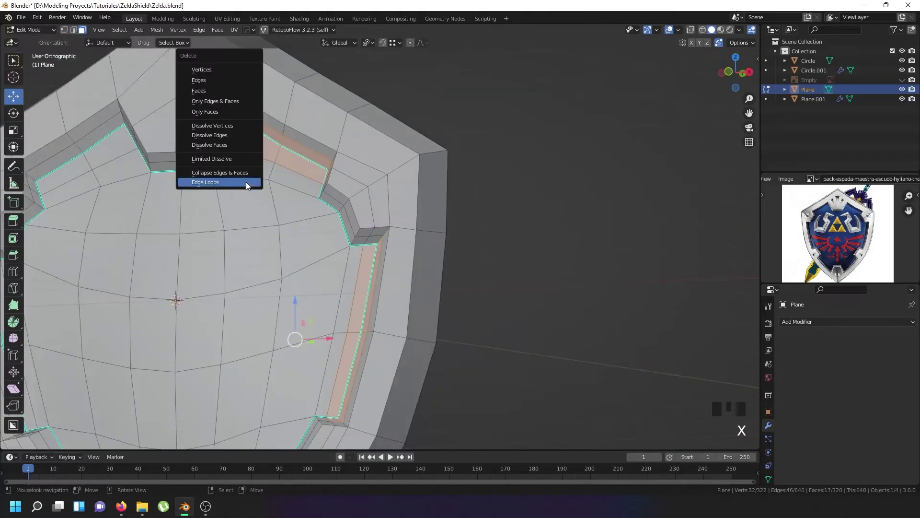
pyautogui.click(243, 90)
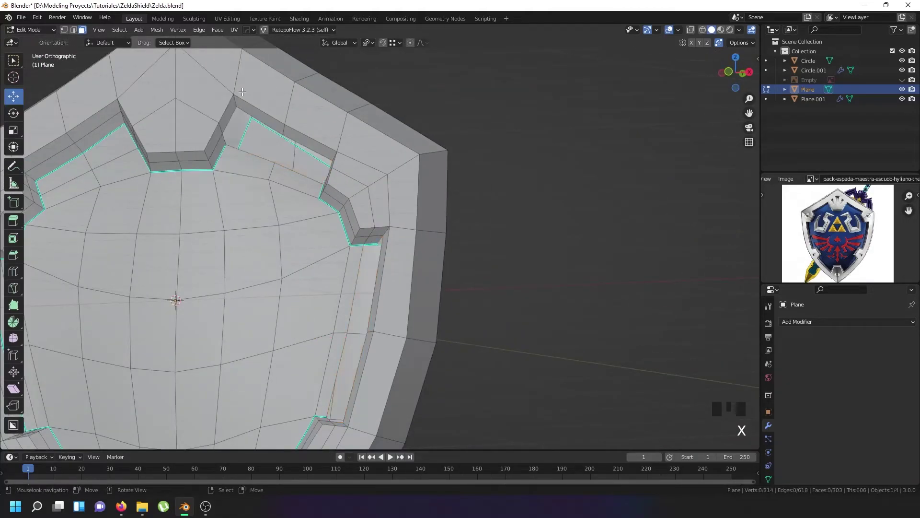
# In edge selection mode, select the two bottom edges of the recess's upper-right side wall, enable snapping and try extruding them.
pyautogui.scroll(3, 259, 99)
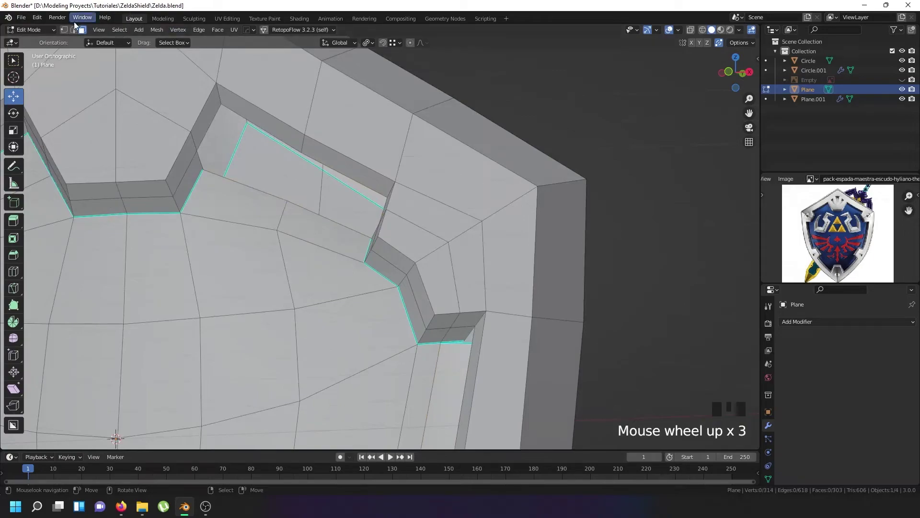
pyautogui.click(74, 30)
pyautogui.rightClick(261, 127)
pyautogui.moveTo(261, 128); pyautogui.dragTo(314, 158, button='middle')
pyautogui.keyDown('shift'); pyautogui.rightClick(346, 173); pyautogui.keyUp('shift')
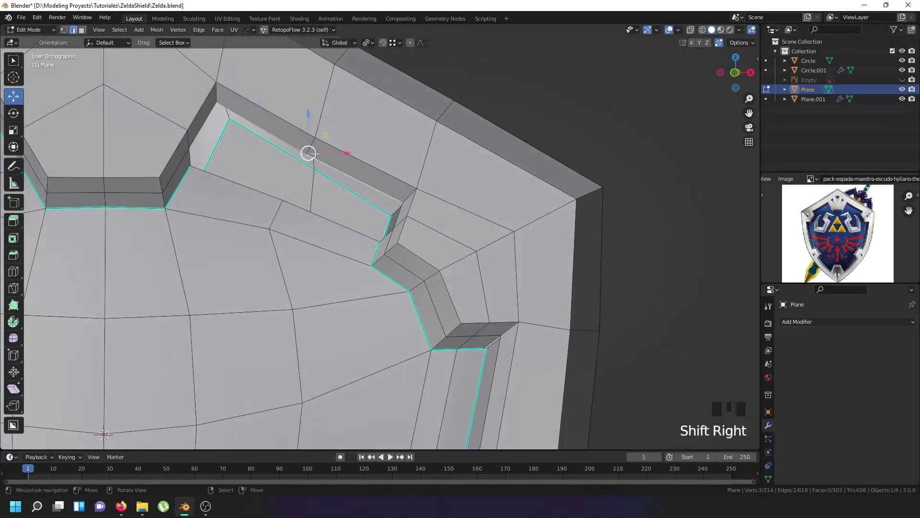
pyautogui.click(382, 43)
pyautogui.moveTo(201, 158); pyautogui.dragTo(194, 155, button='middle')
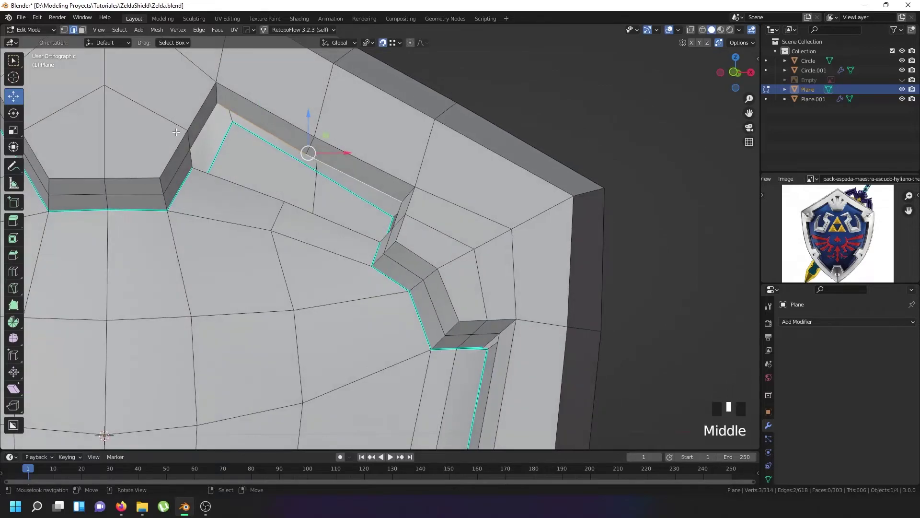
pyautogui.scroll(3, 194, 156)
pyautogui.press('e')
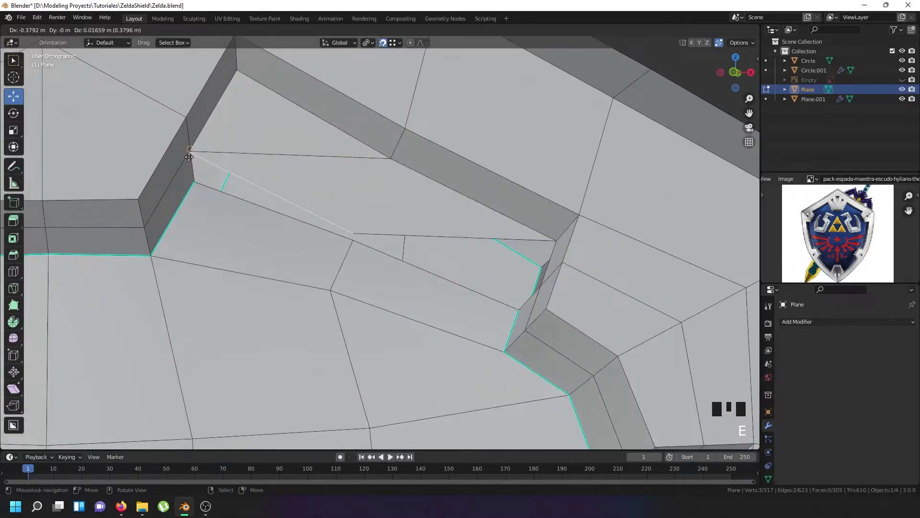
pyautogui.rightClick(189, 157)
# Switch to vertex selection mode, select the whole mesh and merge its vertices by distance.
pyautogui.scroll(2, 287, 97)
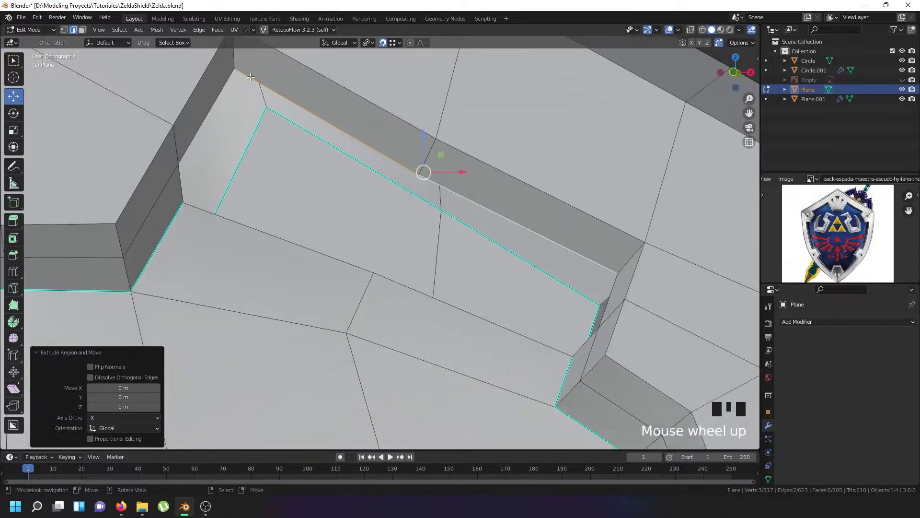
pyautogui.click(66, 29)
pyautogui.keyDown('shift'); pyautogui.rightClick(245, 67); pyautogui.keyUp('shift')
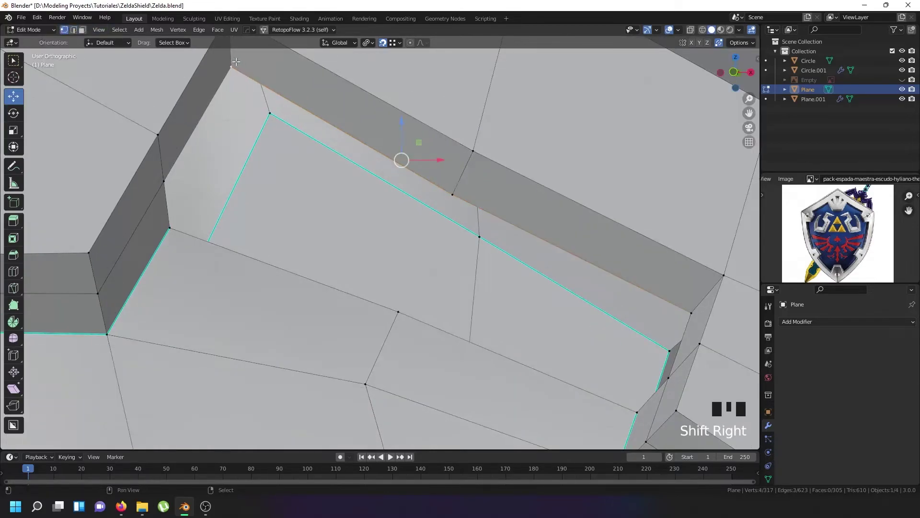
pyautogui.scroll(-3, 252, 74)
pyautogui.press('a')
pyautogui.press('a')
pyautogui.press('a')
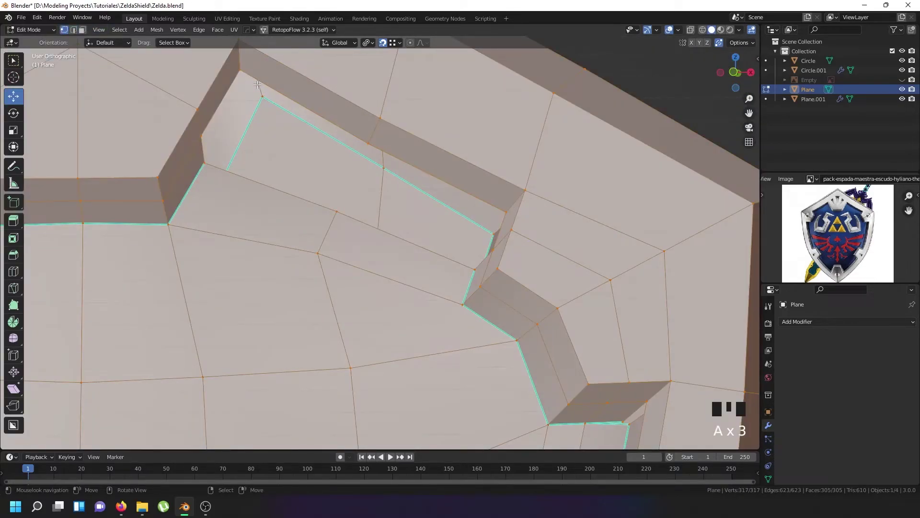
pyautogui.press('w')
pyautogui.moveTo(243, 216)
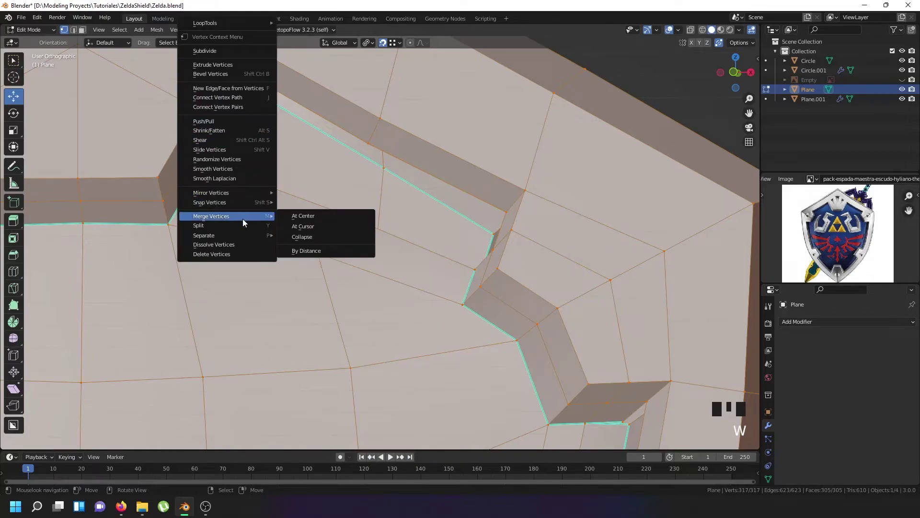
pyautogui.click(304, 253)
# Select the bottom vertices of the upper-right recess wall and extrude them, snapping to the middle vertex of the adjoining notch wall.
pyautogui.rightClick(239, 71)
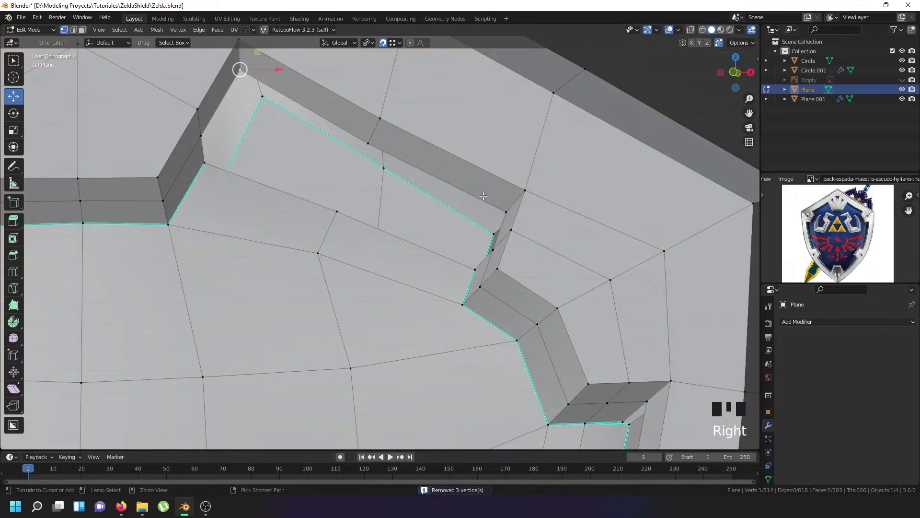
pyautogui.keyDown('ctrl'); pyautogui.rightClick(501, 207); pyautogui.keyUp('ctrl')
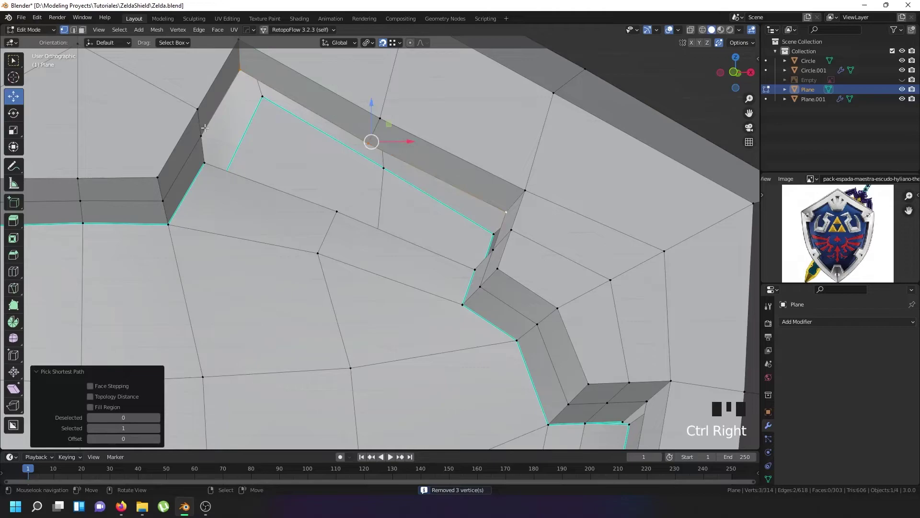
pyautogui.press('e')
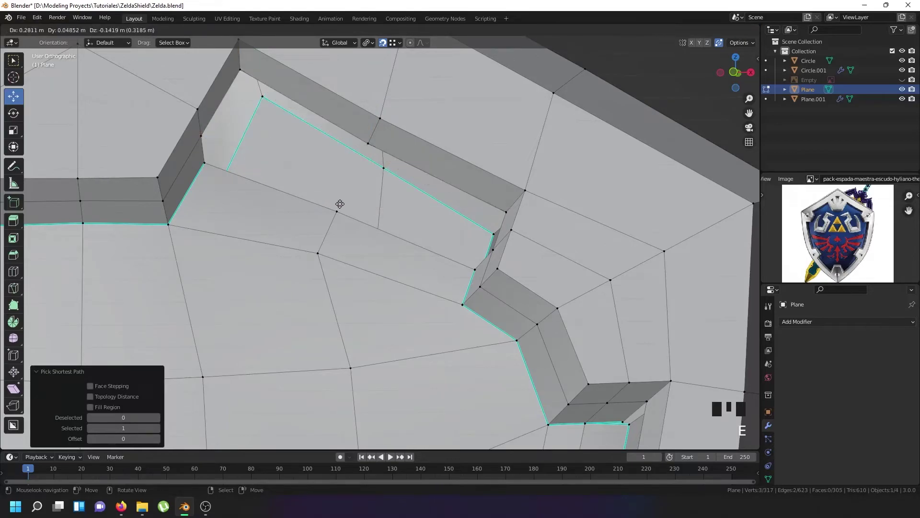
pyautogui.press('Escape')
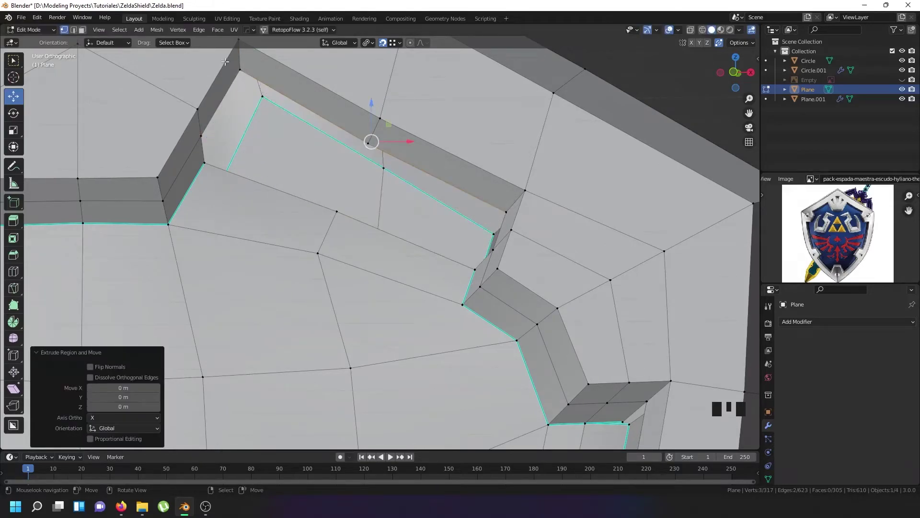
pyautogui.press('e')
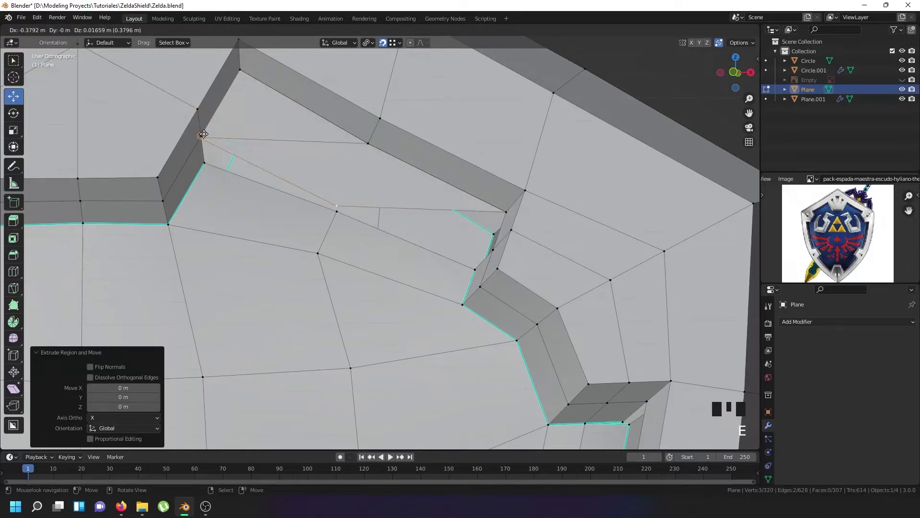
pyautogui.click(204, 134)
# Make the extruded strip's end vertex beside the top notch active and move the strip until that vertex snaps to the notch wall's middle vertex.
pyautogui.press('z')
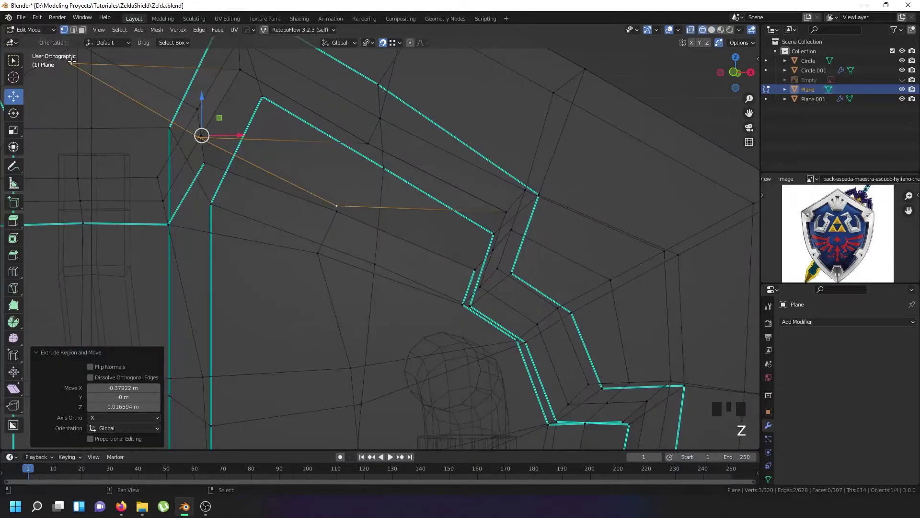
pyautogui.hotkey('shift', 'Right')
pyautogui.hotkey('shift', 'Right')
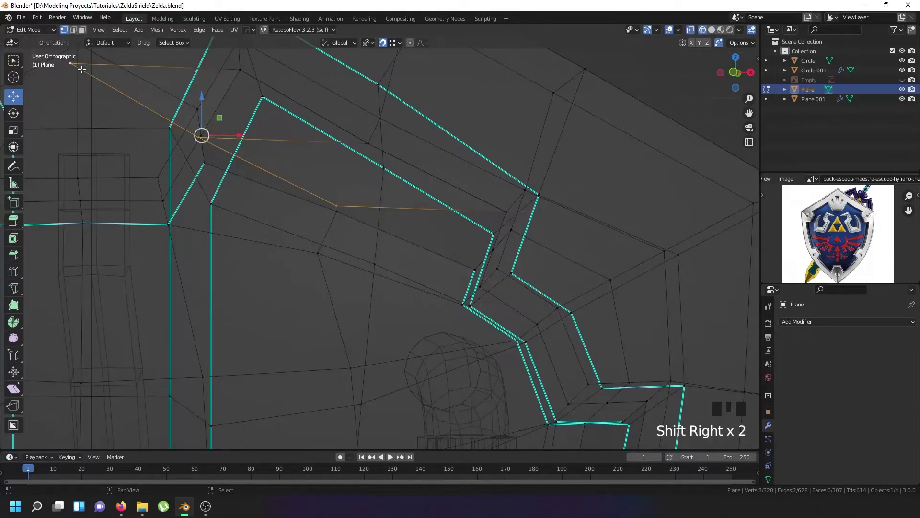
pyautogui.click(368, 43)
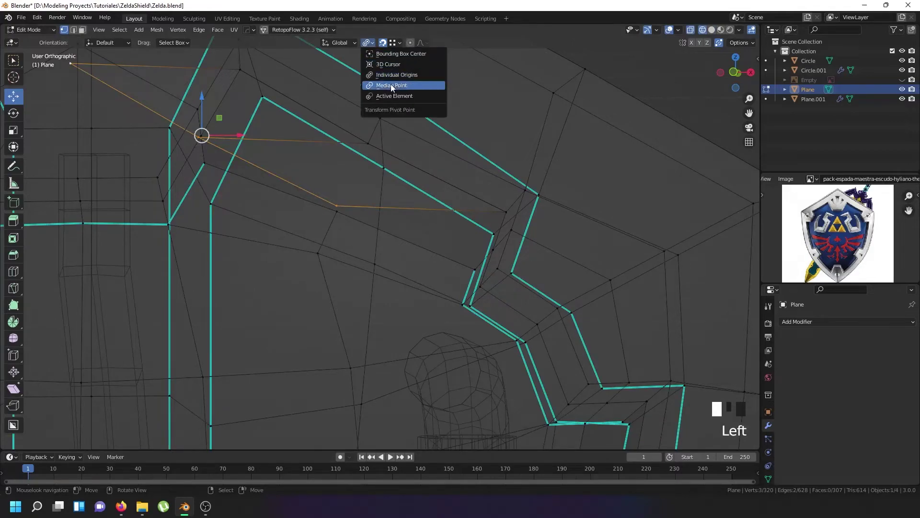
pyautogui.click(391, 86)
pyautogui.press('g')
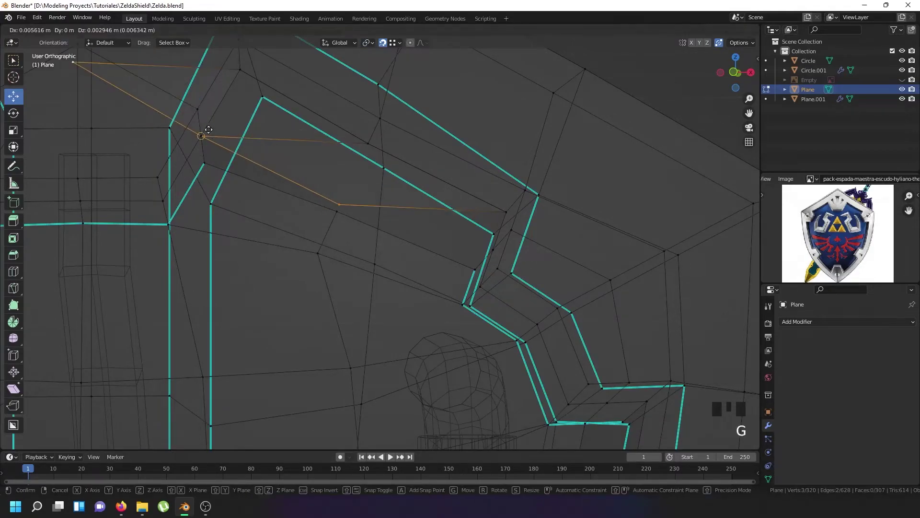
pyautogui.click(367, 203)
pyautogui.press('g')
pyautogui.click(203, 138)
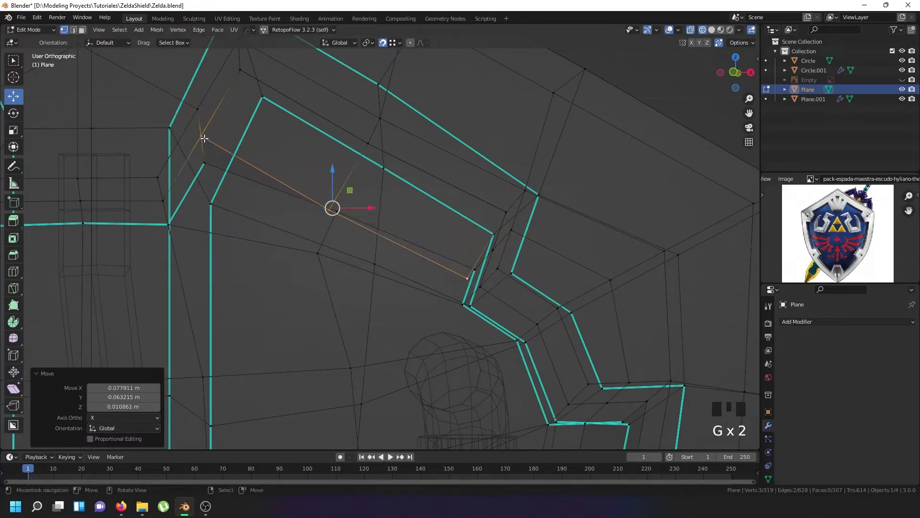
pyautogui.hotkey('shift', 'z')
# Snap the extruded strip's lower-right end vertex to the middle vertex of the adjoining side wall.
pyautogui.moveTo(434, 235); pyautogui.dragTo(477, 241, button='middle')
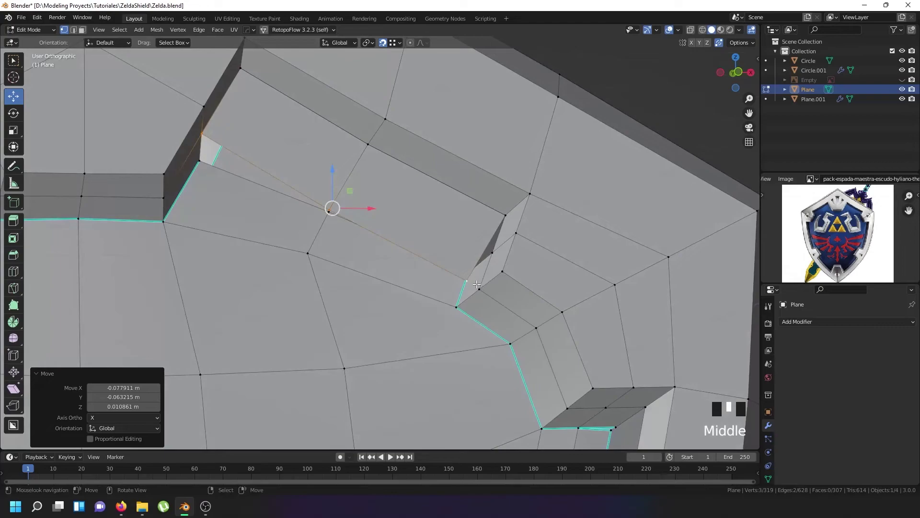
pyautogui.rightClick(477, 290)
pyautogui.rightClick(467, 283)
pyautogui.press('g')
pyautogui.click(495, 251)
# Reposition the extruded strip's middle vertex with the Y axis locked, and slide it towards the outer wall by a factor of 0.353.
pyautogui.rightClick(333, 210)
pyautogui.press('g')
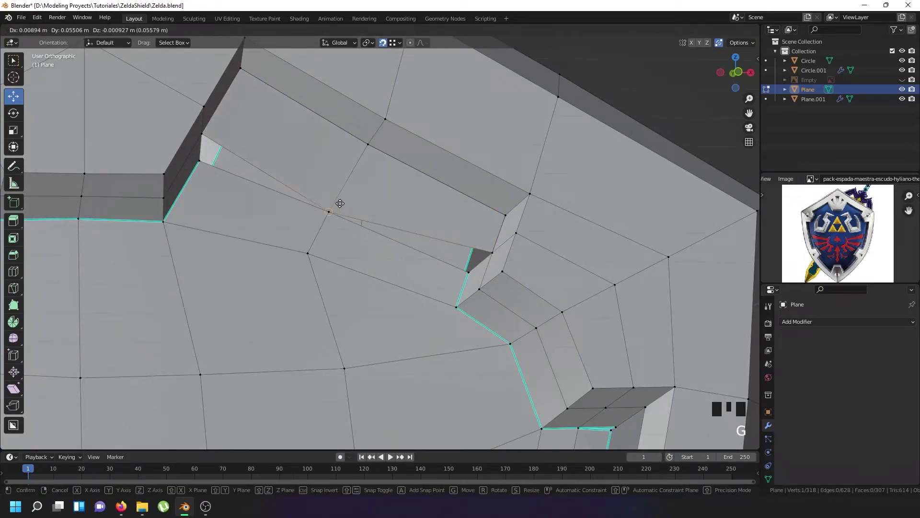
pyautogui.hotkey('shift', 'y')
pyautogui.click(319, 217)
pyautogui.moveTo(319, 216); pyautogui.dragTo(338, 212, button='middle')
pyautogui.press('KP_7')
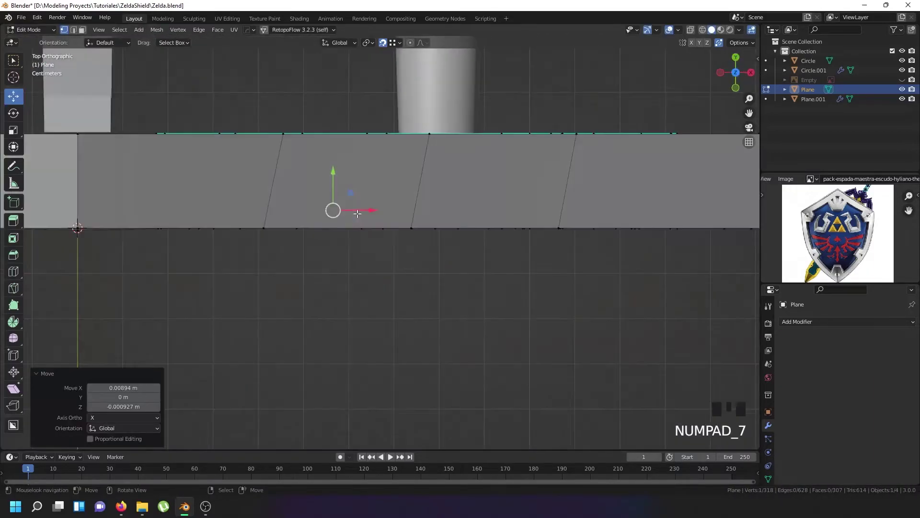
pyautogui.press('KP_1')
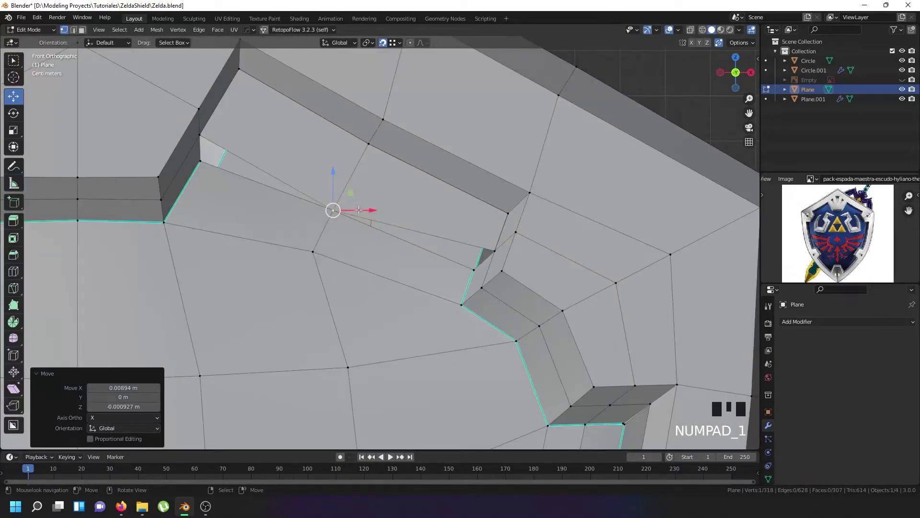
pyautogui.press('g')
pyautogui.press('g')
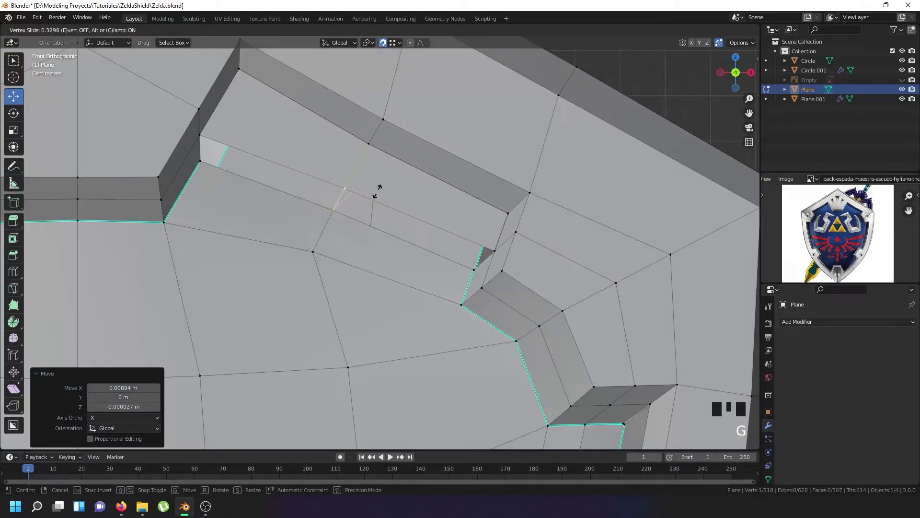
pyautogui.click(378, 189)
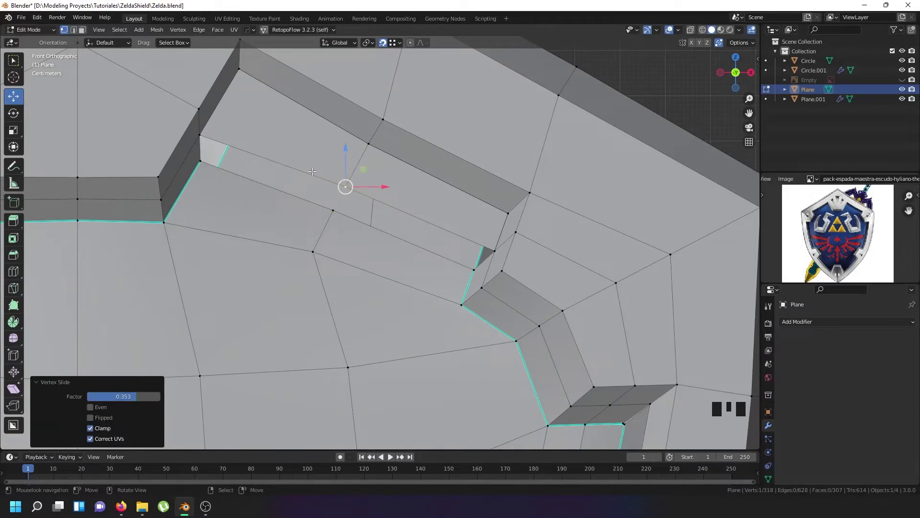
# Select the whole mesh again and merge its vertices by distance to weld the new strip.
pyautogui.press('a')
pyautogui.press('a')
pyautogui.press('a')
pyautogui.press('w')
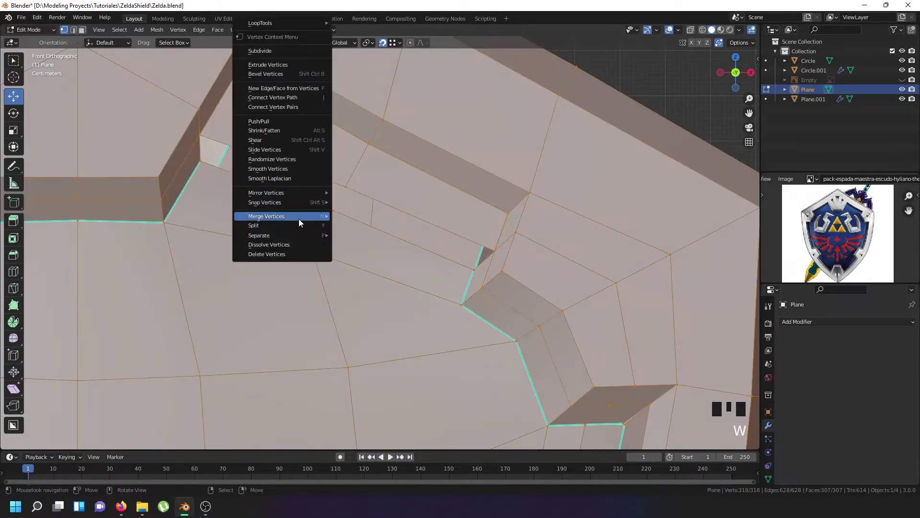
pyautogui.moveTo(298, 219)
pyautogui.click(367, 251)
# Select the upright edge on the top notch's wall beside the new strip and slide it outwards by a factor of 0.293.
pyautogui.rightClick(199, 118)
pyautogui.keyDown('shift'); pyautogui.rightClick(200, 119); pyautogui.keyUp('shift')
pyautogui.keyDown('shift'); pyautogui.moveTo(210, 123); pyautogui.dragTo(183, 167, button='middle'); pyautogui.keyUp('shift')
pyautogui.press('g')
pyautogui.press('g')
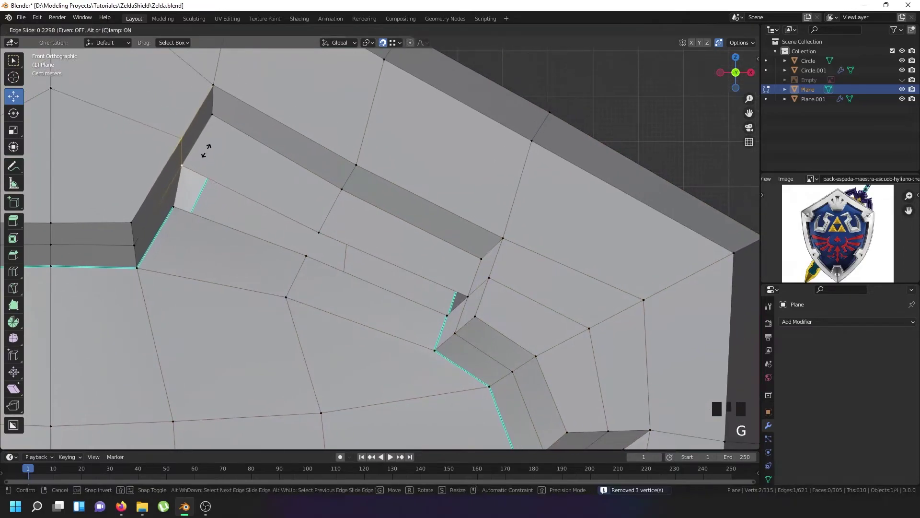
pyautogui.click(209, 147)
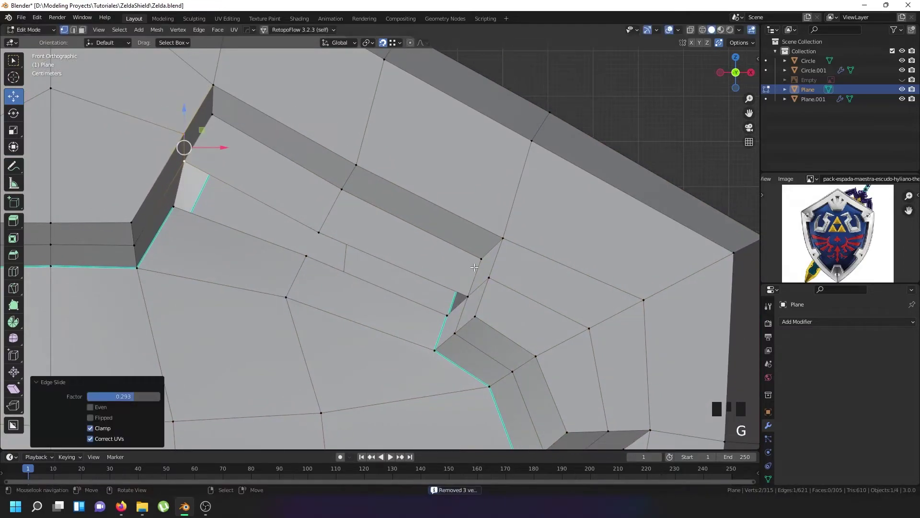
# Move the floor's corner vertex beside the top notch up to the new strip's corner, keeping the Y axis locked.
pyautogui.rightClick(180, 209)
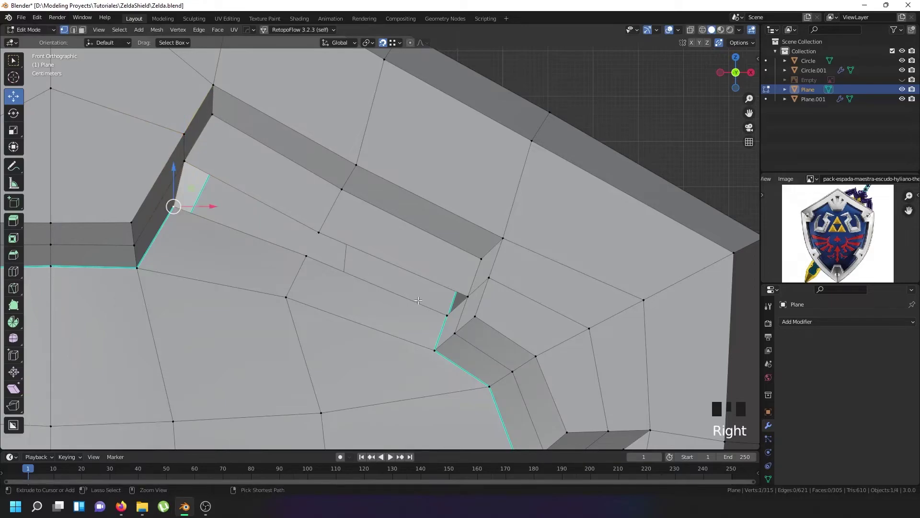
pyautogui.moveTo(187, 204); pyautogui.dragTo(184, 201, button='middle')
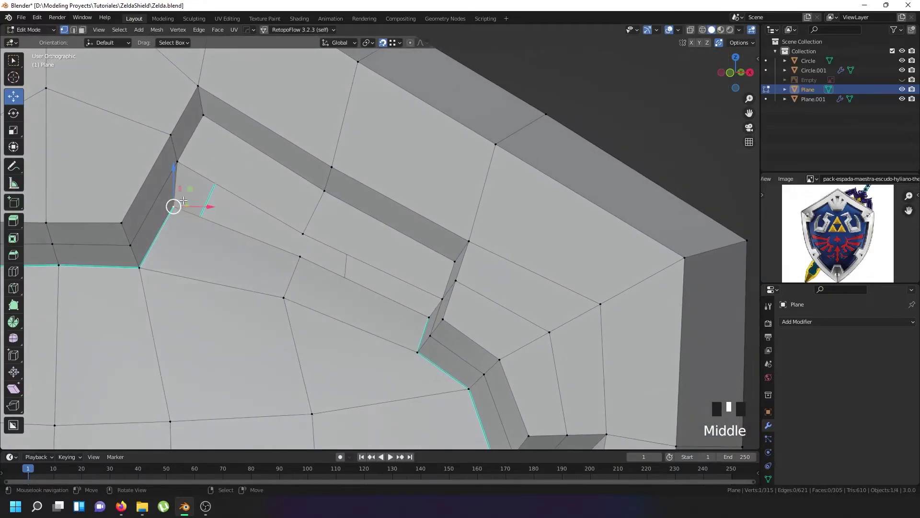
pyautogui.press('g')
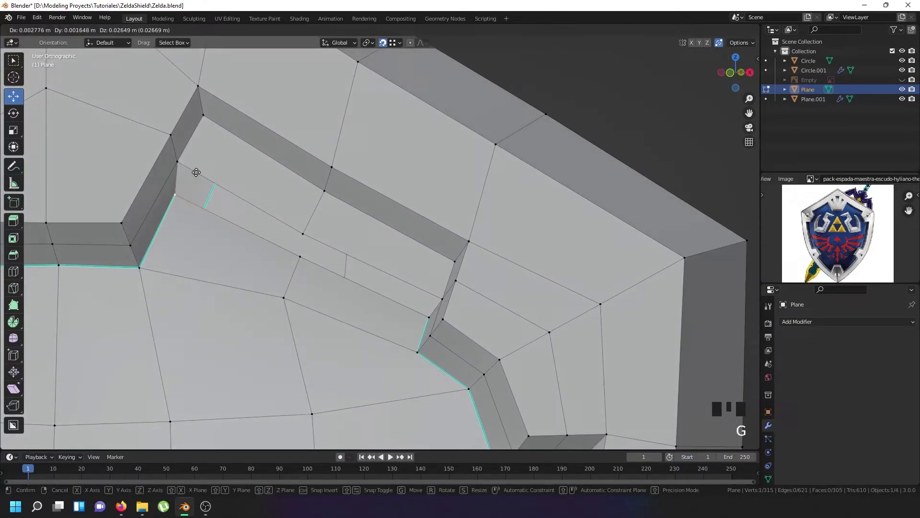
pyautogui.hotkey('shift', 'y')
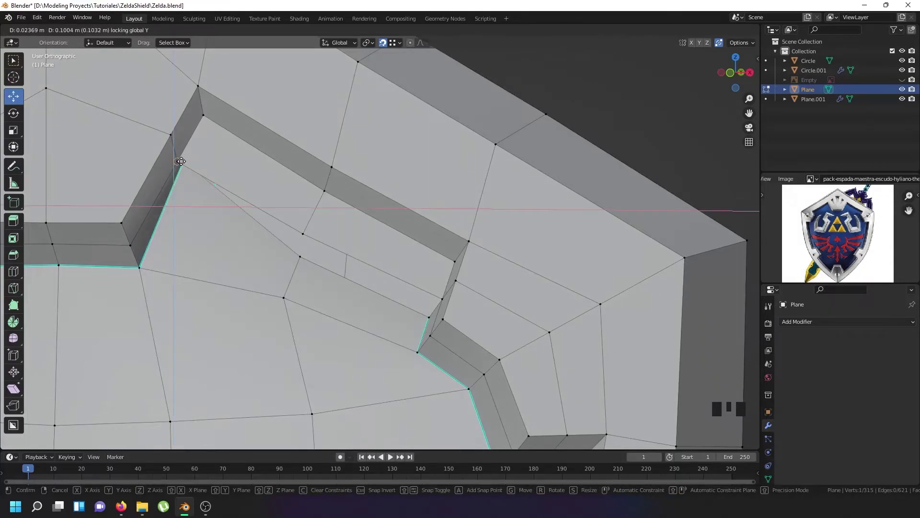
pyautogui.click(181, 161)
pyautogui.moveTo(181, 154); pyautogui.dragTo(183, 158, button='middle')
# Move the middle and lower-right vertices of the floor's upper-right border outwards to line up with the new strip's vertices.
pyautogui.rightClick(305, 247)
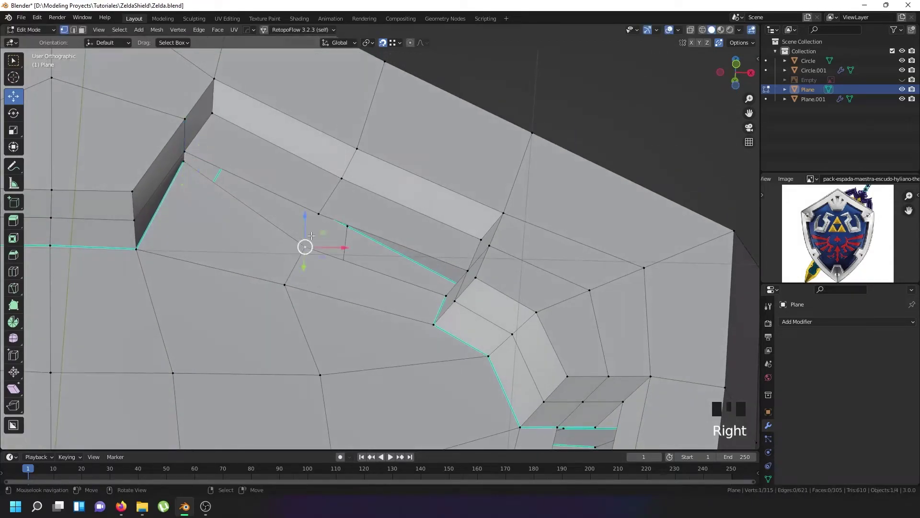
pyautogui.press('g')
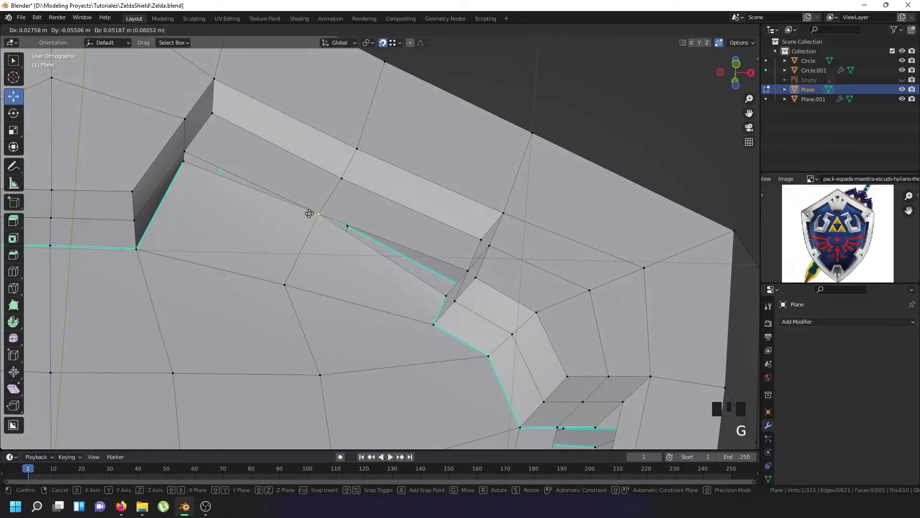
pyautogui.click(318, 209)
pyautogui.rightClick(450, 295)
pyautogui.rightClick(449, 294)
pyautogui.press('g')
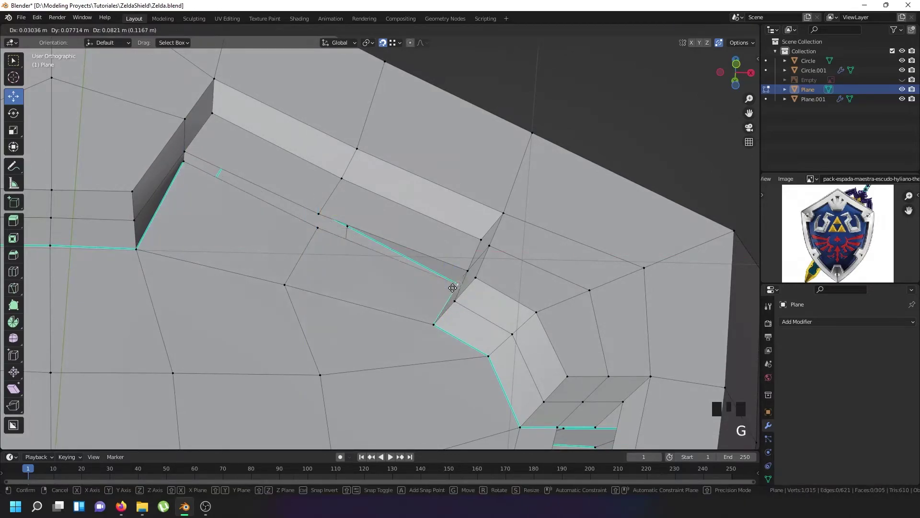
pyautogui.click(457, 278)
# Fill the gap between the floor's upper-right border and the new strip with two faces, then check the shape in Object Mode.
pyautogui.scroll(-2, 461, 276)
pyautogui.moveTo(461, 276)
pyautogui.mouseDown(button='middle')
pyautogui.moveTo(457, 269)
pyautogui.moveTo(476, 295)
pyautogui.moveTo(468, 275)
pyautogui.mouseUp(button='middle')
pyautogui.keyDown('shift'); pyautogui.rightClick(468, 276); pyautogui.keyUp('shift')
pyautogui.scroll(2, 468, 276)
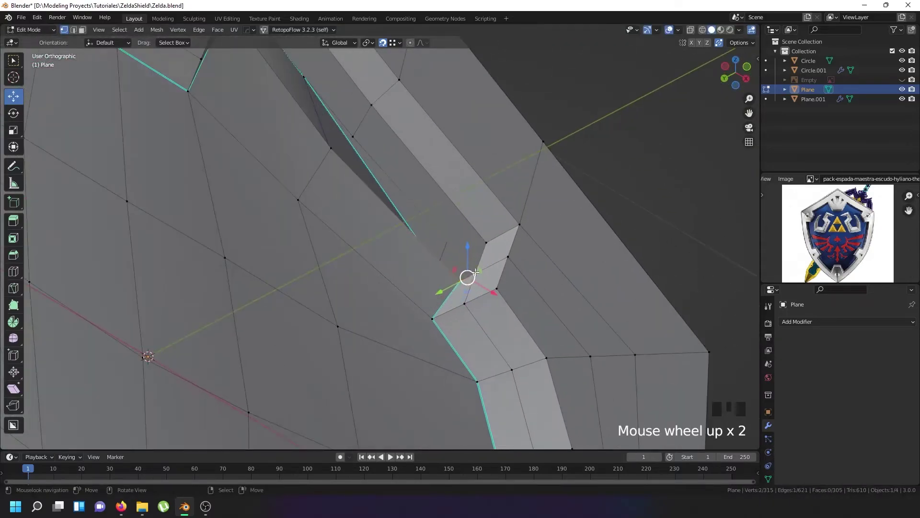
pyautogui.press('f')
pyautogui.press('f')
pyautogui.scroll(-4, 460, 268)
pyautogui.press('Tab')
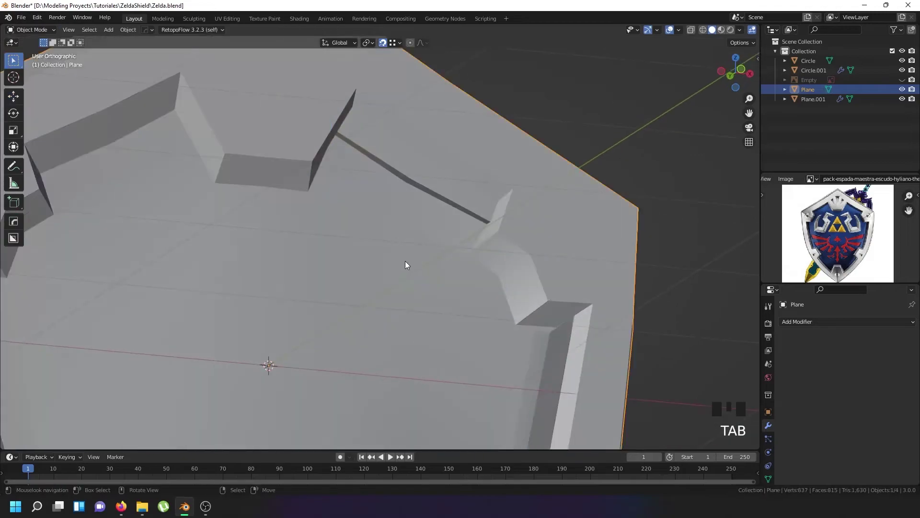
pyautogui.scroll(-3, 406, 257)
pyautogui.moveTo(413, 254)
pyautogui.mouseDown(button='middle')
pyautogui.moveTo(400, 279)
pyautogui.moveTo(423, 225)
pyautogui.moveTo(405, 256)
pyautogui.mouseUp(button='middle')
pyautogui.press('Tab')
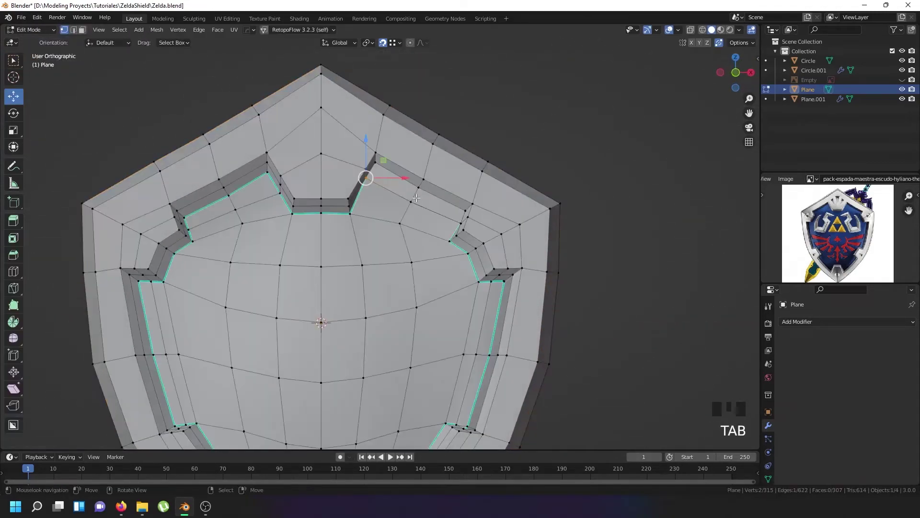
# Move the middle vertex pair of the upper-right strip slightly up and outwards in the front view.
pyautogui.scroll(5, 415, 197)
pyautogui.scroll(2, 415, 198)
pyautogui.moveTo(415, 197); pyautogui.dragTo(414, 188, button='middle')
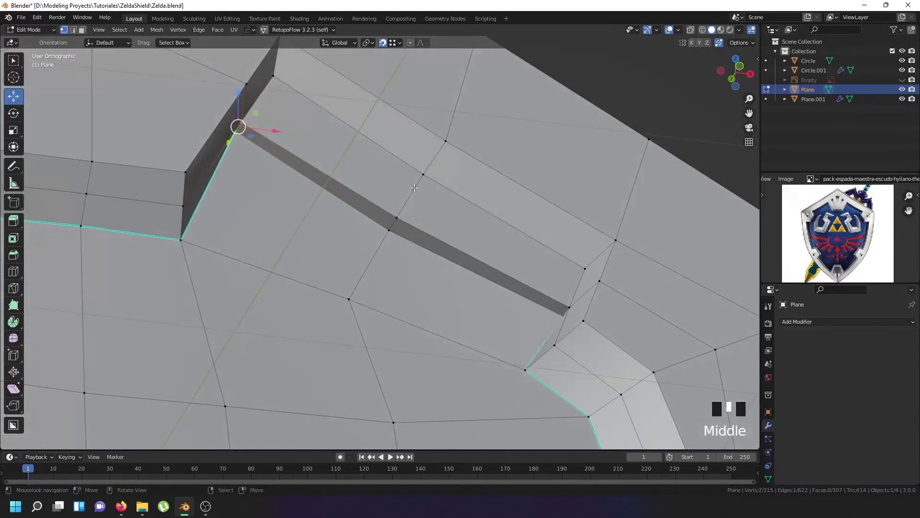
pyautogui.keyDown('shift'); pyautogui.rightClick(399, 218); pyautogui.keyUp('shift')
pyautogui.press('KP_7')
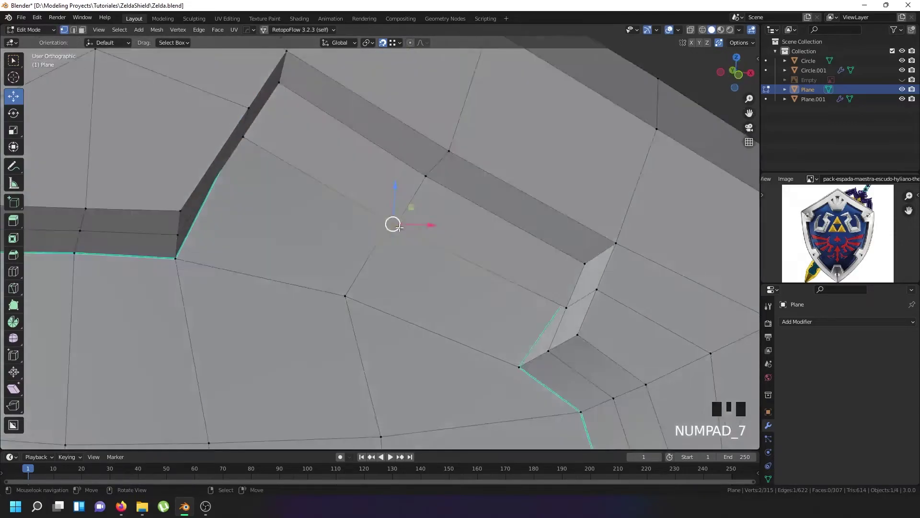
pyautogui.press('KP_1')
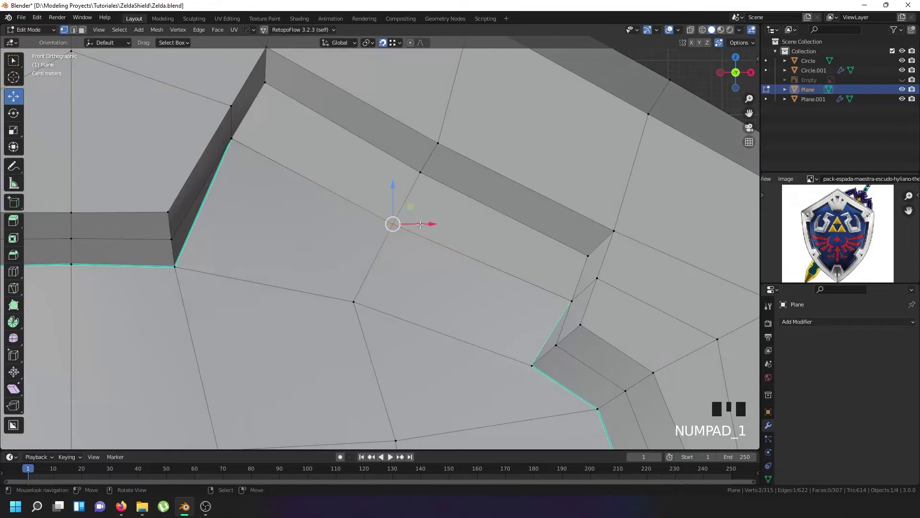
pyautogui.press('g')
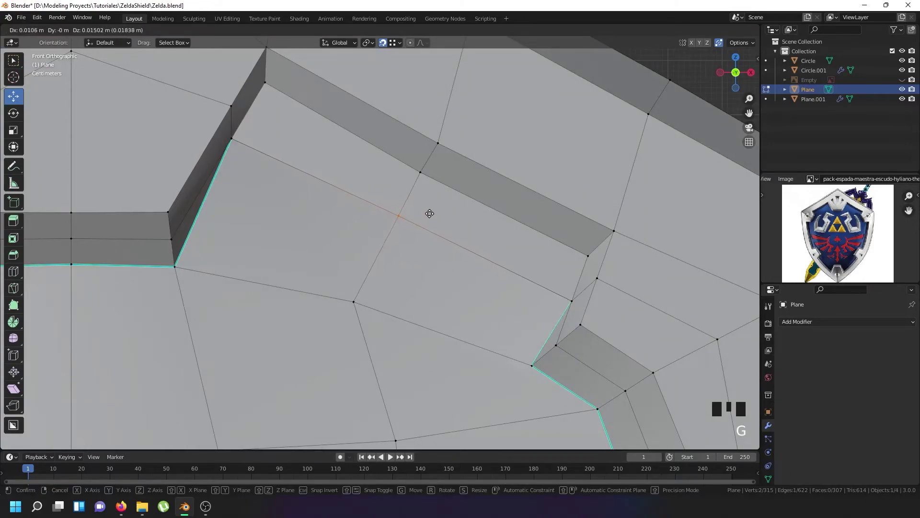
pyautogui.click(428, 215)
# Extrude the upper and lower edges of the right side wall's inner border inwards to form a strip between the two notches.
pyautogui.scroll(-7, 415, 214)
pyautogui.moveTo(415, 214)
pyautogui.keyDown('shift'); pyautogui.mouseDown(button='middle')
pyautogui.moveTo(358, 111)
pyautogui.moveTo(475, 263)
pyautogui.moveTo(420, 264)
pyautogui.moveTo(411, 203)
pyautogui.mouseUp(button='middle'); pyautogui.keyUp('shift')
pyautogui.keyDown('shift'); pyautogui.rightClick(422, 268); pyautogui.keyUp('shift')
pyautogui.scroll(2, 429, 287)
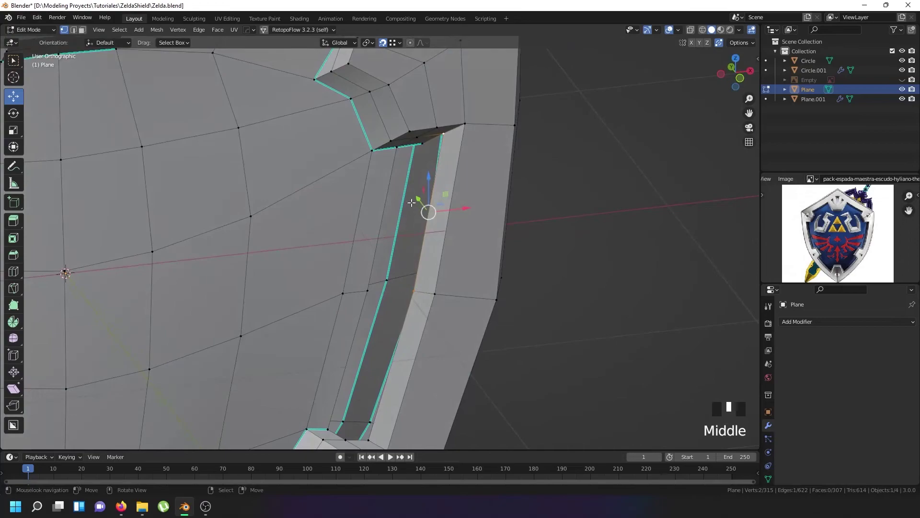
pyautogui.press('e')
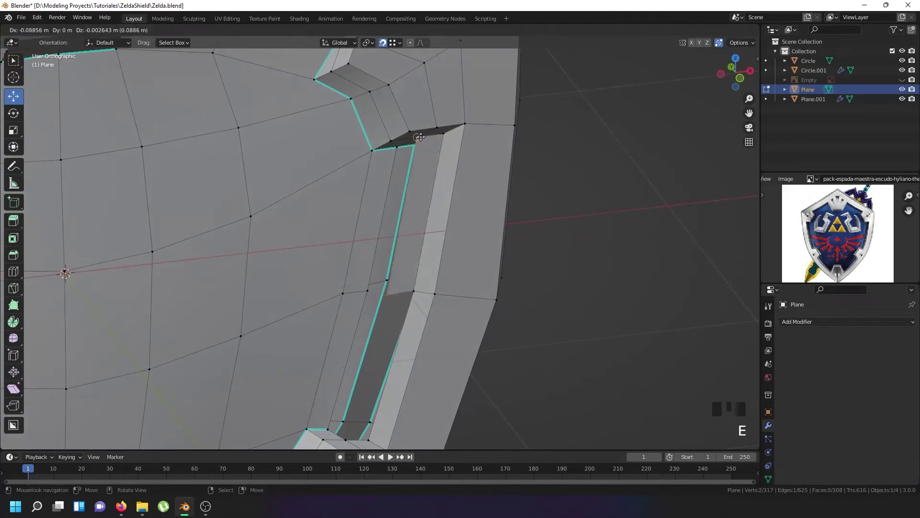
pyautogui.rightClick(410, 289)
pyautogui.keyDown('shift'); pyautogui.moveTo(410, 289); pyautogui.dragTo(391, 275, button='middle'); pyautogui.keyUp('shift')
pyautogui.keyDown('shift'); pyautogui.rightClick(392, 275); pyautogui.keyUp('shift')
pyautogui.press('e')
pyautogui.click(374, 267)
pyautogui.rightClick(424, 169)
pyautogui.press('e')
pyautogui.click(415, 178)
pyautogui.scroll(3, 412, 177)
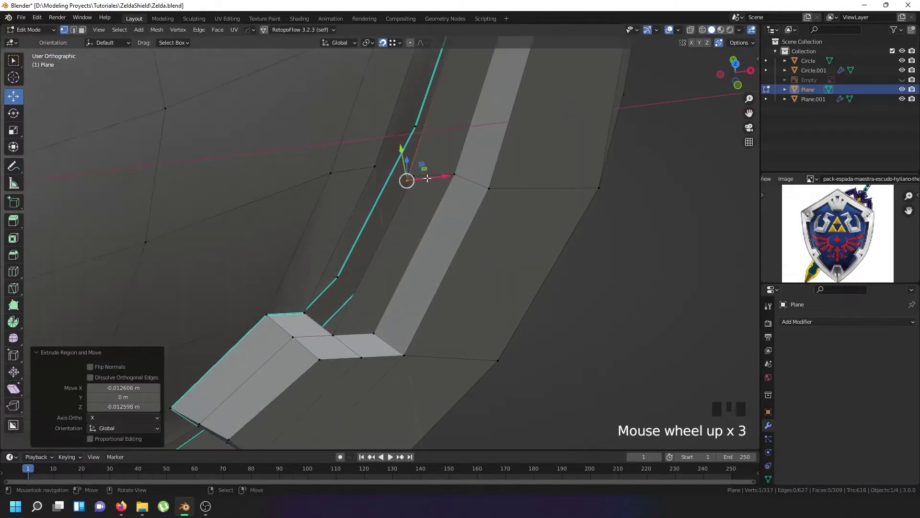
pyautogui.press('e')
pyautogui.rightClick(409, 175)
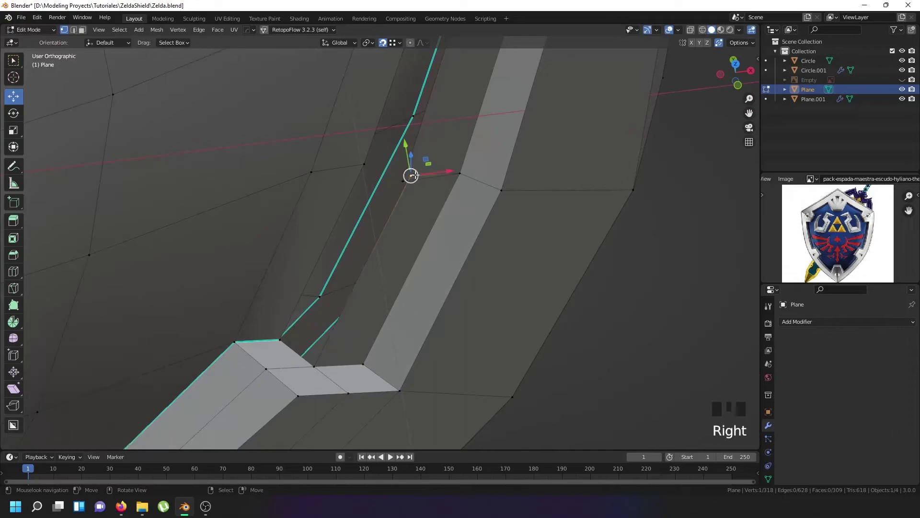
pyautogui.press('e')
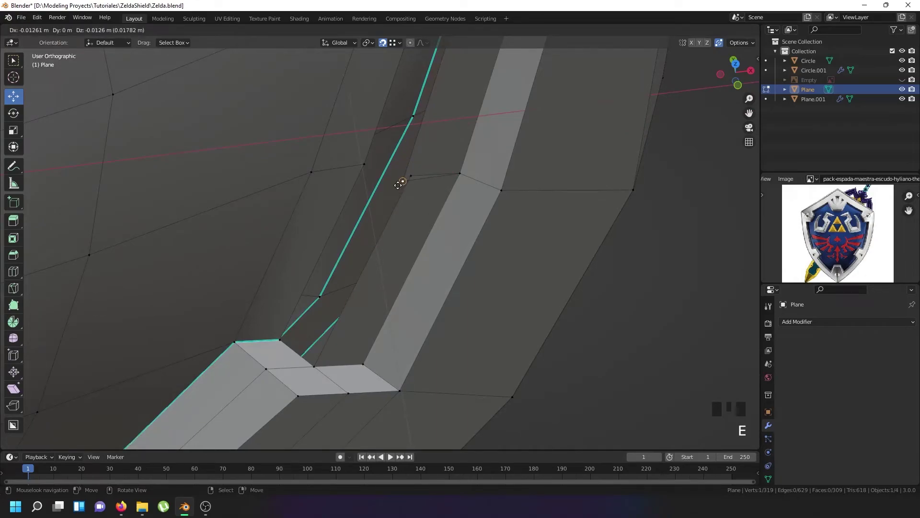
pyautogui.rightClick(407, 177)
pyautogui.hotkey('ctrl', 'z')
pyautogui.hotkey('ctrl', 'z')
pyautogui.hotkey('ctrl', 'z')
pyautogui.hotkey('ctrl', 'z')
pyautogui.hotkey('ctrl', 'z')
pyautogui.hotkey('ctrl', 'z')
pyautogui.hotkey('ctrl', 'z')
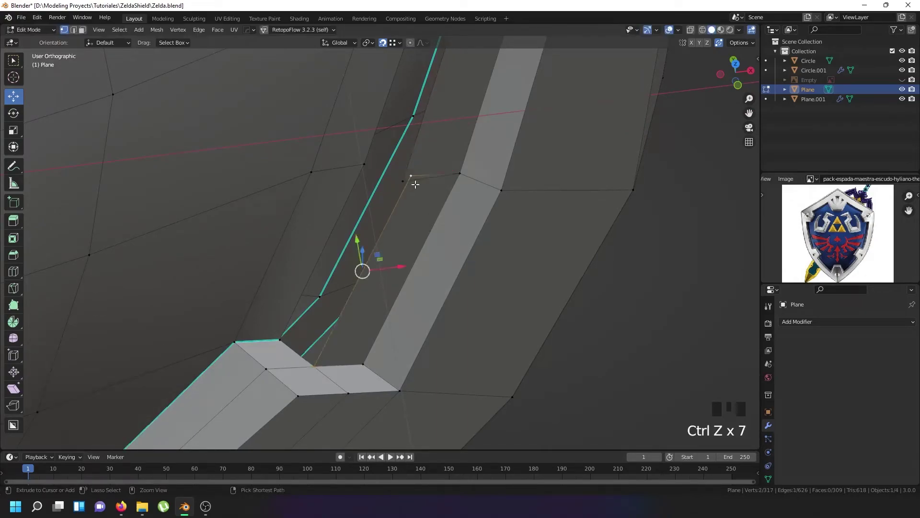
# Move the right strip's loose middle vertex by -0.0126 m on X and Z onto the neighbouring segment's vertex.
pyautogui.rightClick(411, 176)
pyautogui.rightClick(410, 175)
pyautogui.press('g')
pyautogui.click(402, 181)
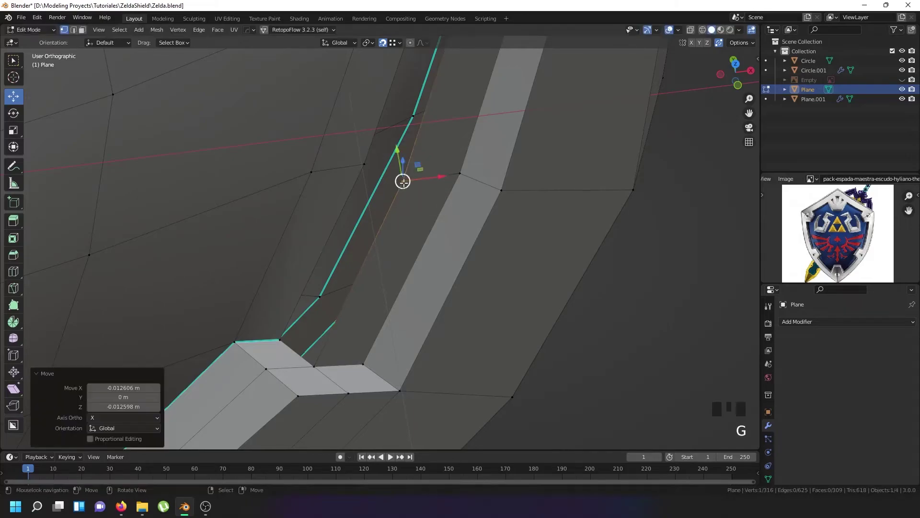
# Extrude the two inner border edges of the lower-right side wall inwards, snapping their ends to the notch walls' vertices.
pyautogui.scroll(-7, 403, 182)
pyautogui.moveTo(409, 192); pyautogui.dragTo(407, 189, button='middle')
pyautogui.scroll(4, 363, 337)
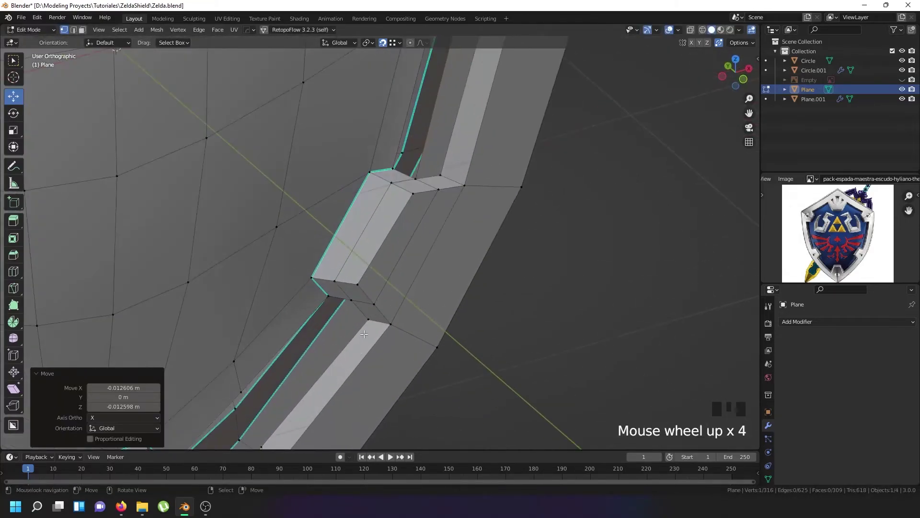
pyautogui.rightClick(367, 318)
pyautogui.keyDown('shift'); pyautogui.moveTo(367, 318); pyautogui.dragTo(437, 194, button='middle'); pyautogui.keyUp('shift')
pyautogui.keyDown('shift'); pyautogui.rightClick(332, 323); pyautogui.keyUp('shift')
pyautogui.moveTo(409, 230); pyautogui.dragTo(438, 213, button='middle')
pyautogui.press('e')
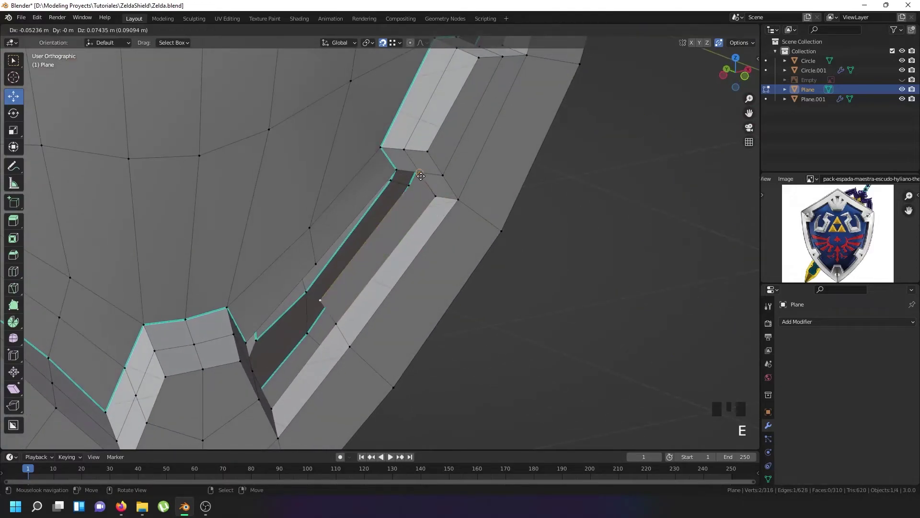
pyautogui.click(419, 177)
pyautogui.moveTo(328, 332); pyautogui.dragTo(335, 323, button='middle')
pyautogui.keyDown('shift'); pyautogui.rightClick(294, 357); pyautogui.keyUp('shift')
pyautogui.press('e')
pyautogui.click(233, 364)
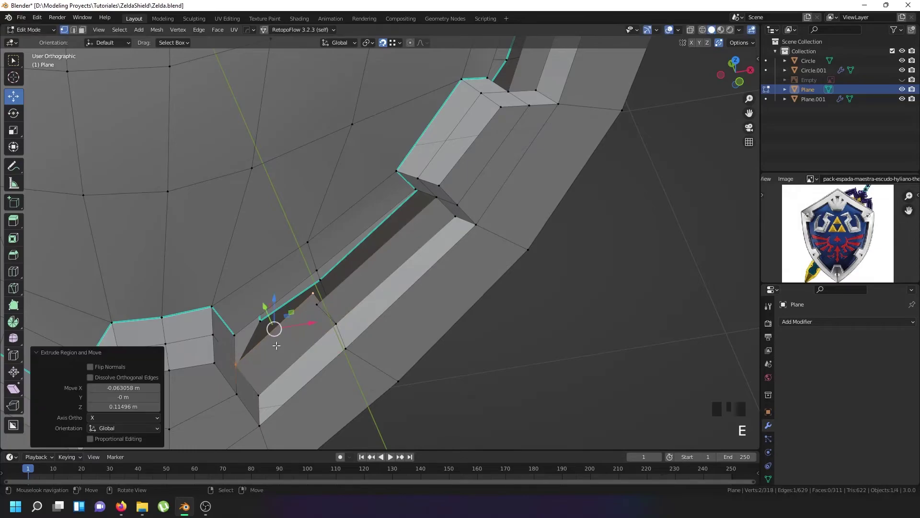
# Move the lower-right strip's middle vertex 0.0107 m on X and -0.0406 m on Z, then merge the whole mesh's vertices by distance.
pyautogui.rightClick(313, 292)
pyautogui.press('g')
pyautogui.click(317, 305)
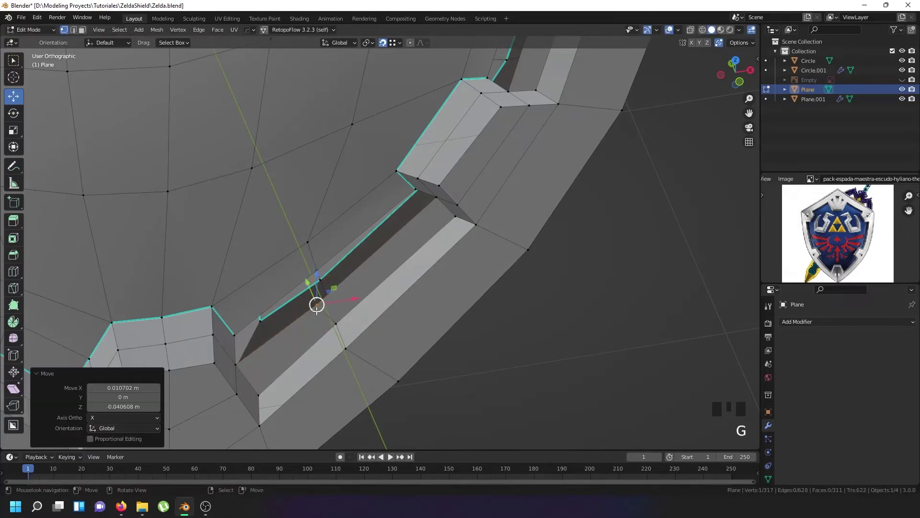
pyautogui.moveTo(316, 305); pyautogui.dragTo(318, 304, button='middle')
pyautogui.press('a')
pyautogui.press('a')
pyautogui.press('a')
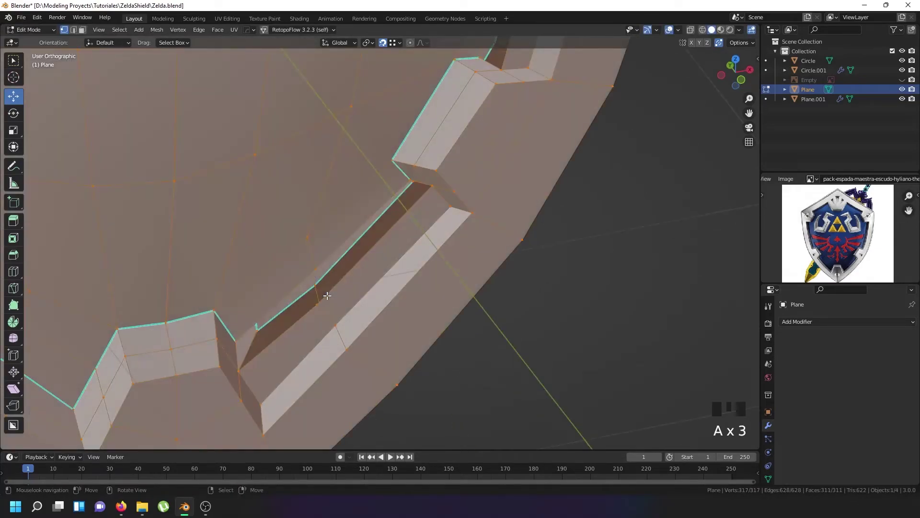
pyautogui.hotkey('ctrl', 'z')
pyautogui.press('w')
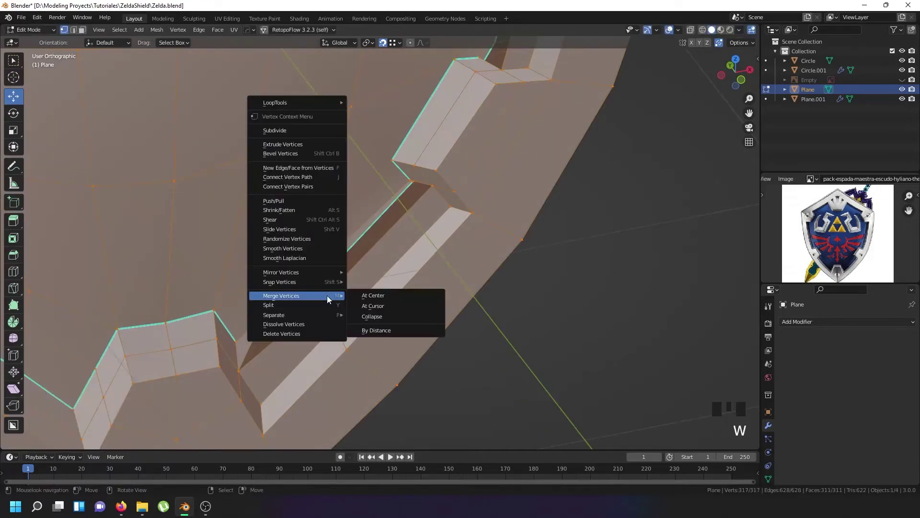
# Fill the gap between the lower-right strip and the floor's border with two faces, starting from the bottom notch.
pyautogui.scroll(2, 243, 364)
pyautogui.rightClick(237, 373)
pyautogui.keyDown('shift'); pyautogui.rightClick(233, 330); pyautogui.keyUp('shift')
pyautogui.press('f')
pyautogui.press('f')
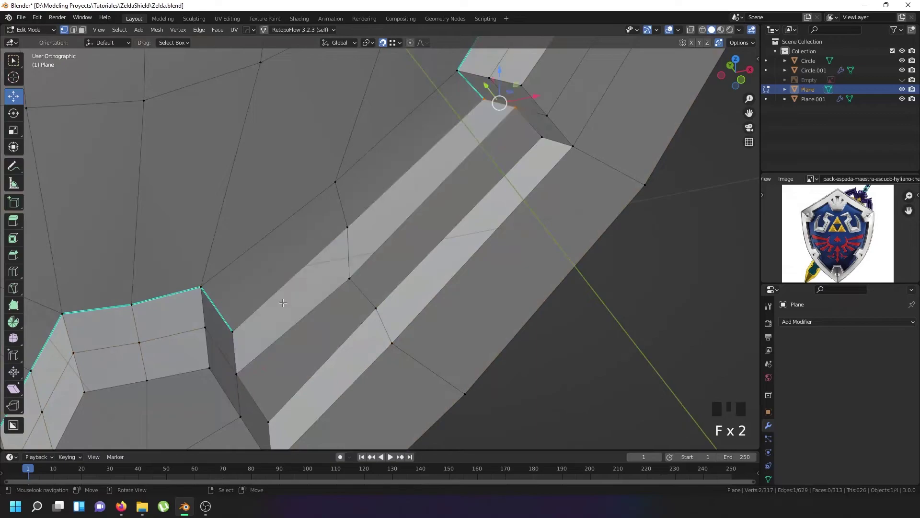
# Fill the gap between the right side's strip and the floor's border with two faces, then check the shield in Object Mode.
pyautogui.keyDown('shift'); pyautogui.moveTo(378, 190); pyautogui.dragTo(416, 250, button='middle'); pyautogui.keyUp('shift')
pyautogui.rightClick(481, 196)
pyautogui.keyDown('shift'); pyautogui.moveTo(480, 196); pyautogui.dragTo(415, 308, button='middle'); pyautogui.keyUp('shift')
pyautogui.keyDown('shift'); pyautogui.rightClick(383, 292); pyautogui.keyUp('shift')
pyautogui.press('f')
pyautogui.press('f')
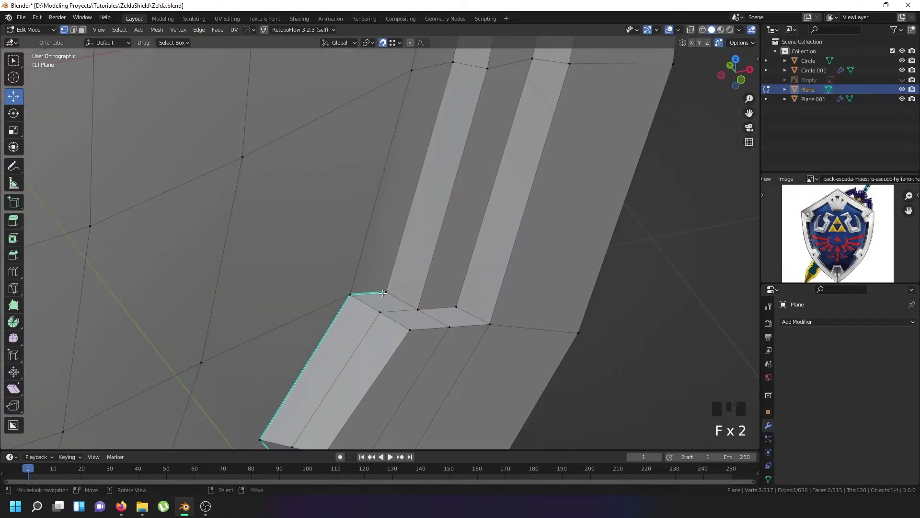
pyautogui.scroll(-5, 469, 87)
pyautogui.keyDown('shift'); pyautogui.moveTo(468, 87); pyautogui.dragTo(436, 206, button='middle'); pyautogui.keyUp('shift')
pyautogui.press('Tab')
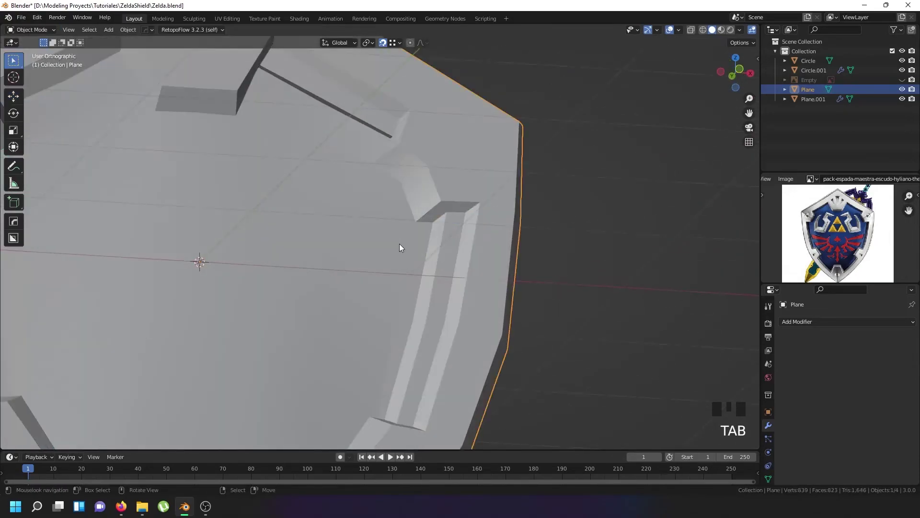
pyautogui.scroll(-4, 401, 247)
pyautogui.moveTo(400, 268); pyautogui.dragTo(382, 319, button='middle')
pyautogui.press('Tab')
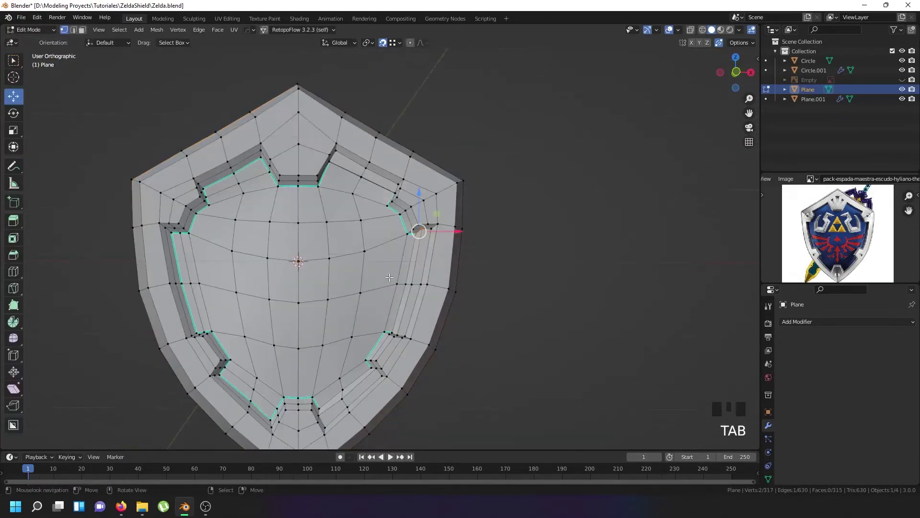
# Select the whole mesh and merge its vertices by distance.
pyautogui.press('a')
pyautogui.press('a')
pyautogui.press('a')
pyautogui.press('w')
pyautogui.moveTo(383, 279)
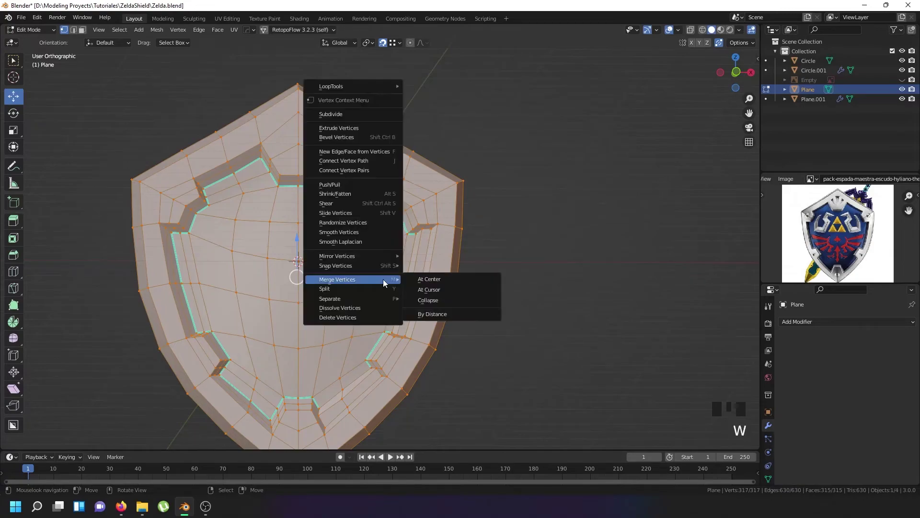
# Symmetrize the mesh in the +X to -X direction.
pyautogui.click(162, 31)
pyautogui.click(191, 175)
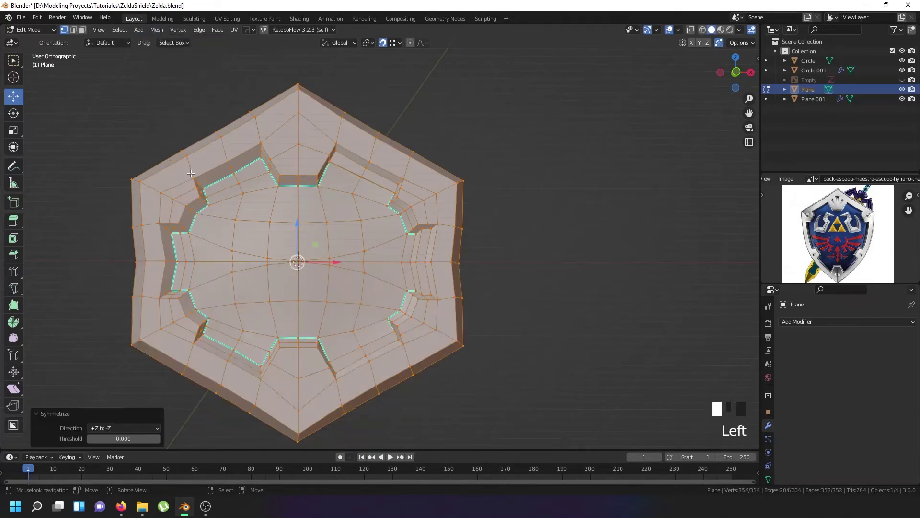
pyautogui.click(136, 430)
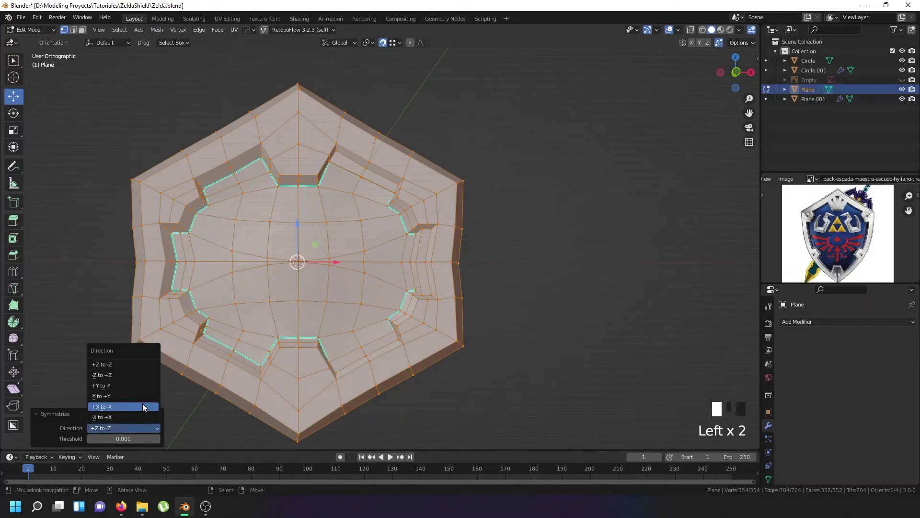
pyautogui.click(143, 407)
pyautogui.scroll(4, 395, 210)
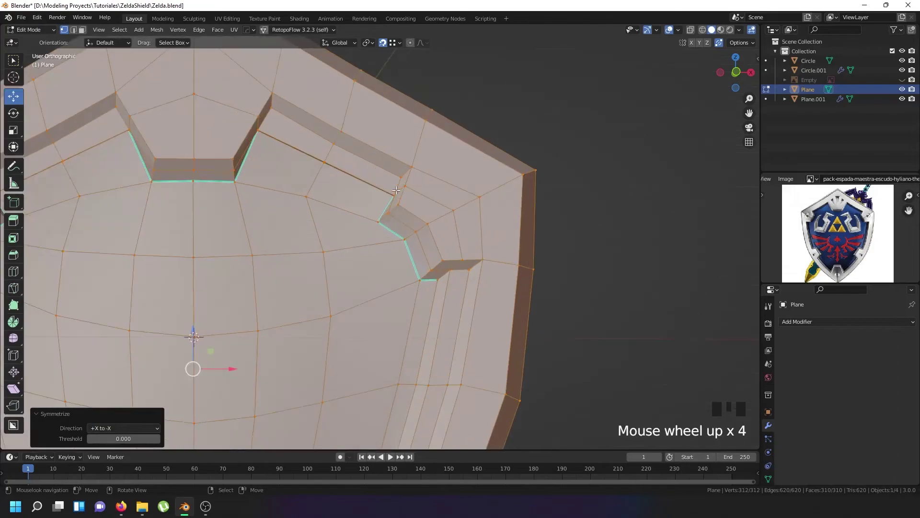
pyautogui.moveTo(338, 182); pyautogui.dragTo(253, 188, button='middle')
pyautogui.scroll(1, 253, 188)
pyautogui.rightClick(253, 188)
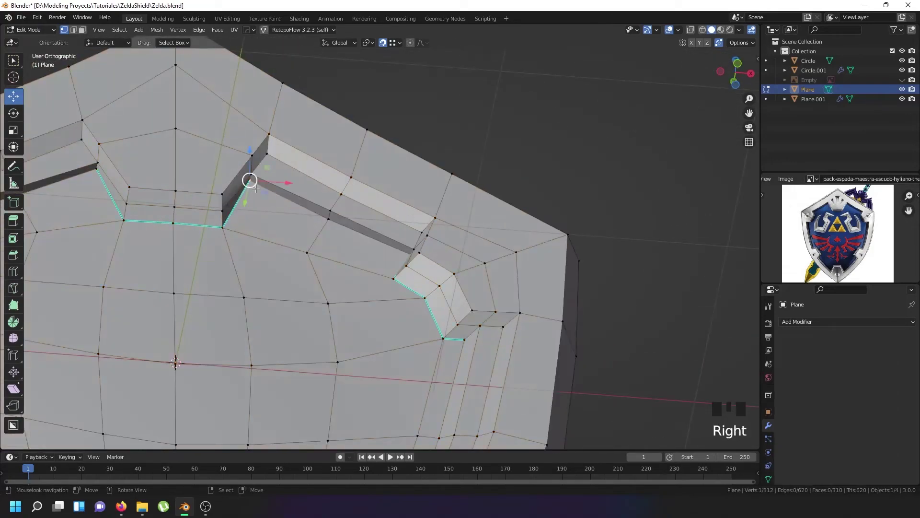
pyautogui.keyDown('ctrl'); pyautogui.rightClick(405, 270); pyautogui.keyUp('ctrl')
pyautogui.hotkey('shift', 'z')
pyautogui.scroll(3, 407, 265)
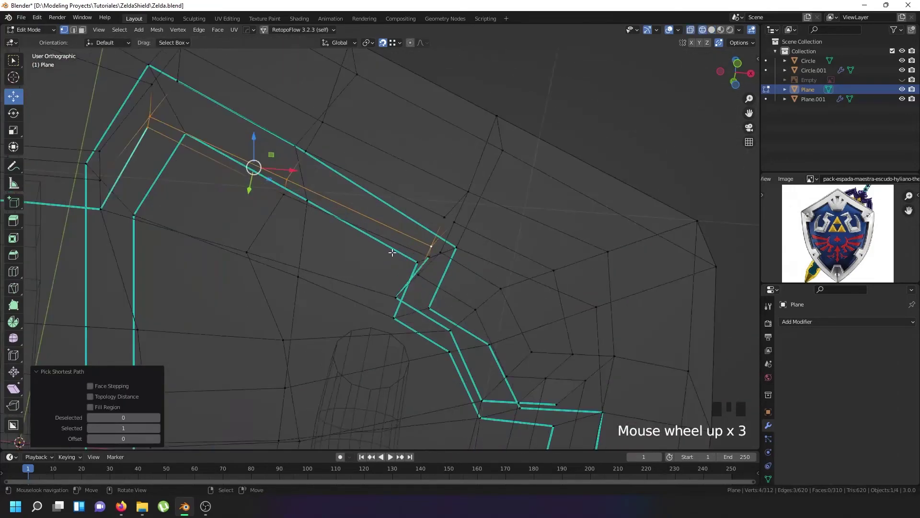
pyautogui.rightClick(411, 259)
pyautogui.moveTo(411, 259)
pyautogui.mouseDown(button='middle')
pyautogui.moveTo(422, 263)
pyautogui.moveTo(382, 287)
pyautogui.moveTo(196, 196)
pyautogui.moveTo(177, 145)
pyautogui.mouseUp(button='middle')
pyautogui.scroll(-1, 413, 269)
pyautogui.hotkey('shift', 'z')
# Select the floor-side edges of the upper-right groove and slide them towards the floor by a factor of -0.253.
pyautogui.rightClick(420, 286)
pyautogui.keyDown('ctrl'); pyautogui.rightClick(283, 211); pyautogui.keyUp('ctrl')
pyautogui.moveTo(228, 203); pyautogui.dragTo(310, 268, button='middle')
pyautogui.press('g')
pyautogui.press('g')
pyautogui.click(215, 252)
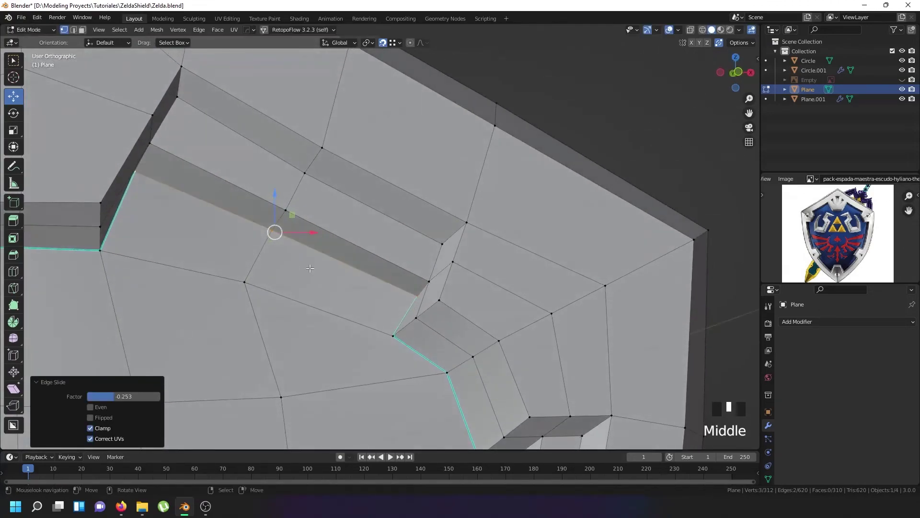
# Slide both end vertices of the upper-right groove's floor-side edge to align them, then check the shield in Object Mode.
pyautogui.click(408, 292)
pyautogui.press('g')
pyautogui.press('g')
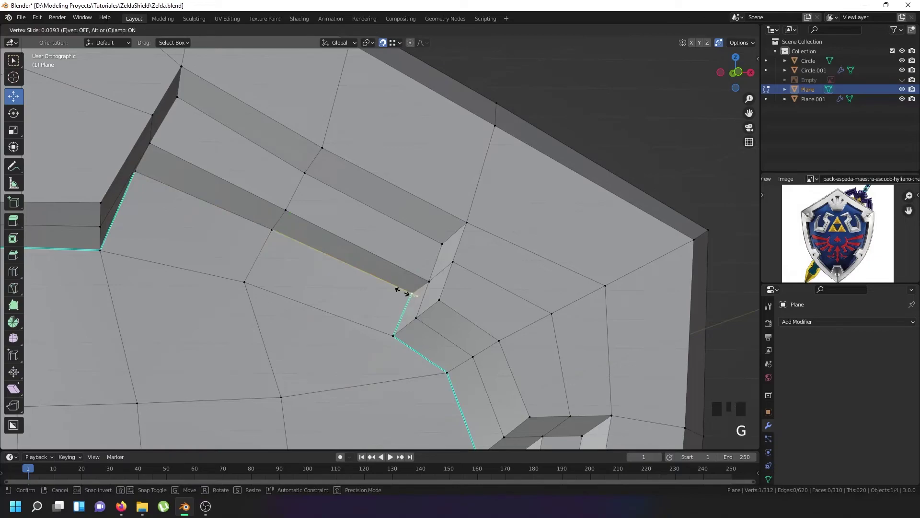
pyautogui.click(405, 291)
pyautogui.rightClick(136, 172)
pyautogui.press('g')
pyautogui.press('g')
pyautogui.click(139, 173)
pyautogui.press('Tab')
pyautogui.scroll(-5, 208, 225)
pyautogui.scroll(-3, 209, 226)
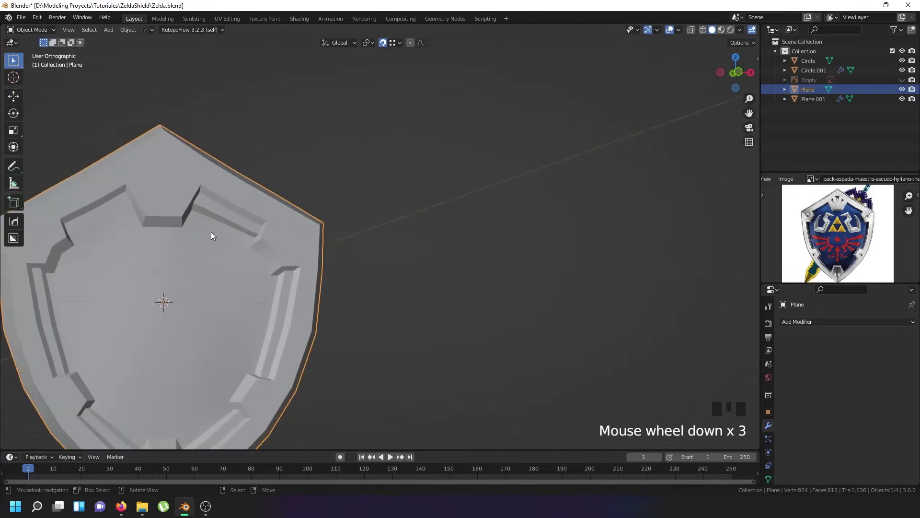
# Select the shield's whole mesh in Edit Mode, symmetrize it across its centre line, and return to Object Mode.
pyautogui.press('Tab')
pyautogui.press('a')
pyautogui.press('a')
pyautogui.press('a')
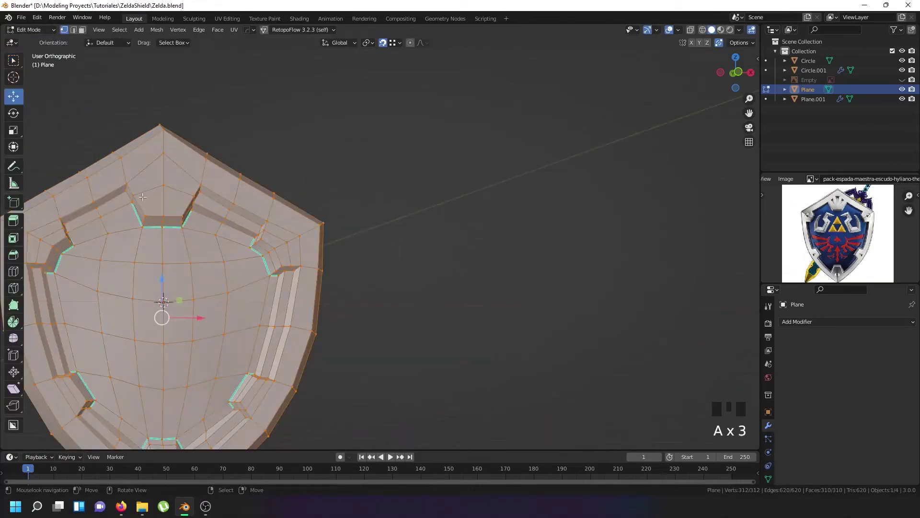
pyautogui.click(157, 30)
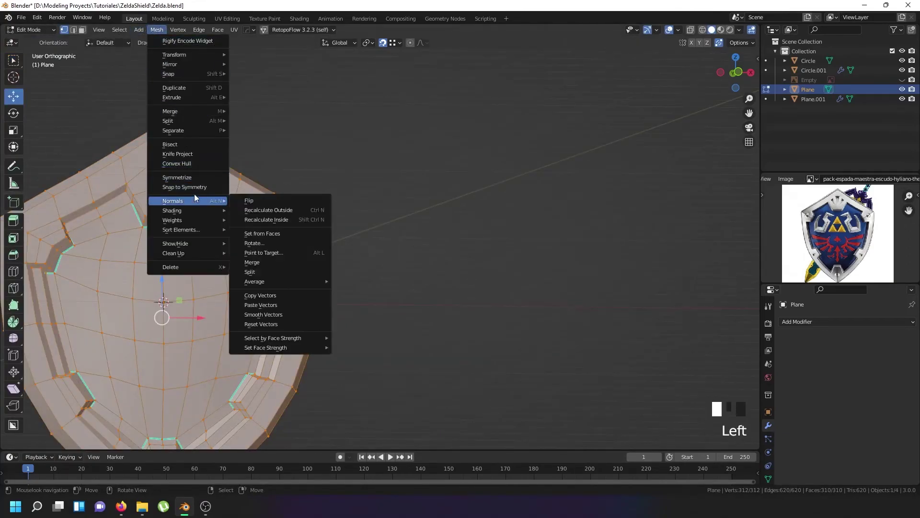
pyautogui.click(196, 179)
pyautogui.keyDown('shift'); pyautogui.moveTo(228, 245); pyautogui.dragTo(258, 233, button='middle'); pyautogui.keyUp('shift')
pyautogui.press('Tab')
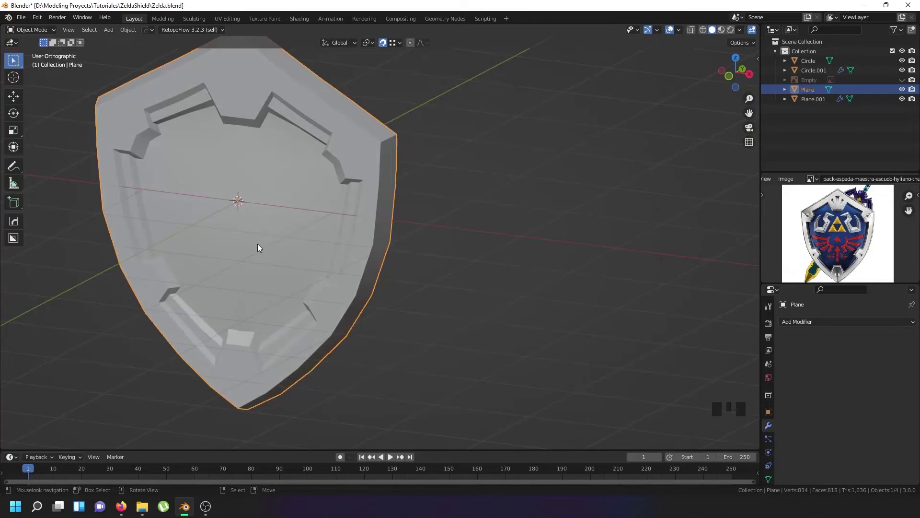
# Inspect the shield's front recess and grooves, and compare the rim with a close view of the reference image.
pyautogui.rightClick(255, 253)
pyautogui.rightClick(278, 259)
pyautogui.moveTo(267, 259); pyautogui.dragTo(311, 291, button='middle')
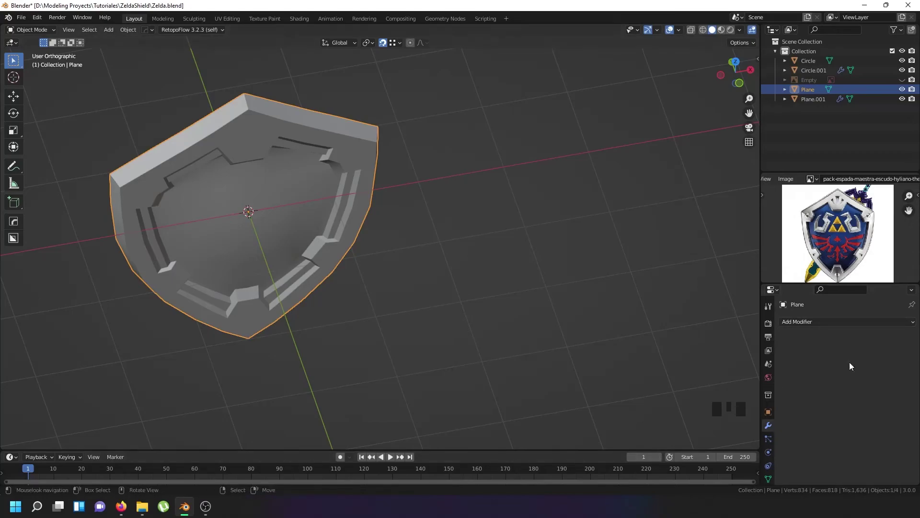
pyautogui.scroll(6, 844, 234)
pyautogui.moveTo(843, 234); pyautogui.dragTo(886, 222, button='middle')
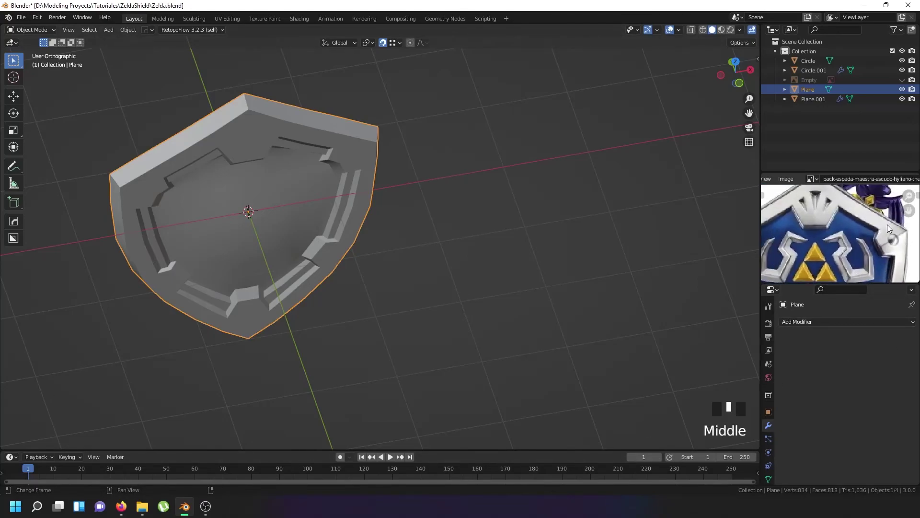
pyautogui.scroll(-3, 814, 210)
pyautogui.moveTo(815, 210); pyautogui.dragTo(842, 250, button='middle')
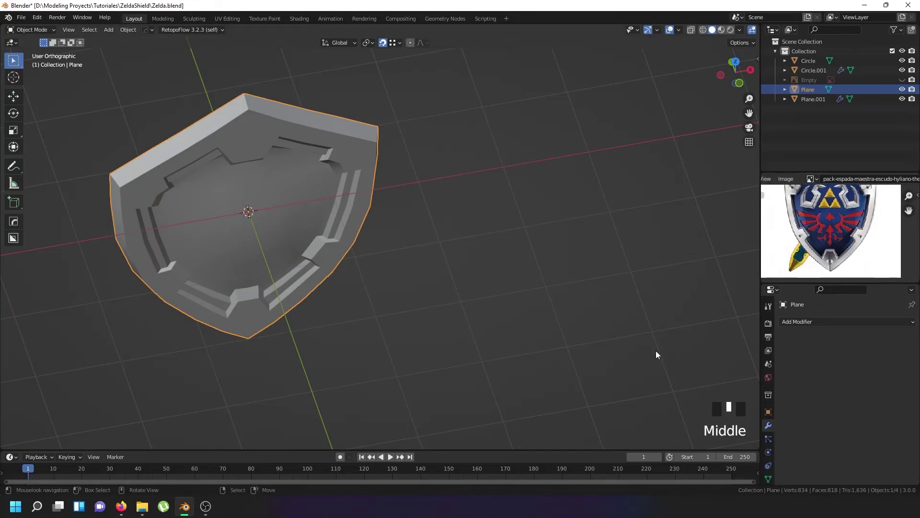
# Try curving the shield with a Simple Deform modifier set to Bend around the Z axis.
pyautogui.press('KP_7')
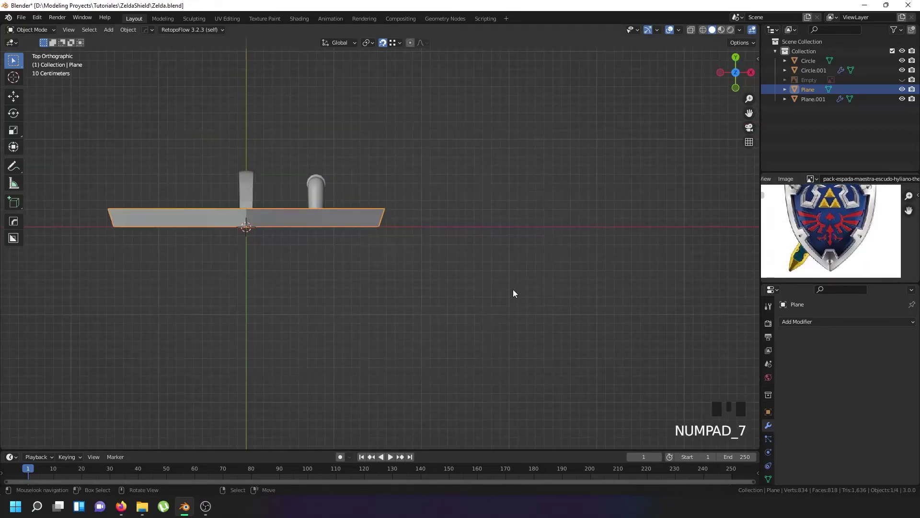
pyautogui.keyDown('shift'); pyautogui.moveTo(336, 220); pyautogui.dragTo(368, 264, button='middle'); pyautogui.keyUp('shift')
pyautogui.click(792, 322)
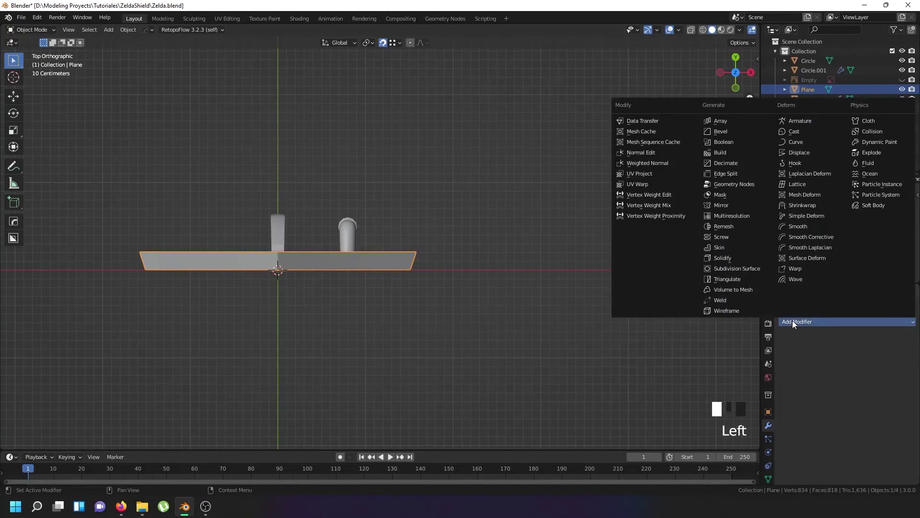
pyautogui.click(813, 214)
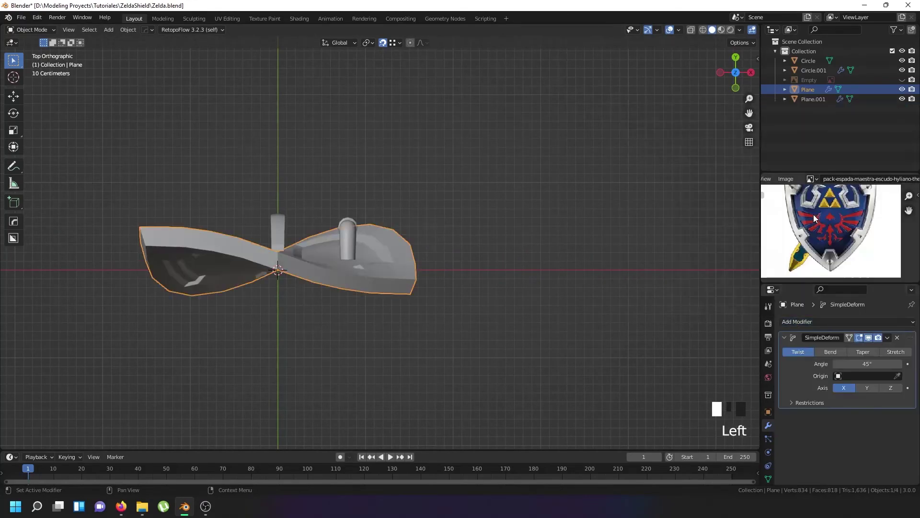
pyautogui.moveTo(628, 266); pyautogui.dragTo(556, 192, button='middle')
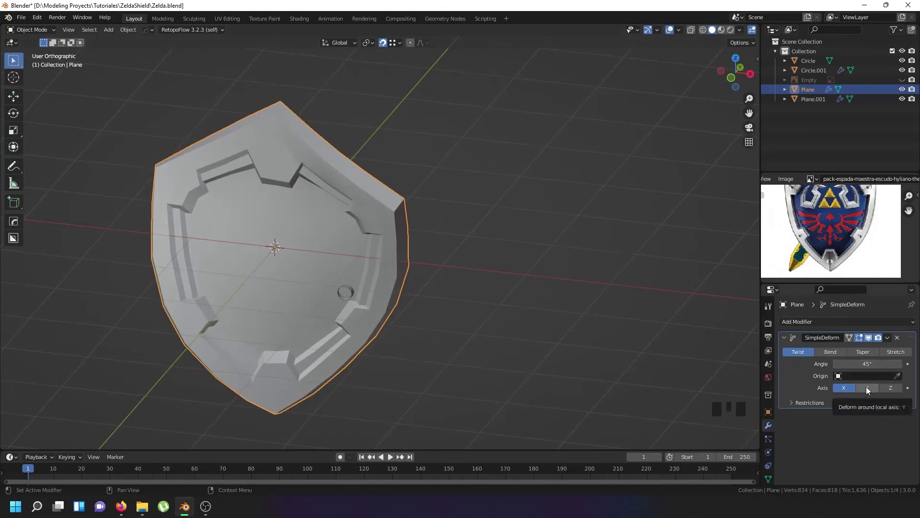
pyautogui.click(893, 389)
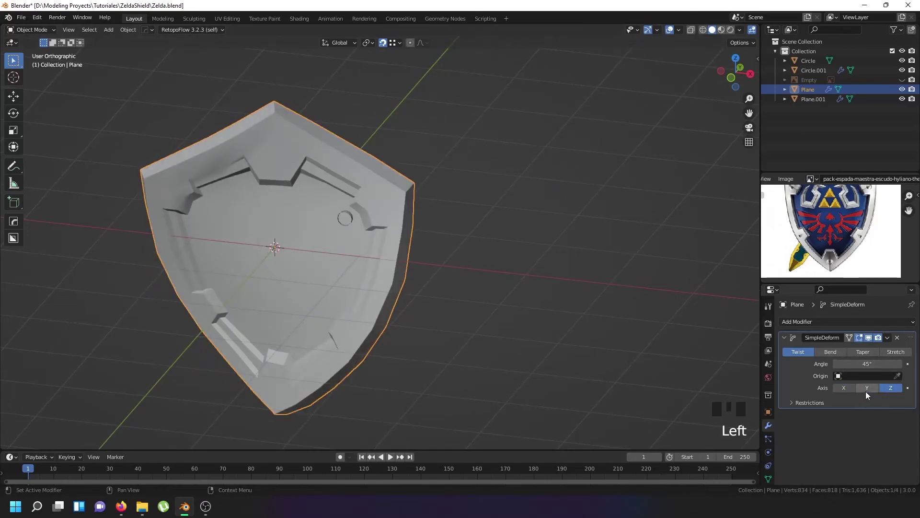
pyautogui.click(829, 353)
pyautogui.moveTo(528, 345); pyautogui.dragTo(359, 307, button='middle')
pyautogui.moveTo(439, 269); pyautogui.dragTo(644, 254, button='middle')
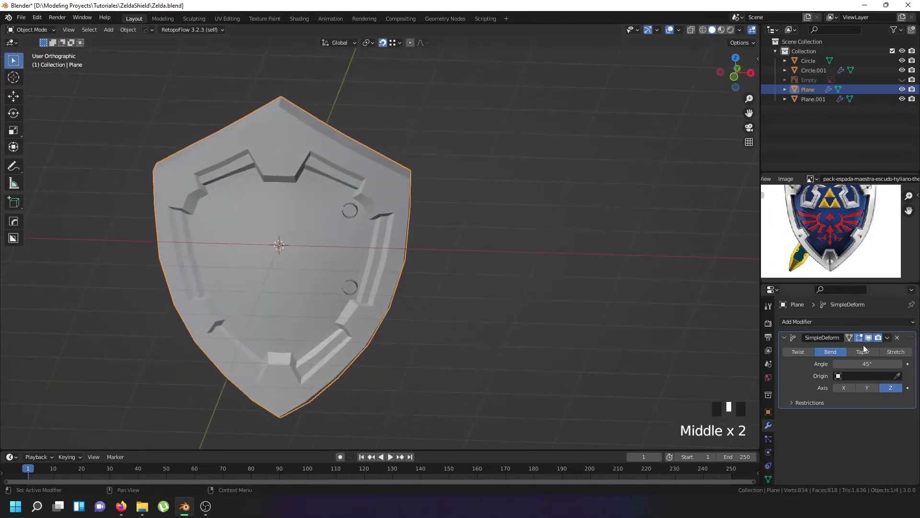
# Try another bend angle, undo it, and compare the shield with the modifier's viewport display off and on.
pyautogui.moveTo(864, 364)
pyautogui.mouseDown()
pyautogui.moveTo(901, 364)
pyautogui.moveTo(870, 364)
pyautogui.mouseUp()
pyautogui.hotkey('ctrl', 'z')
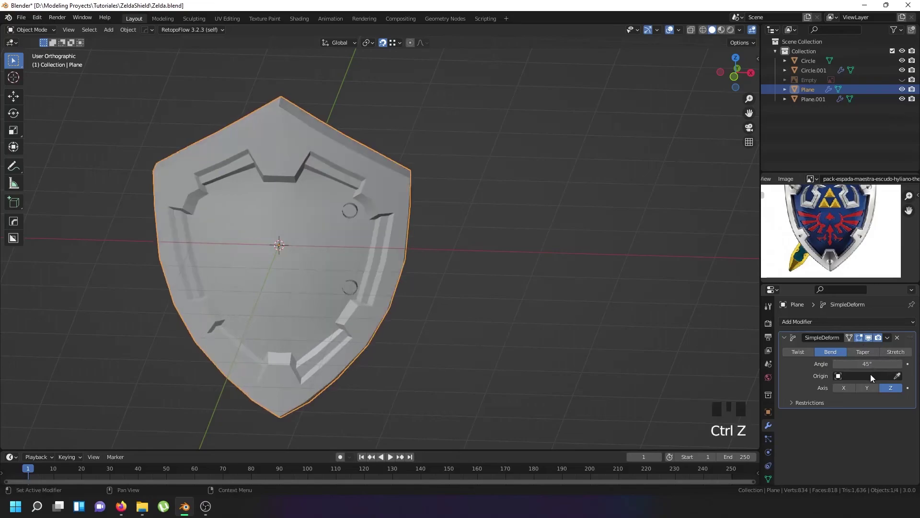
pyautogui.moveTo(659, 355); pyautogui.dragTo(442, 301, button='middle')
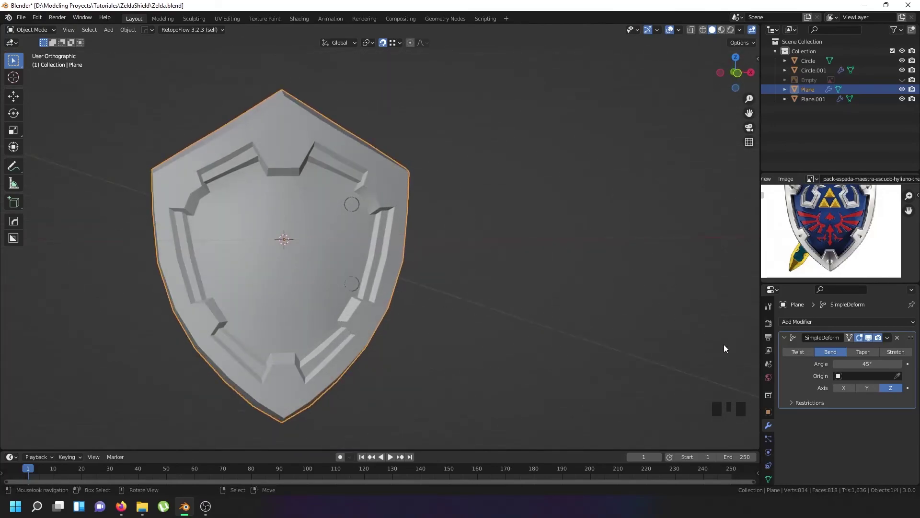
pyautogui.click(867, 337)
pyautogui.click(866, 337)
pyautogui.click(866, 337)
pyautogui.click(866, 337)
pyautogui.click(866, 337)
pyautogui.moveTo(407, 220); pyautogui.dragTo(331, 270, button='middle')
pyautogui.scroll(4, 346, 262)
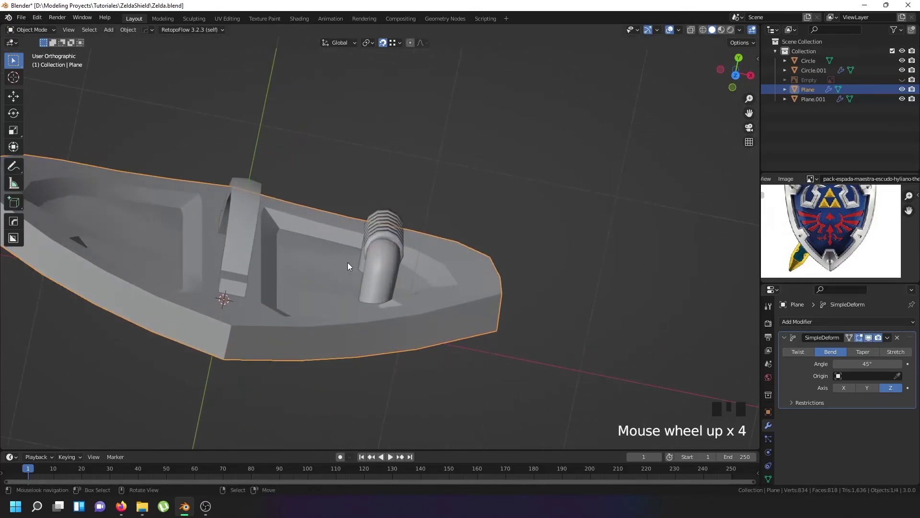
# Check the handle's fit against the bent shield and remove the shield's Simple Deform modifier.
pyautogui.rightClick(373, 257)
pyautogui.press('Tab')
pyautogui.press('Tab')
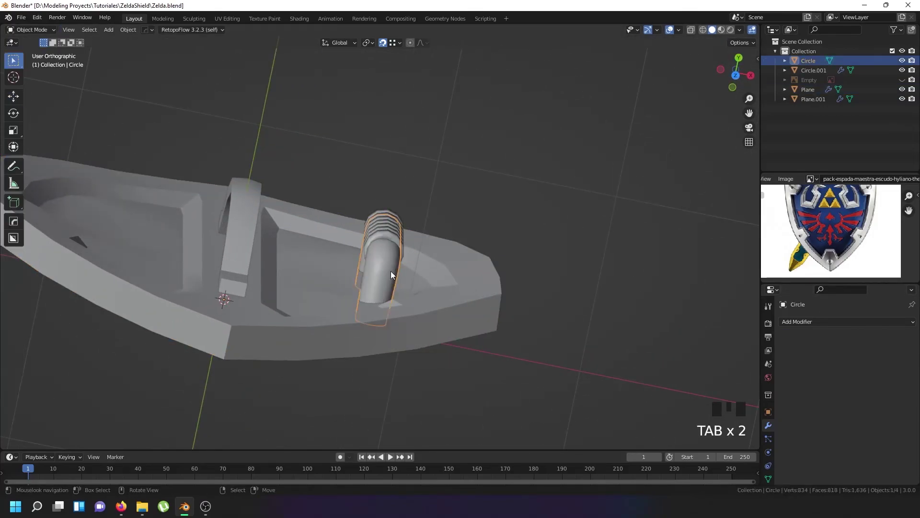
pyautogui.press('Tab')
pyautogui.moveTo(407, 270); pyautogui.dragTo(361, 243, button='middle')
pyautogui.scroll(-5, 360, 243)
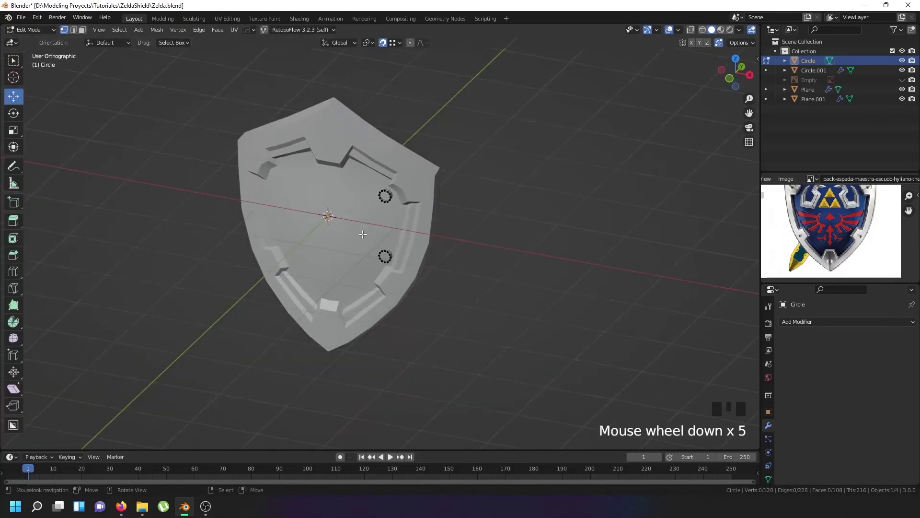
pyautogui.press('Tab')
pyautogui.rightClick(387, 277)
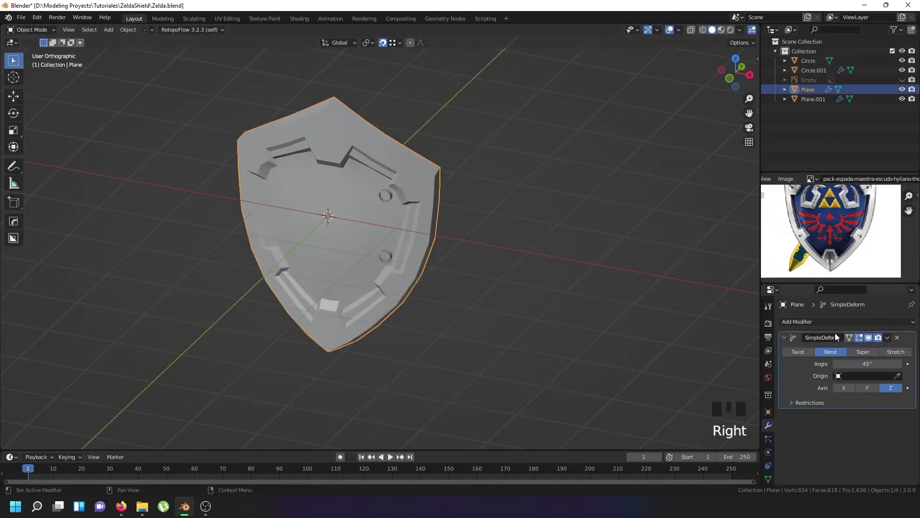
pyautogui.click(896, 338)
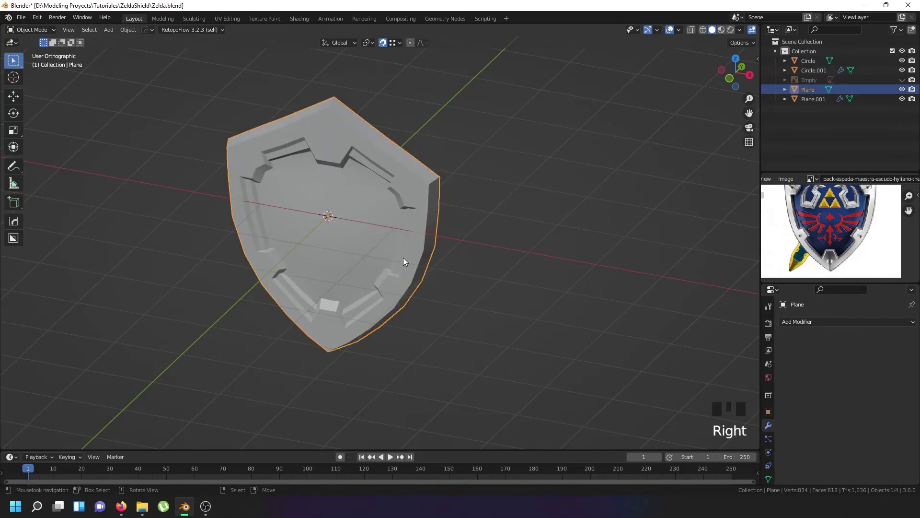
# Set the view to the shield's front and save the file.
pyautogui.press('KP_1')
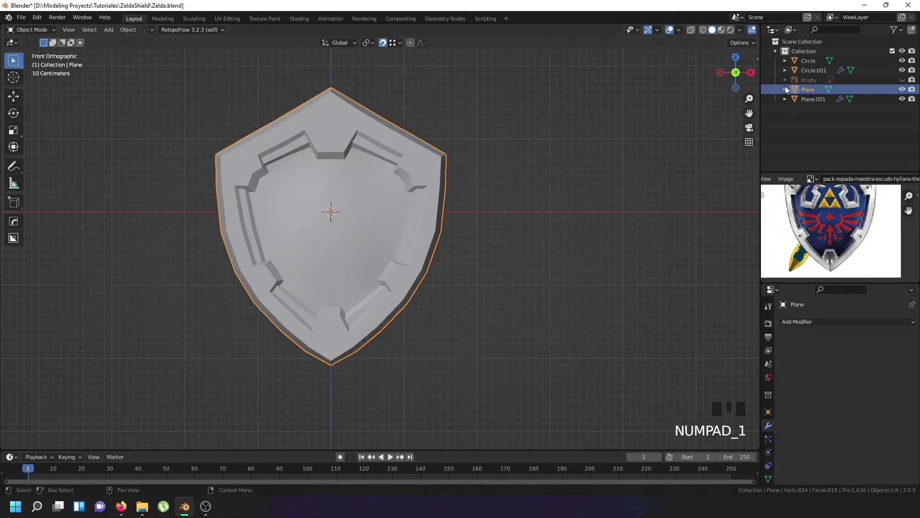
pyautogui.hotkey('ctrl', 's')
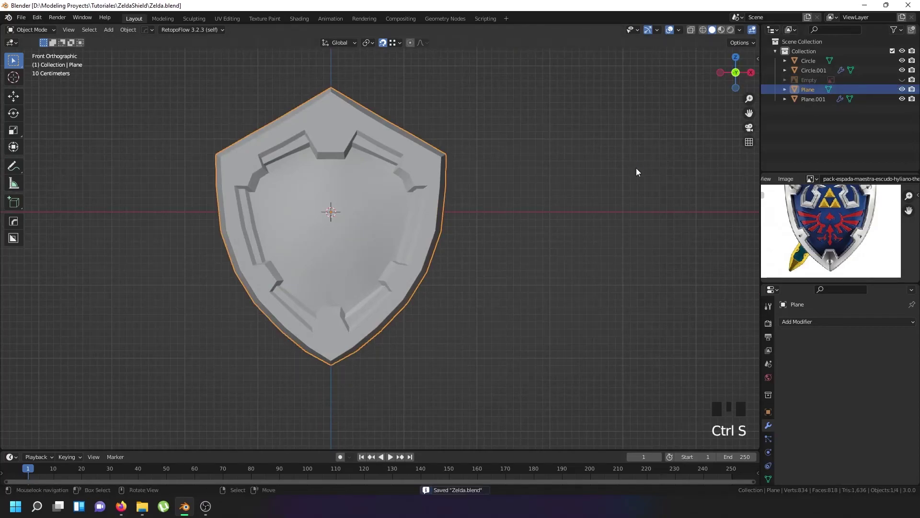
# Select the inner edges of the lower-right, right and upper-right grooves bordering the central panel and mark them sharp.
pyautogui.press('Tab')
pyautogui.scroll(6, 336, 304)
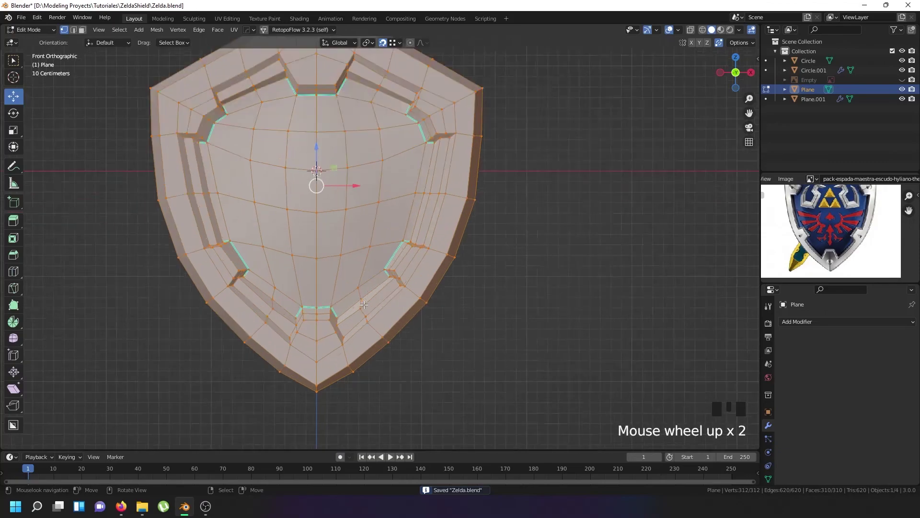
pyautogui.rightClick(354, 304)
pyautogui.rightClick(360, 288)
pyautogui.keyDown('alt'); pyautogui.keyDown('shift'); pyautogui.rightClick(371, 285); pyautogui.keyUp('shift'); pyautogui.keyUp('alt')
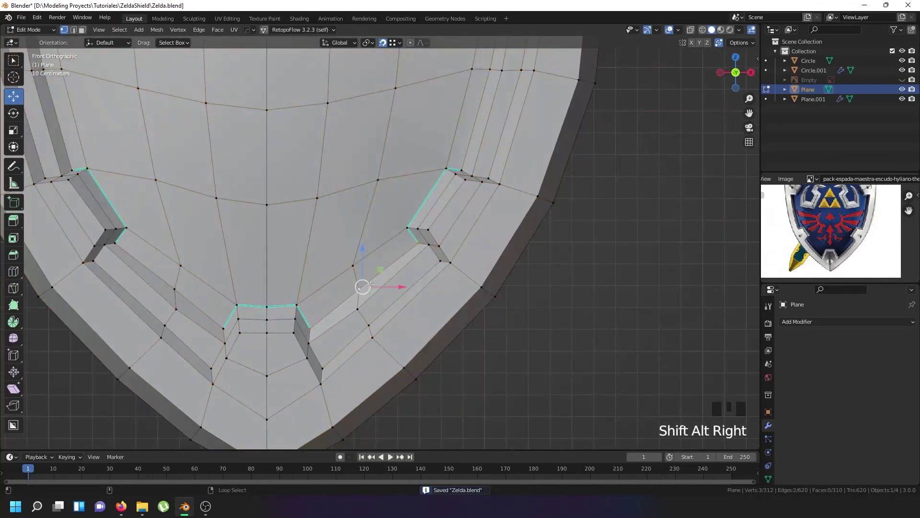
pyautogui.keyDown('alt'); pyautogui.keyDown('shift'); pyautogui.rightClick(458, 121); pyautogui.keyUp('shift'); pyautogui.keyUp('alt')
pyautogui.keyDown('shift'); pyautogui.moveTo(459, 121); pyautogui.dragTo(457, 249, button='middle'); pyautogui.keyUp('shift')
pyautogui.hotkey('ctrl', 'z')
pyautogui.keyDown('alt'); pyautogui.keyDown('shift'); pyautogui.rightClick(427, 280); pyautogui.keyUp('shift'); pyautogui.keyUp('alt')
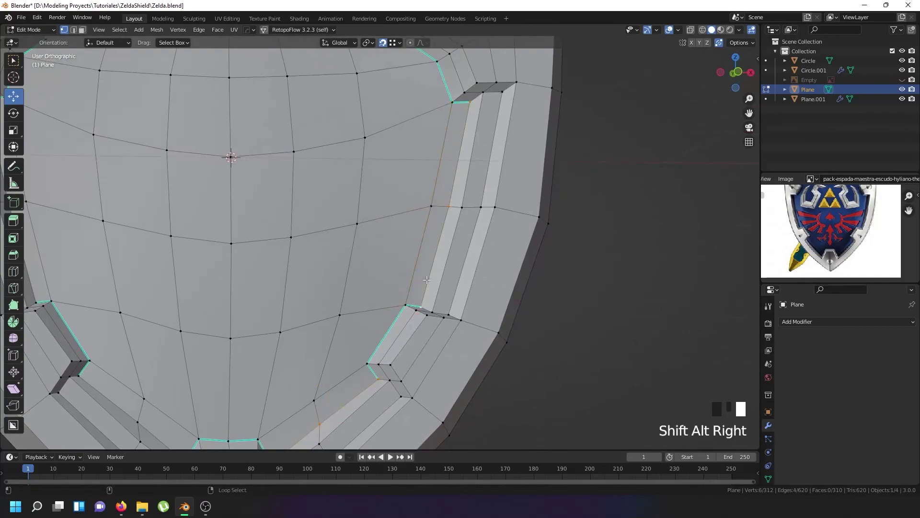
pyautogui.keyDown('shift'); pyautogui.moveTo(440, 78); pyautogui.dragTo(428, 208, button='middle'); pyautogui.keyUp('shift')
pyautogui.keyDown('alt'); pyautogui.keyDown('shift'); pyautogui.rightClick(398, 365); pyautogui.keyUp('shift'); pyautogui.keyUp('alt')
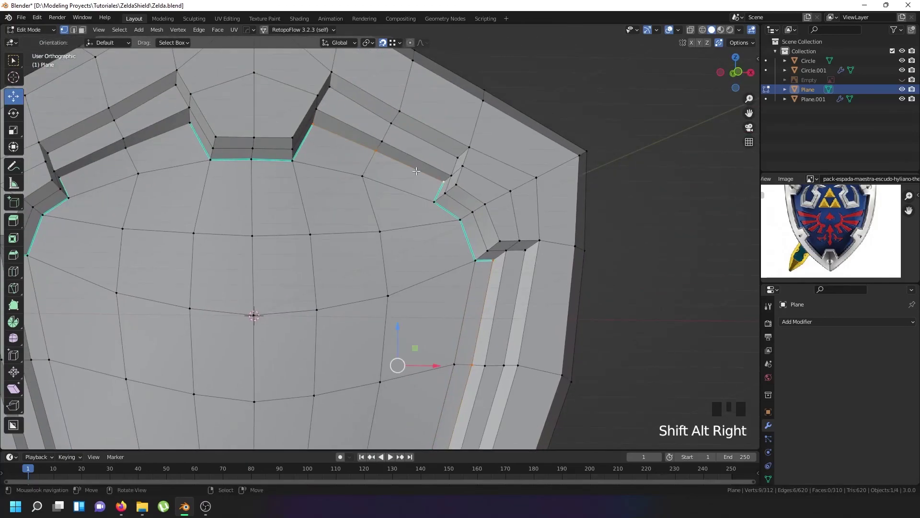
pyautogui.scroll(-4, 398, 365)
pyautogui.moveTo(398, 365); pyautogui.dragTo(353, 320, button='middle')
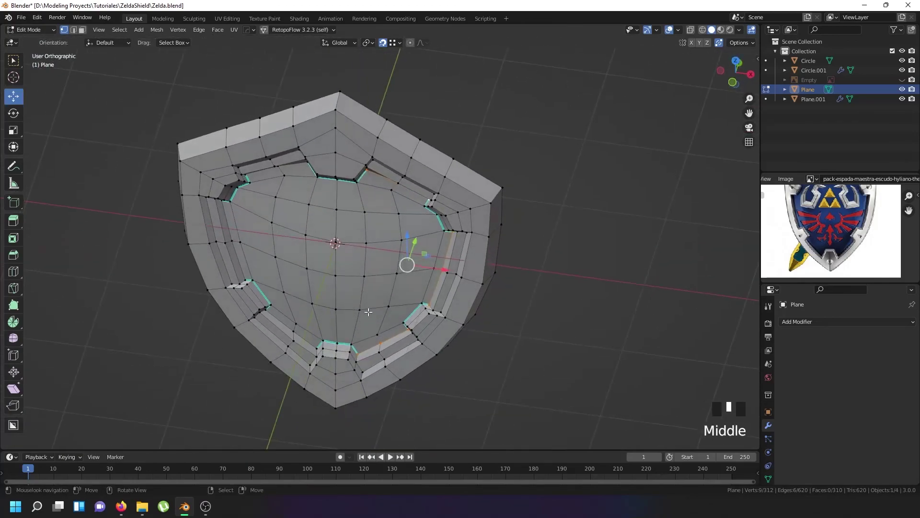
pyautogui.hotkey('ctrl', 'e')
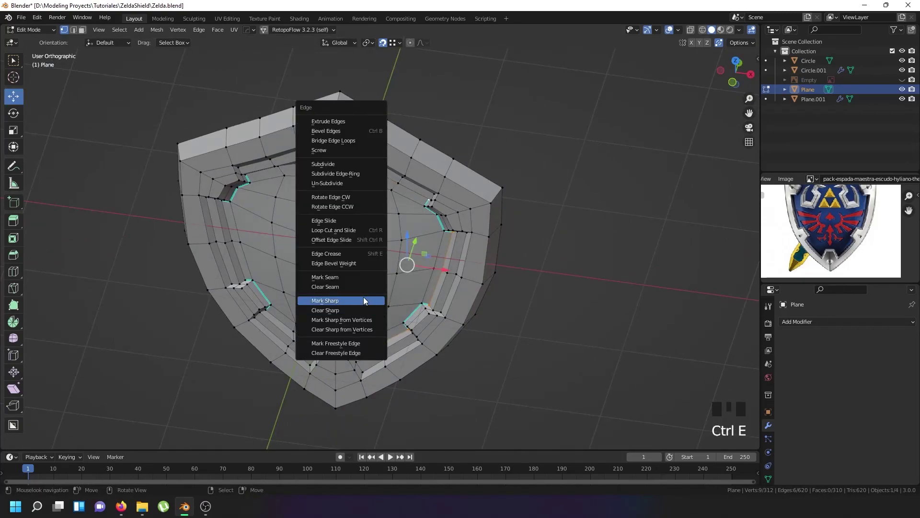
pyautogui.click(364, 300)
# Symmetrize the whole mesh to carry the sharp edges to the other half, and view the shield in Object Mode.
pyautogui.press('a')
pyautogui.press('a')
pyautogui.press('a')
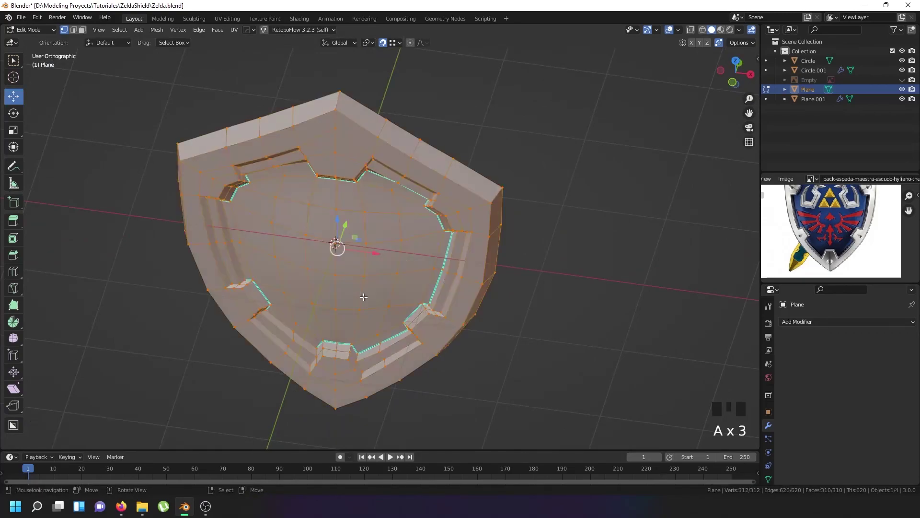
pyautogui.click(155, 30)
pyautogui.click(211, 179)
pyautogui.press('Tab')
pyautogui.moveTo(396, 264)
pyautogui.mouseDown(button='middle')
pyautogui.moveTo(358, 225)
pyautogui.moveTo(407, 206)
pyautogui.moveTo(420, 229)
pyautogui.moveTo(476, 226)
pyautogui.moveTo(398, 240)
pyautogui.moveTo(431, 219)
pyautogui.moveTo(428, 234)
pyautogui.moveTo(405, 249)
pyautogui.mouseUp(button='middle')
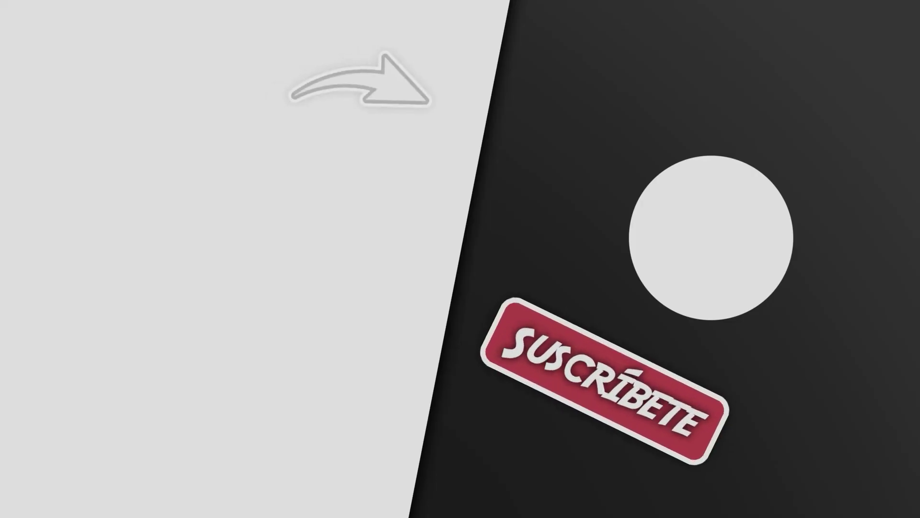